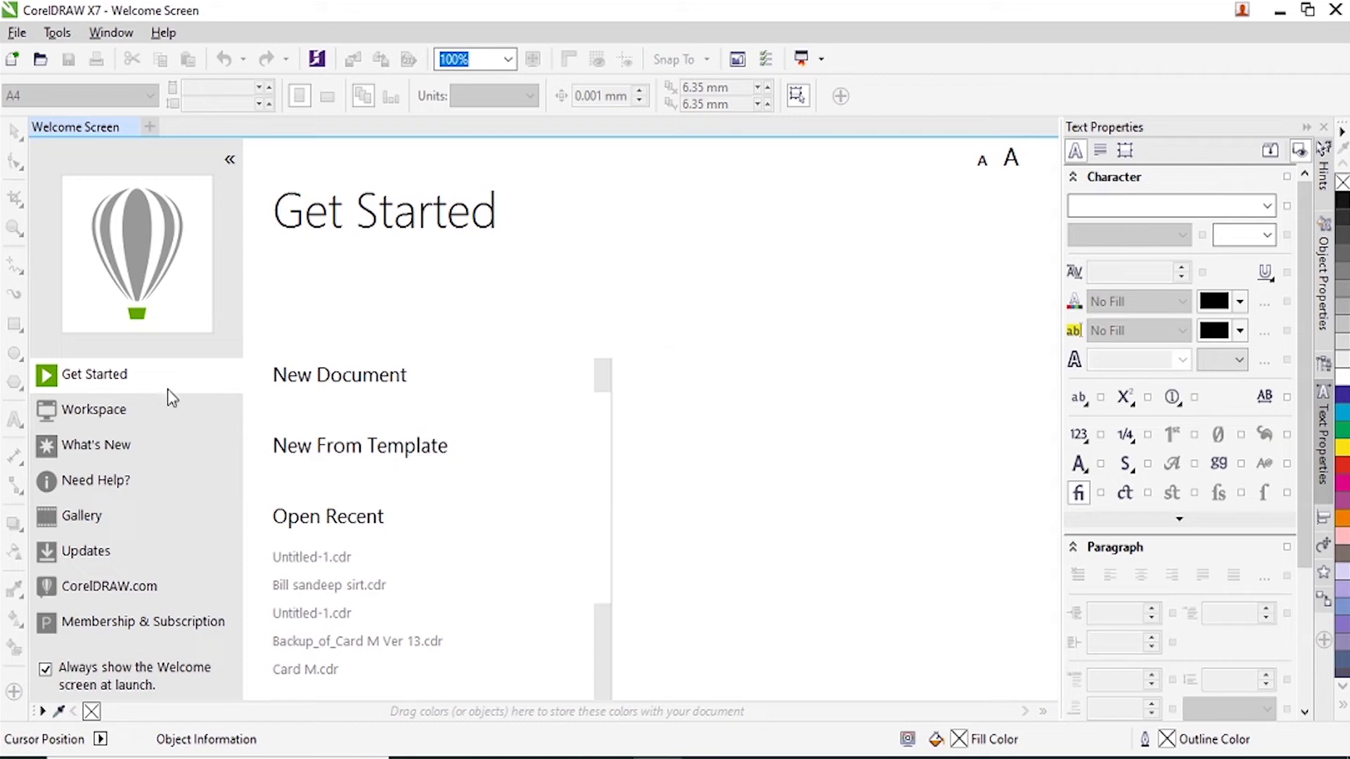
mouse_move(339, 374)
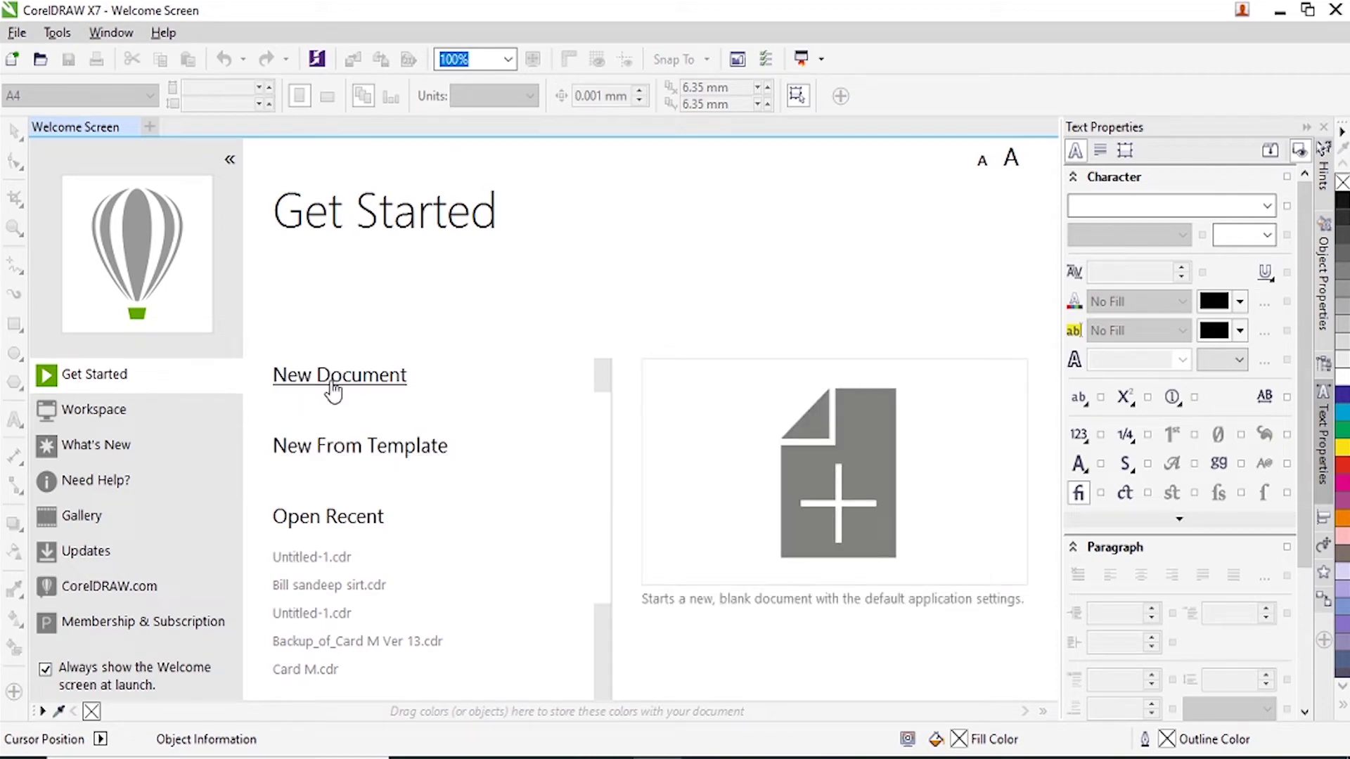
Step: Create a new document named 'banner' in inches, 6.0 wide by 1.5 high
click(332, 391)
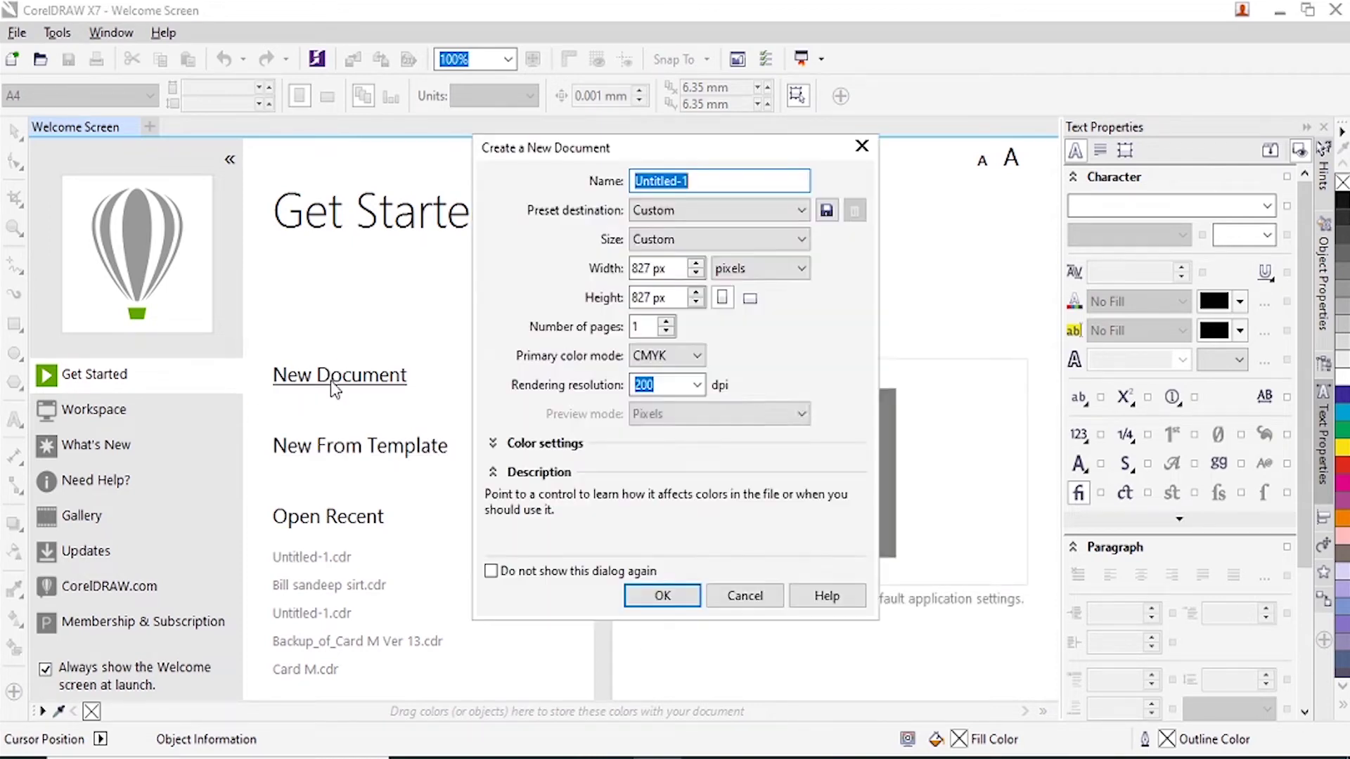
click(676, 268)
drag(676, 268, 460, 269)
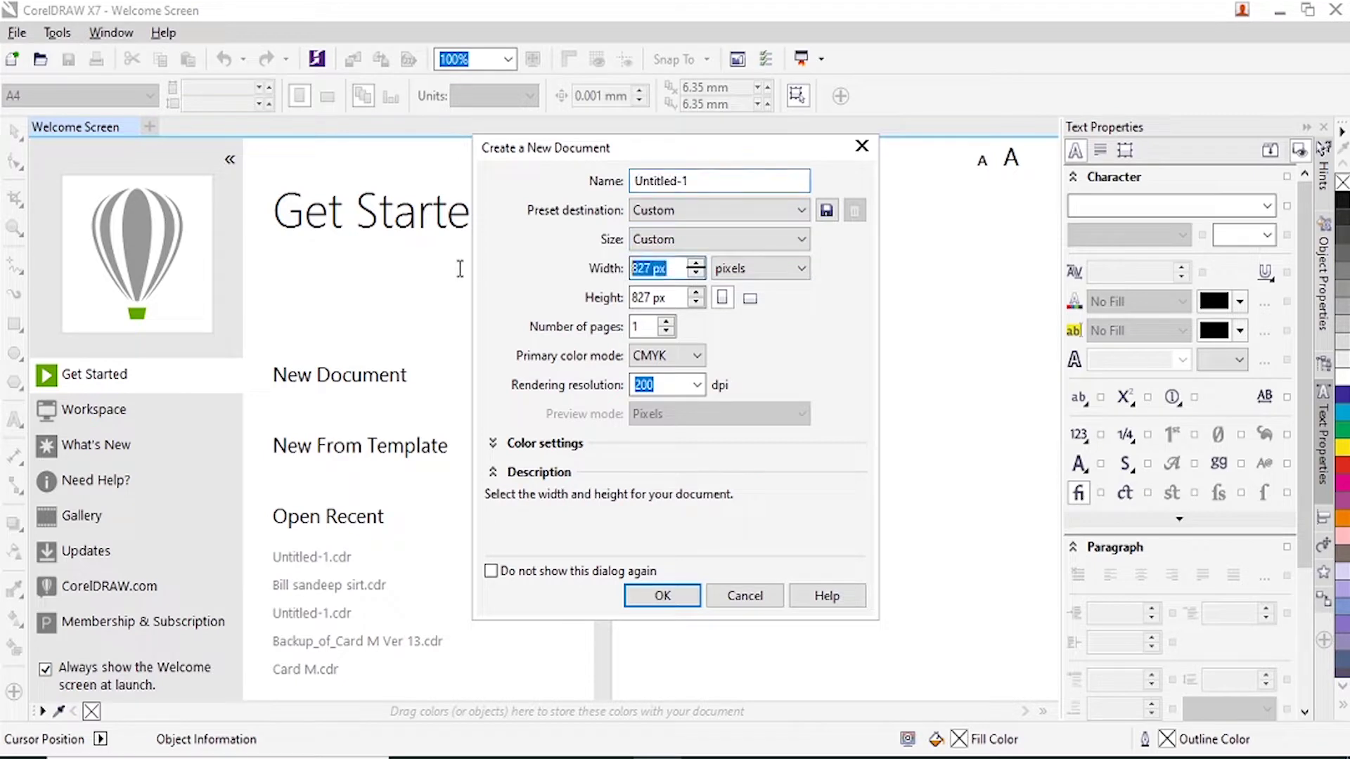
click(703, 181)
drag(703, 181, 552, 186)
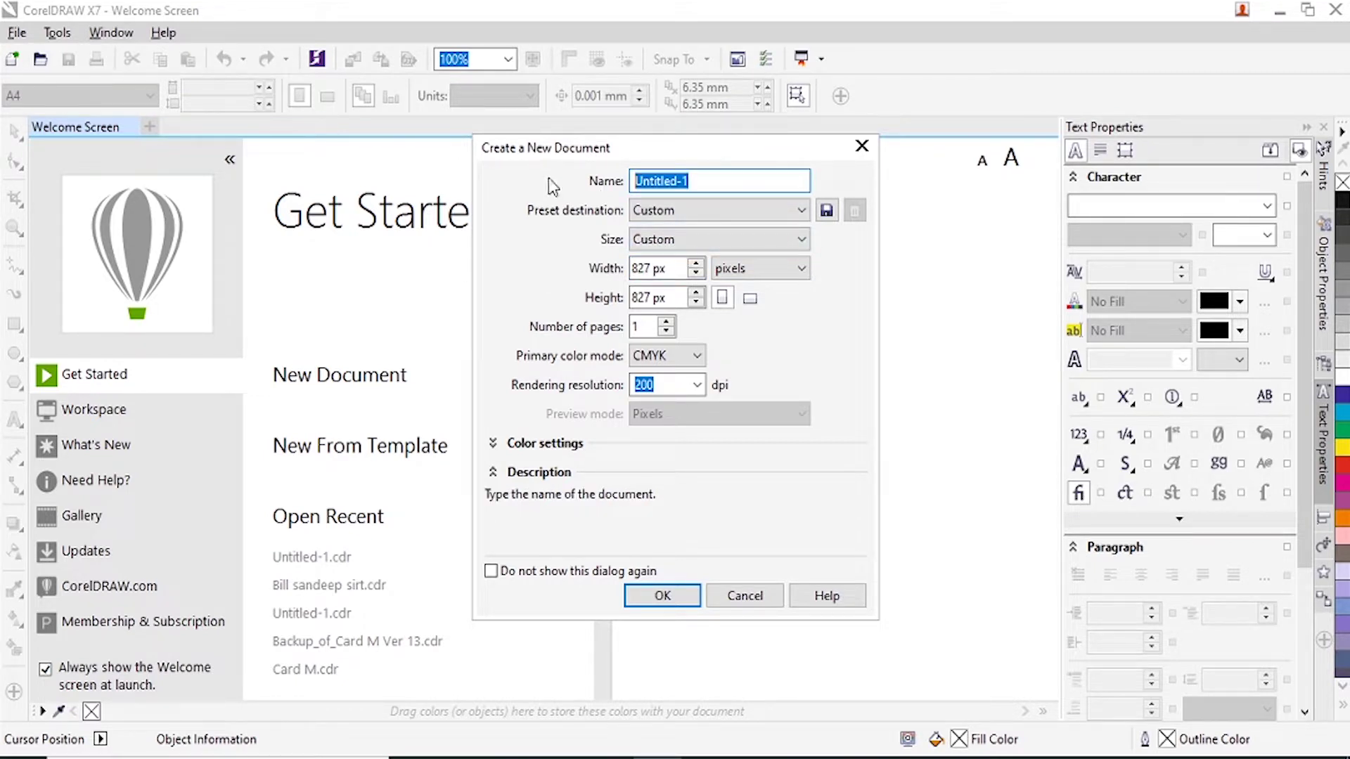
text(ban)
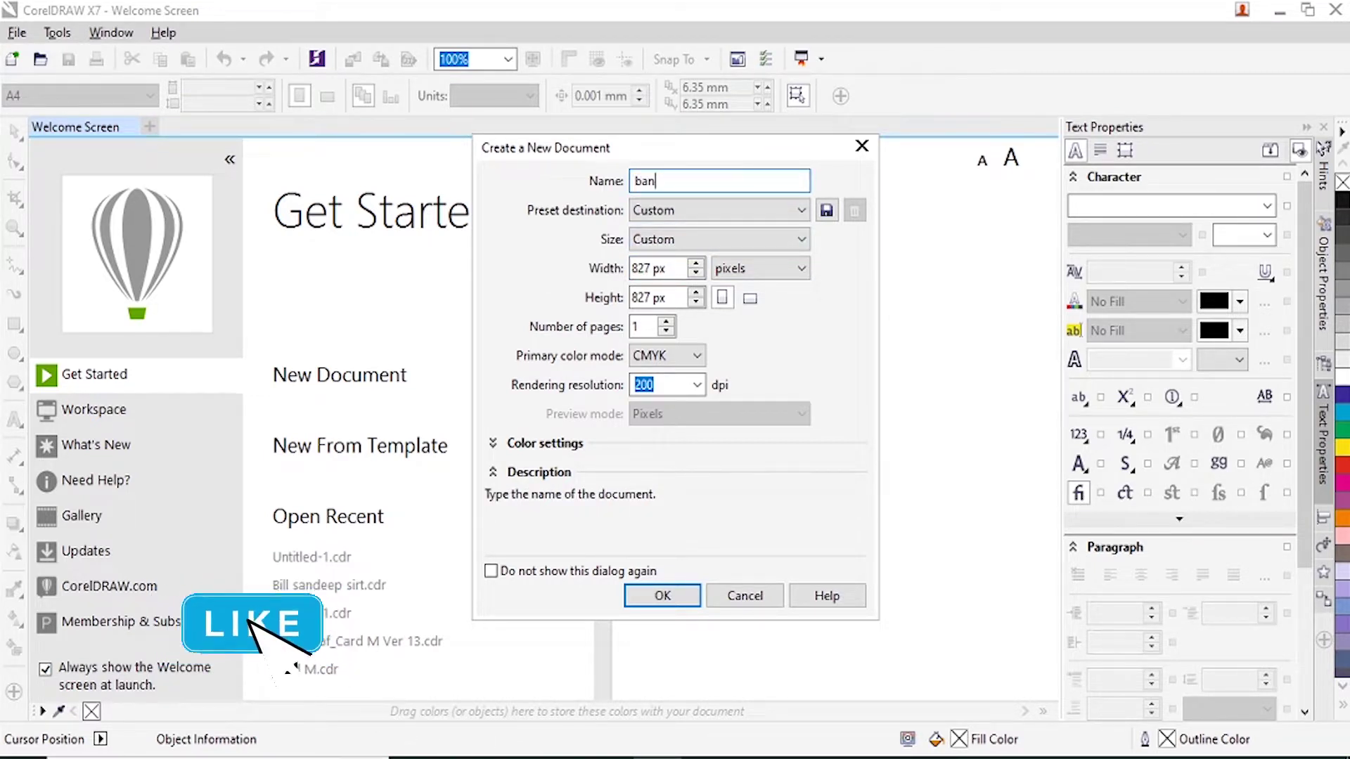
text(ner)
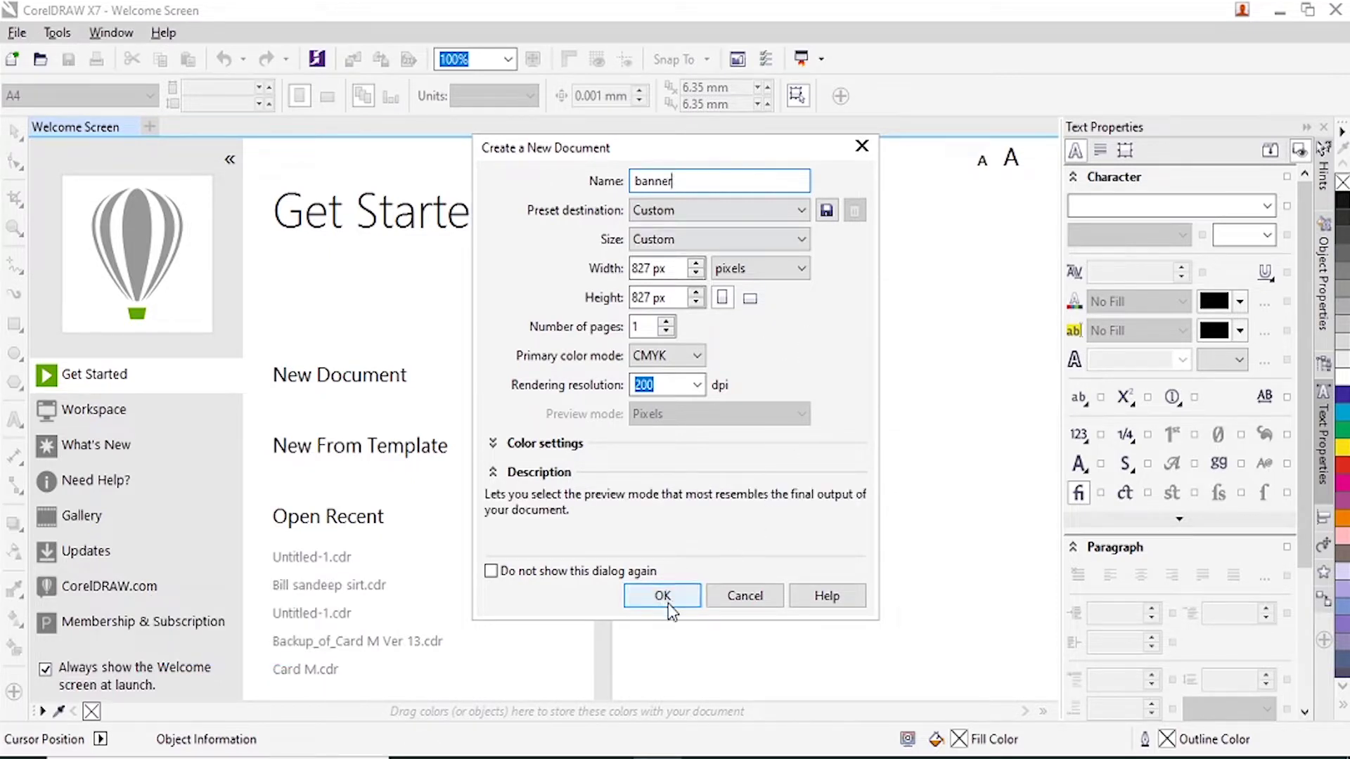
click(766, 269)
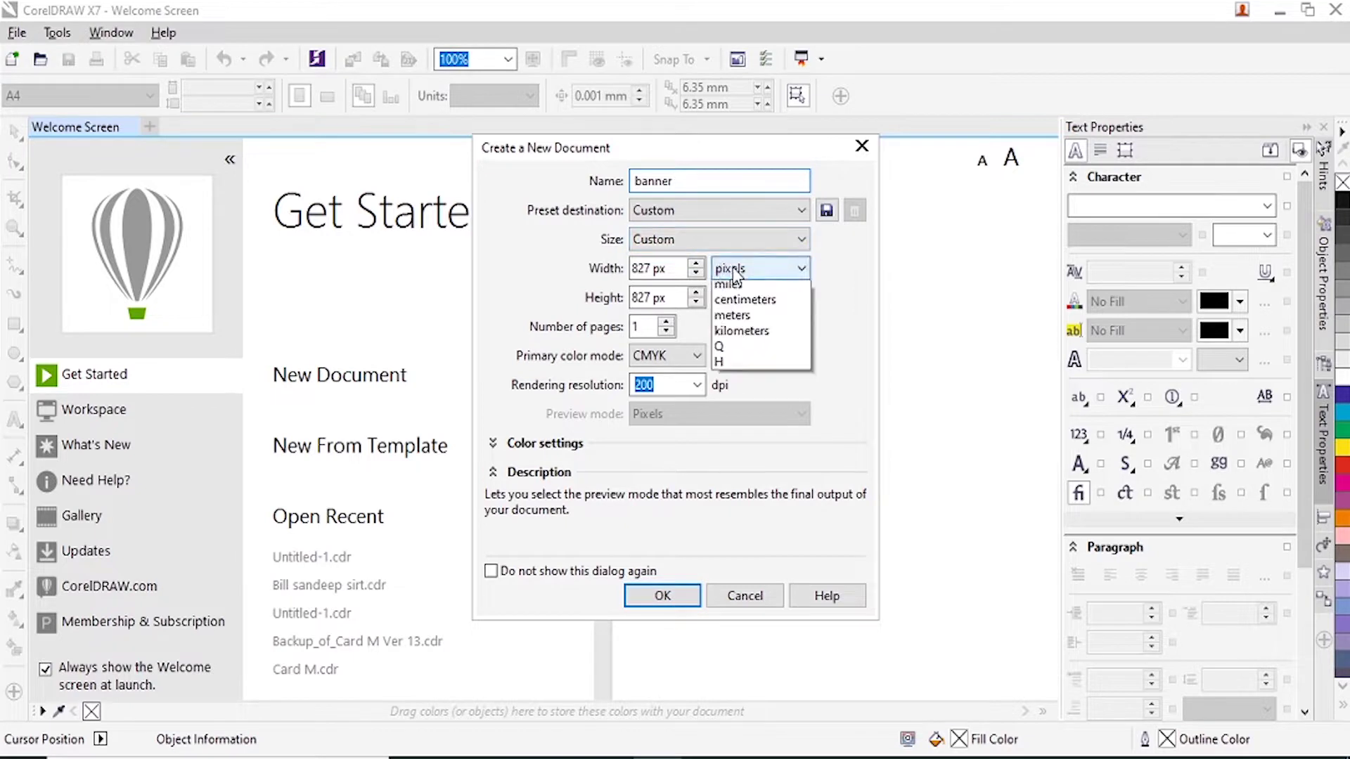
click(731, 289)
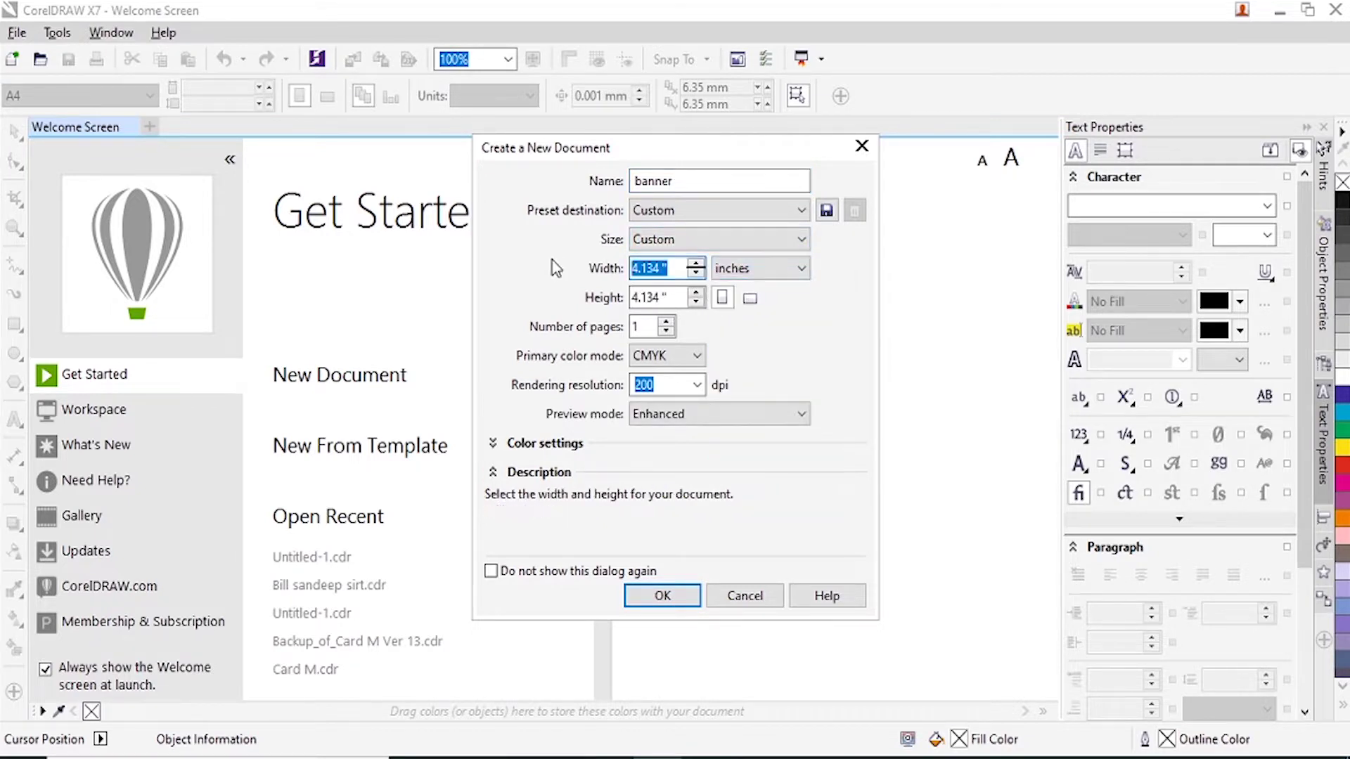
text(6)
key(Tab)
text(1)
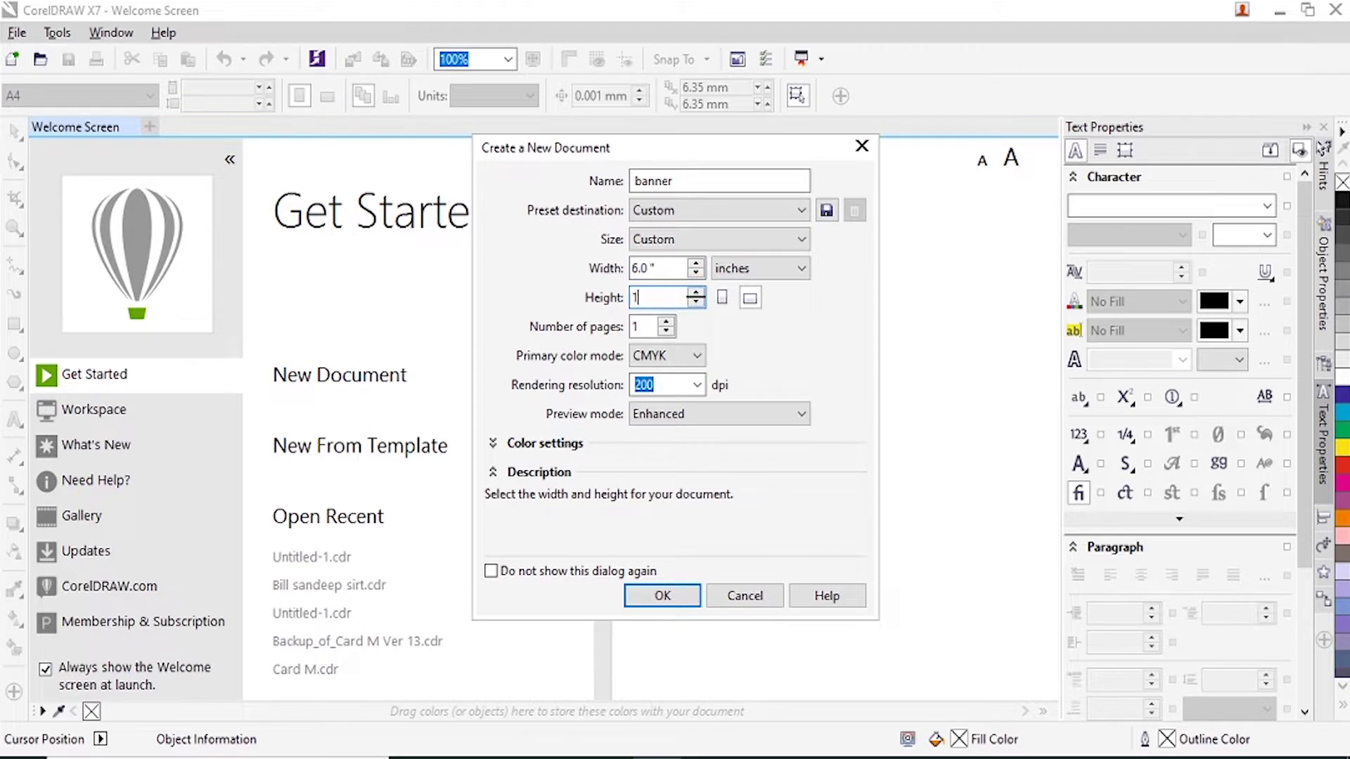
text(.5)
key(Return)
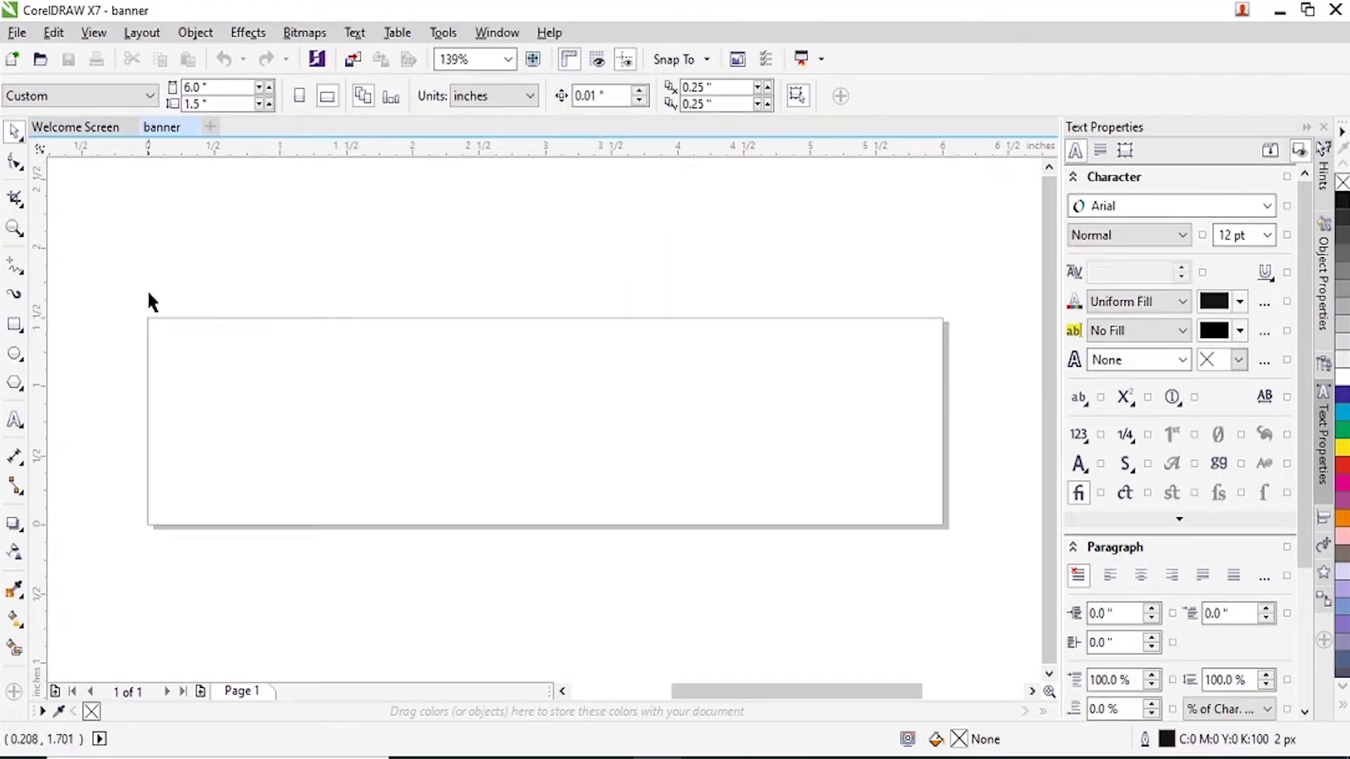
Step: Type the two-line title 'Taste of' / 'Uatter Pradesh' on the page
click(15, 420)
click(454, 405)
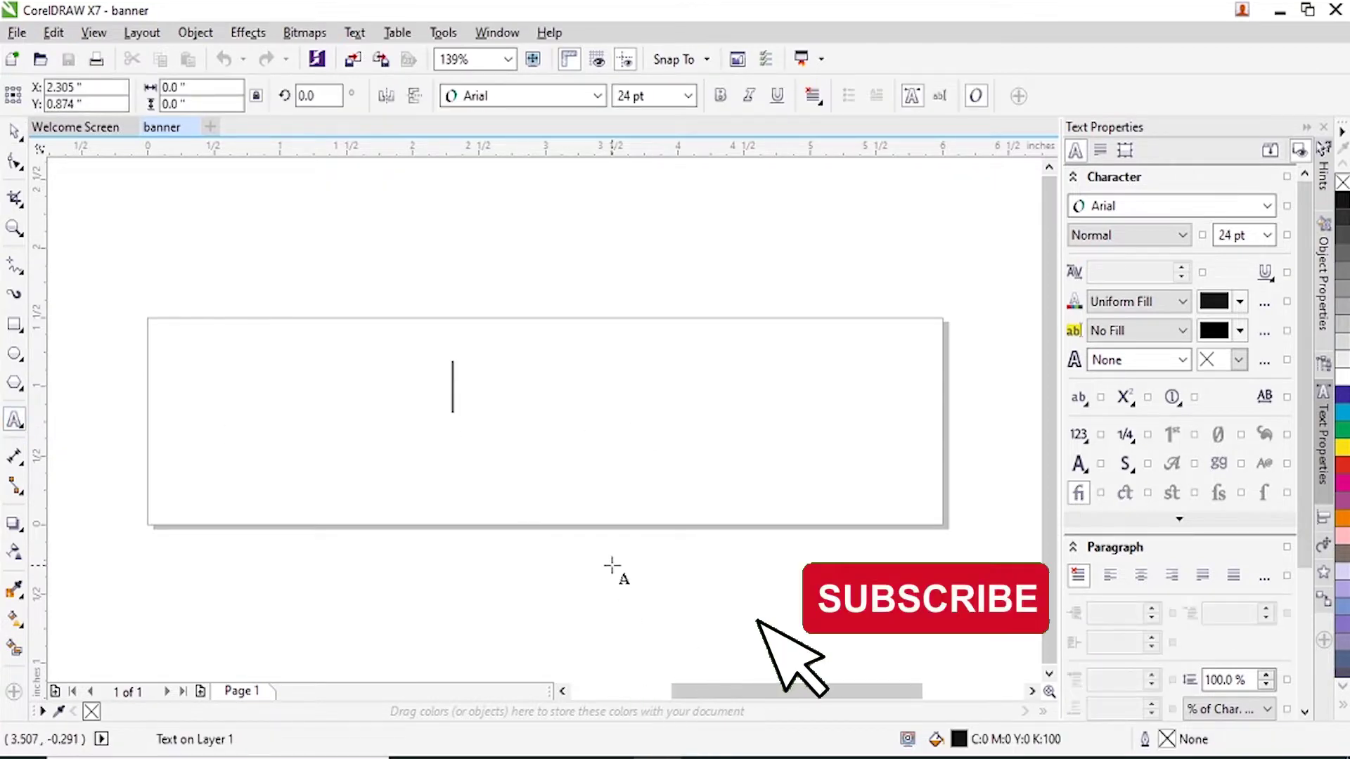
text(Ta)
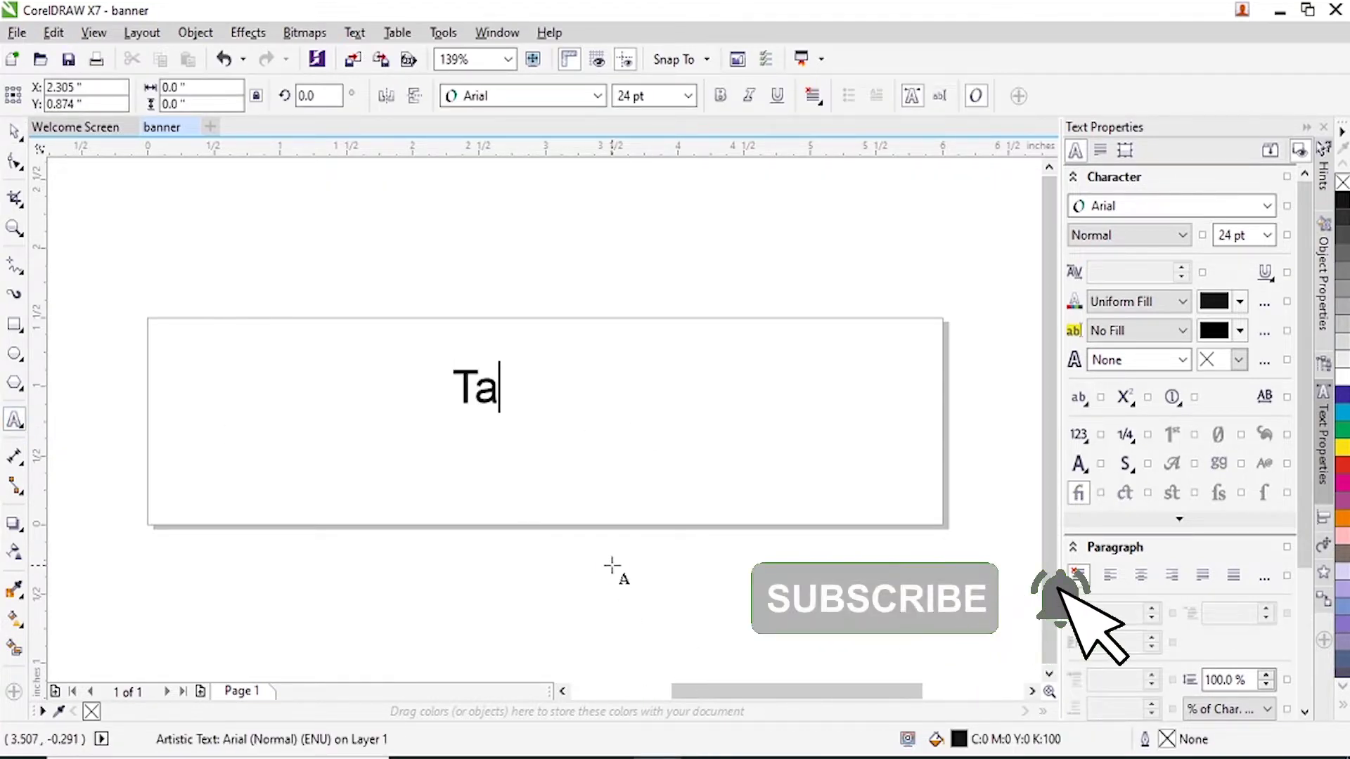
text(s)
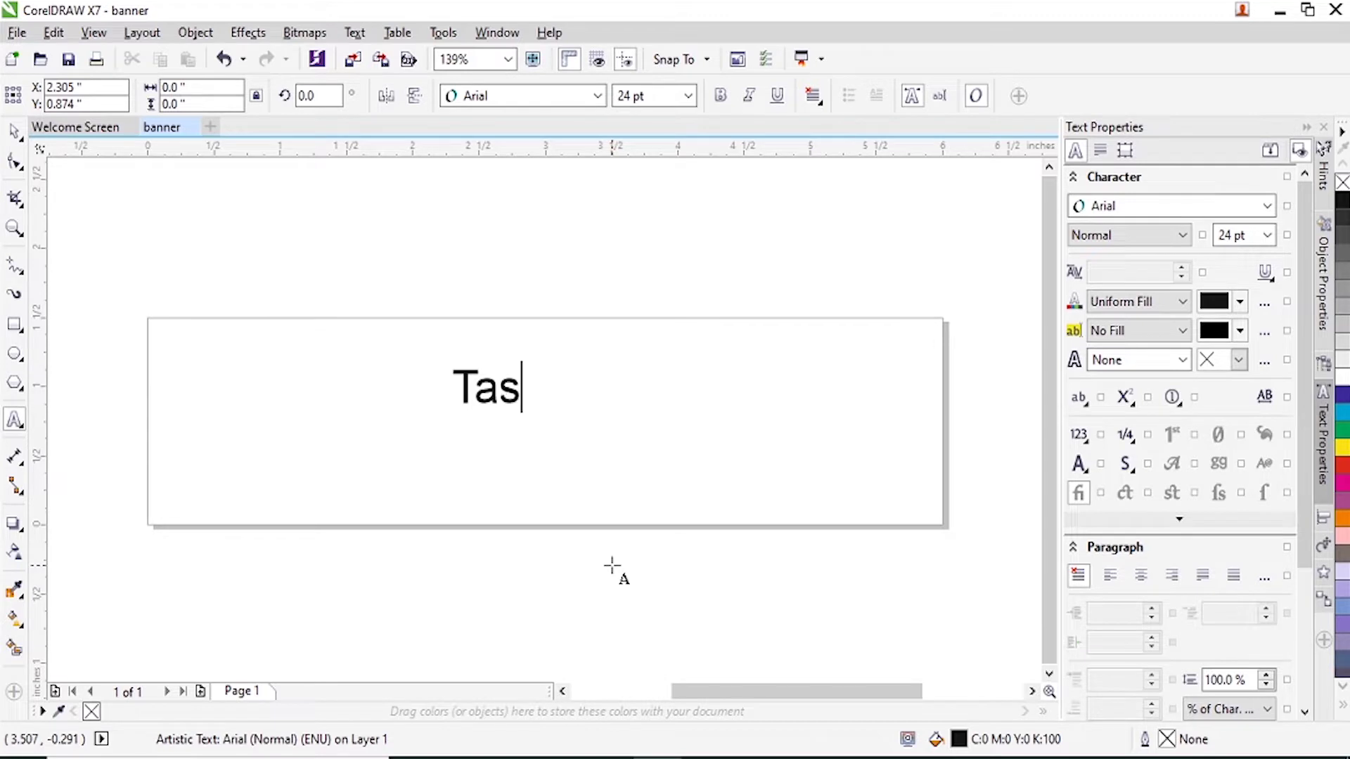
text(te )
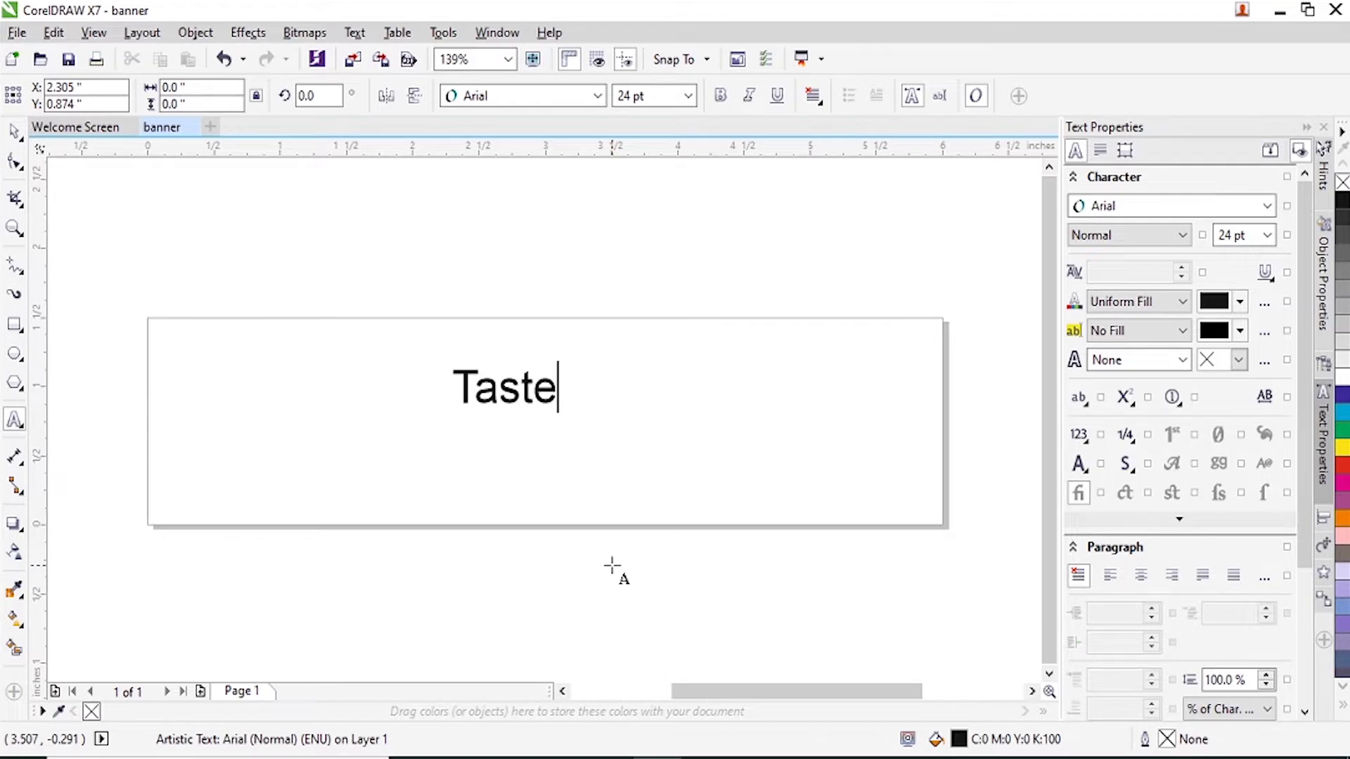
text(of)
key(Return)
text(Ua)
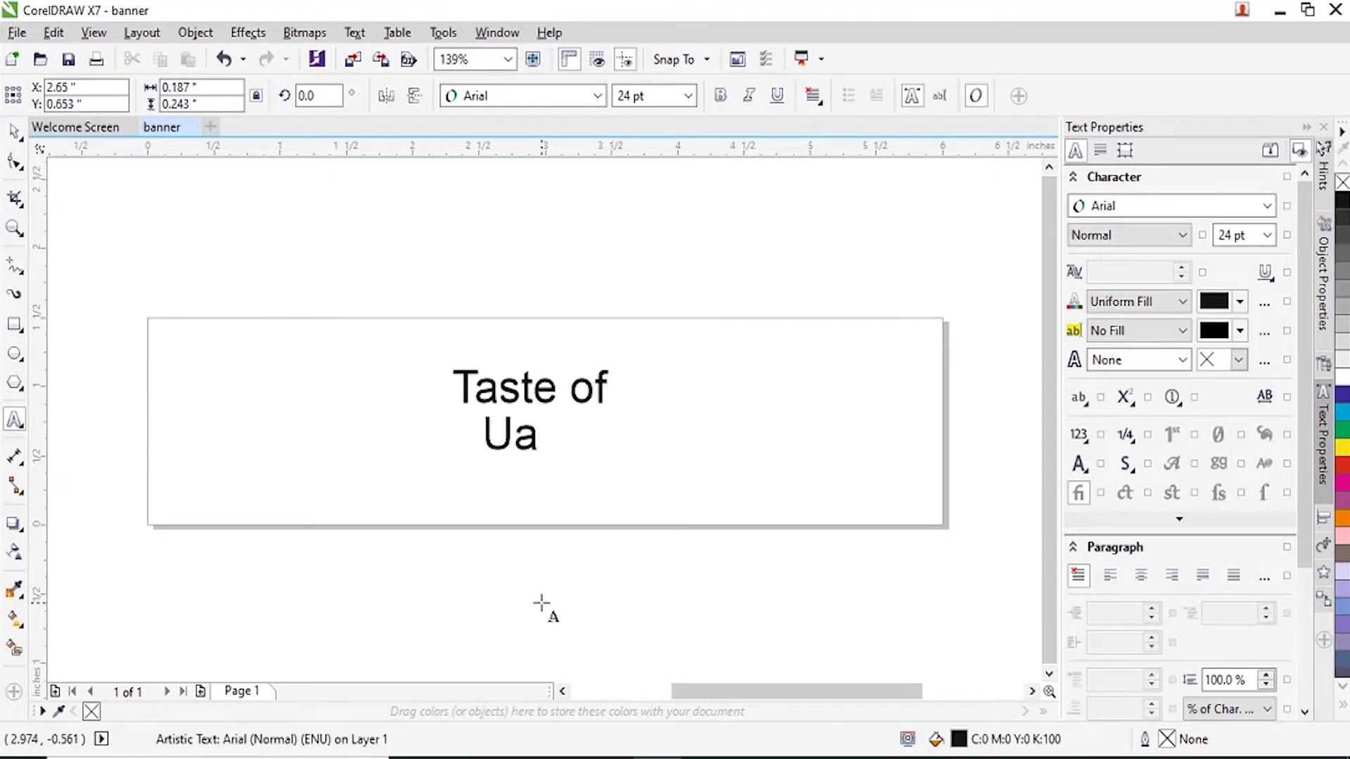
text(tter Pradesh)
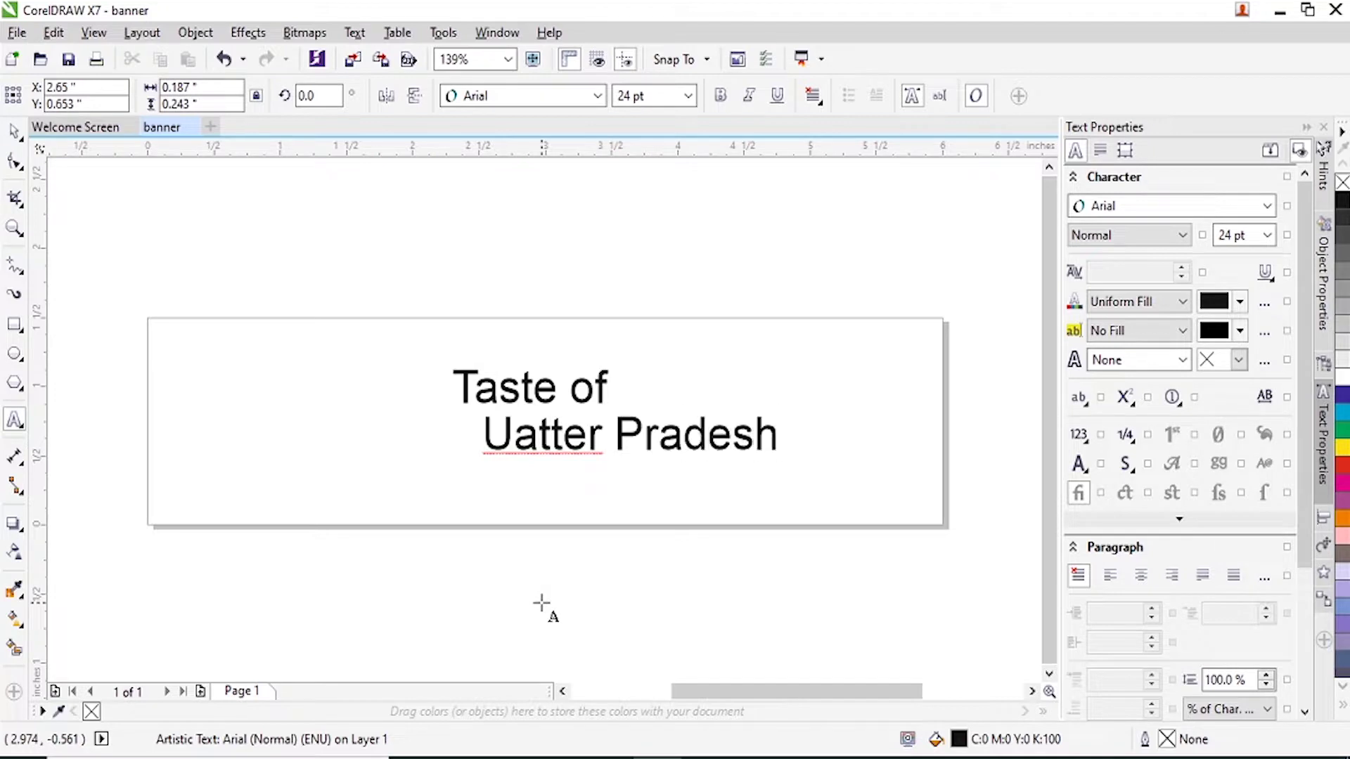
key(ctrl+space)
Step: Set 'Taste of' in MachineatDemo and 'Uatter Pradesh' in Bellada
click(533, 102)
mouse_move(596, 251)
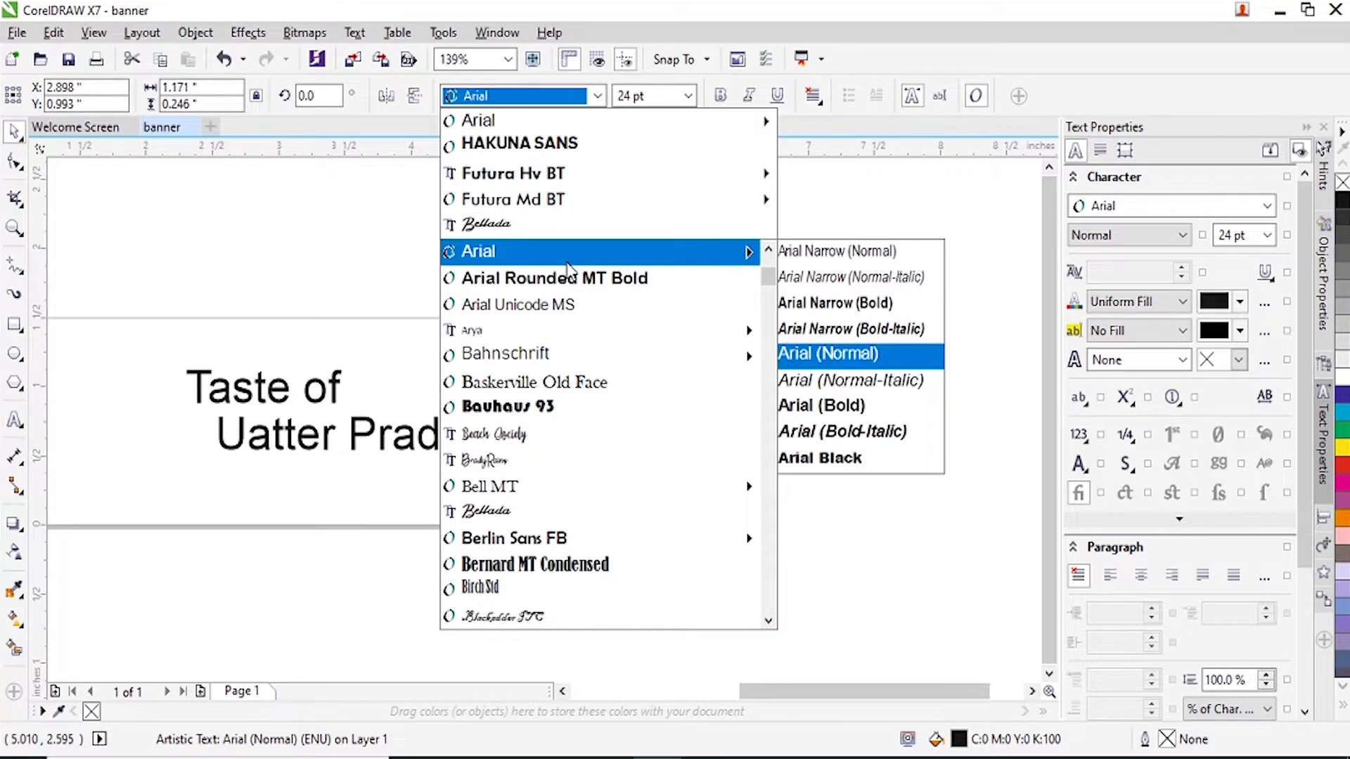
scroll(559, 457, down, 10)
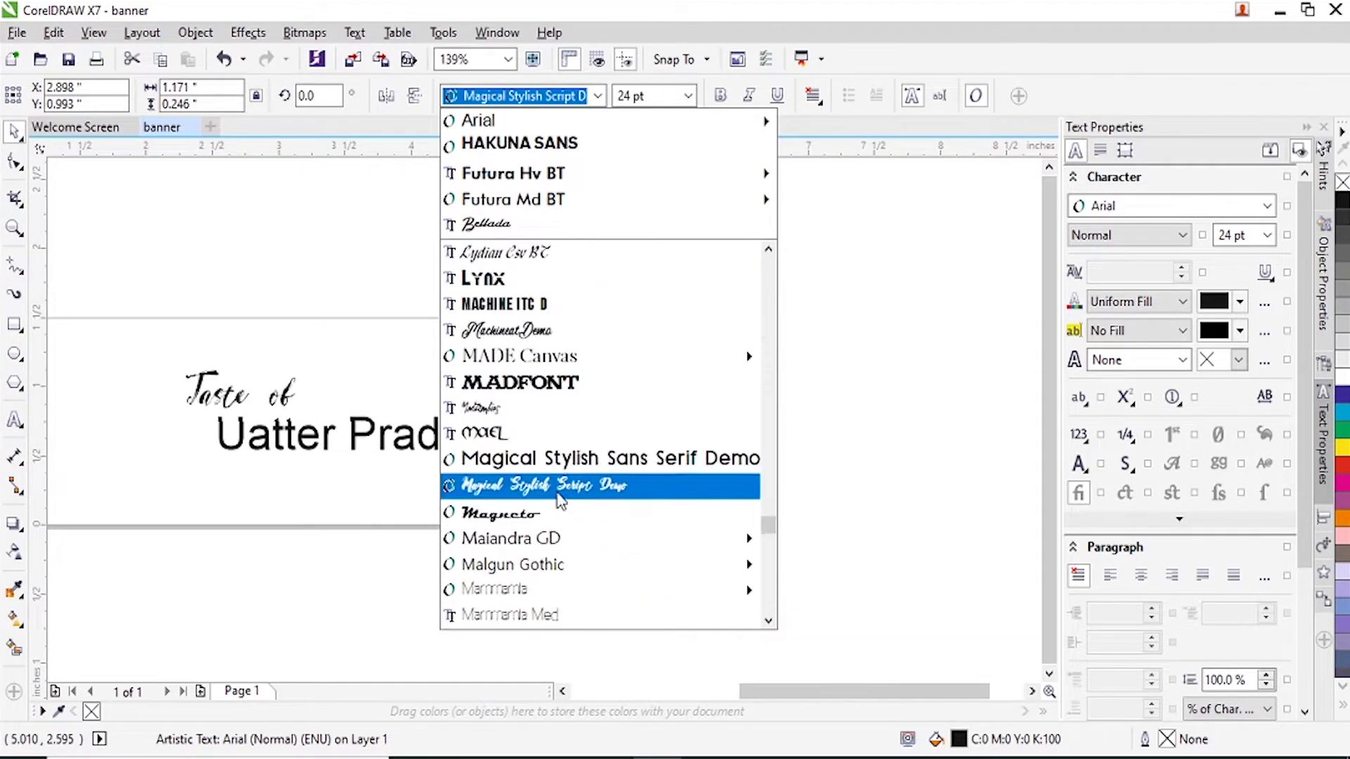
scroll(561, 501, up, 2)
click(543, 498)
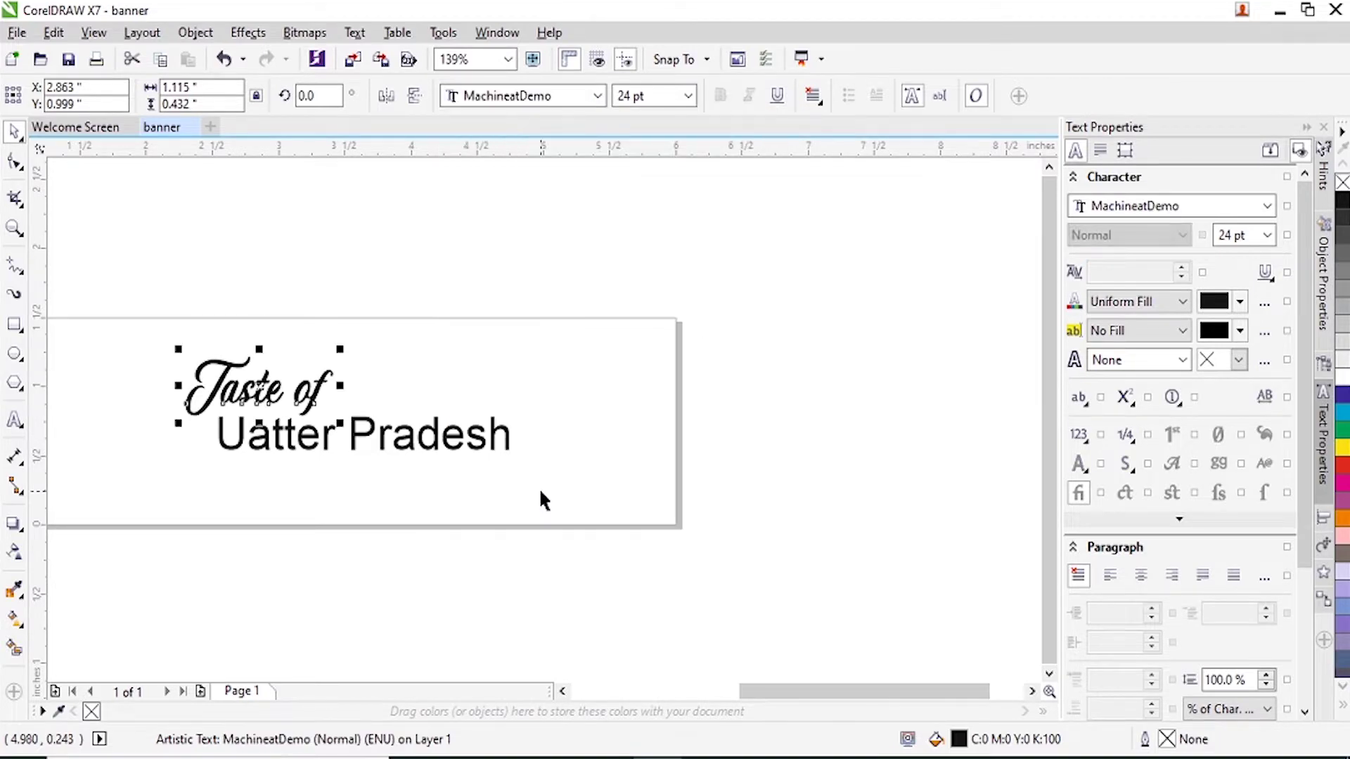
click(393, 436)
click(588, 96)
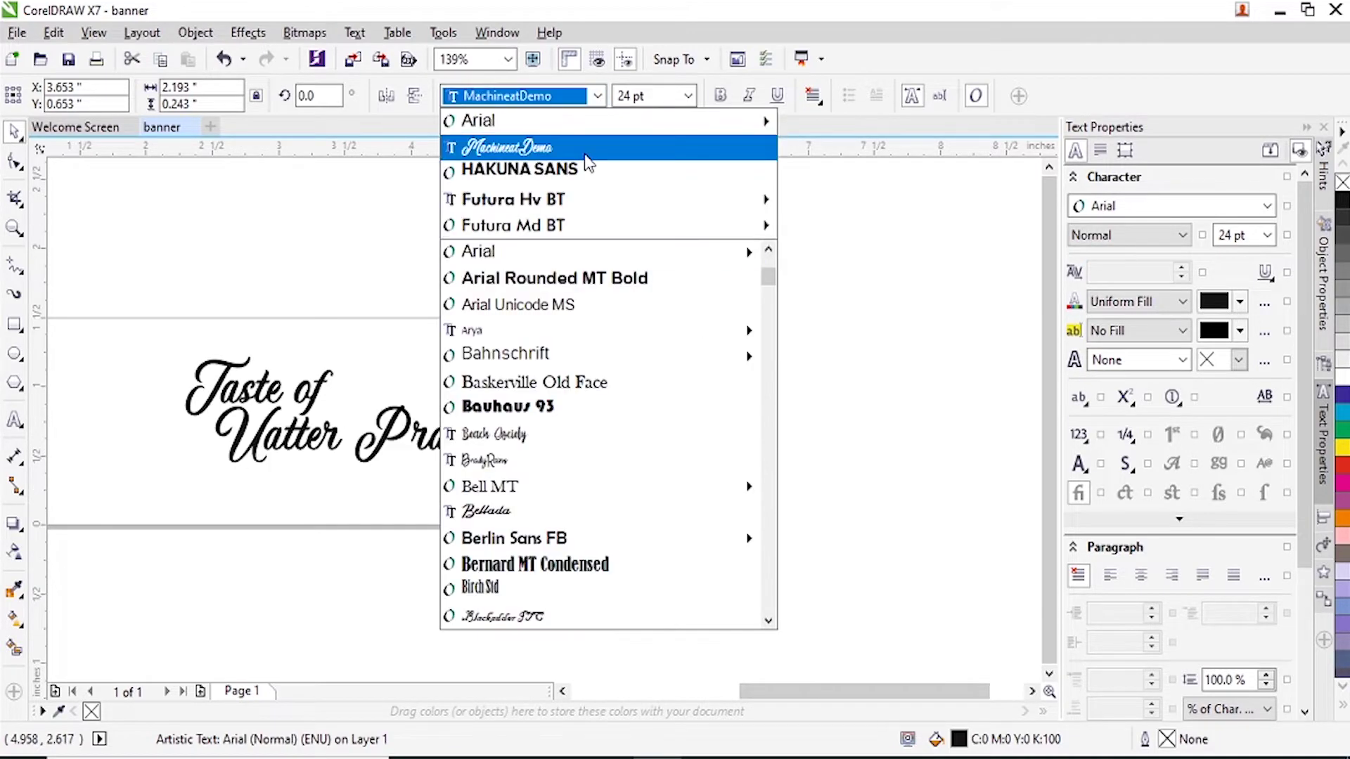
scroll(637, 415, up, 5)
scroll(636, 450, down, 4)
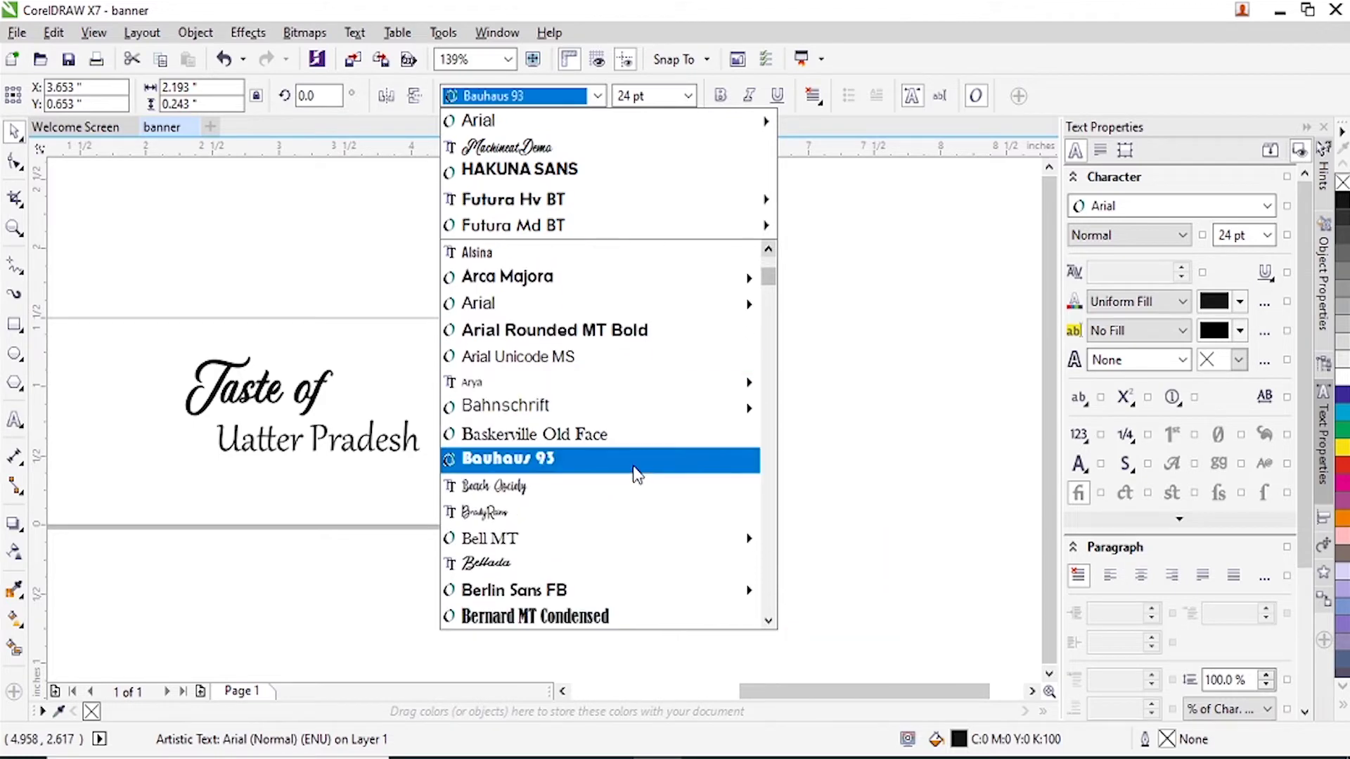
scroll(622, 457, down, 1)
click(605, 485)
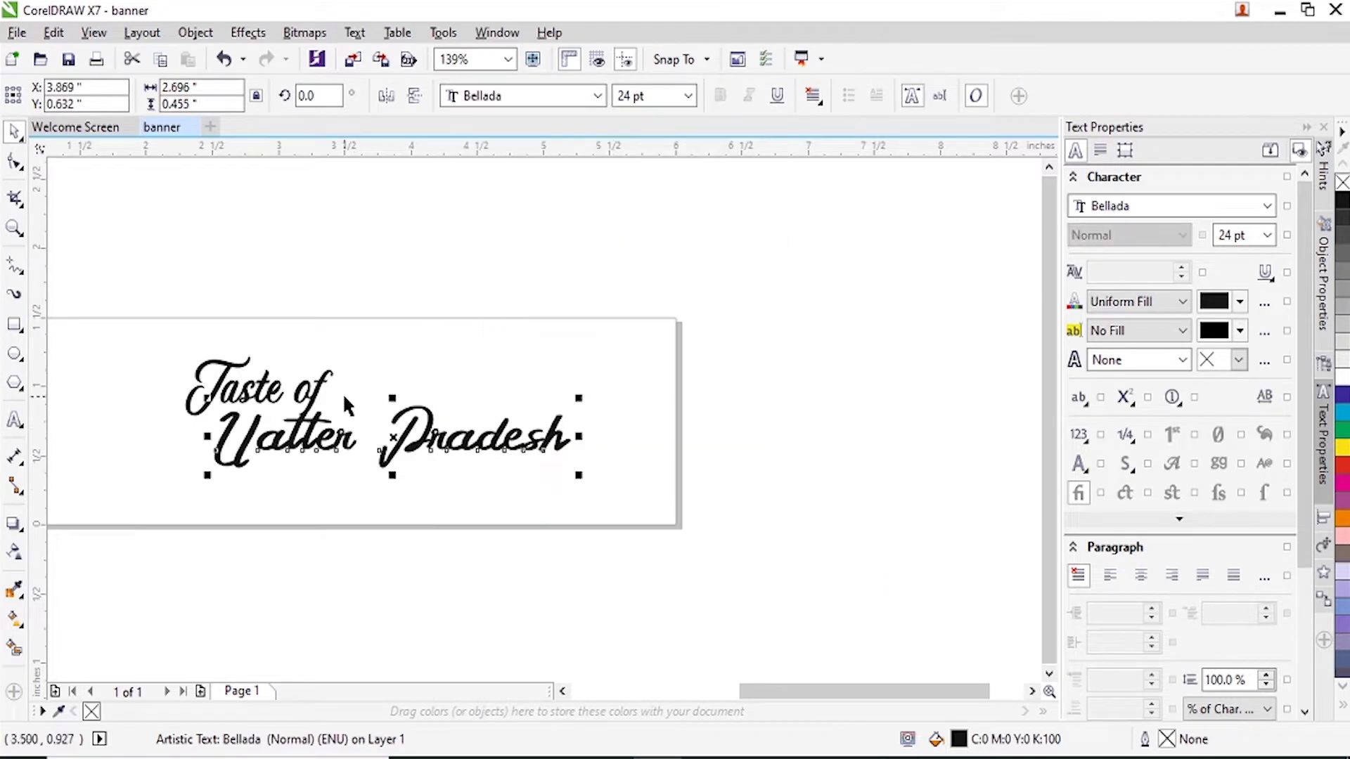
Step: Reposition the title, shrink 'Uatter Pradesh', nudge it up and group both lines
drag(915, 242, 408, 508)
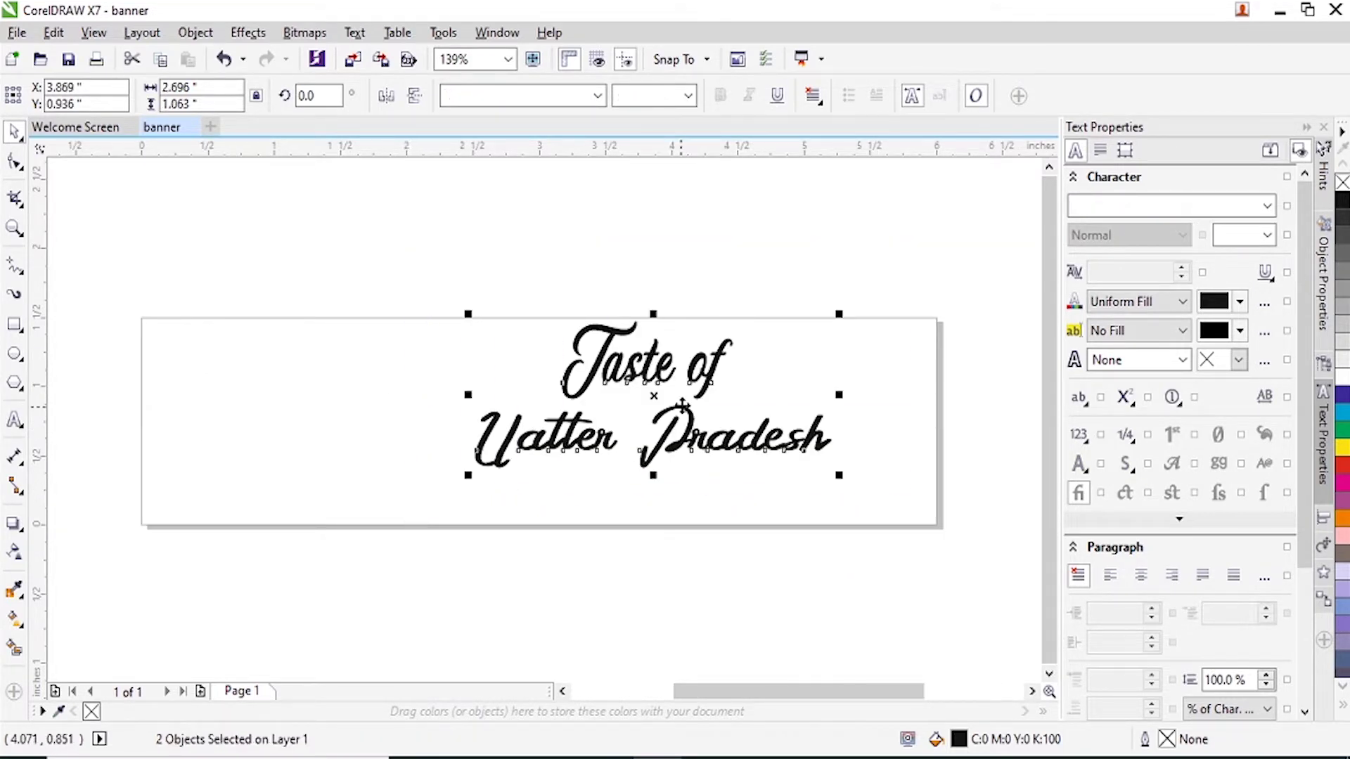
drag(684, 418, 579, 433)
click(698, 458)
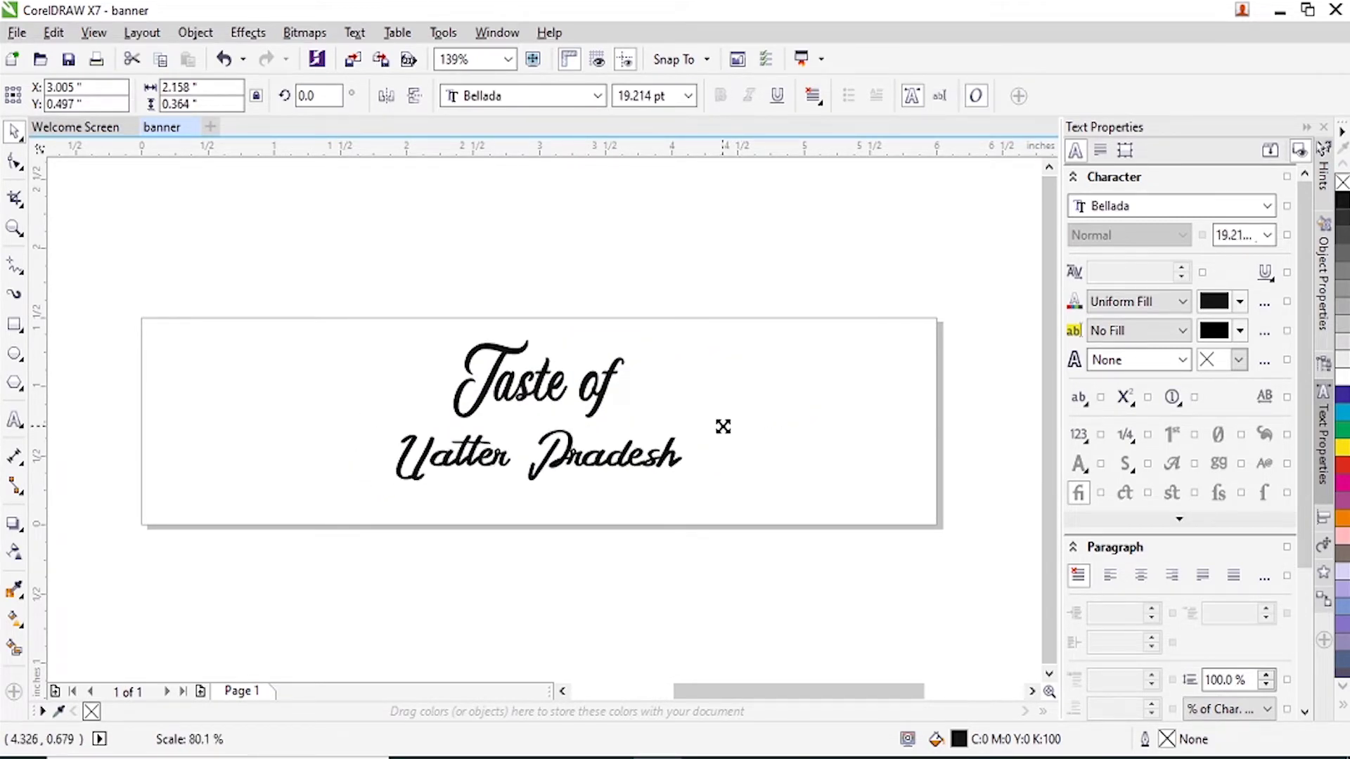
mouse_move(727, 420)
mouse_down()
mouse_move(724, 435)
mouse_move(715, 422)
mouse_up()
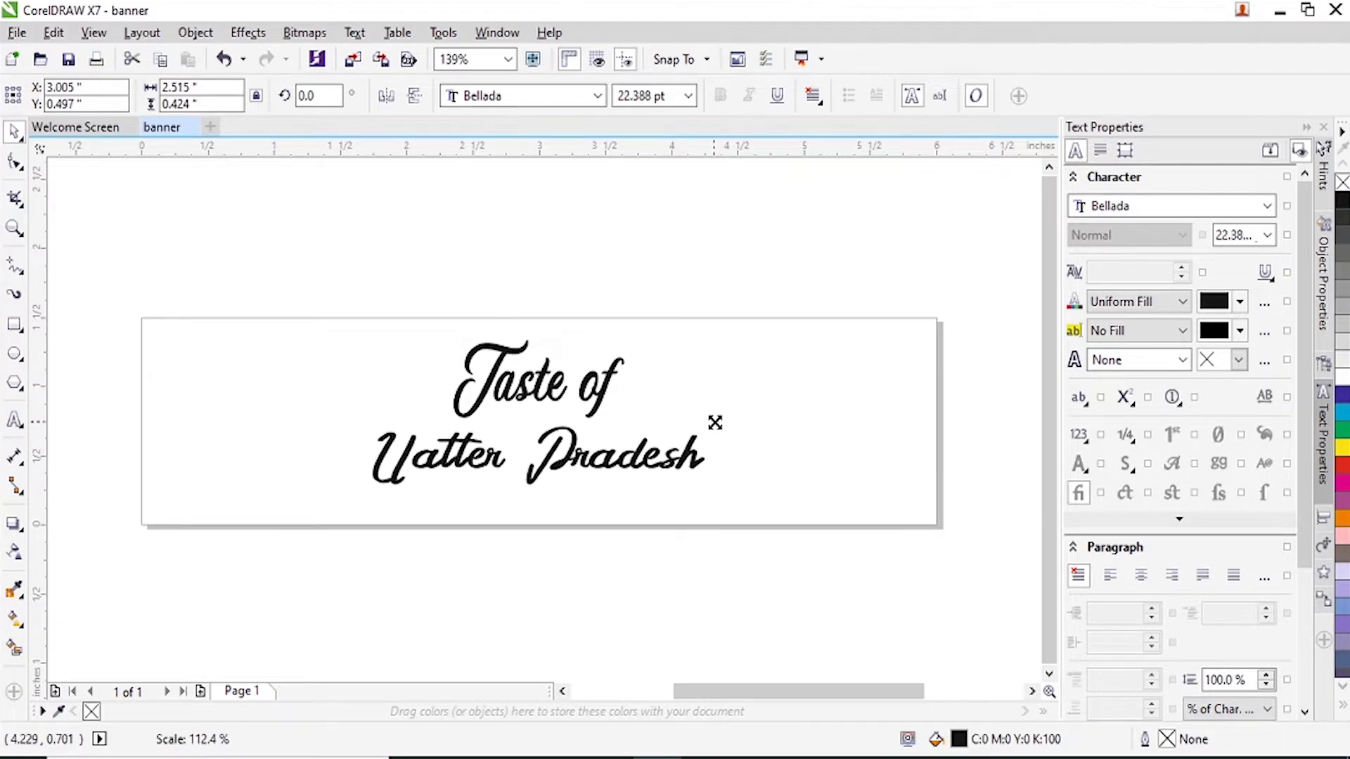
key(Up)
key(Up)
key(Up)
key(Up)
key(Up)
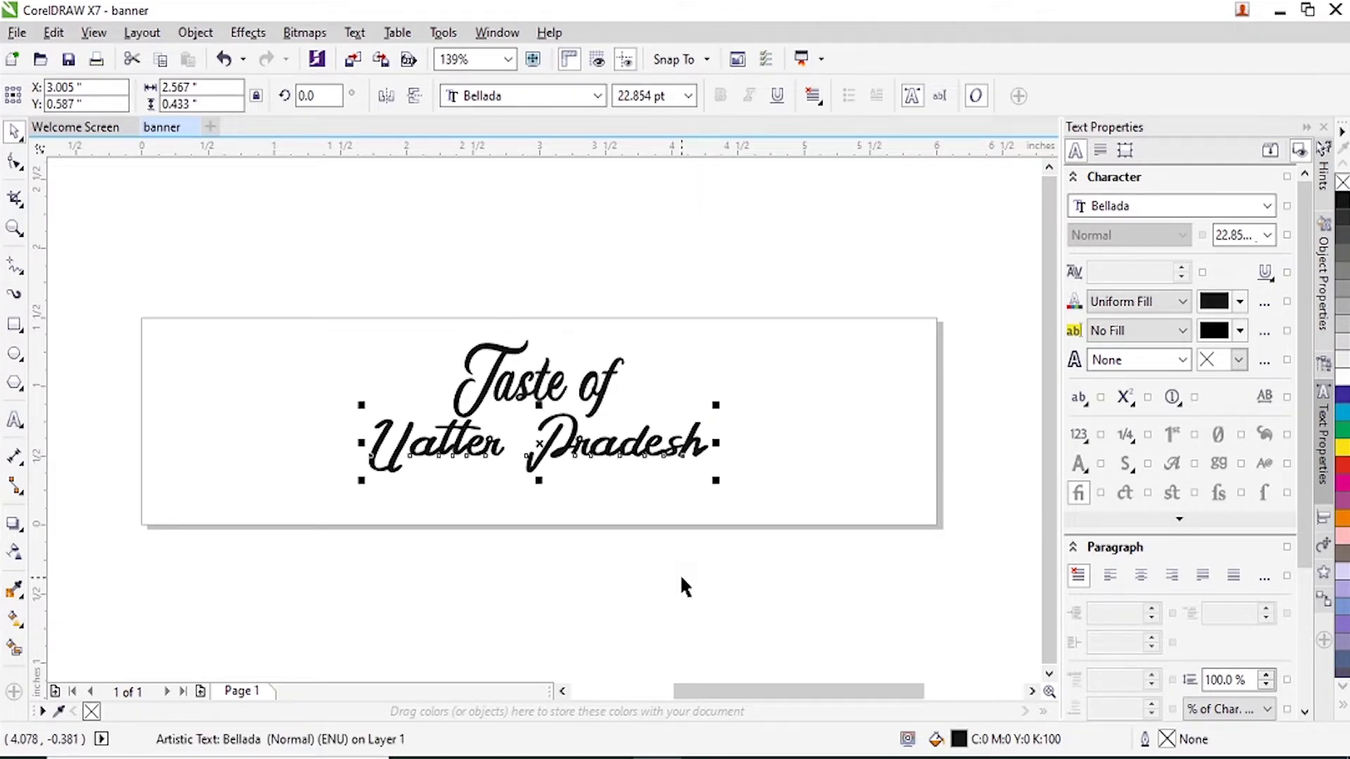
key(Up)
key(Up)
key(ctrl+a)
key(ctrl+g)
Step: Centre the title and add a page-sized orange background rectangle
key(p)
click(635, 579)
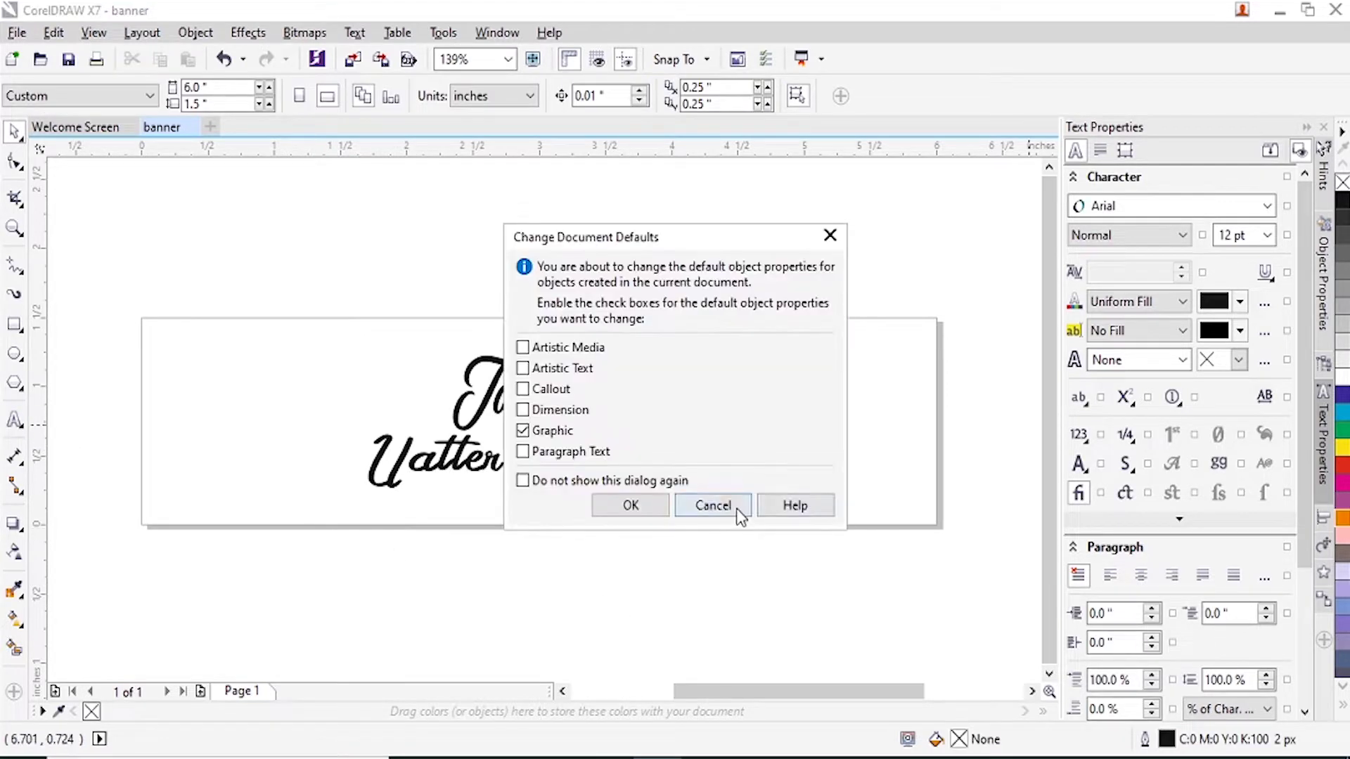
click(714, 507)
double_click(14, 325)
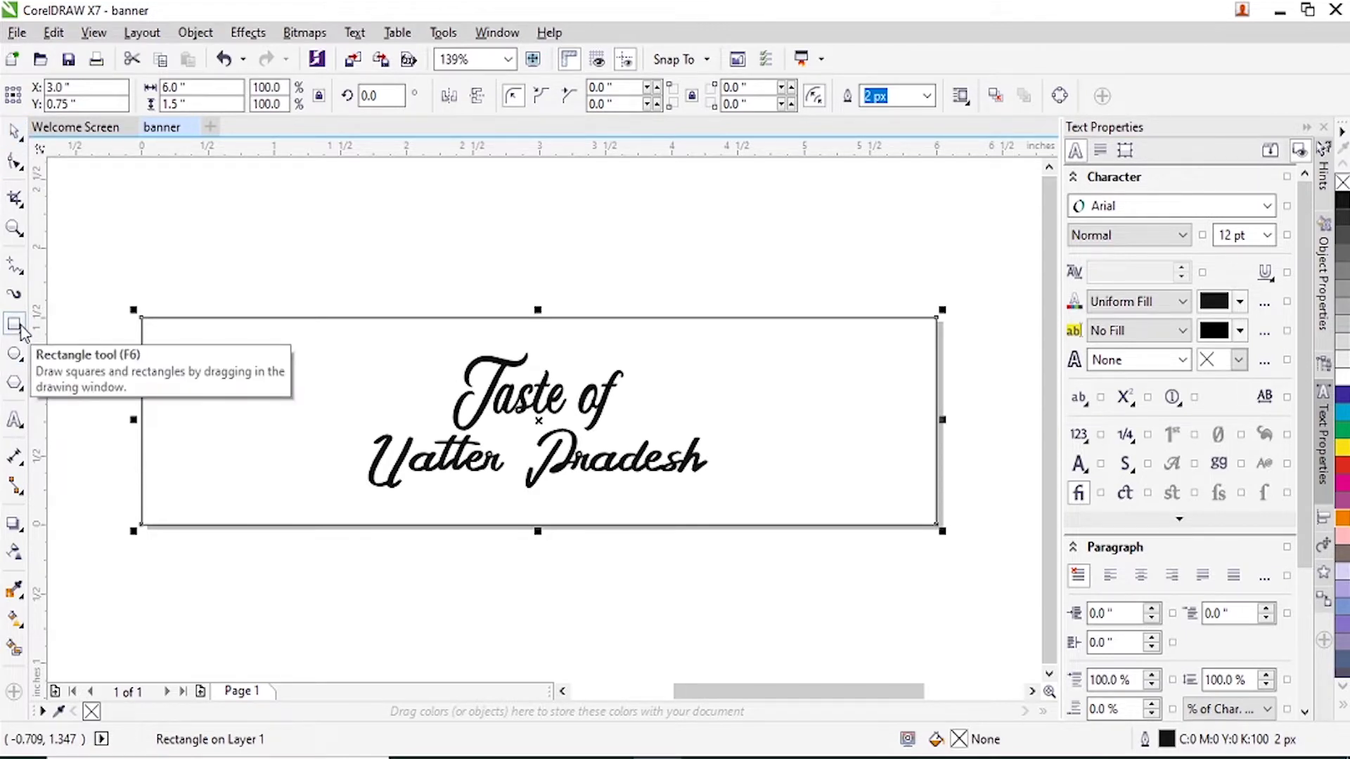
click(1342, 519)
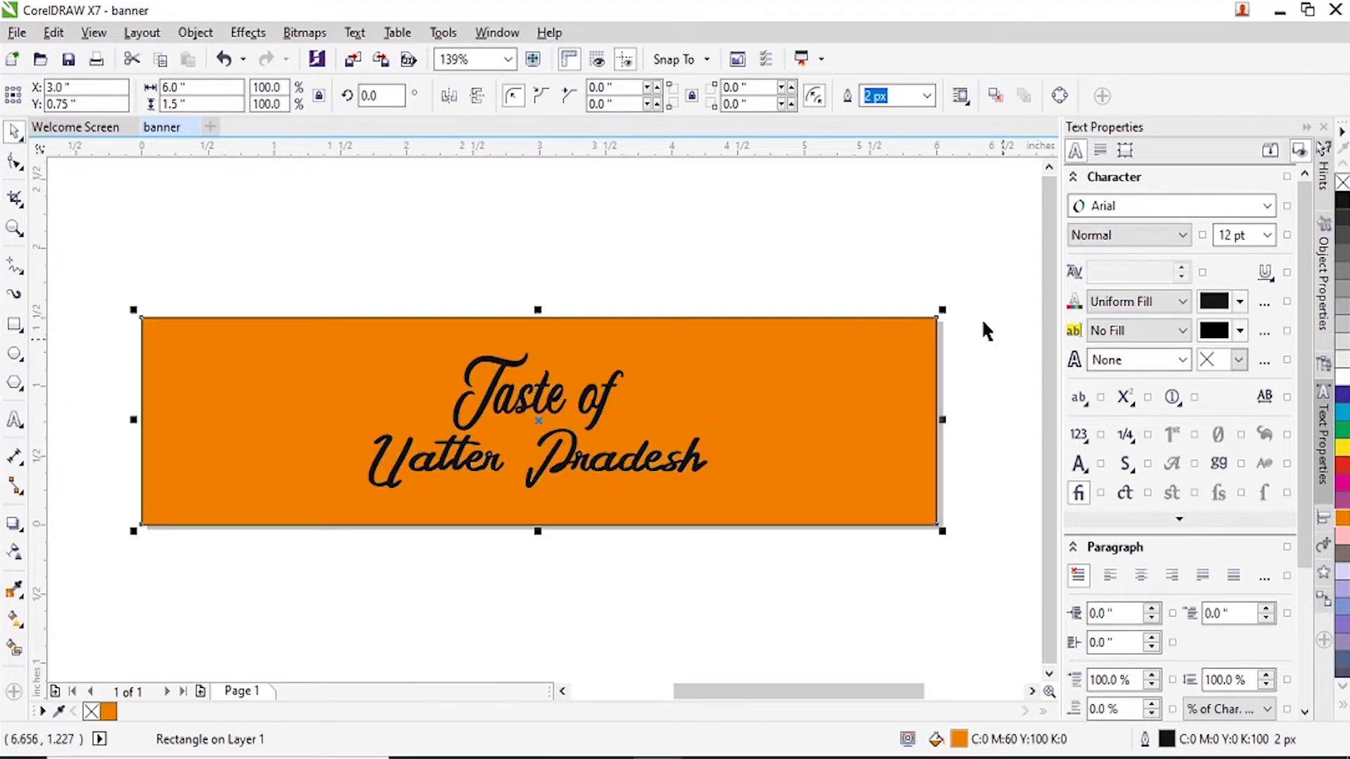
Step: Fill the grouped title text white
click(921, 234)
click(922, 352)
key(Tab)
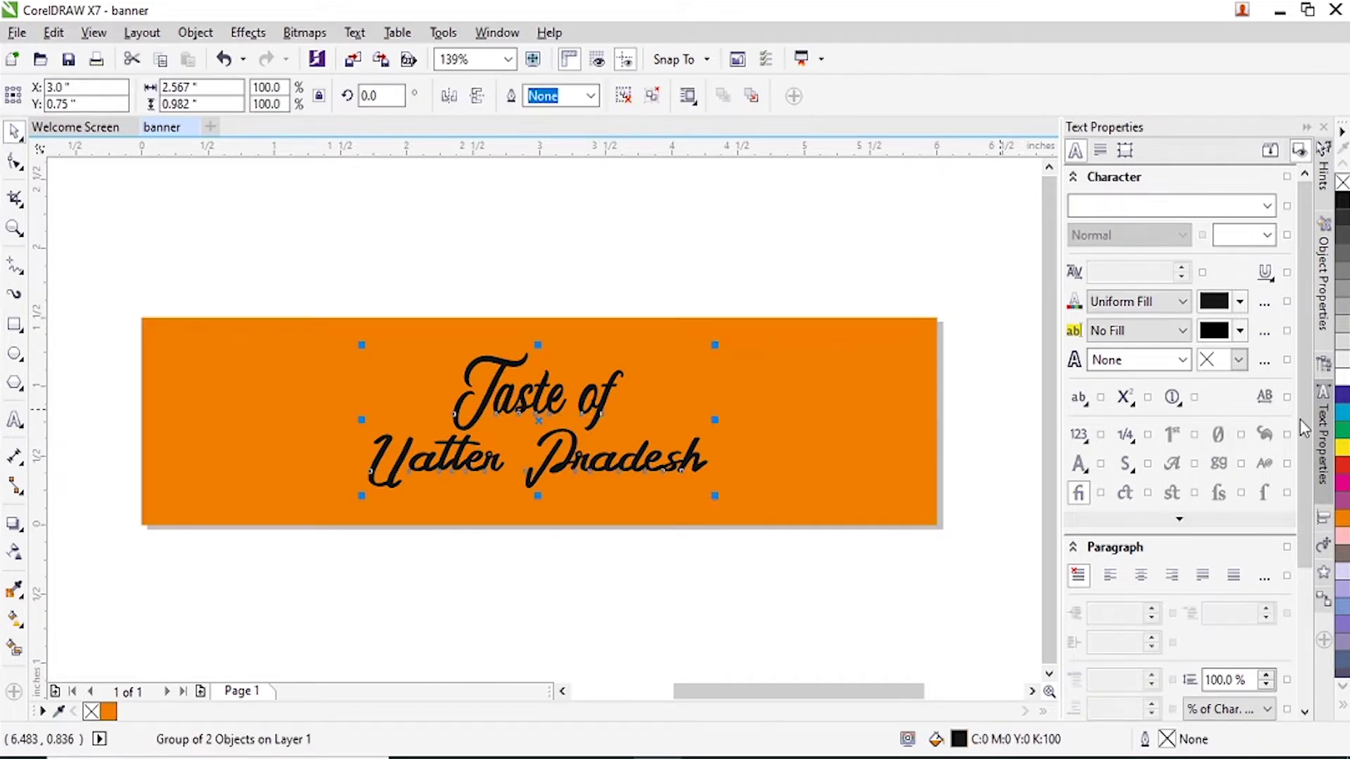
click(1343, 384)
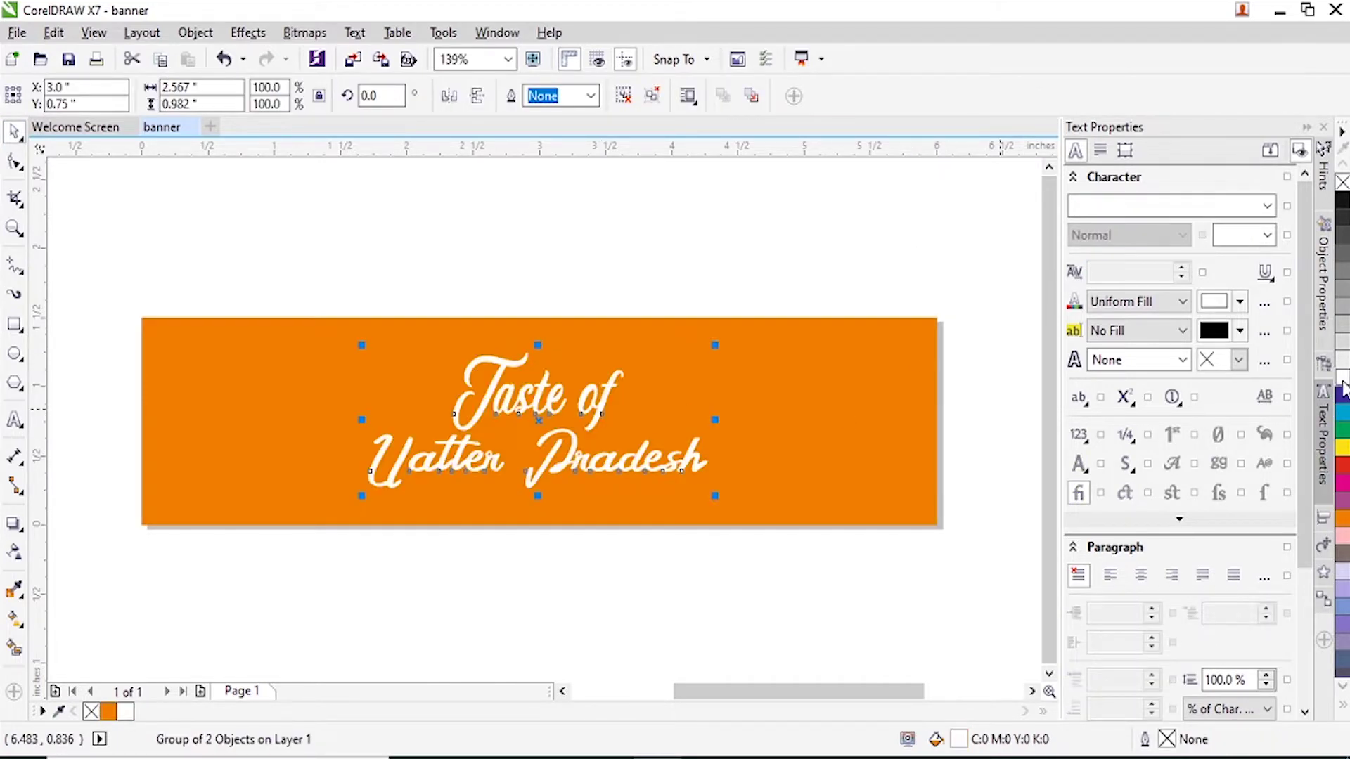
click(671, 272)
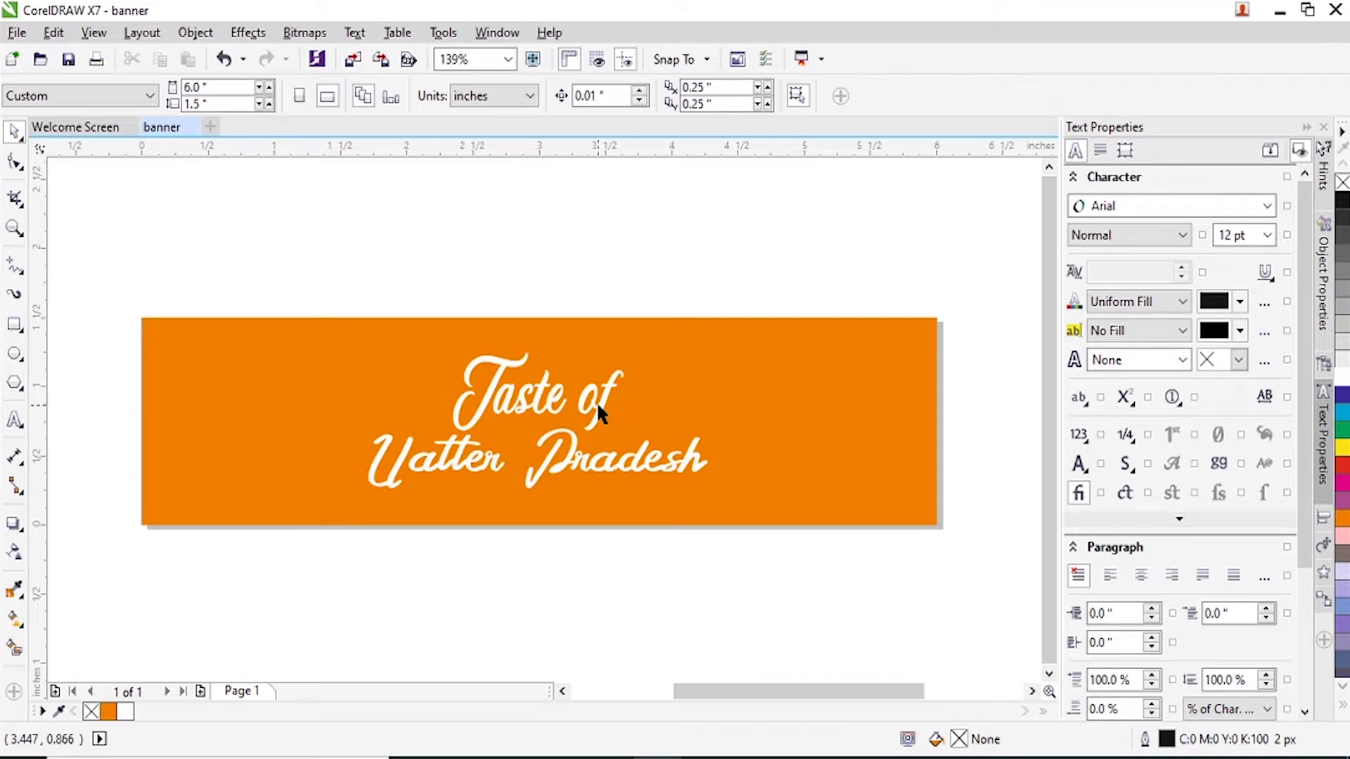
Step: Revert the title to black and give it a 16 px round-cornered white outline behind the fill
key(ctrl+z)
right_click(1343, 383)
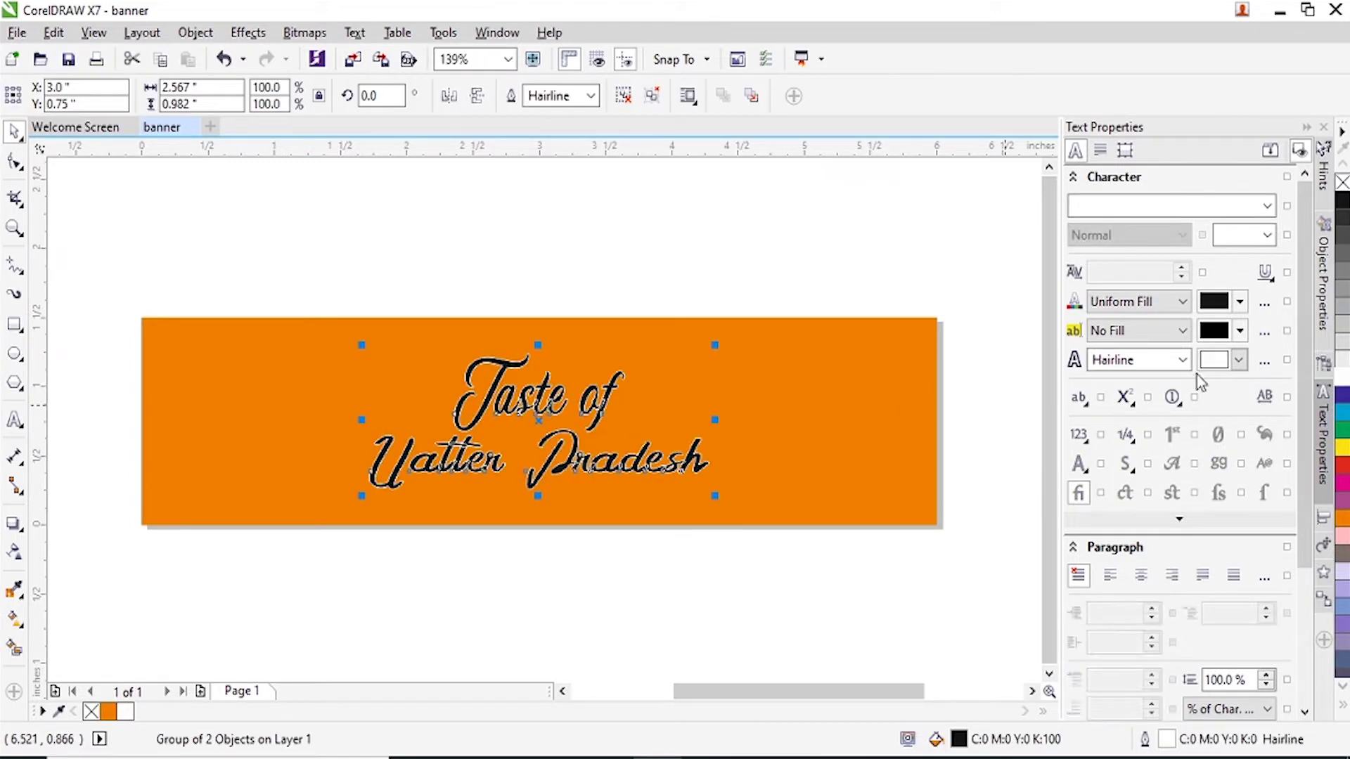
click(1184, 360)
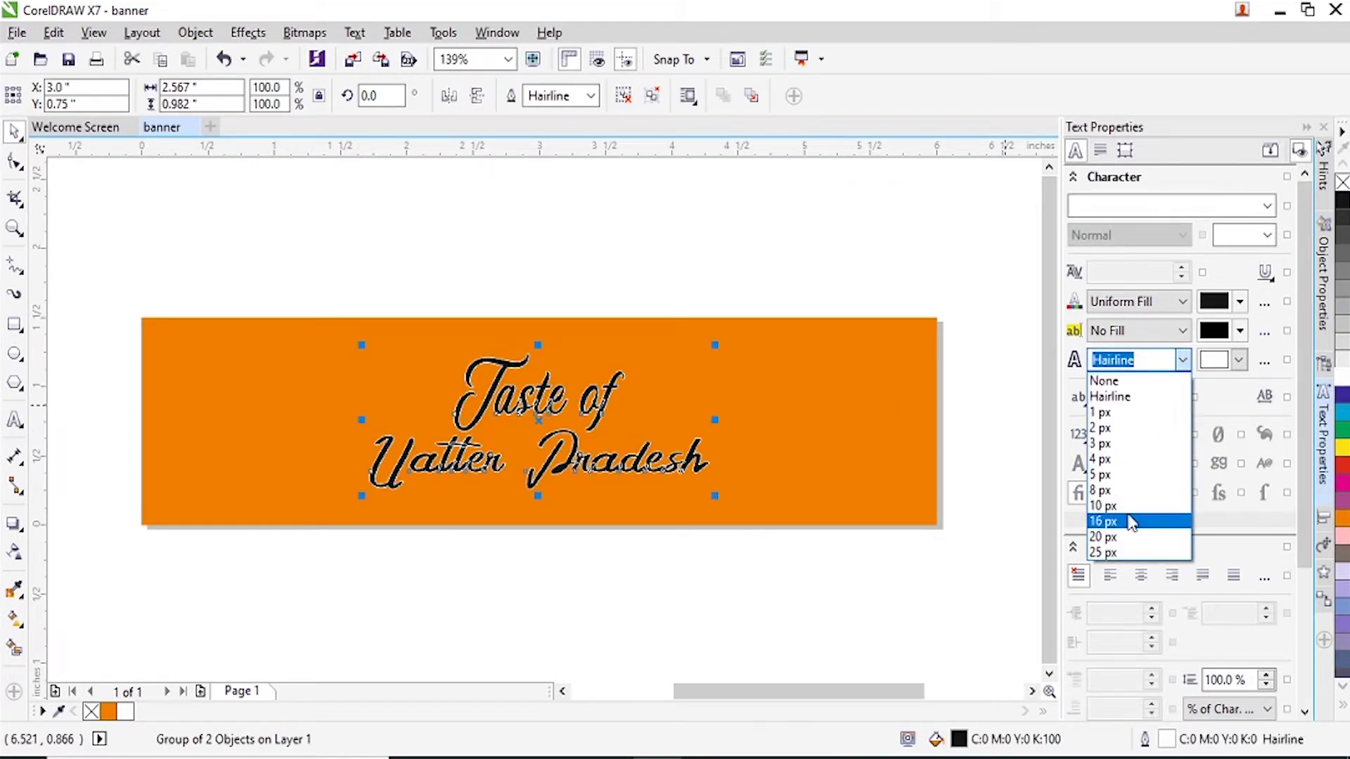
click(1124, 526)
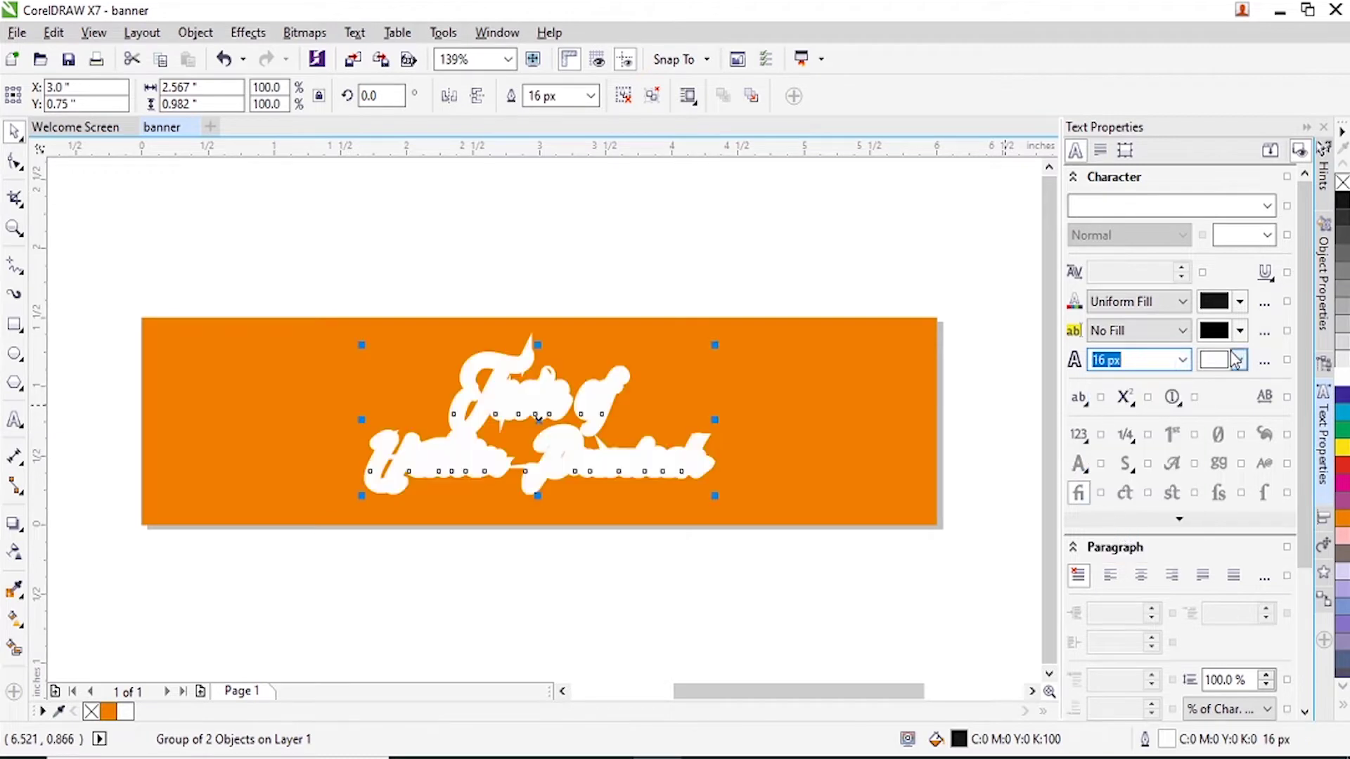
click(1265, 361)
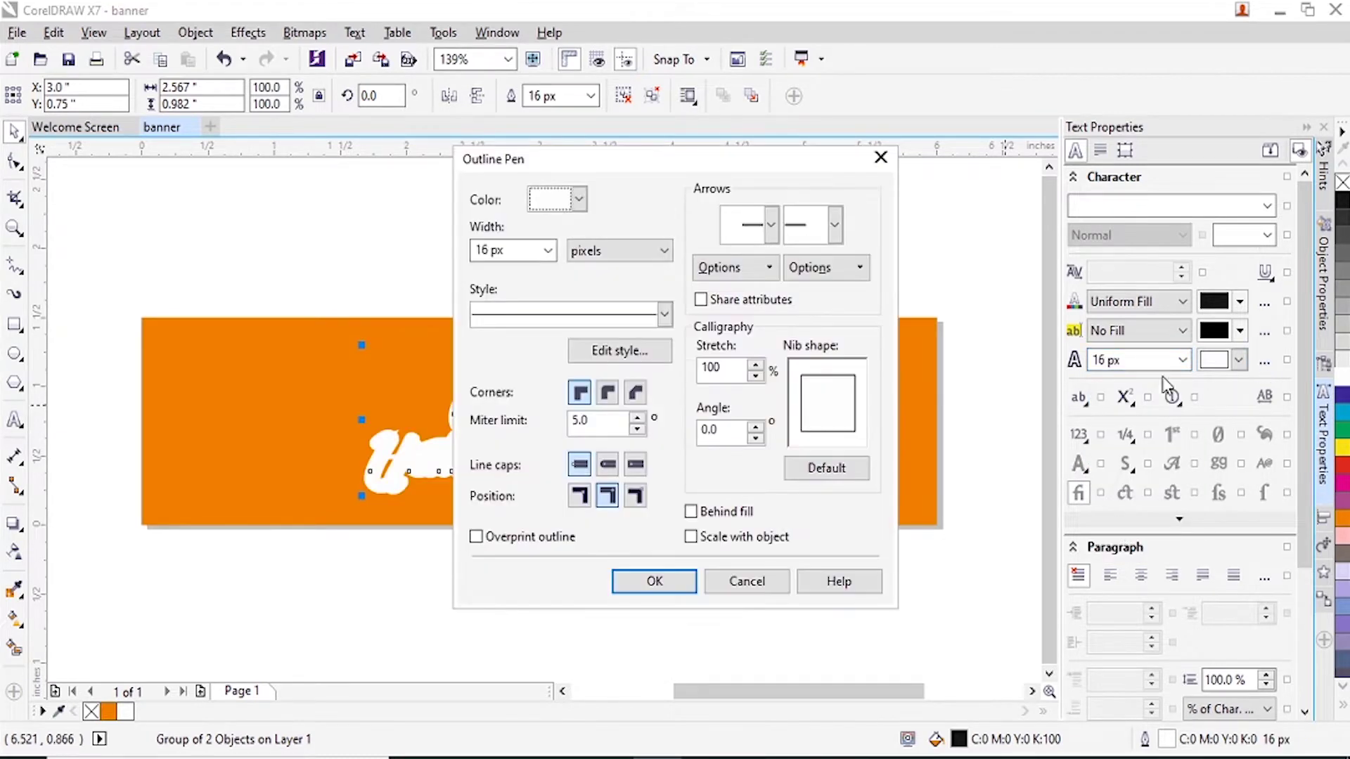
click(609, 398)
click(609, 465)
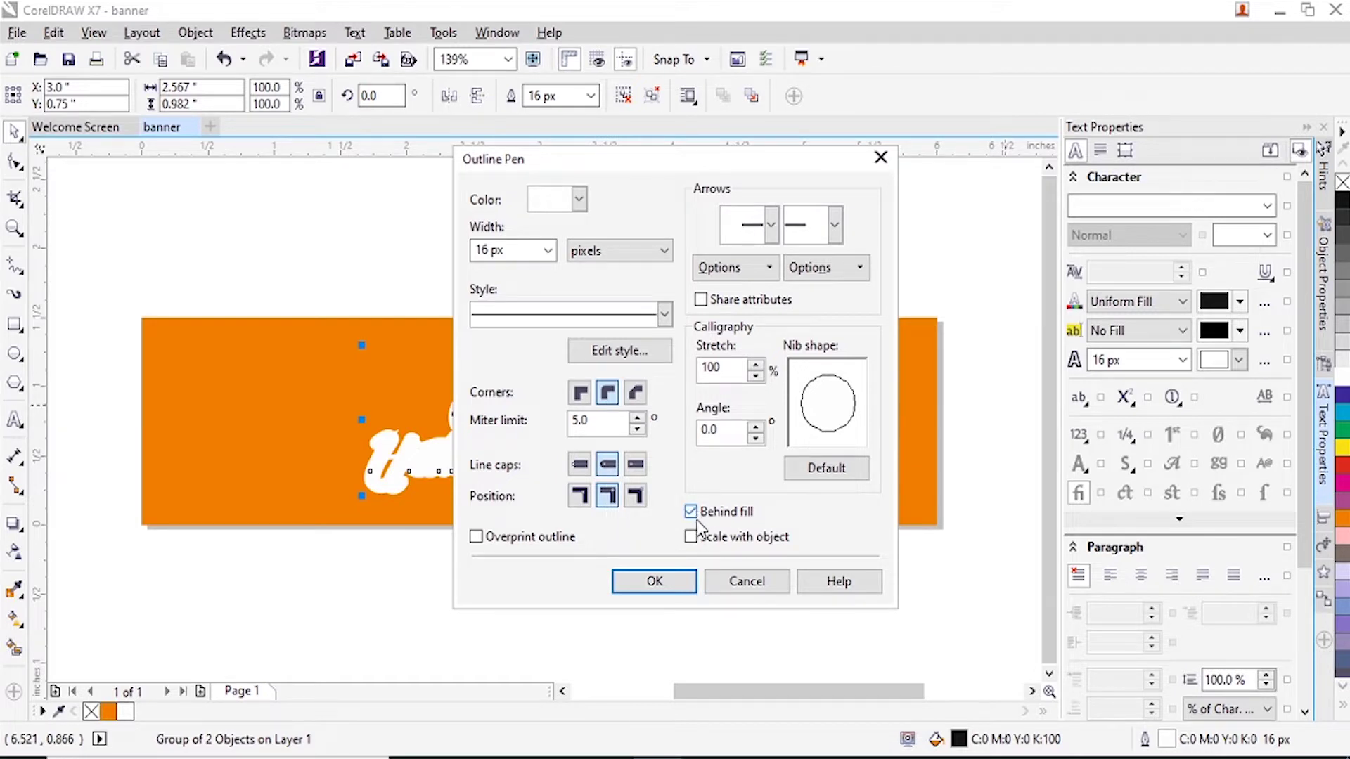
click(655, 581)
click(796, 547)
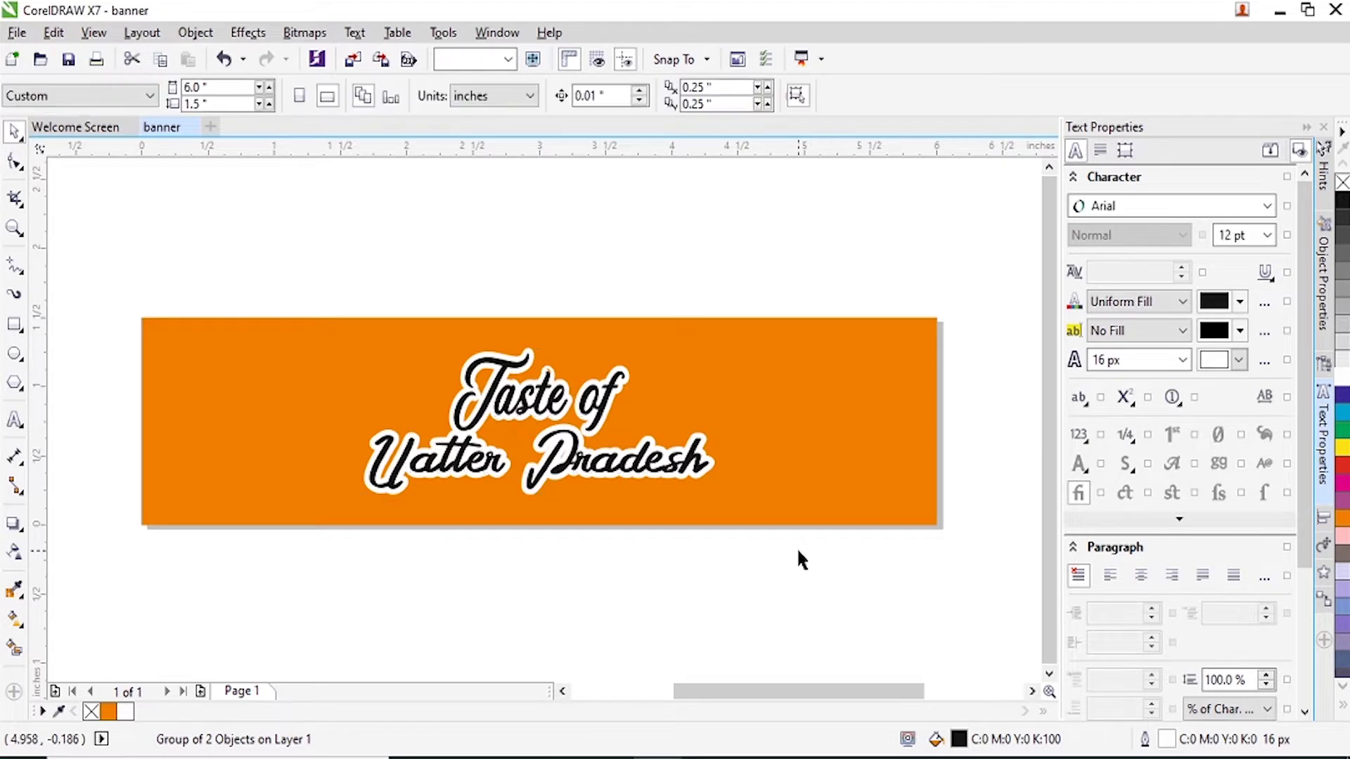
Step: Type the contact phone number at the banner's top right
click(15, 424)
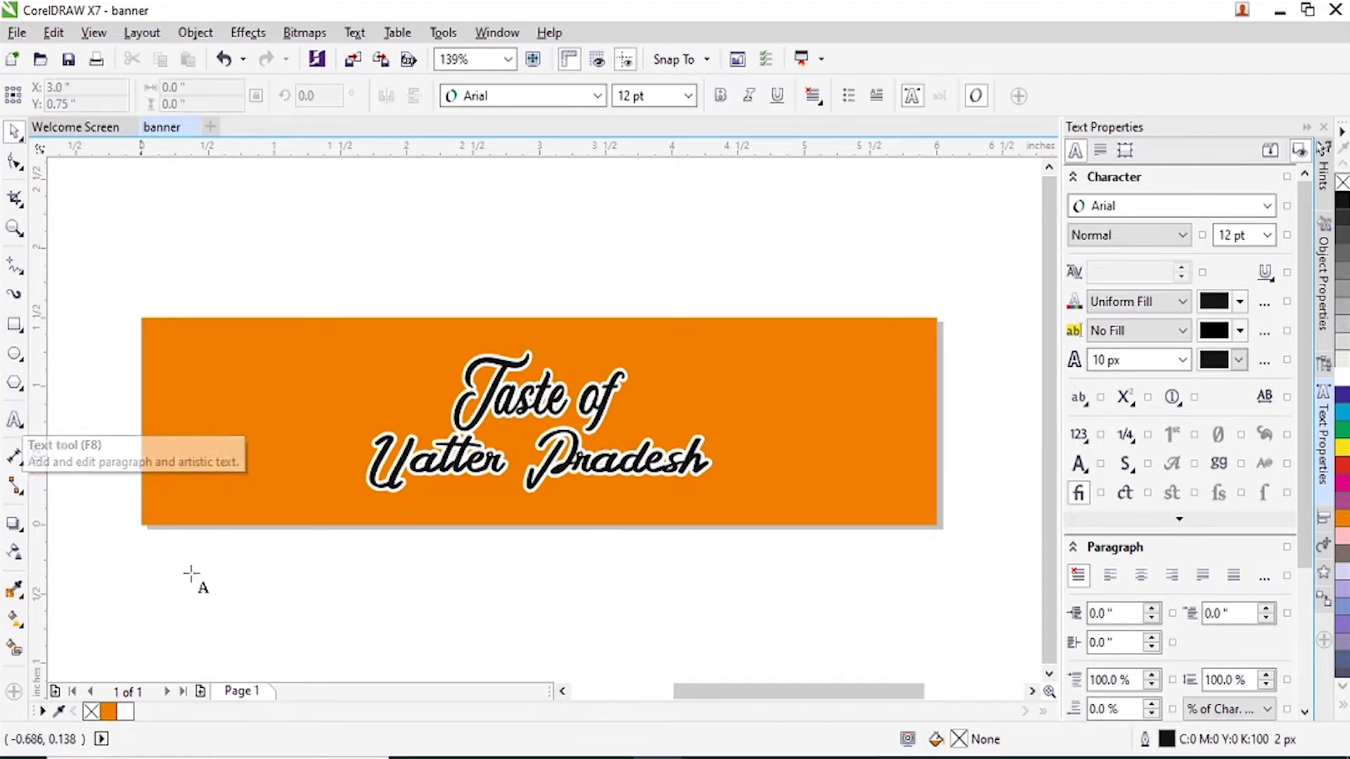
click(796, 362)
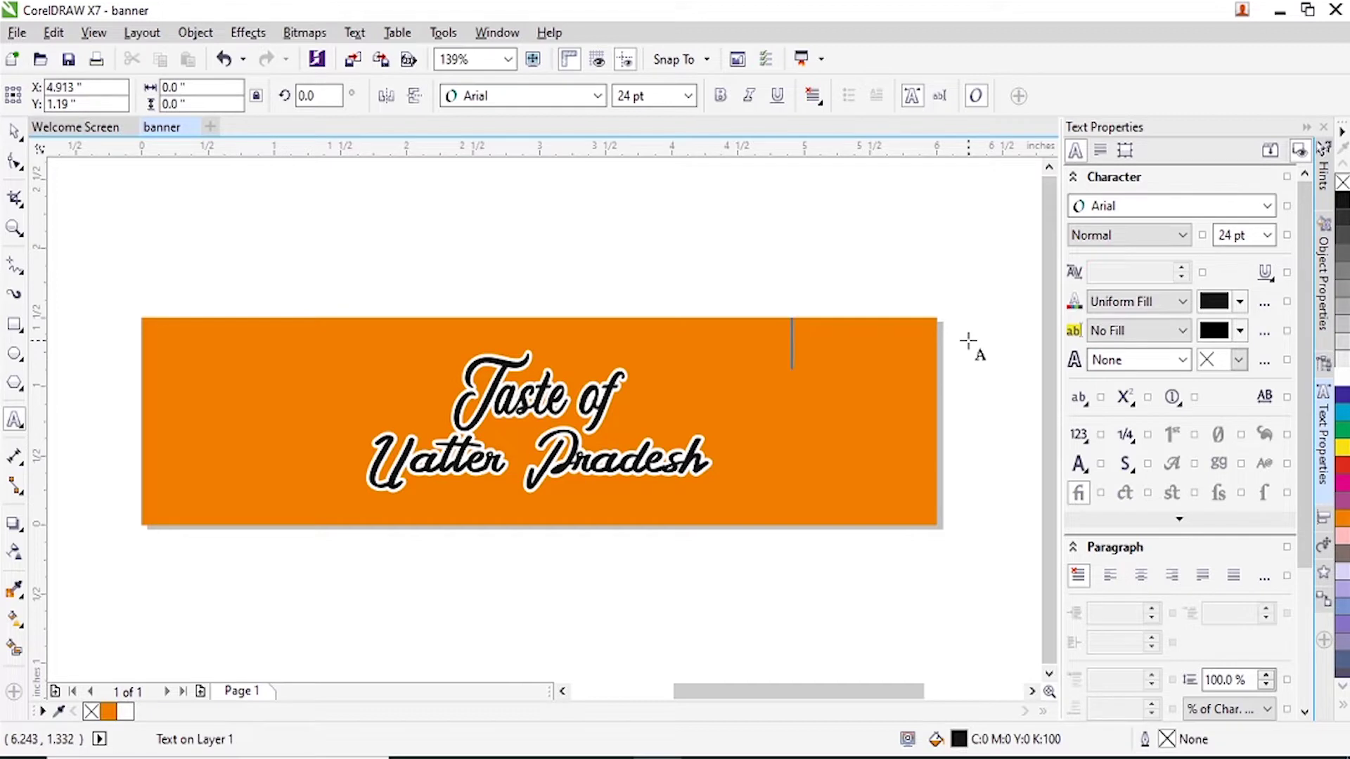
text(-)
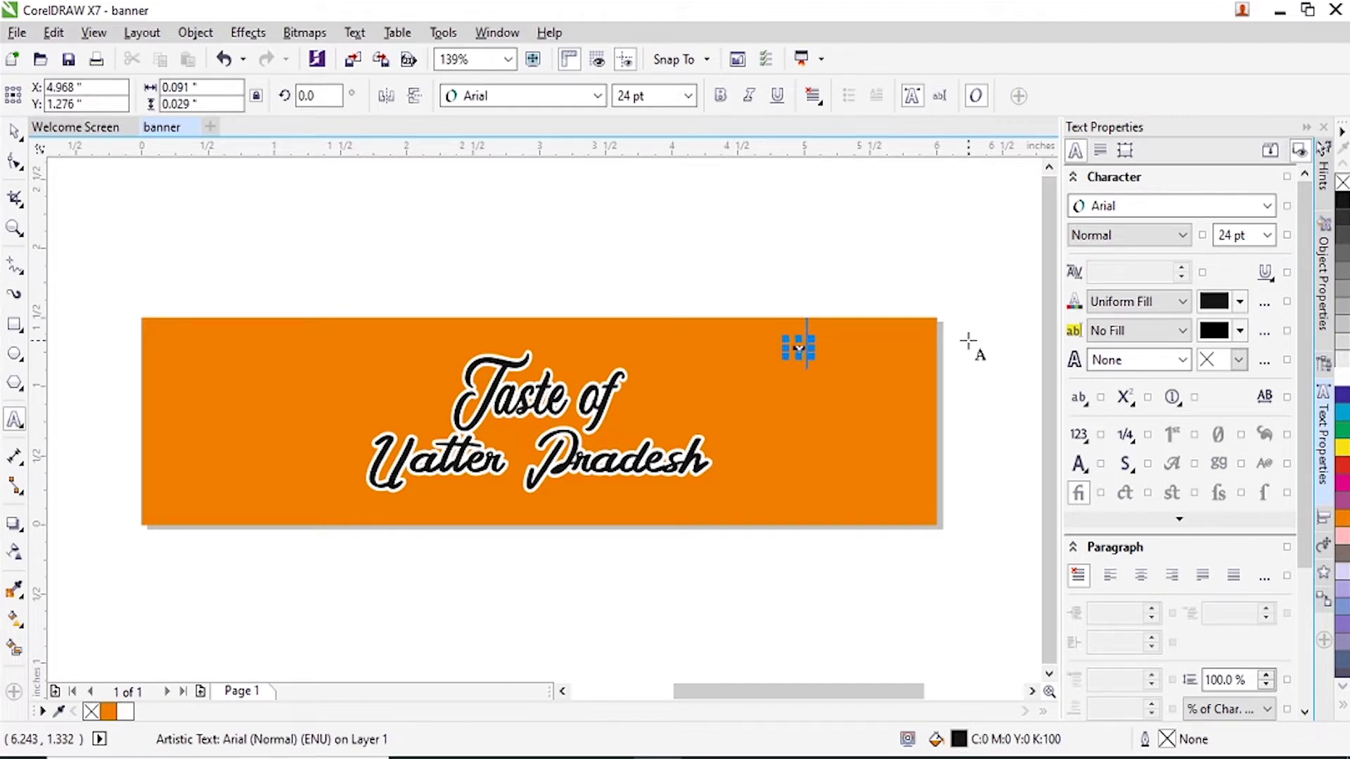
key(BackSpace)
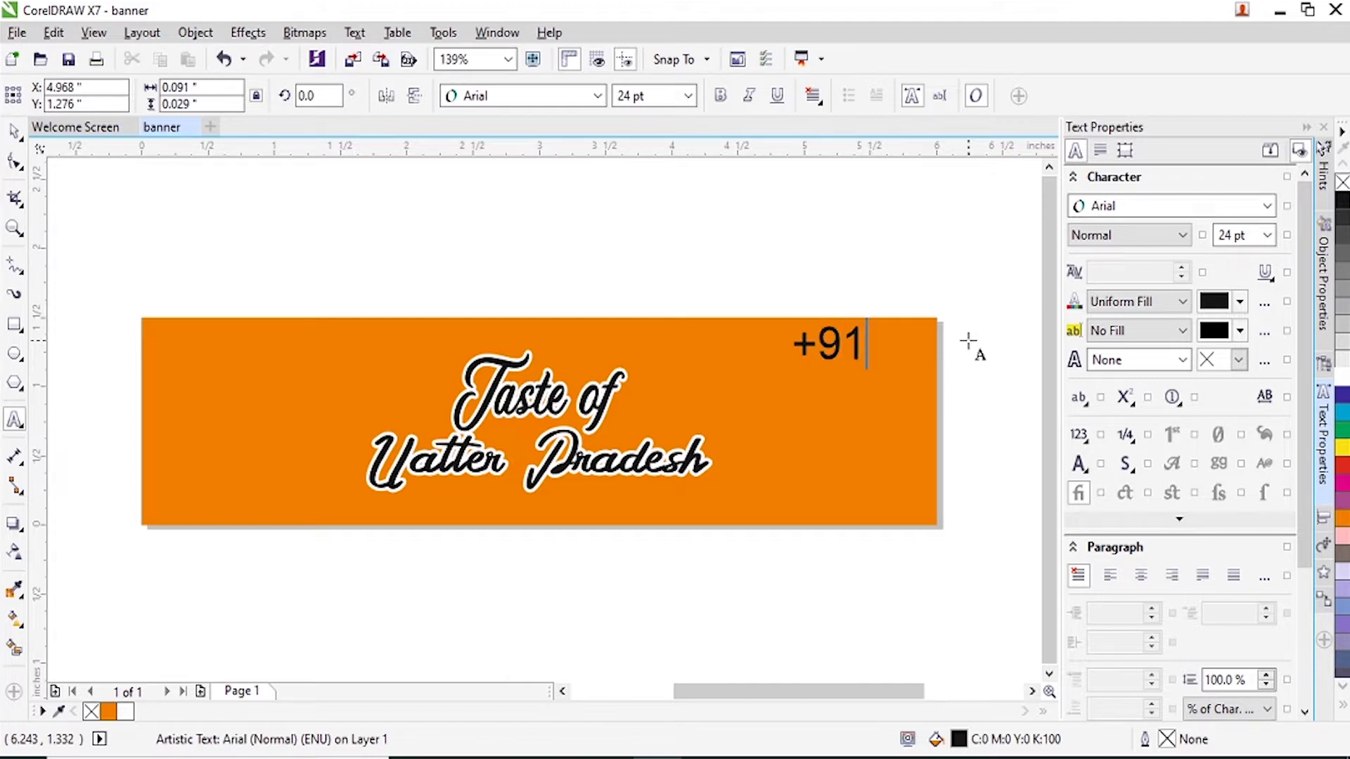
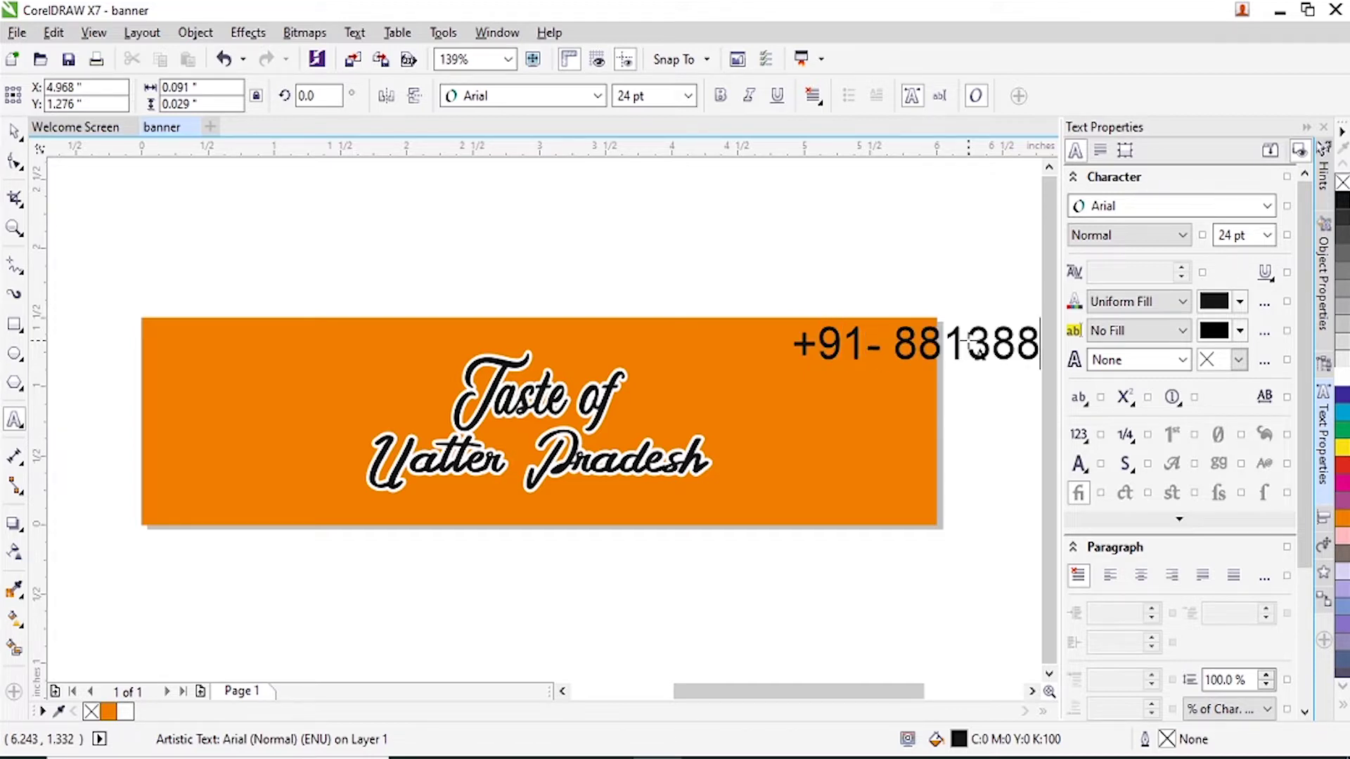
Step: Set the phone number in Cambria Bold and duplicate it as a second line below
click(598, 96)
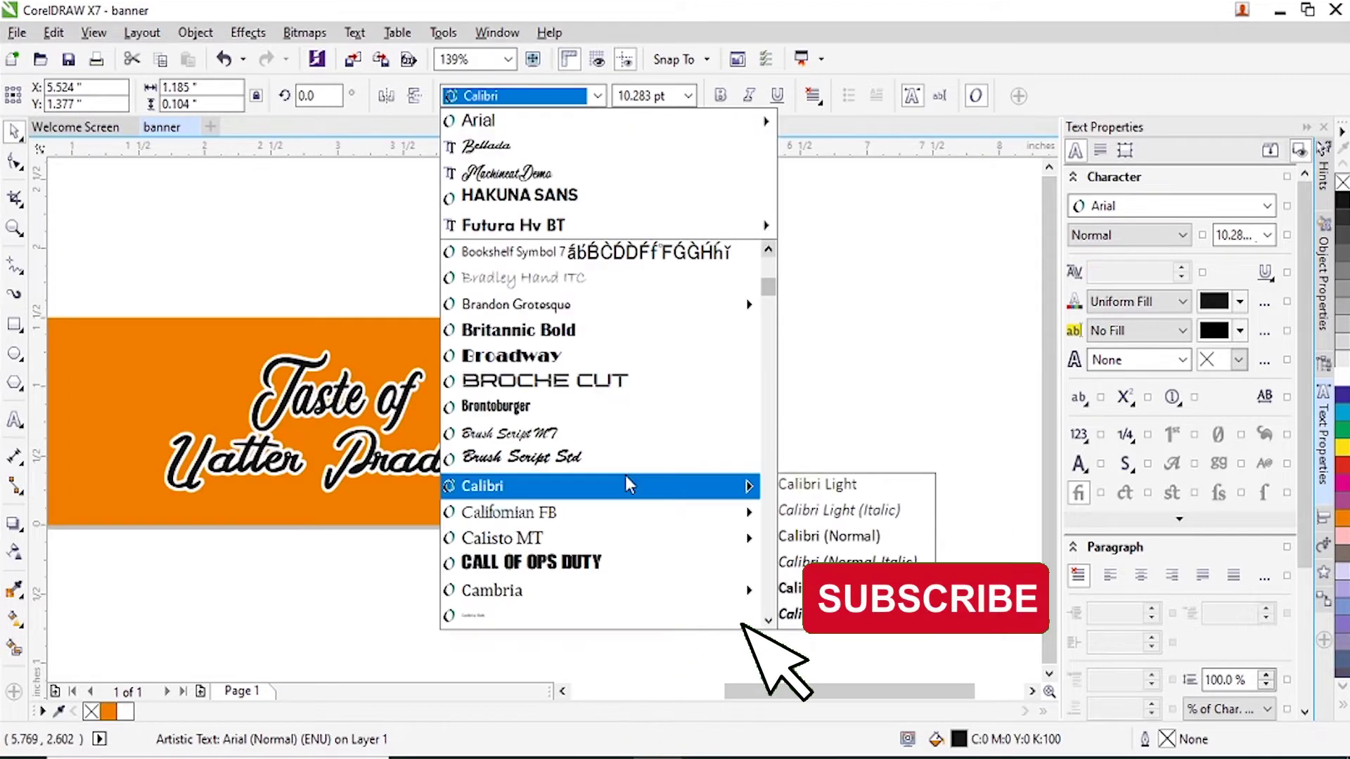
mouse_move(491, 591)
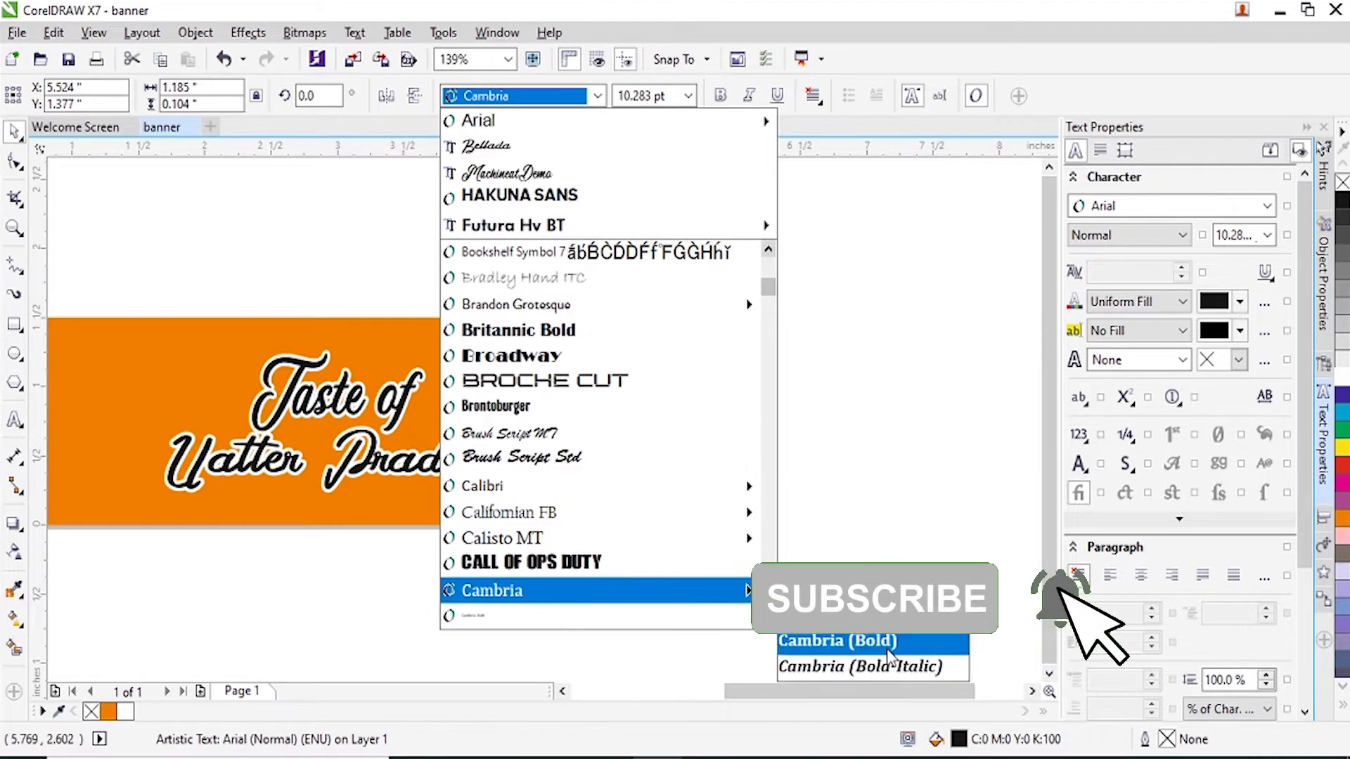
click(883, 647)
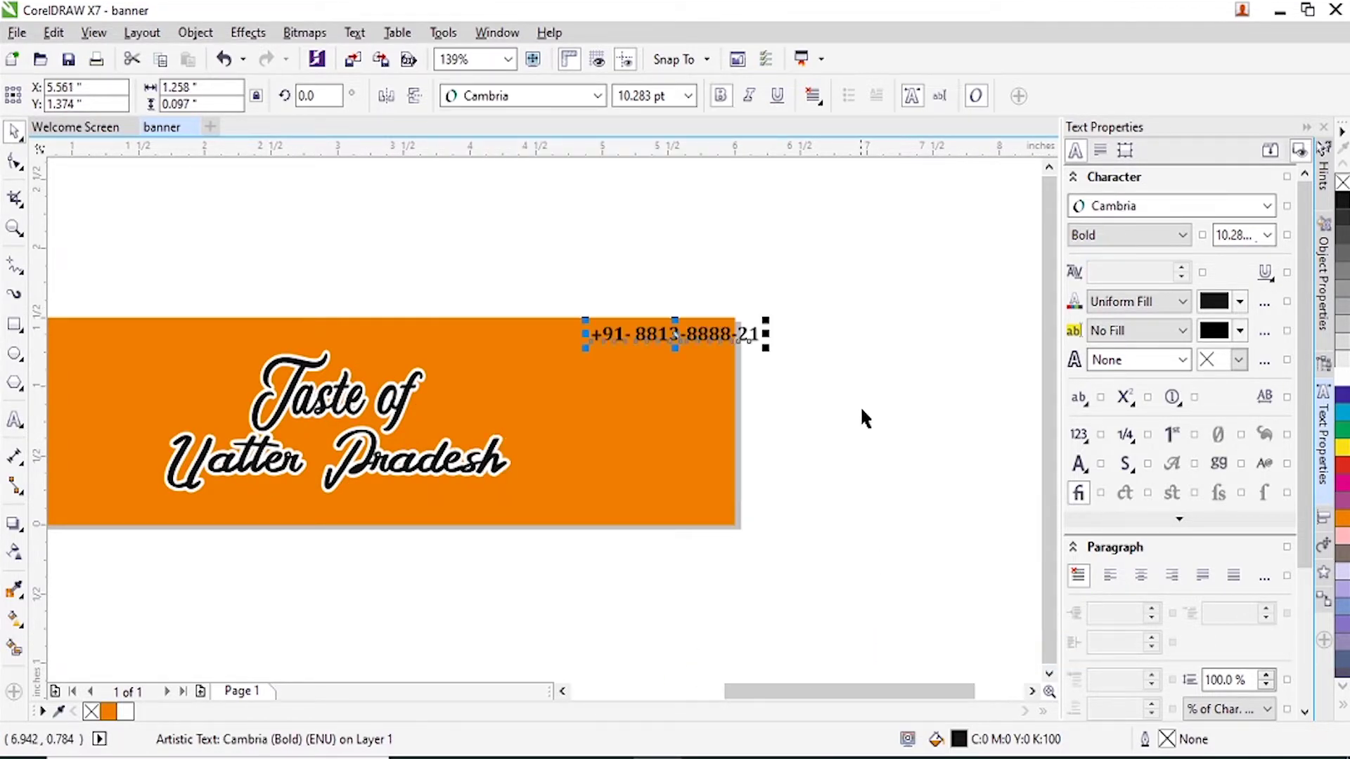
key(Escape)
drag(700, 345, 639, 363)
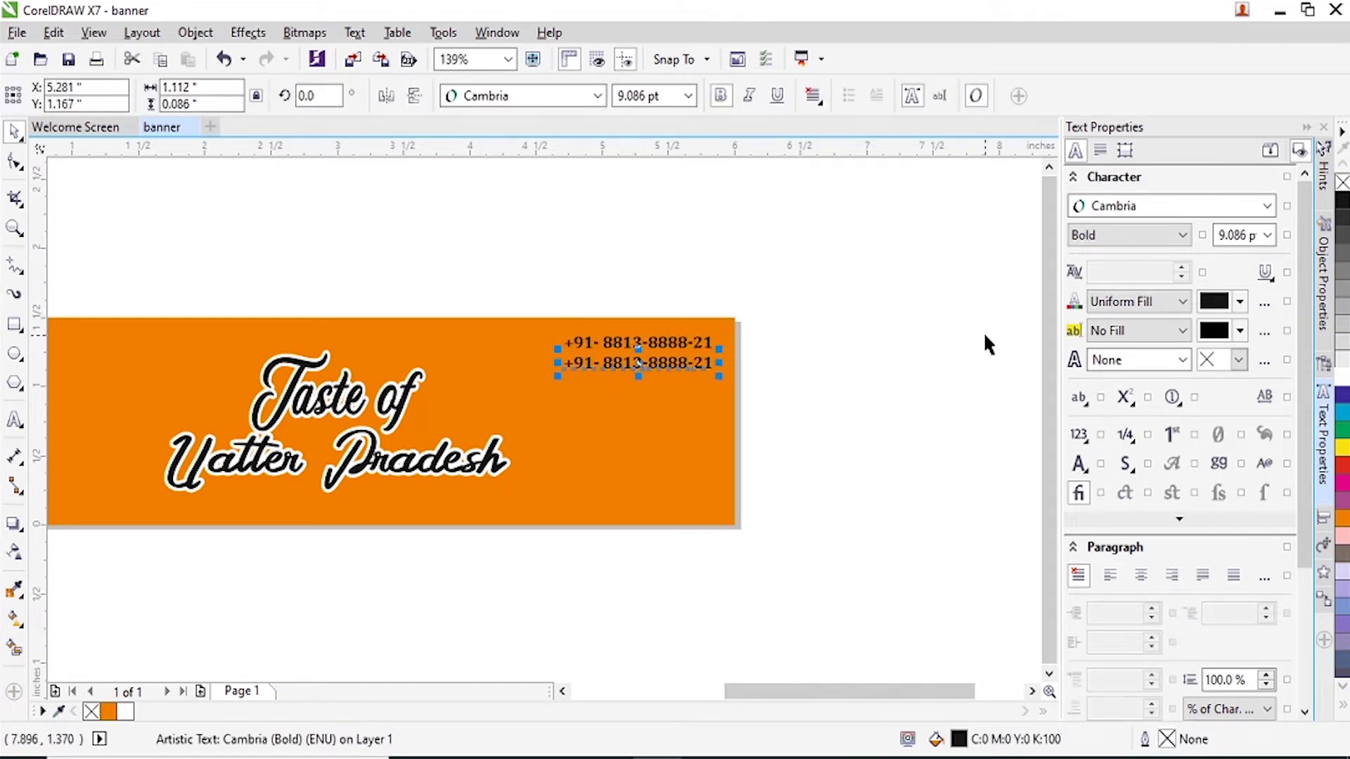
click(983, 331)
drag(844, 693, 776, 693)
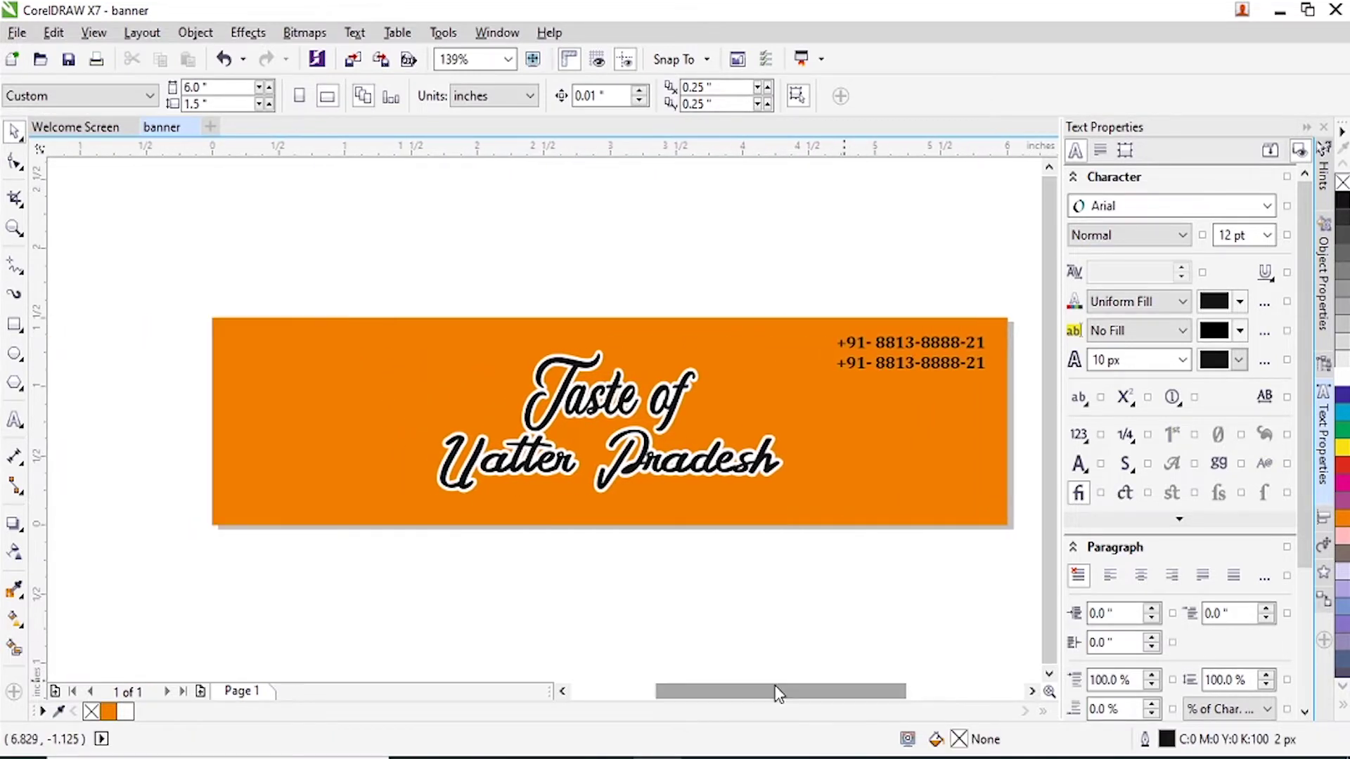
Step: Type the menu Momos, Chouwmin, Fried Rice, Egg Role, Burger, one dish per line
key(F8)
text(M)
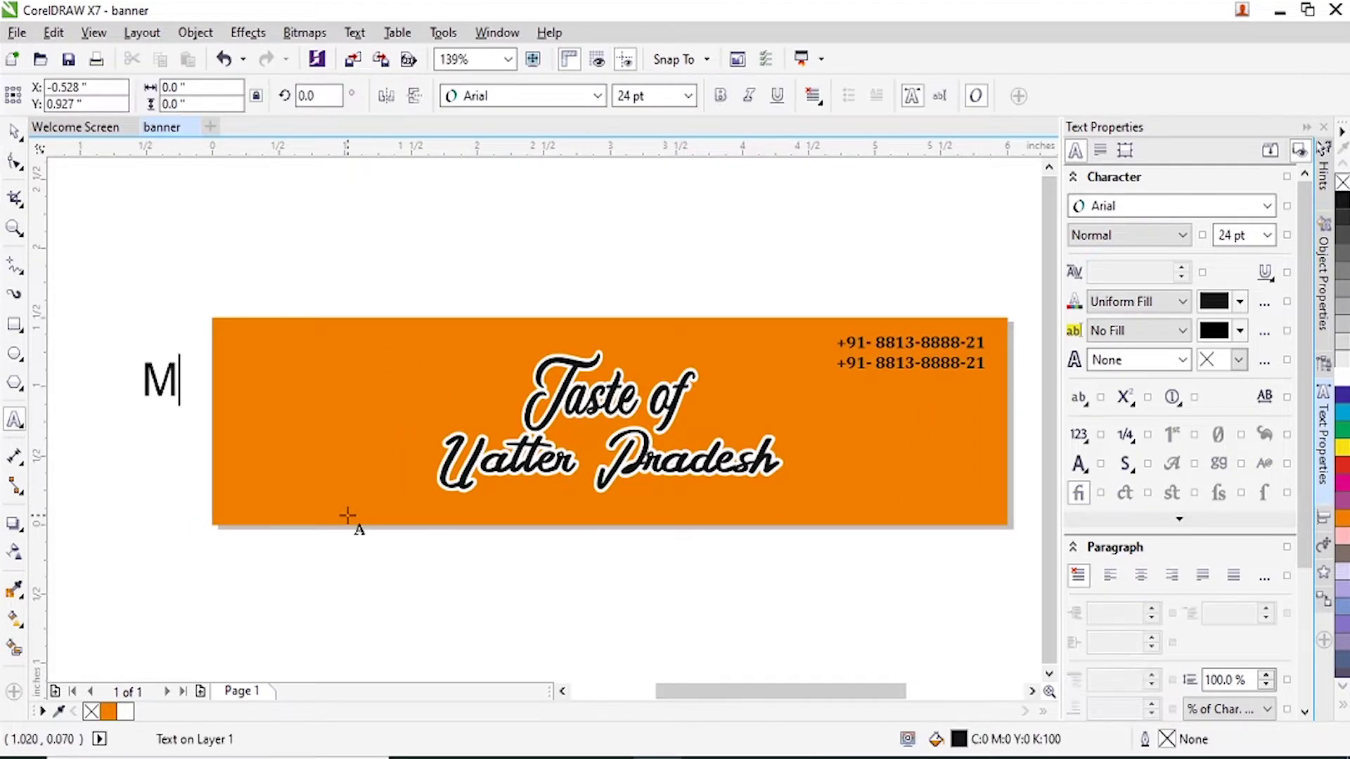
text(omo)
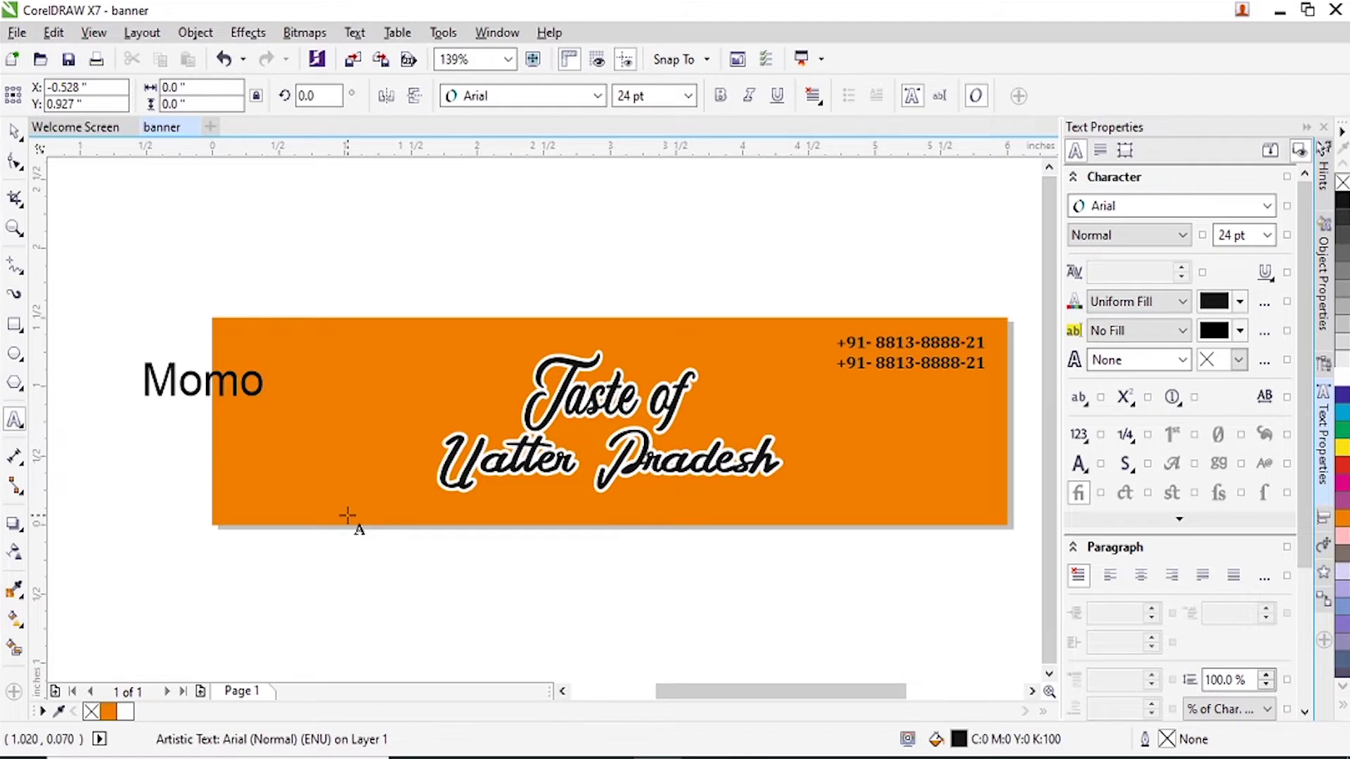
text(s )
text(Cha)
key(BackSpace)
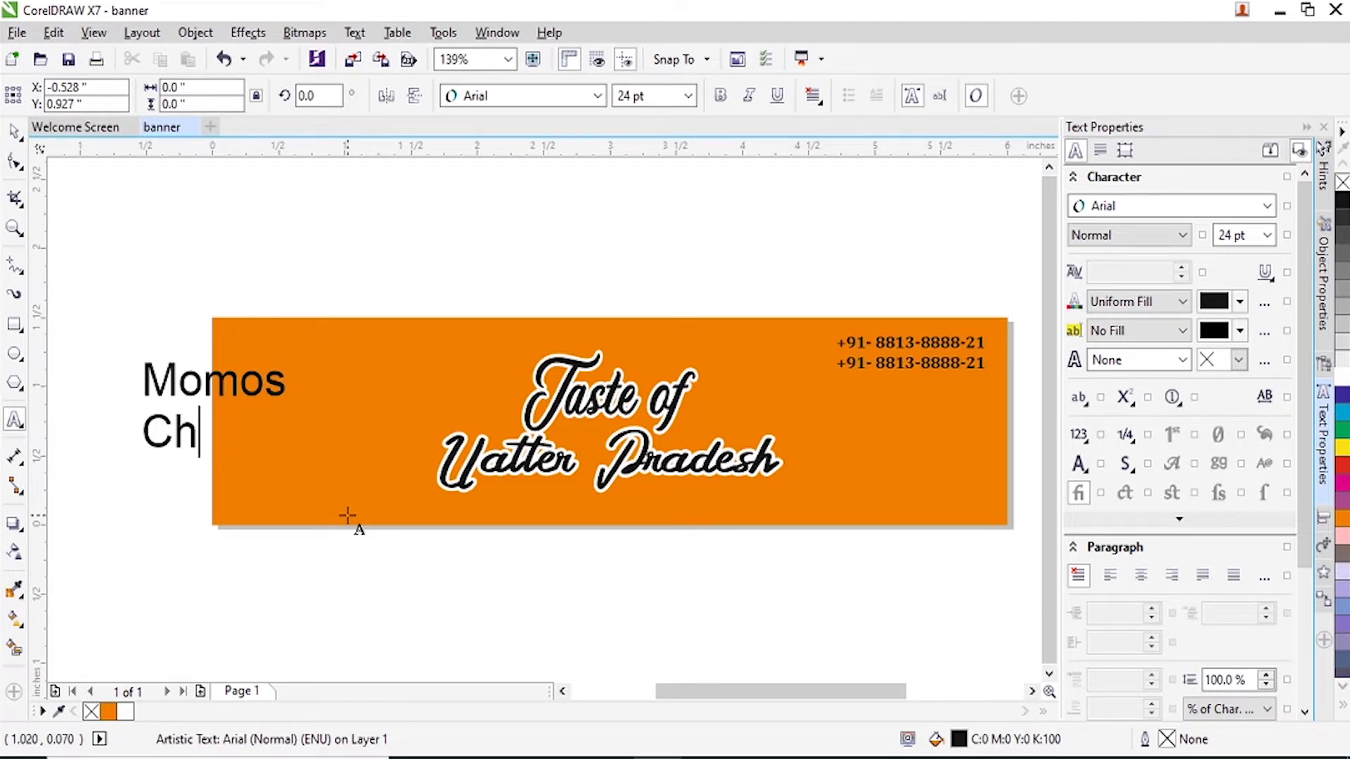
text(owuwmin)
key(Return)
text(Fried)
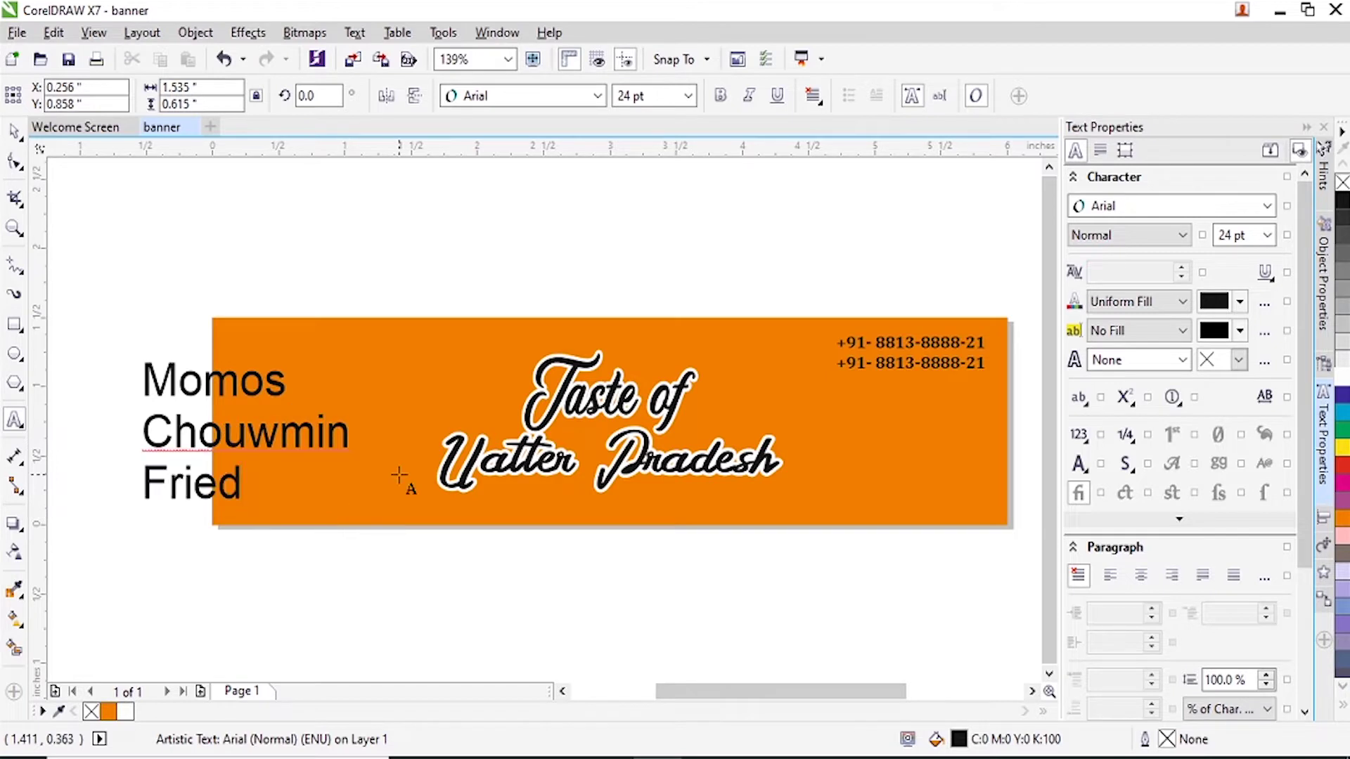
text( Rice)
key(Return)
text(E)
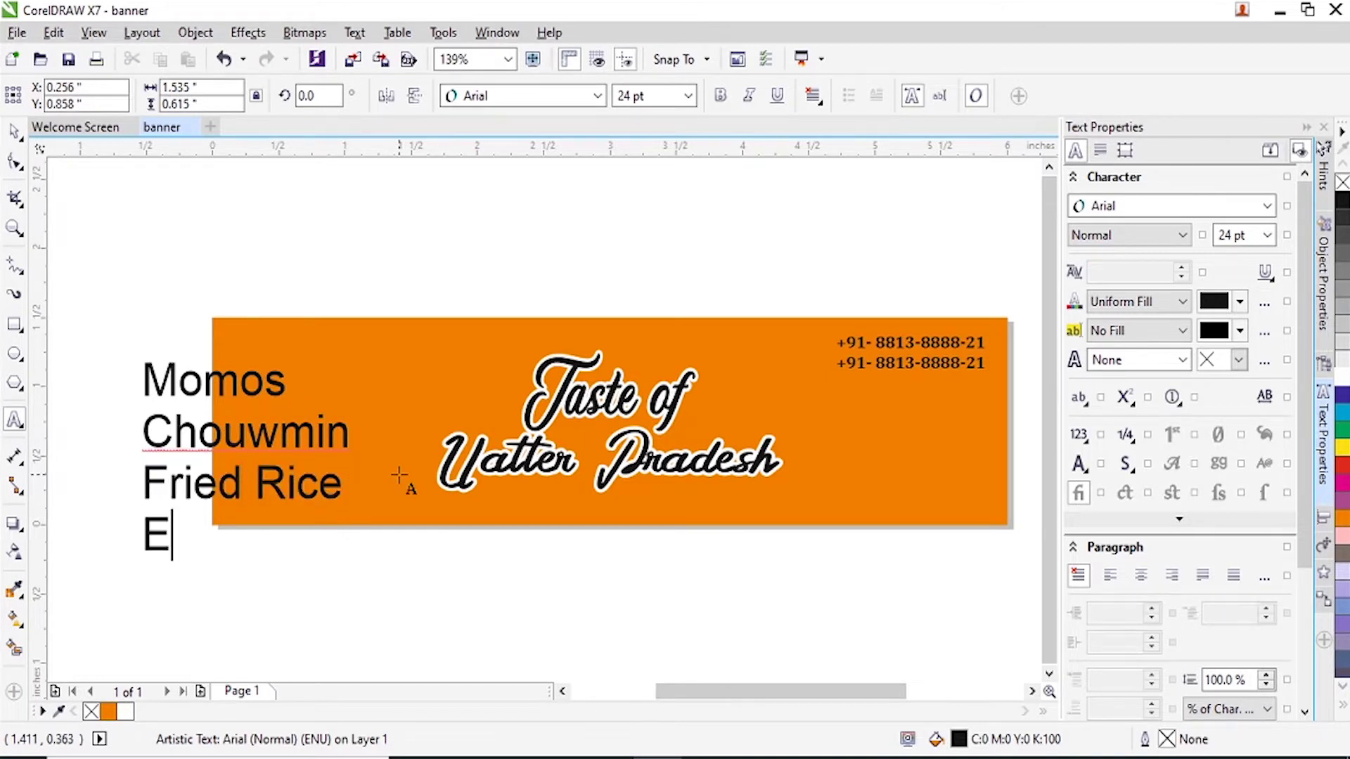
text(gg Role)
key(Return)
text(Burger)
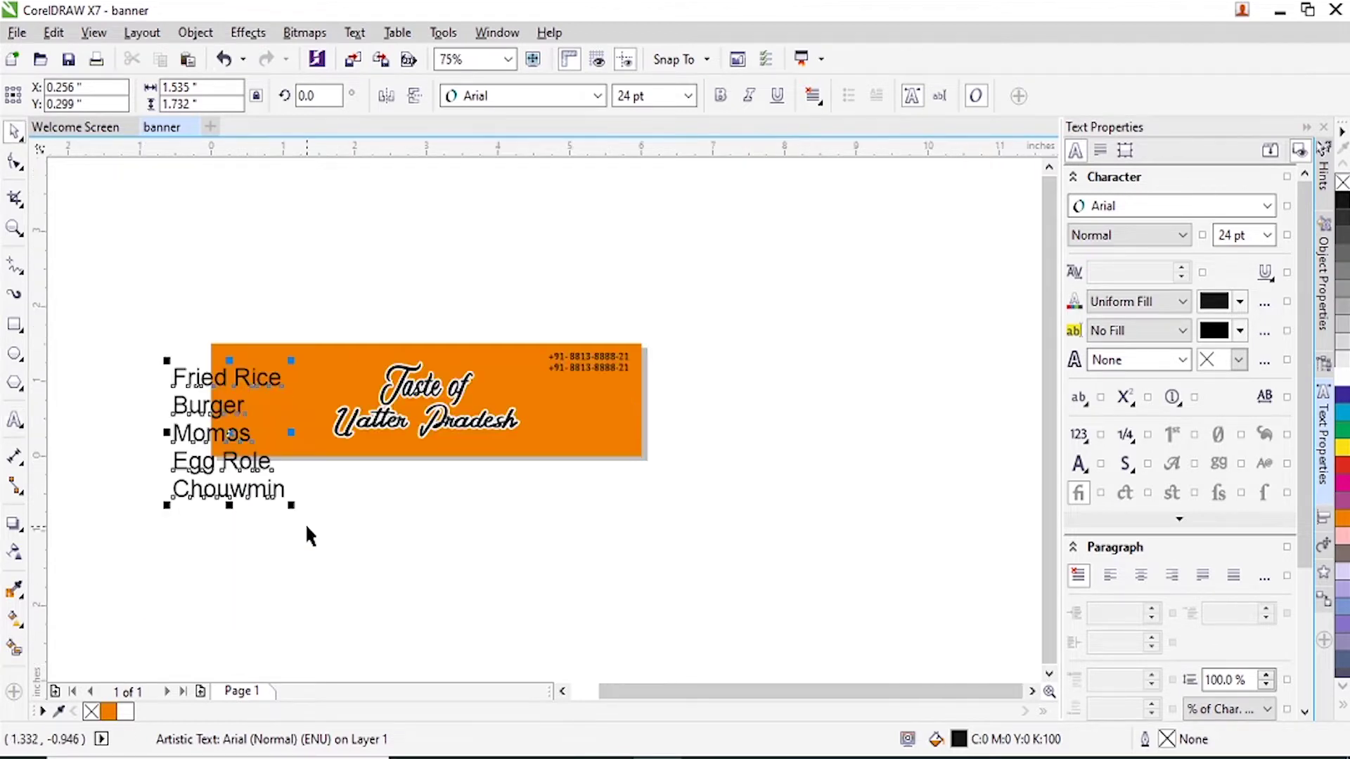
Step: Set the menu list in Hakuna Sans and scale it to about 84 percent
drag(292, 509, 229, 471)
scroll(229, 471, up, 1)
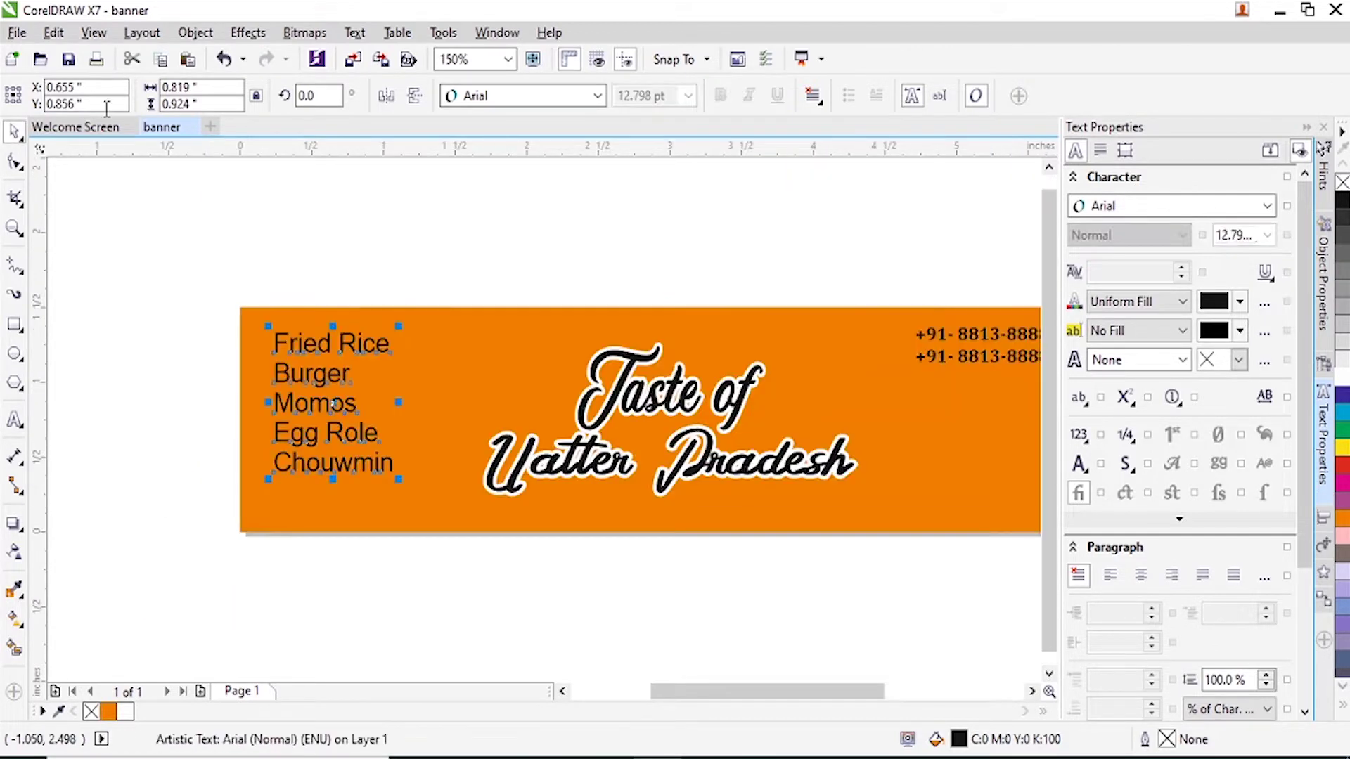
scroll(324, 342, up, 1)
click(324, 352)
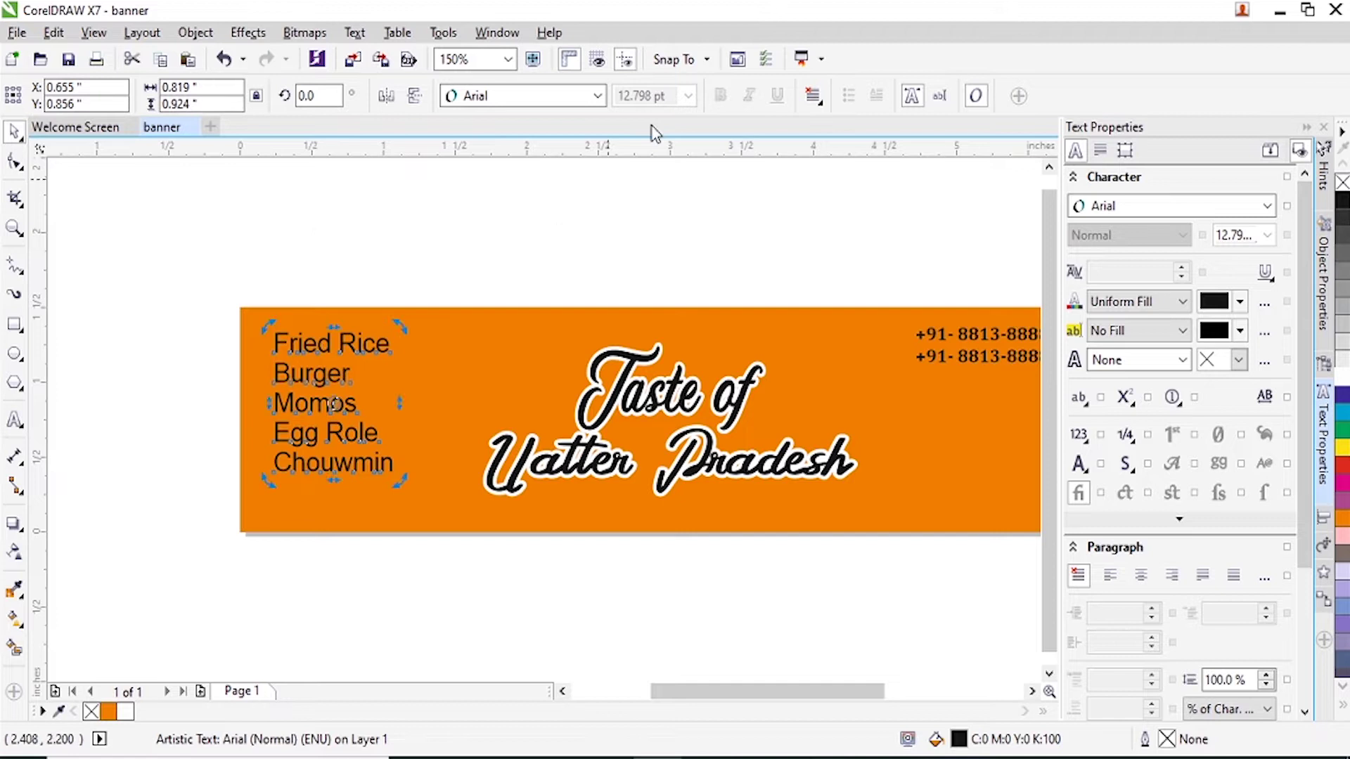
click(599, 96)
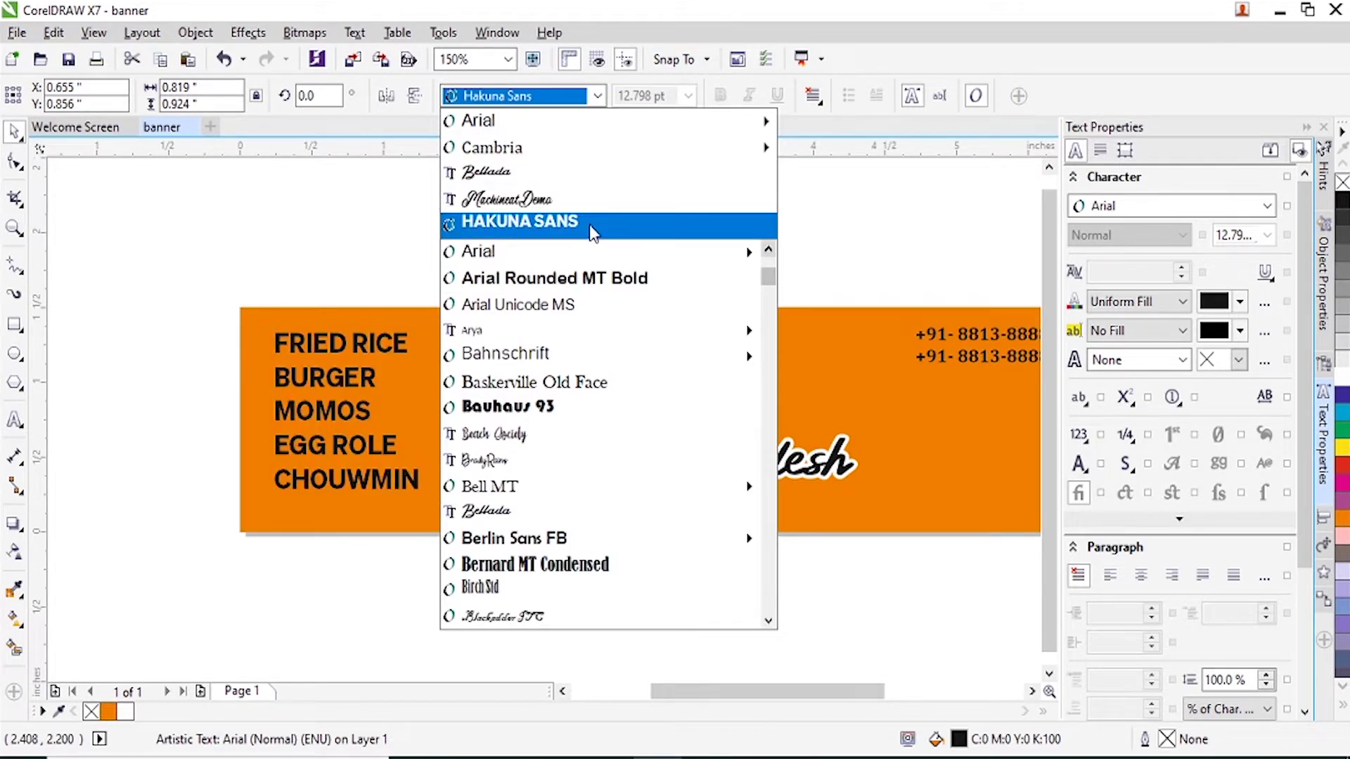
click(589, 225)
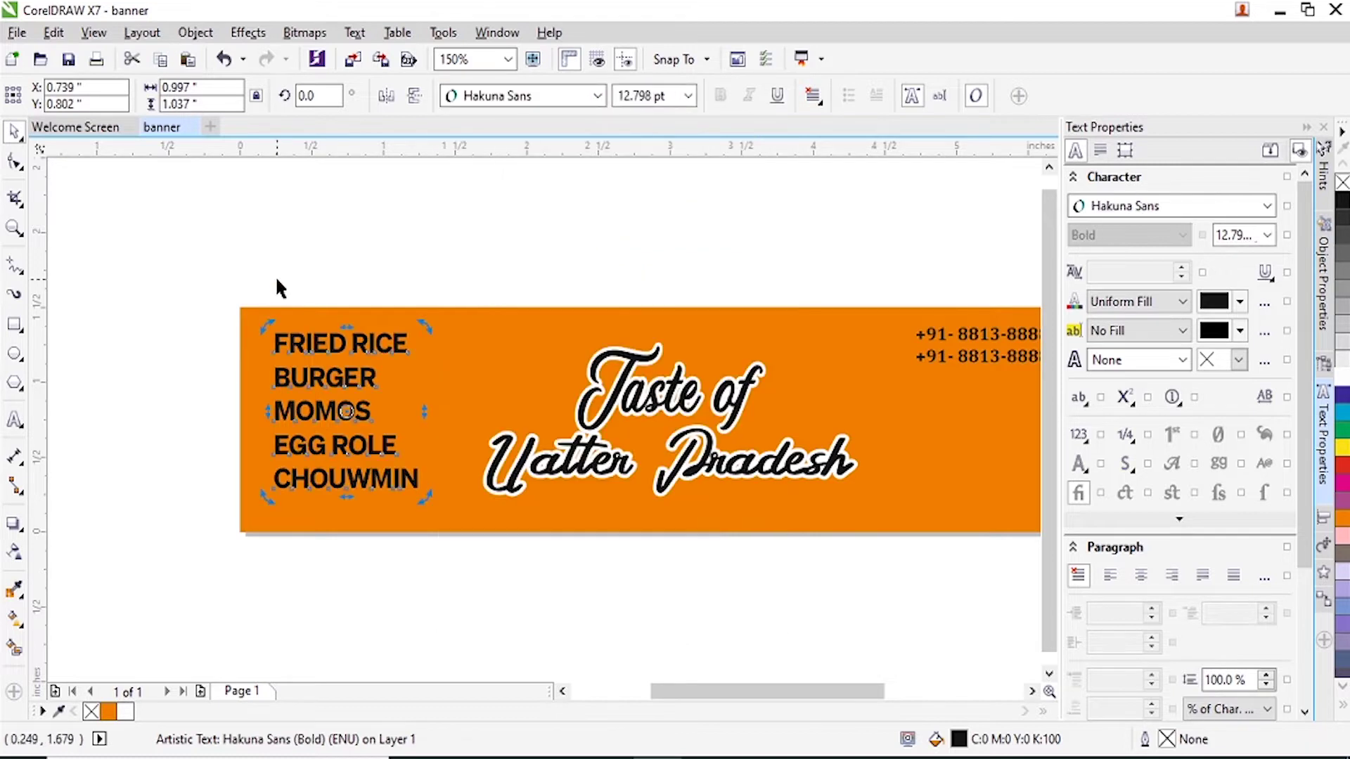
click(303, 262)
click(387, 484)
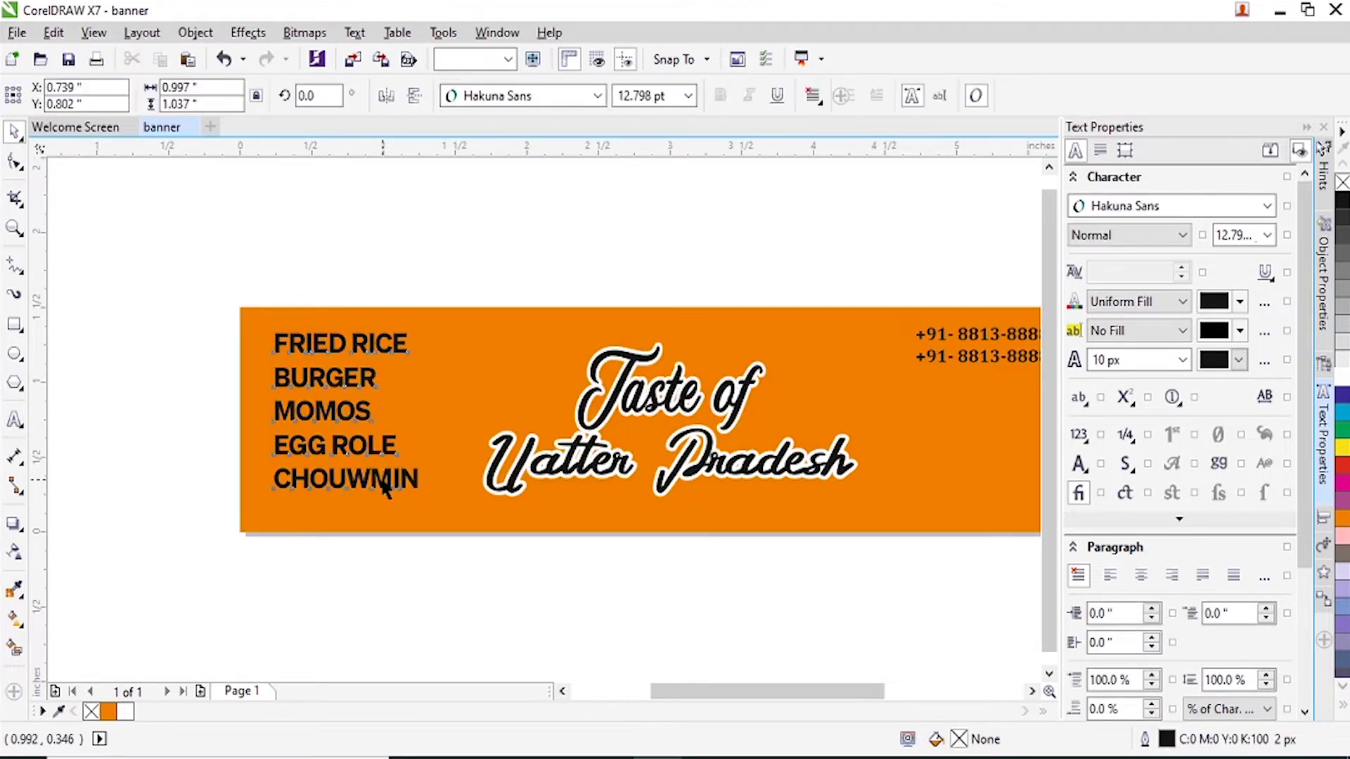
mouse_move(425, 497)
mouse_down()
mouse_move(346, 433)
mouse_move(377, 453)
mouse_up()
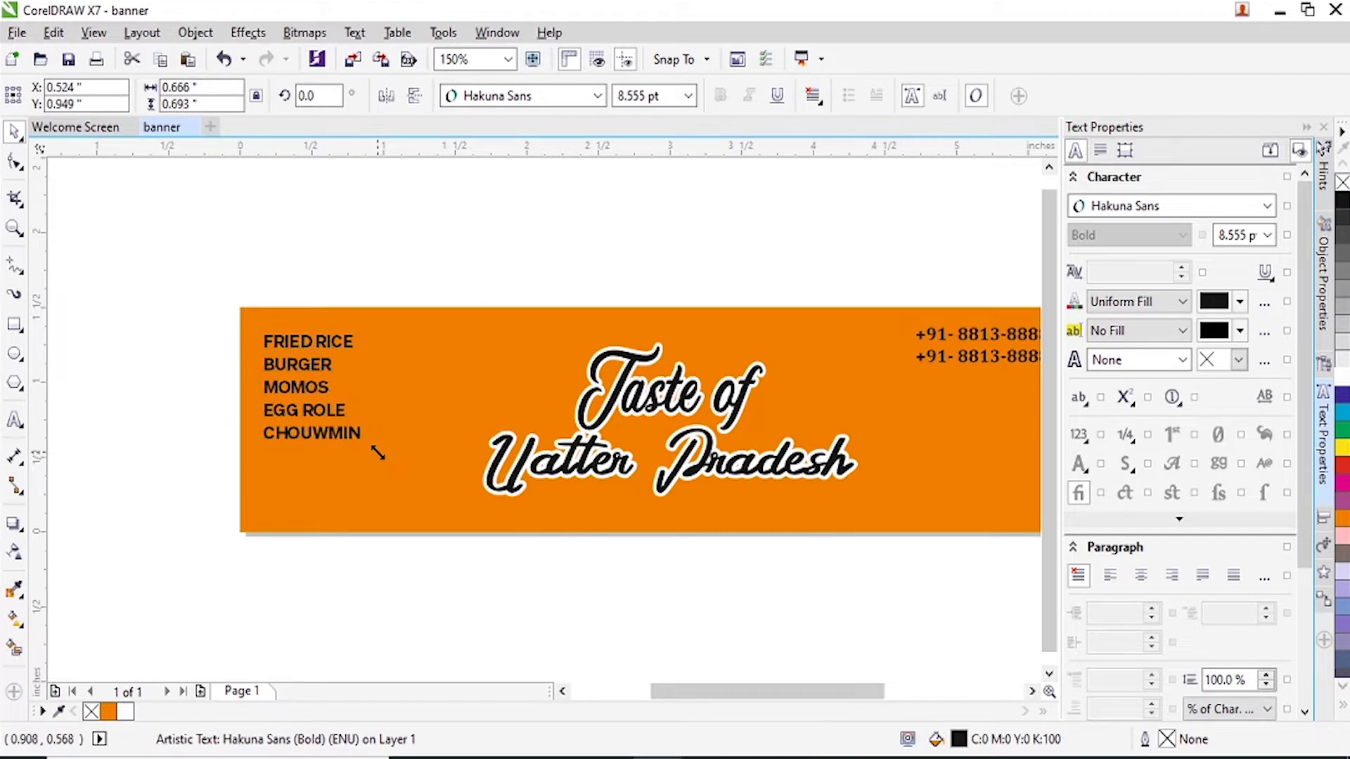
Step: Widen the menu's line spacing and select the menu together with the orange banner
click(15, 165)
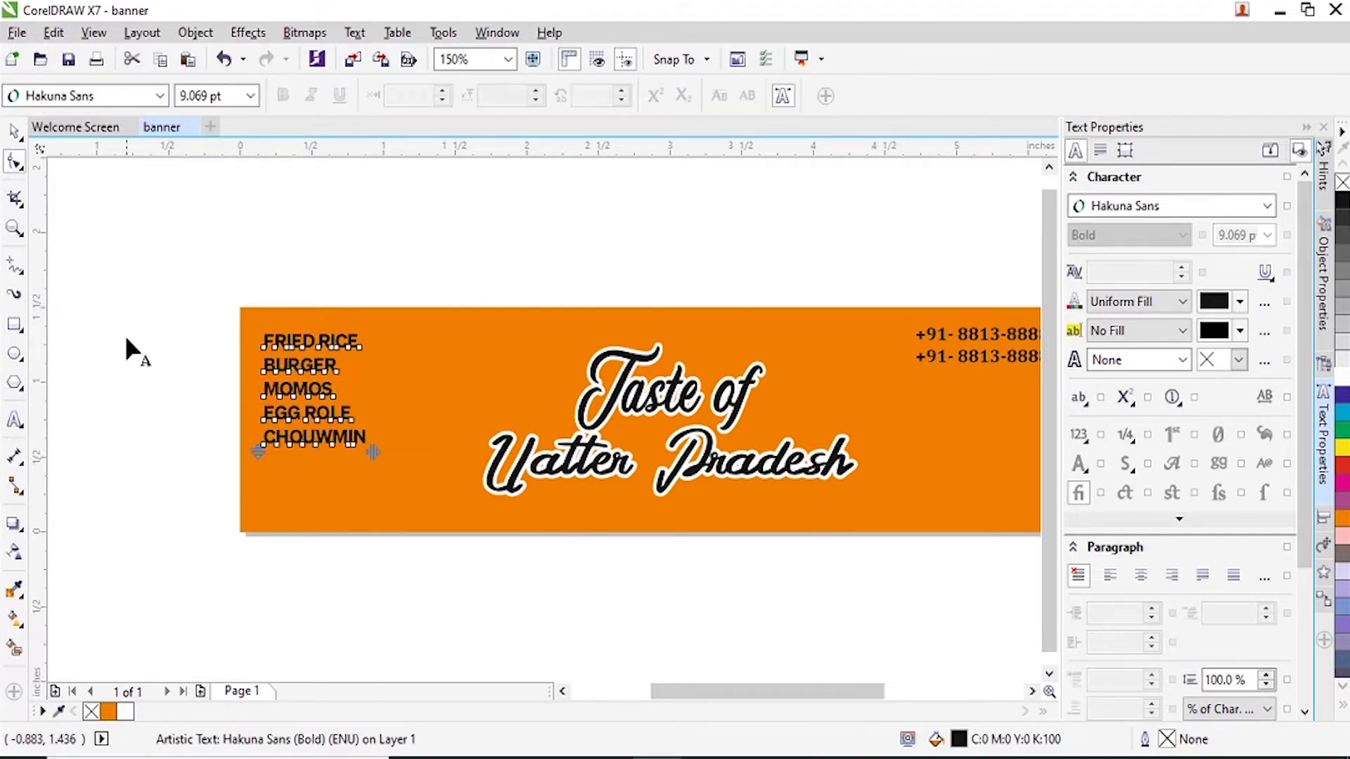
drag(253, 453, 248, 498)
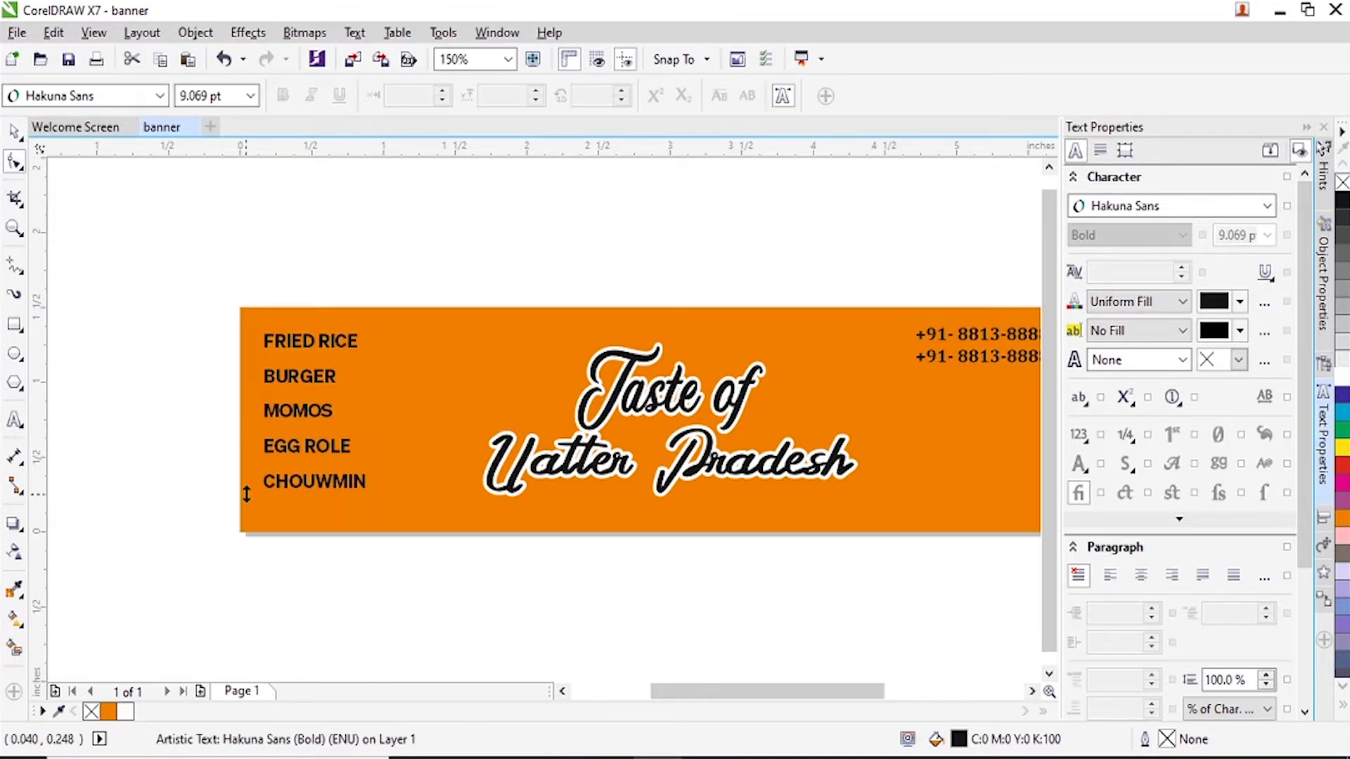
click(15, 131)
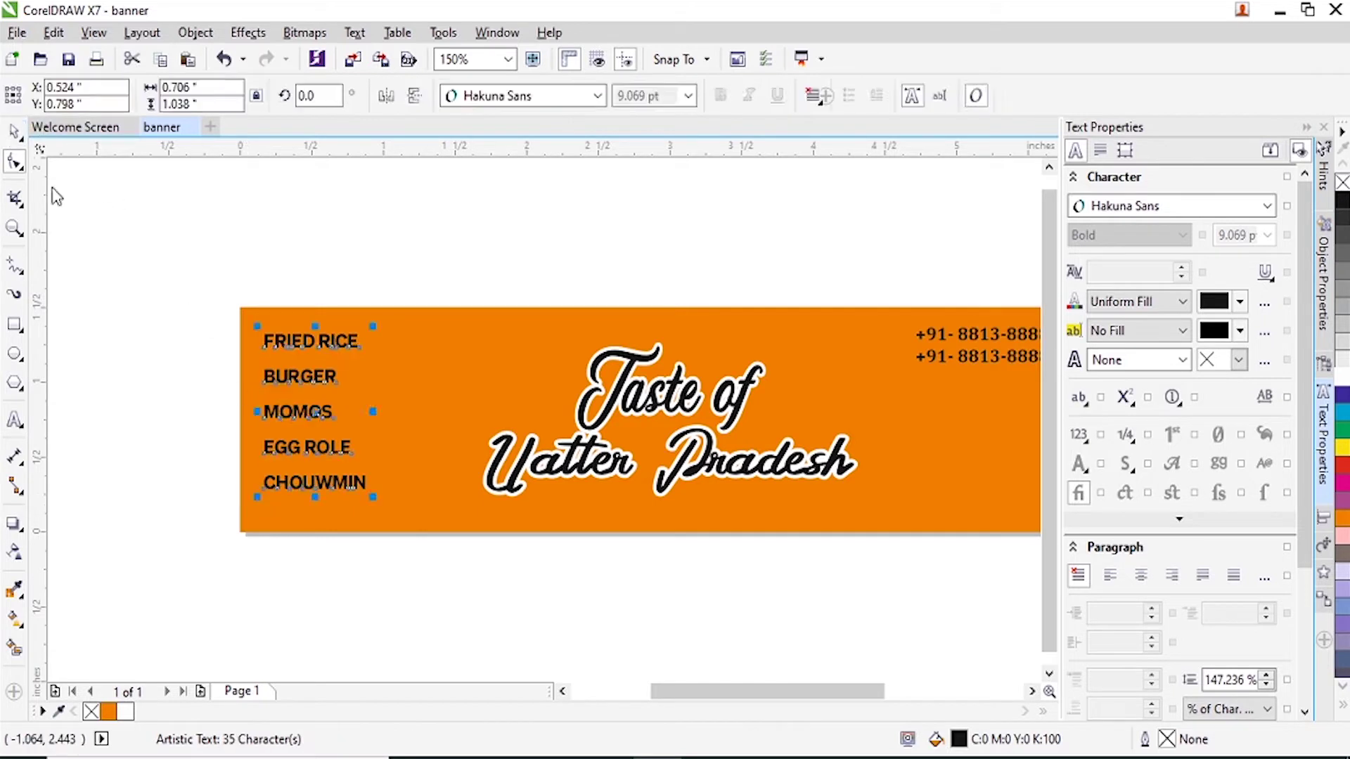
key(Escape)
click(309, 352)
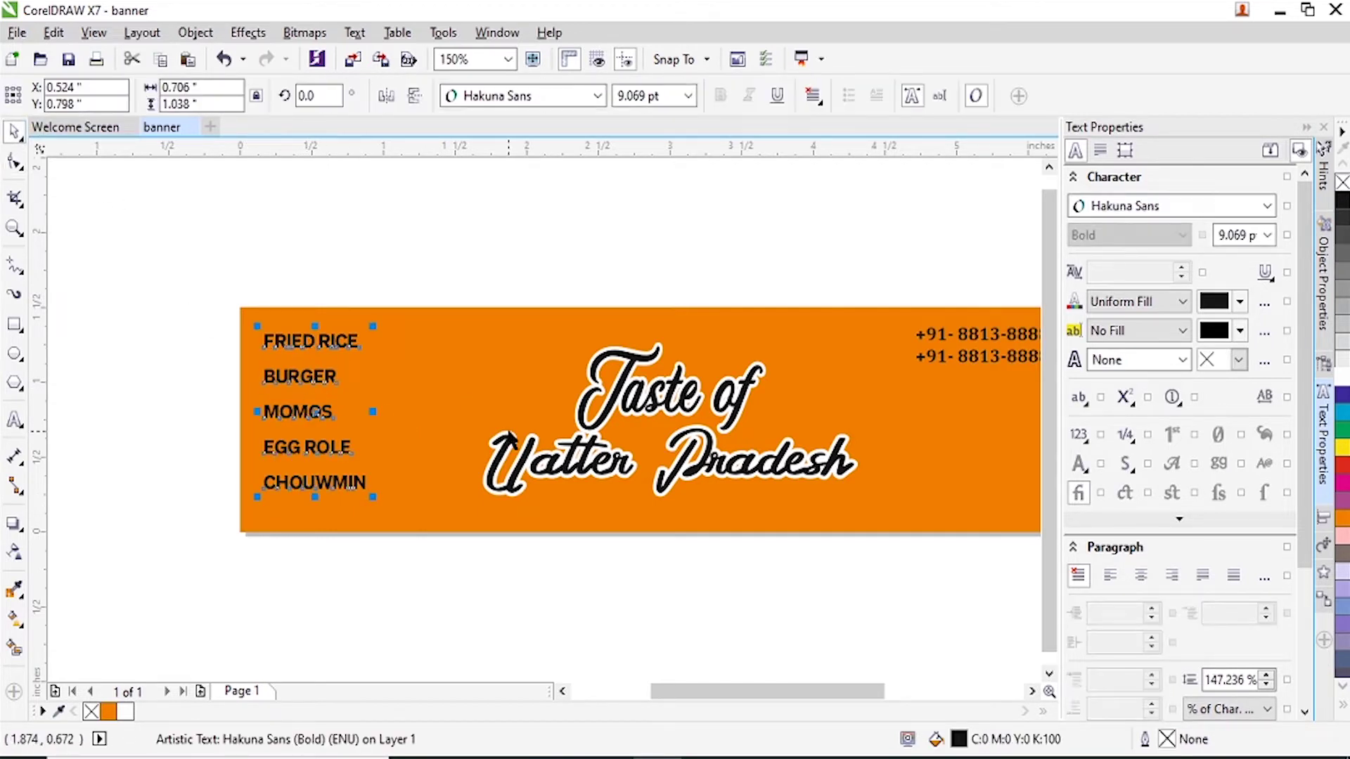
shift+click(459, 424)
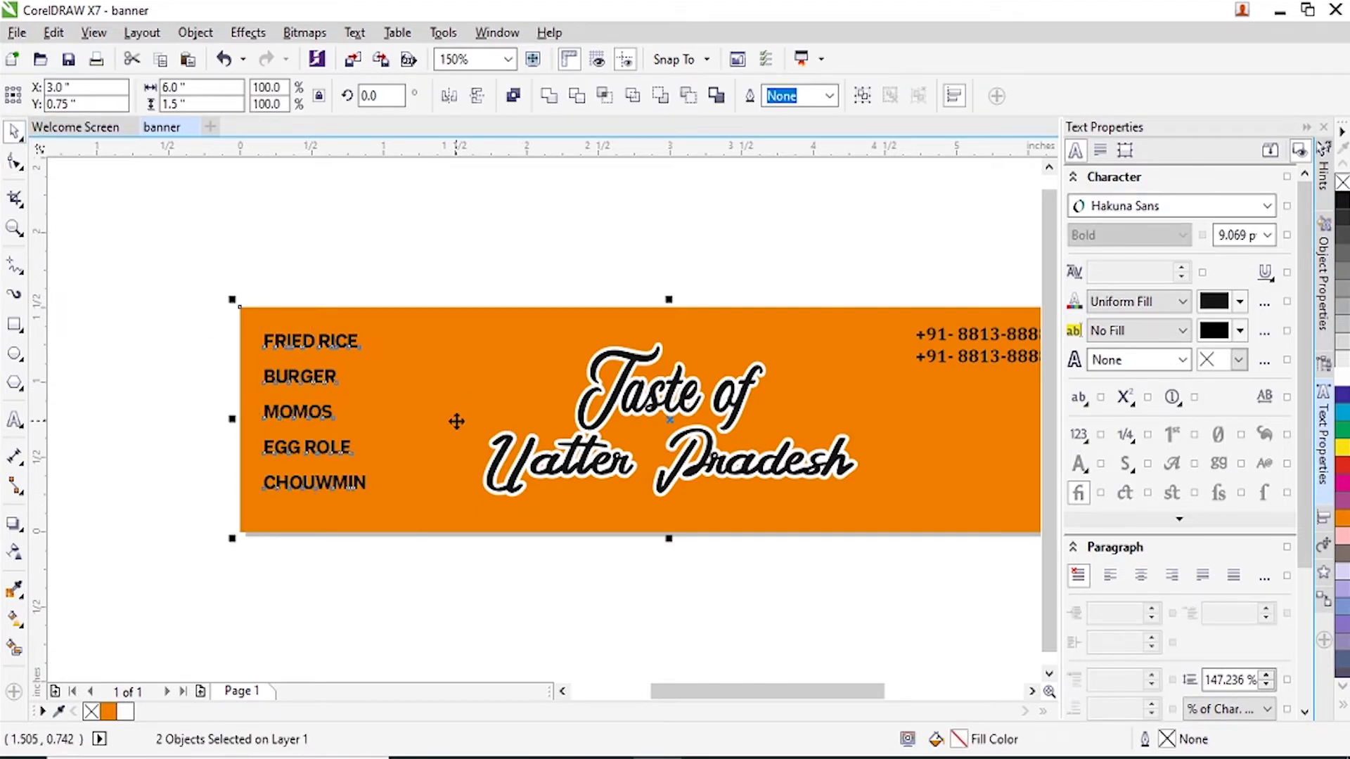
Step: Centre the menu vertically and draw a thin white, outline-free line under FRIED RICE
key(e)
click(436, 250)
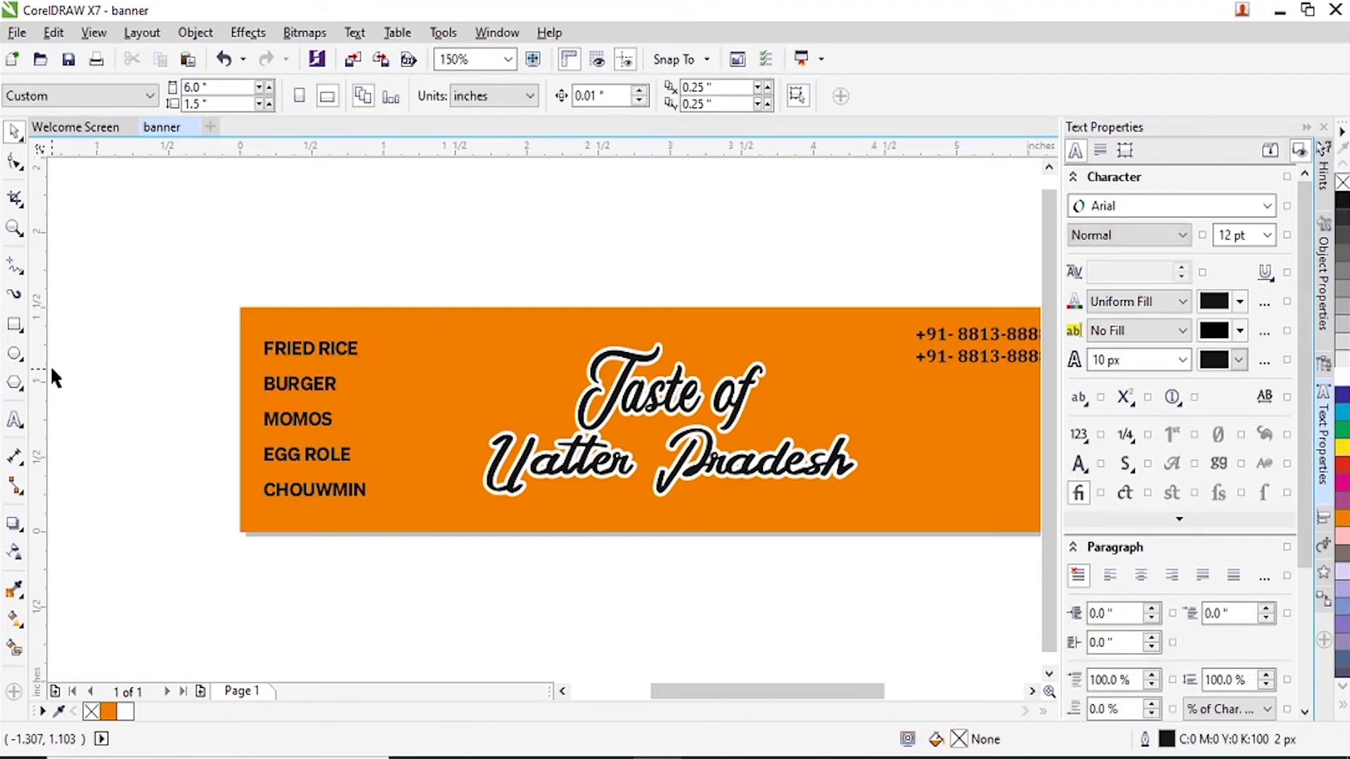
click(15, 327)
drag(264, 357, 377, 358)
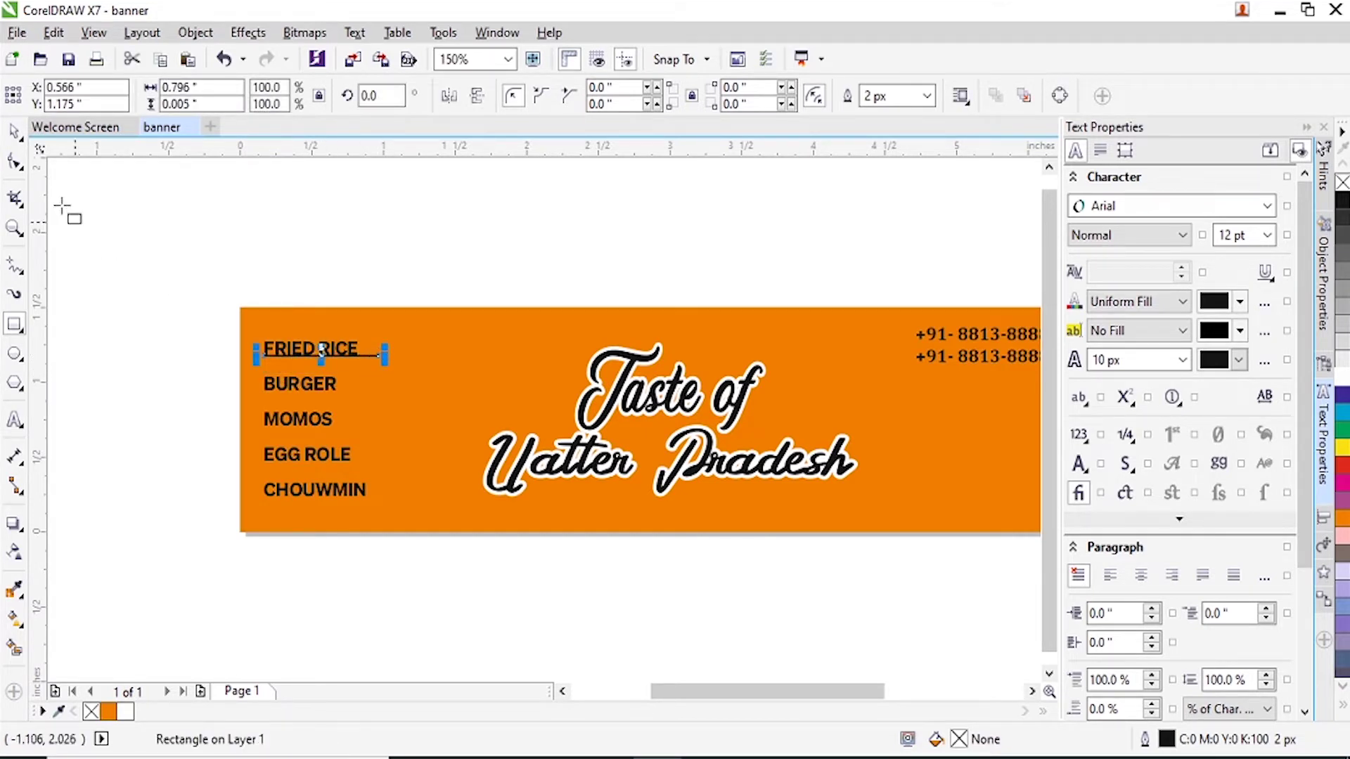
click(15, 135)
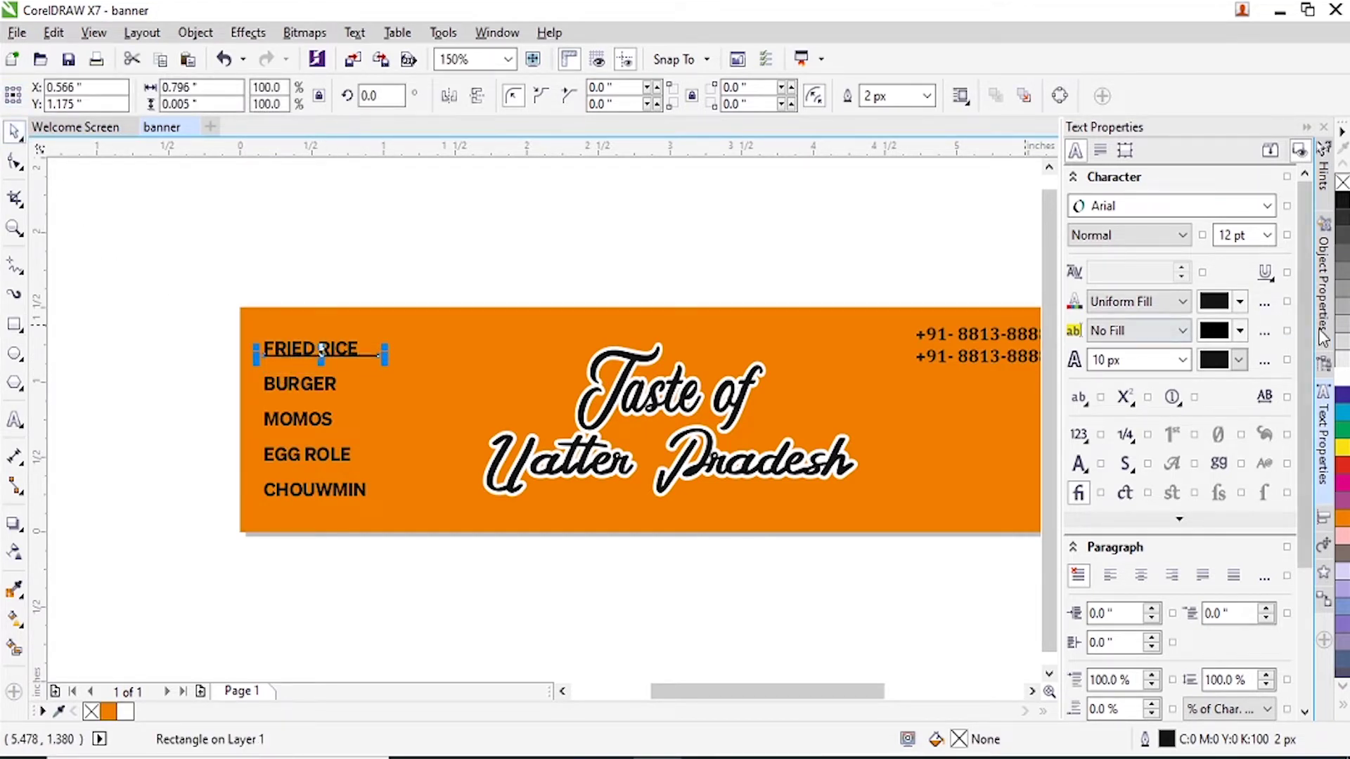
click(1343, 383)
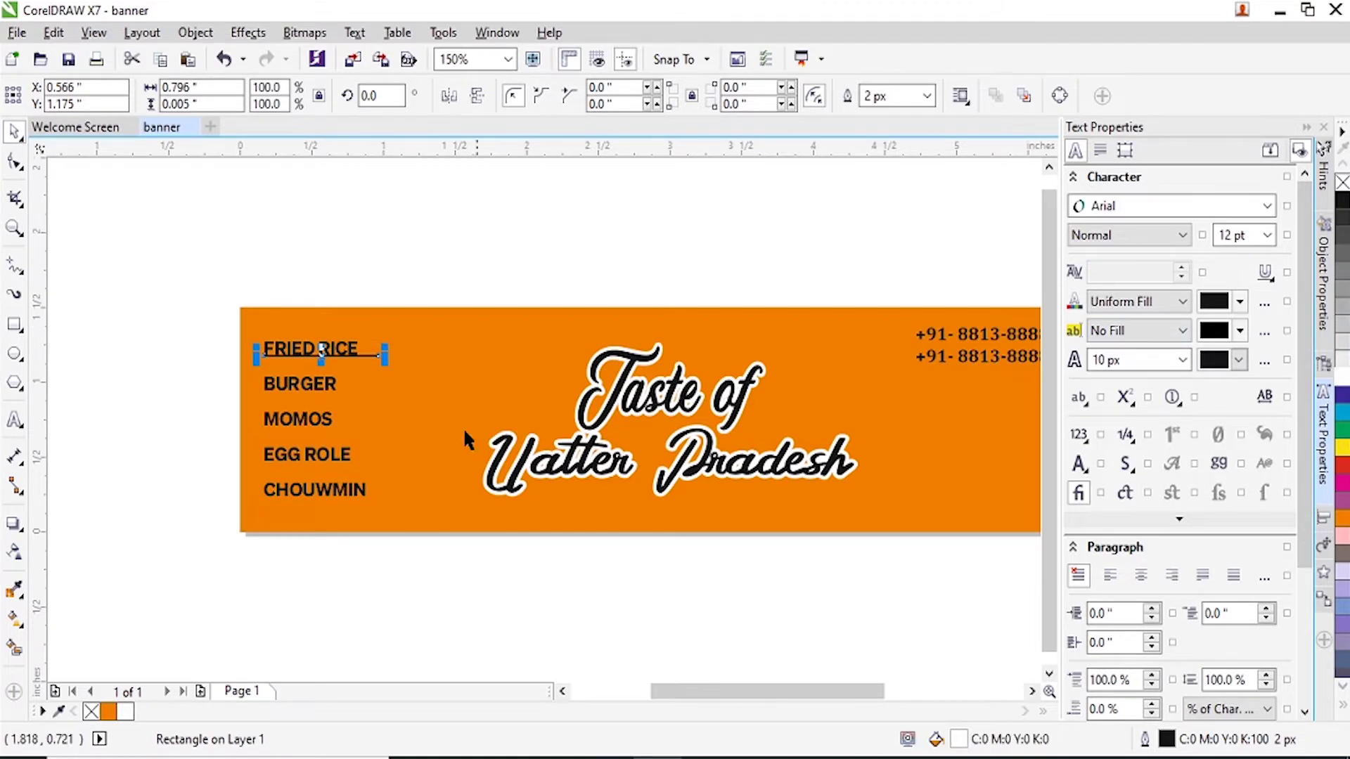
right_click(1343, 383)
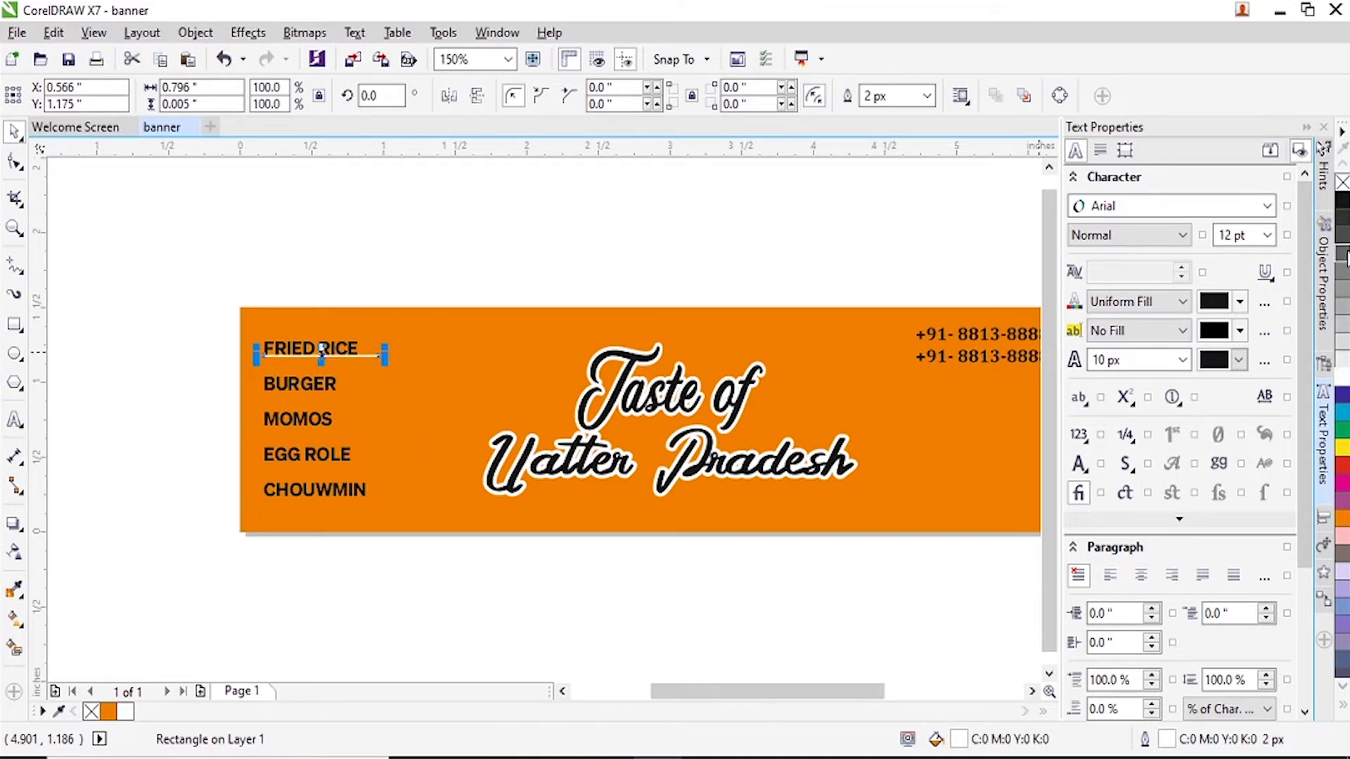
right_click(1343, 184)
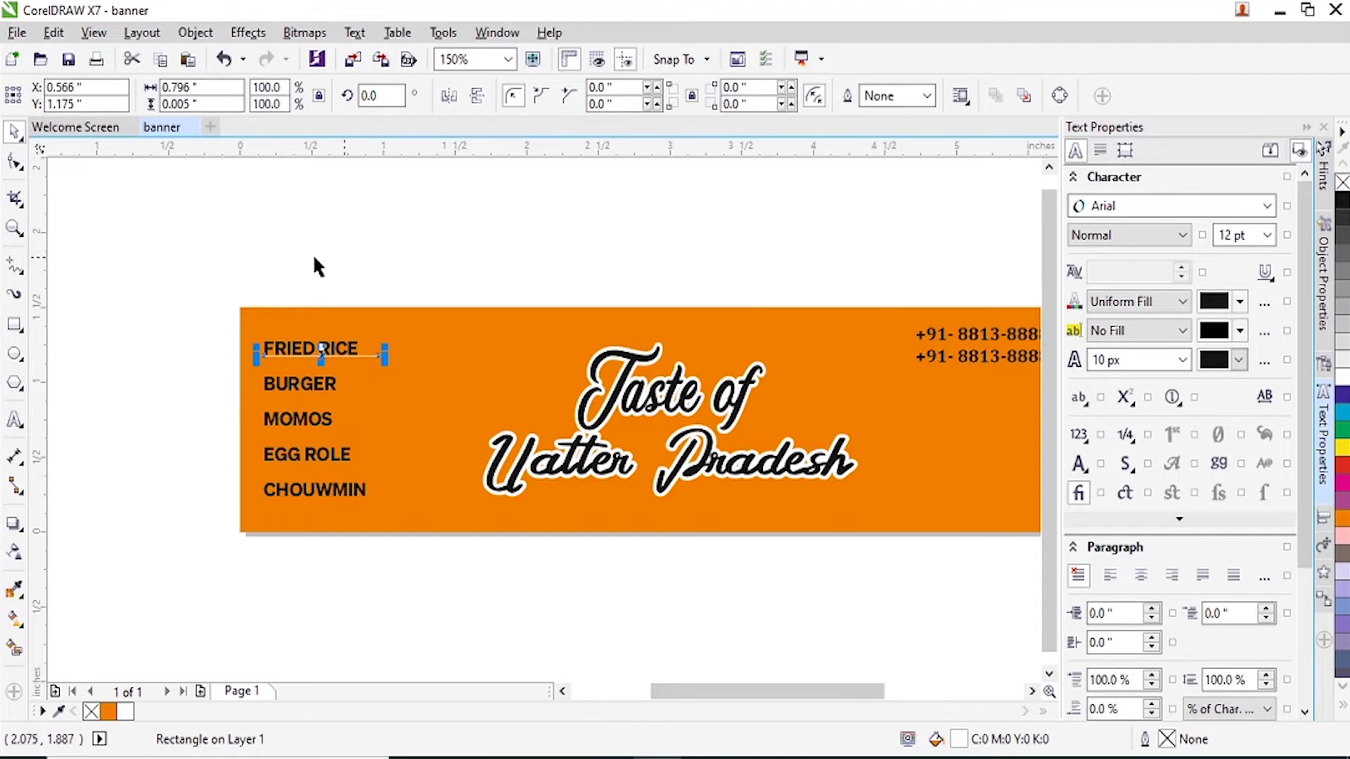
click(182, 281)
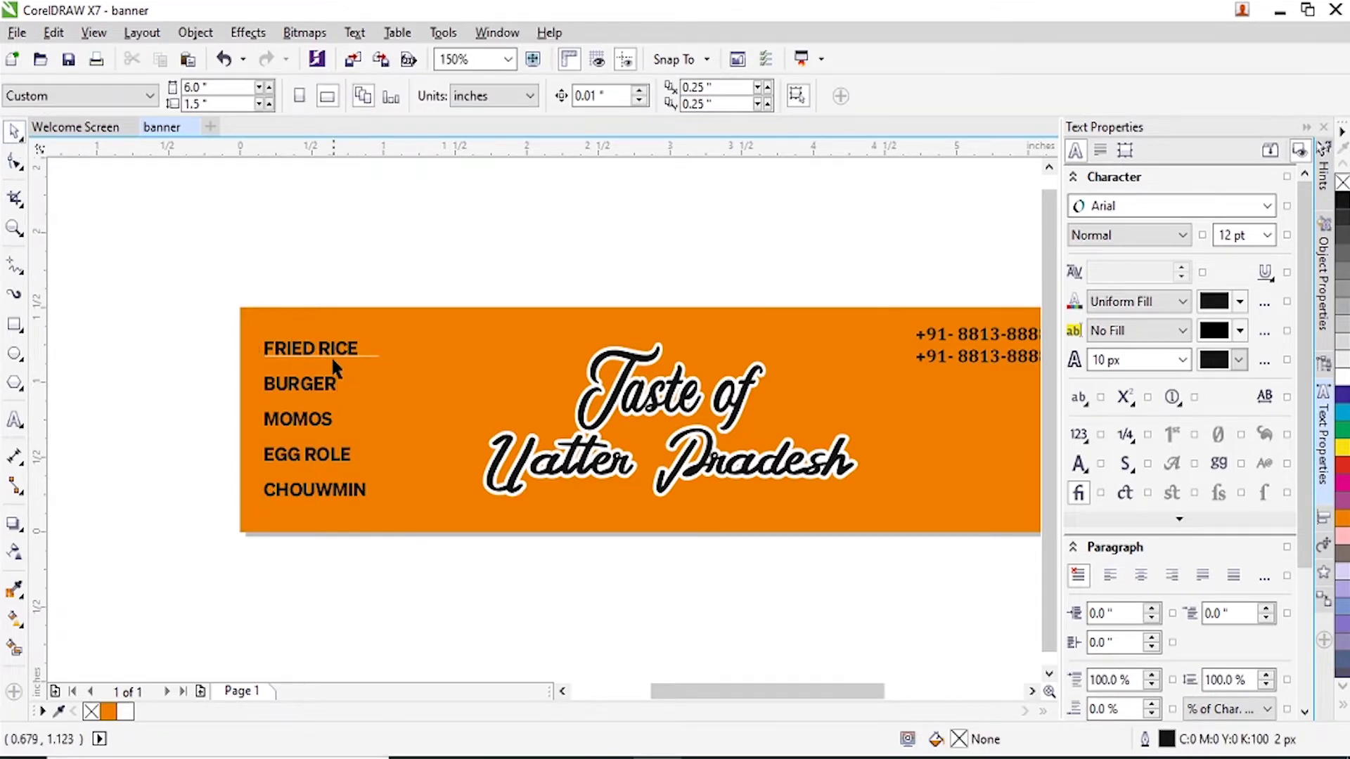
Step: Move the divider just below FRIED RICE and shorten it to the text width
scroll(329, 353, up, 1)
scroll(318, 426, up, 1)
scroll(318, 429, up, 1)
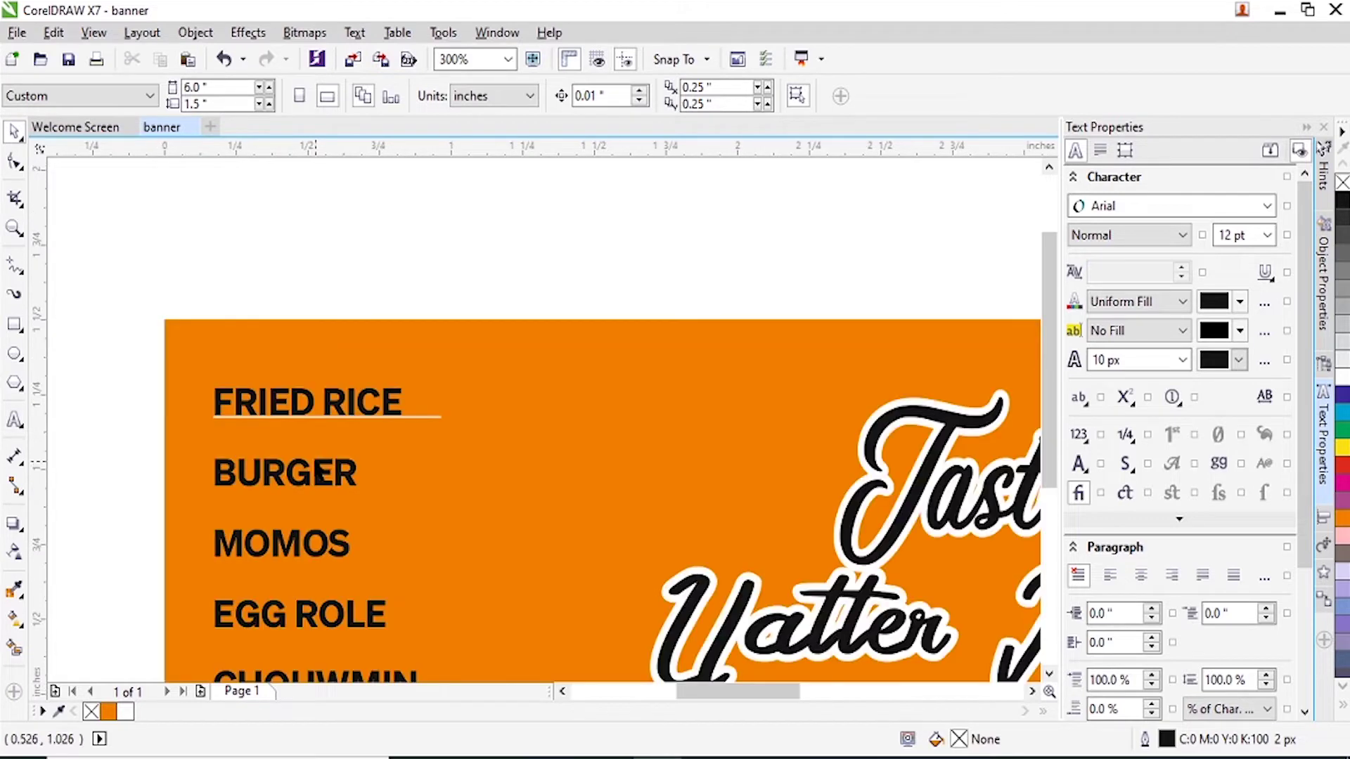
scroll(315, 428, up, 1)
scroll(315, 427, up, 1)
scroll(336, 383, down, 2)
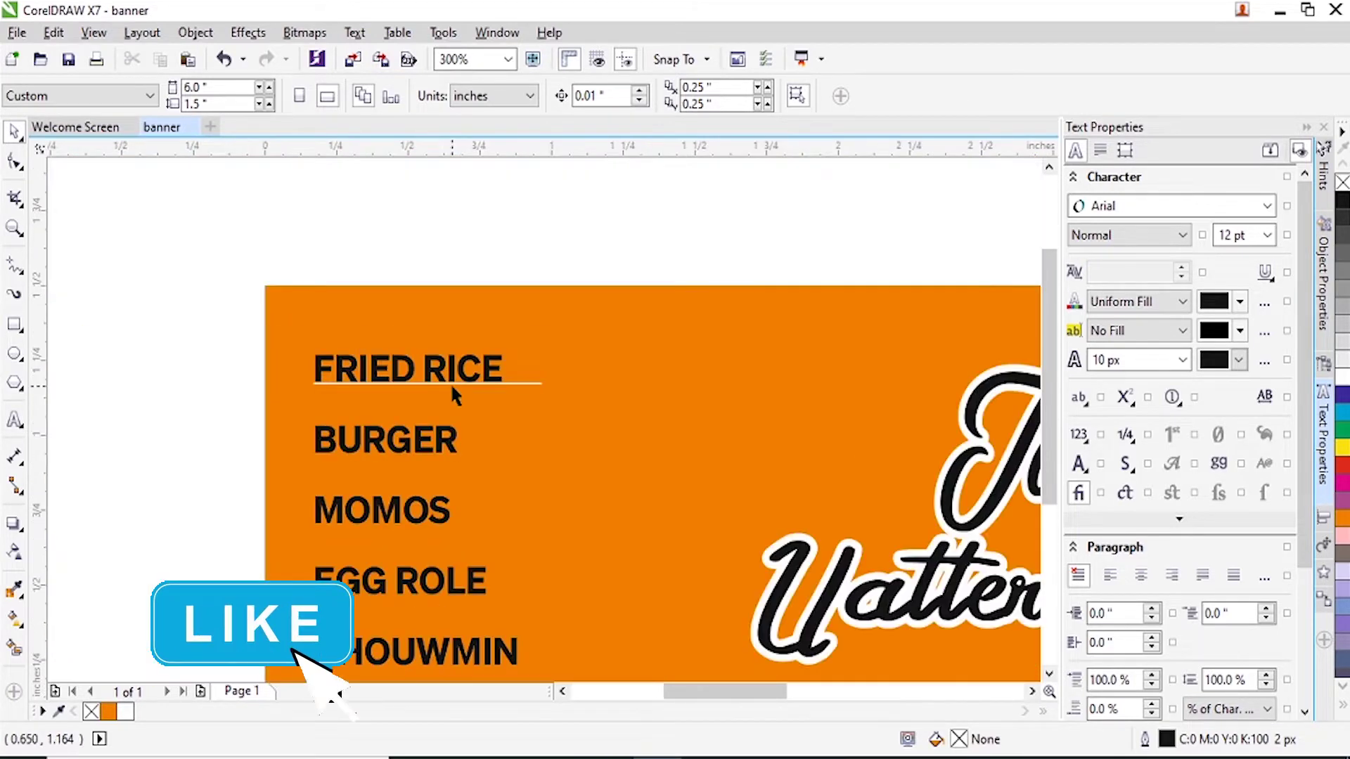
drag(424, 381, 427, 404)
drag(547, 404, 504, 405)
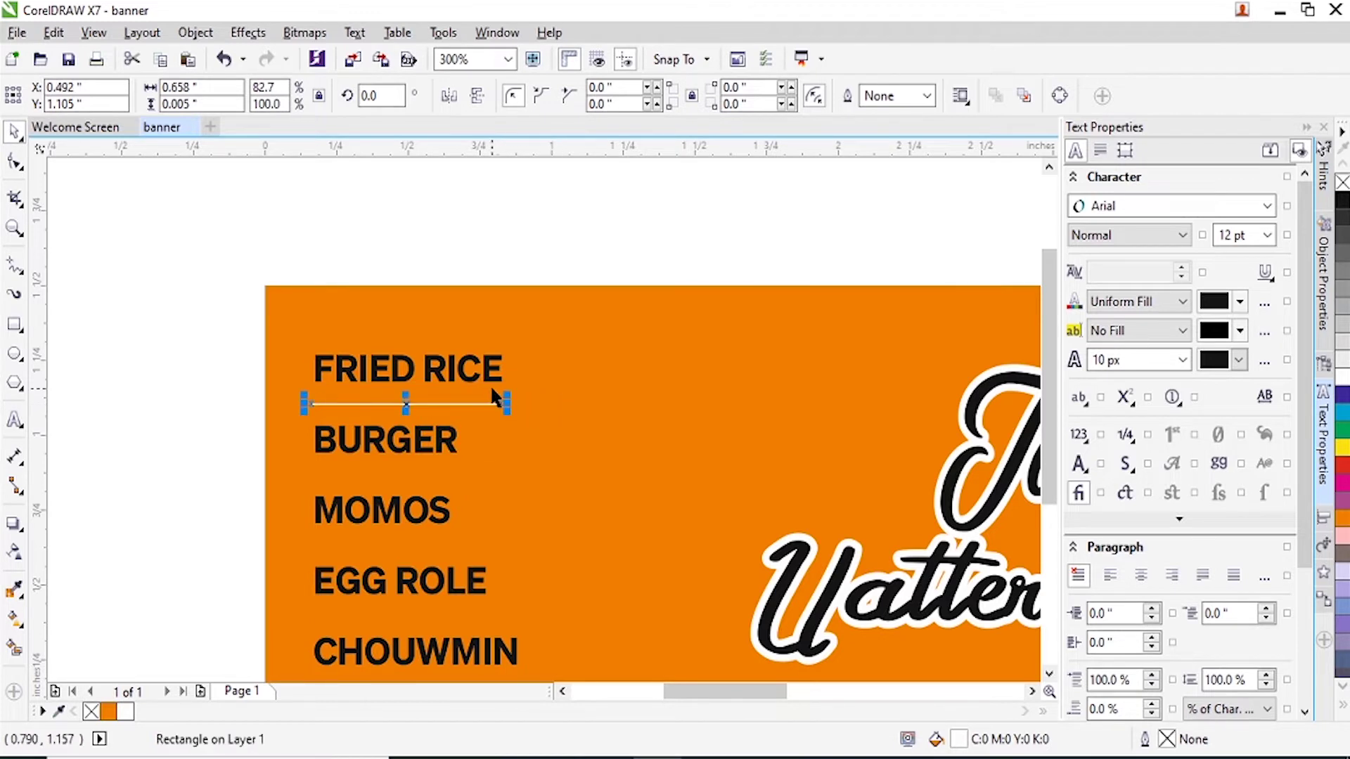
Step: Duplicate the divider under BURGER, MOMOS and EGG ROLE
key(ctrl+d)
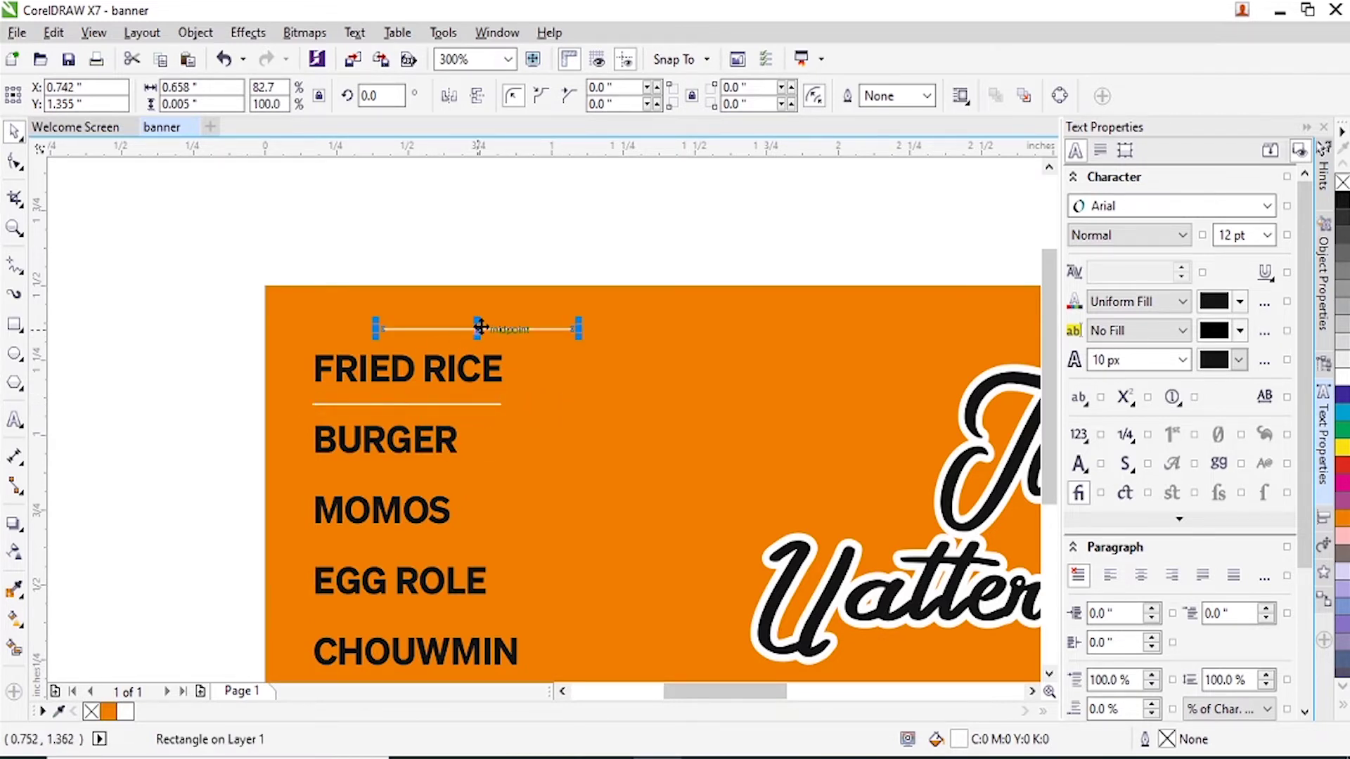
mouse_move(481, 327)
mouse_down()
mouse_move(456, 437)
mouse_move(407, 475)
mouse_up()
key(ctrl+d)
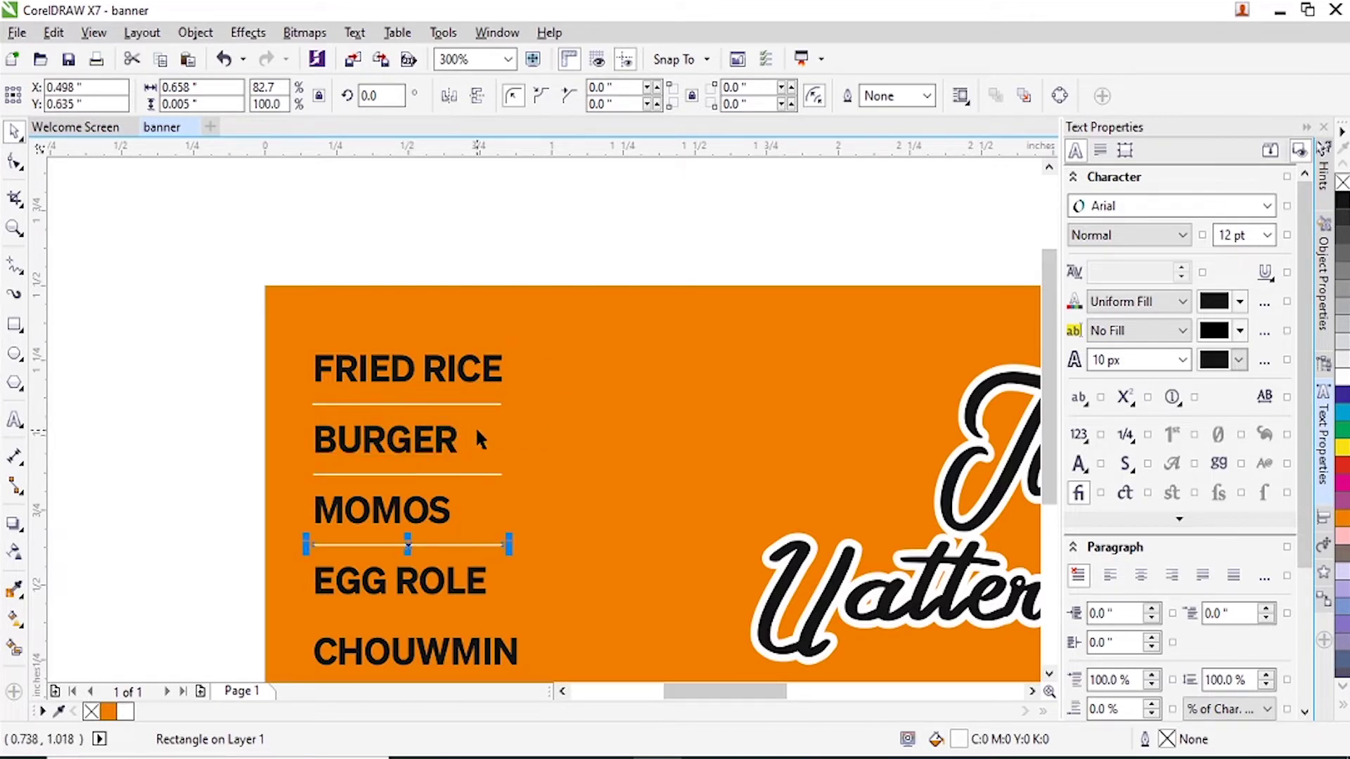
key(ctrl+d)
scroll(475, 421, down, 1)
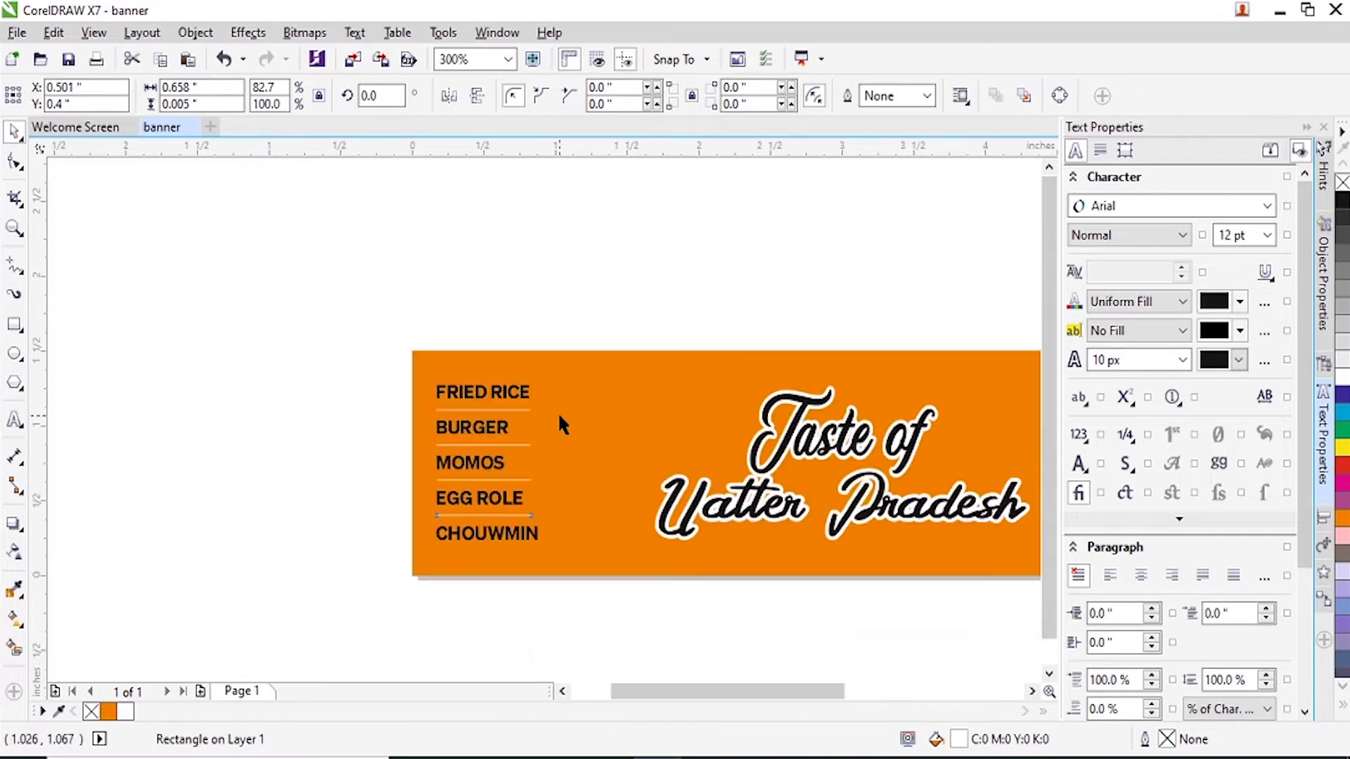
scroll(558, 415, down, 1)
scroll(555, 422, up, 1)
Step: Deselect the EGG ROLE divider and select the line under FRIED RICE
click(235, 382)
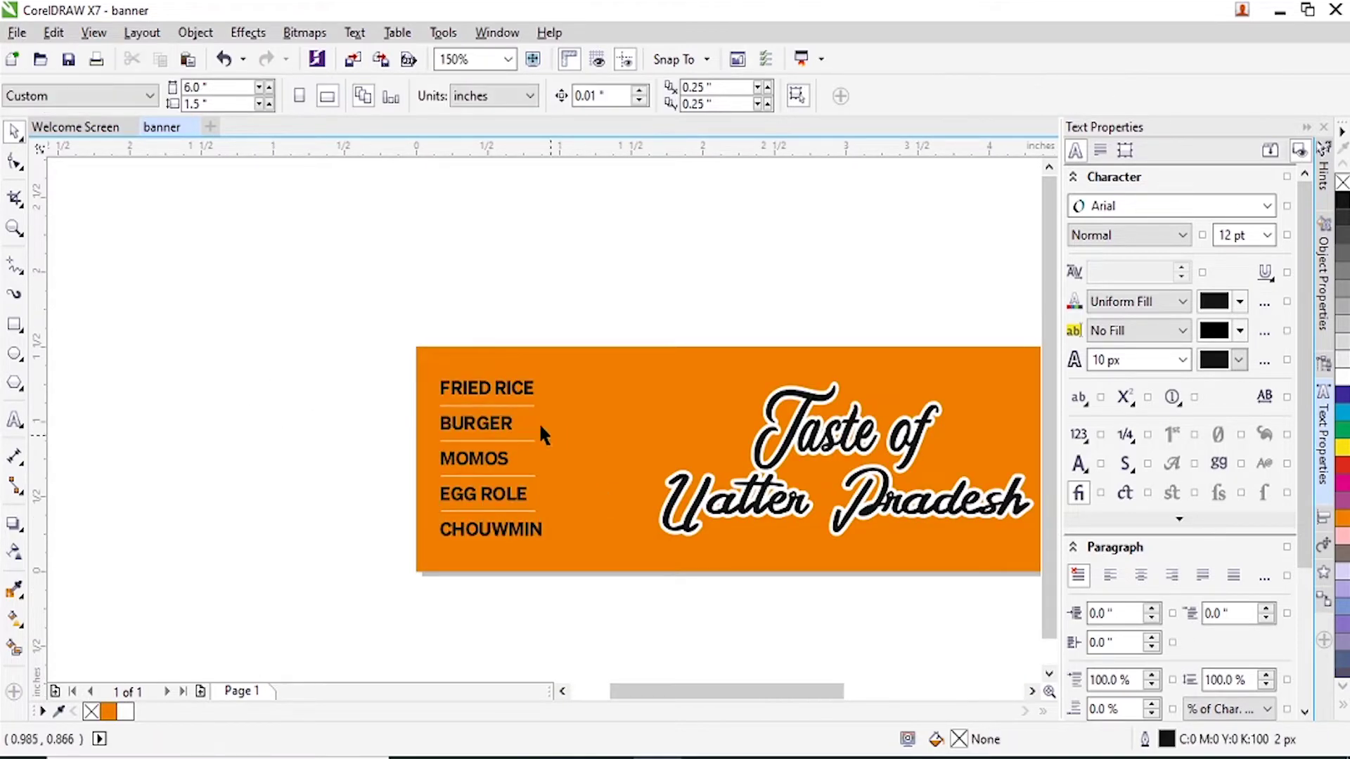
click(503, 405)
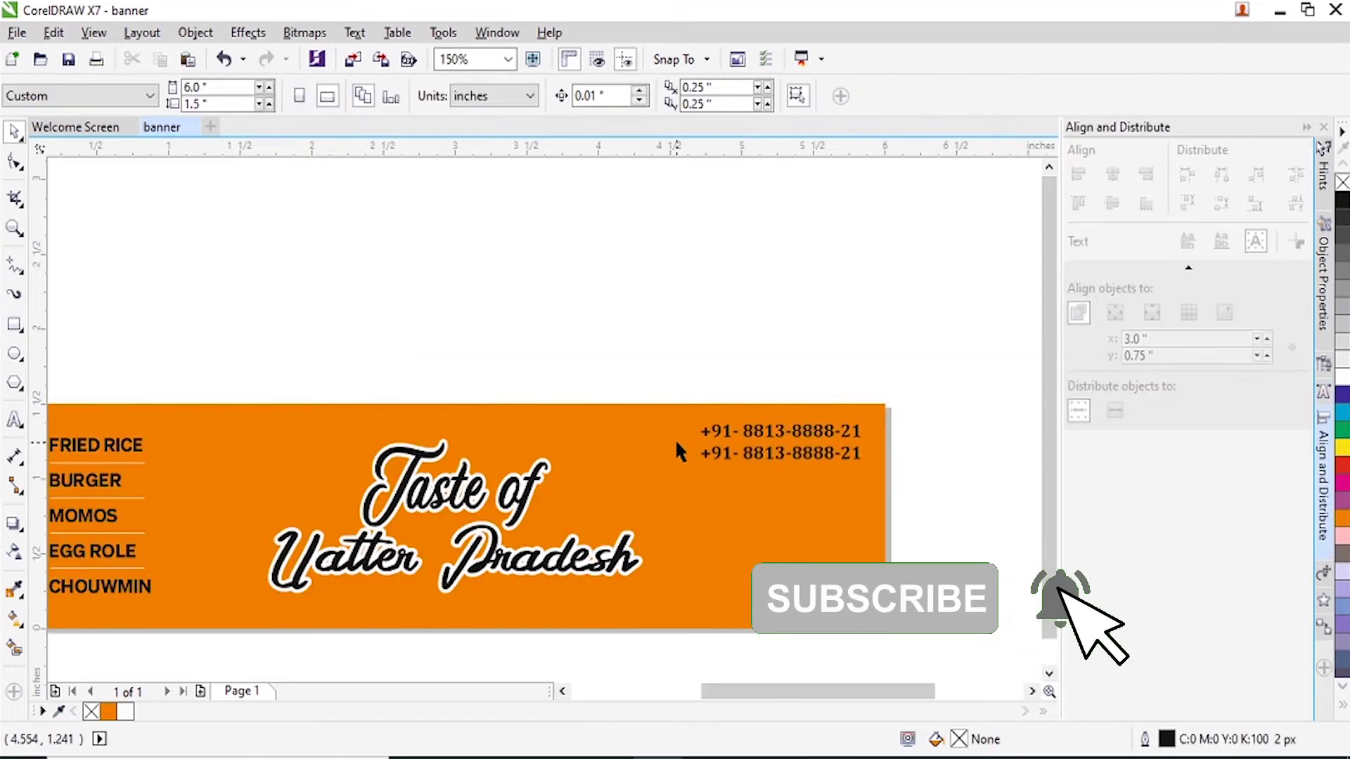
scroll(603, 473, up, 3)
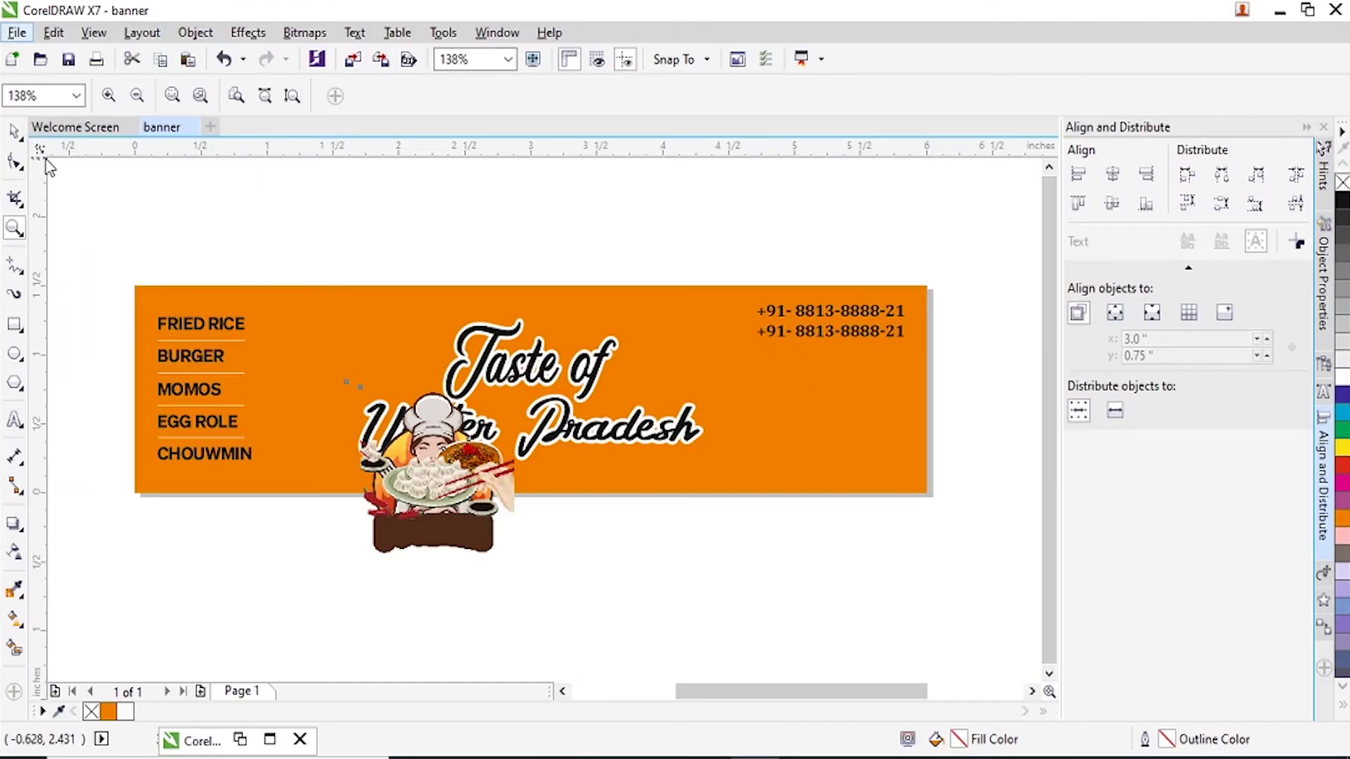
Step: Drag the momos plate to the banner's lower right under the phone numbers and nudge it left
click(14, 131)
click(137, 185)
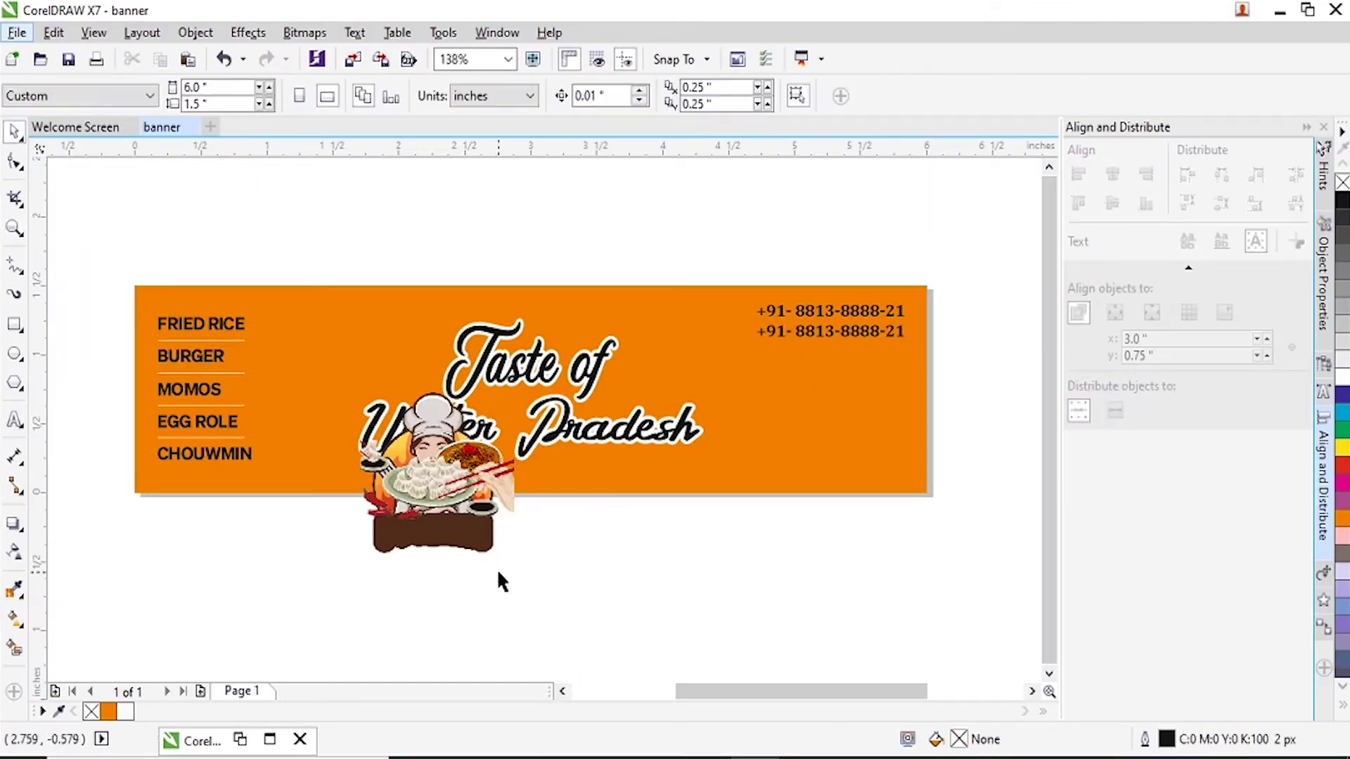
mouse_move(463, 480)
mouse_down()
mouse_move(724, 569)
mouse_move(890, 468)
mouse_up()
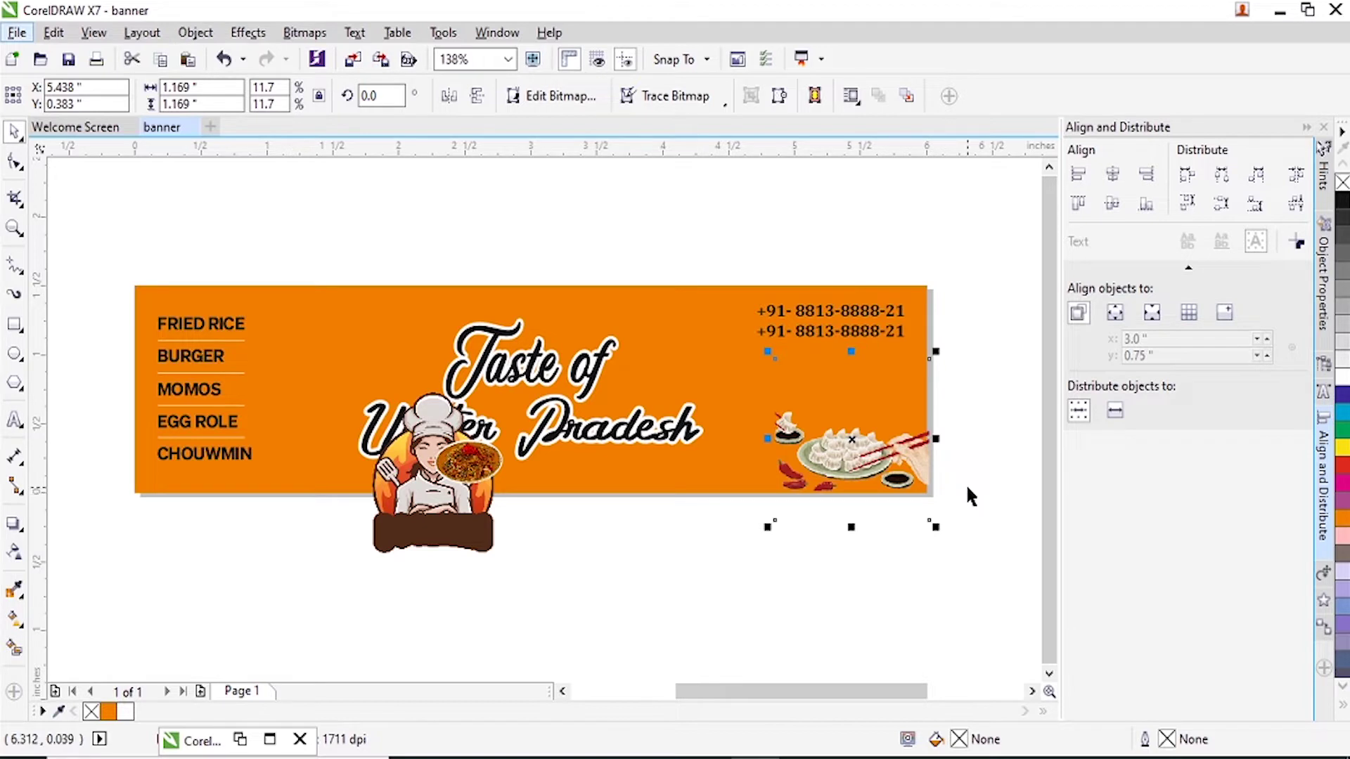
key(Left)
key(Left)
Step: Nudge the dumplings picture into place and PowerClip it inside the orange banner
key(Down)
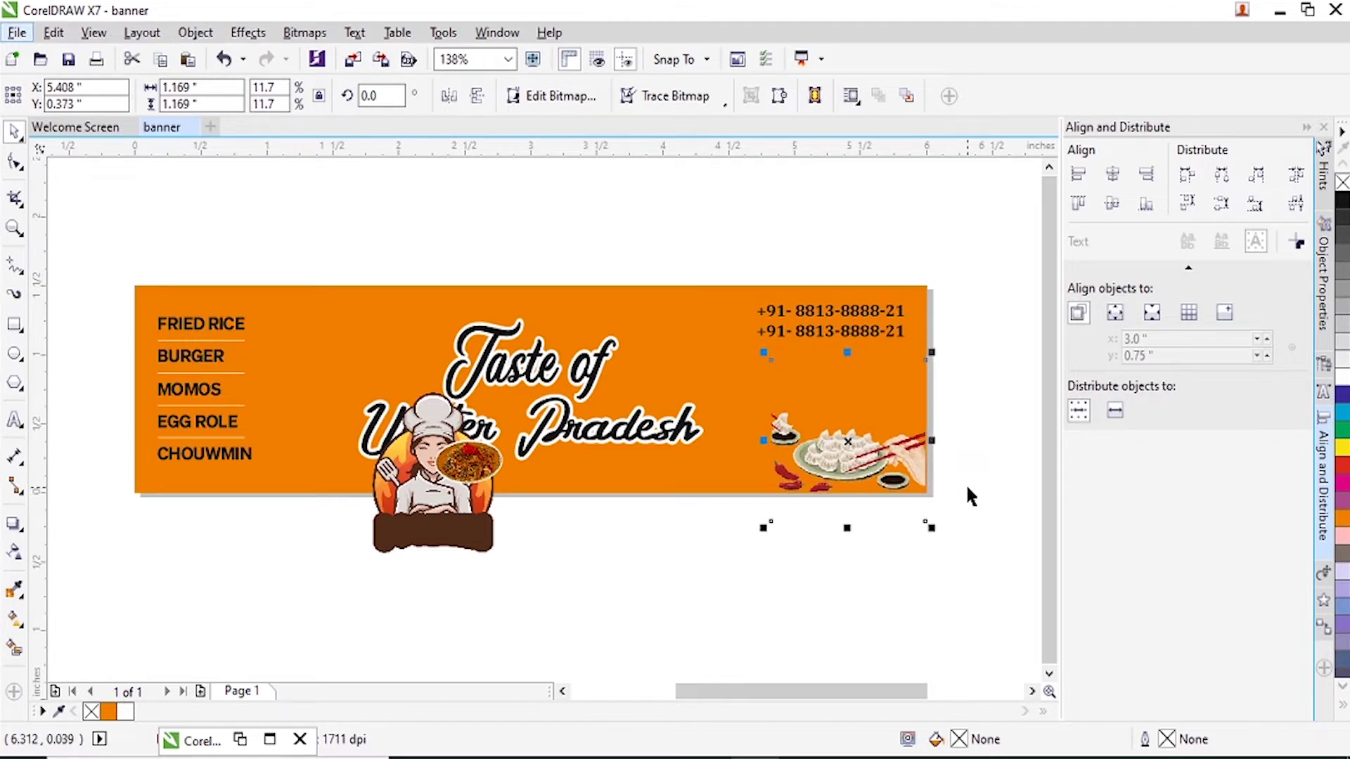
key(Right)
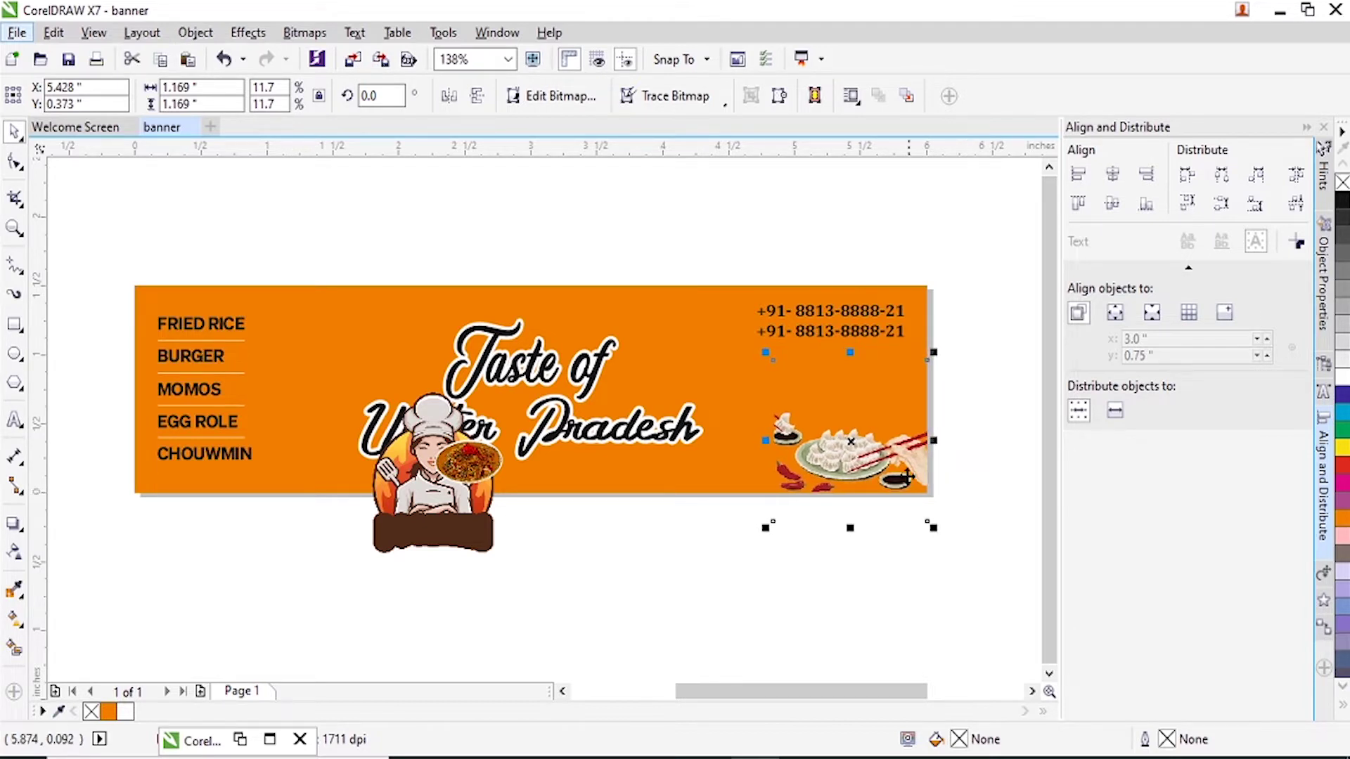
right_click(868, 444)
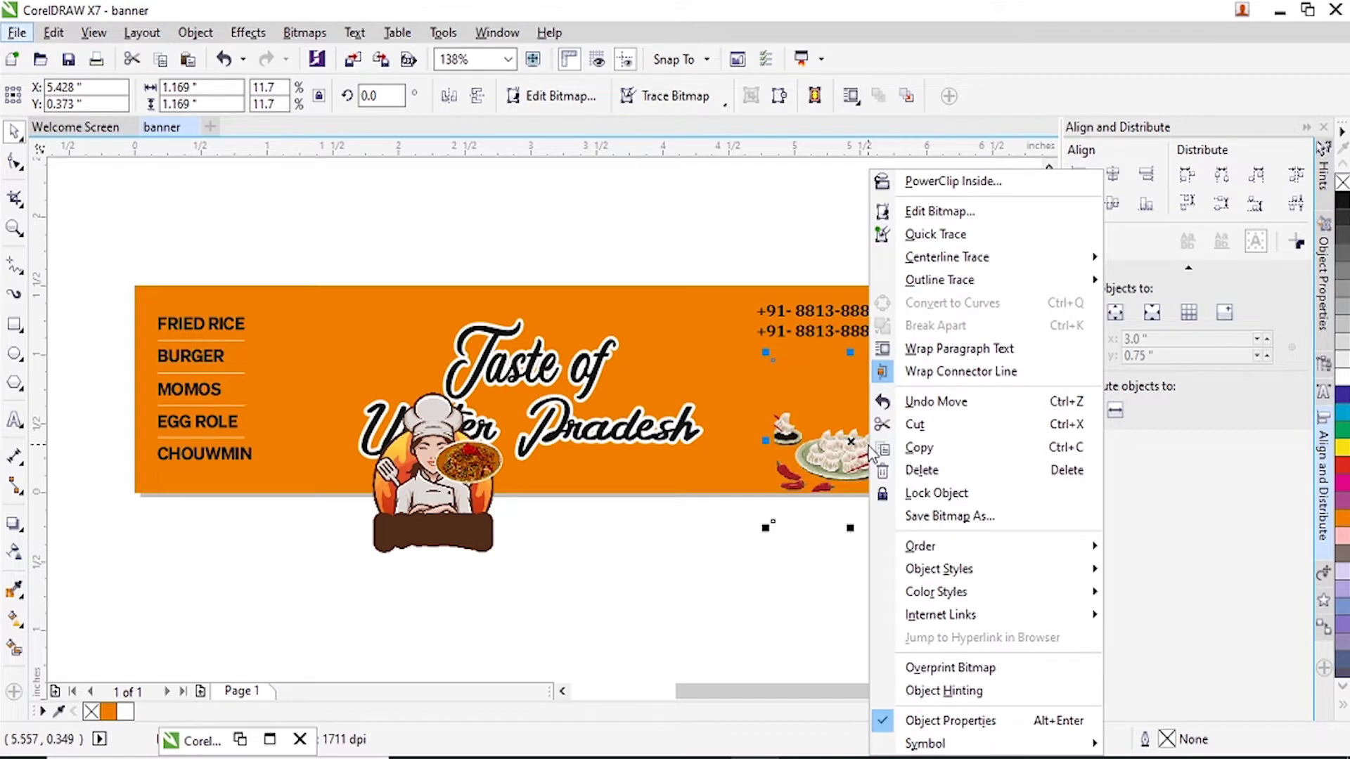
click(935, 182)
click(781, 363)
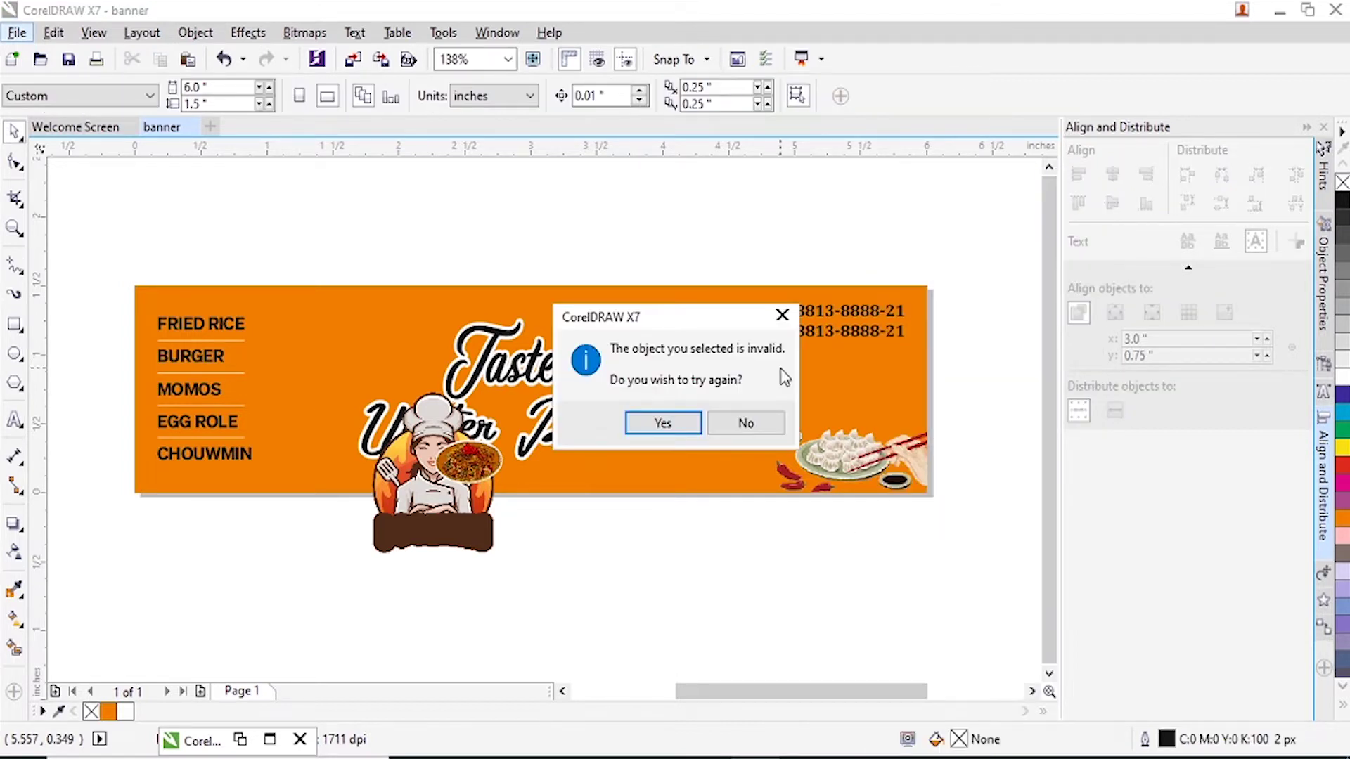
click(679, 422)
click(697, 459)
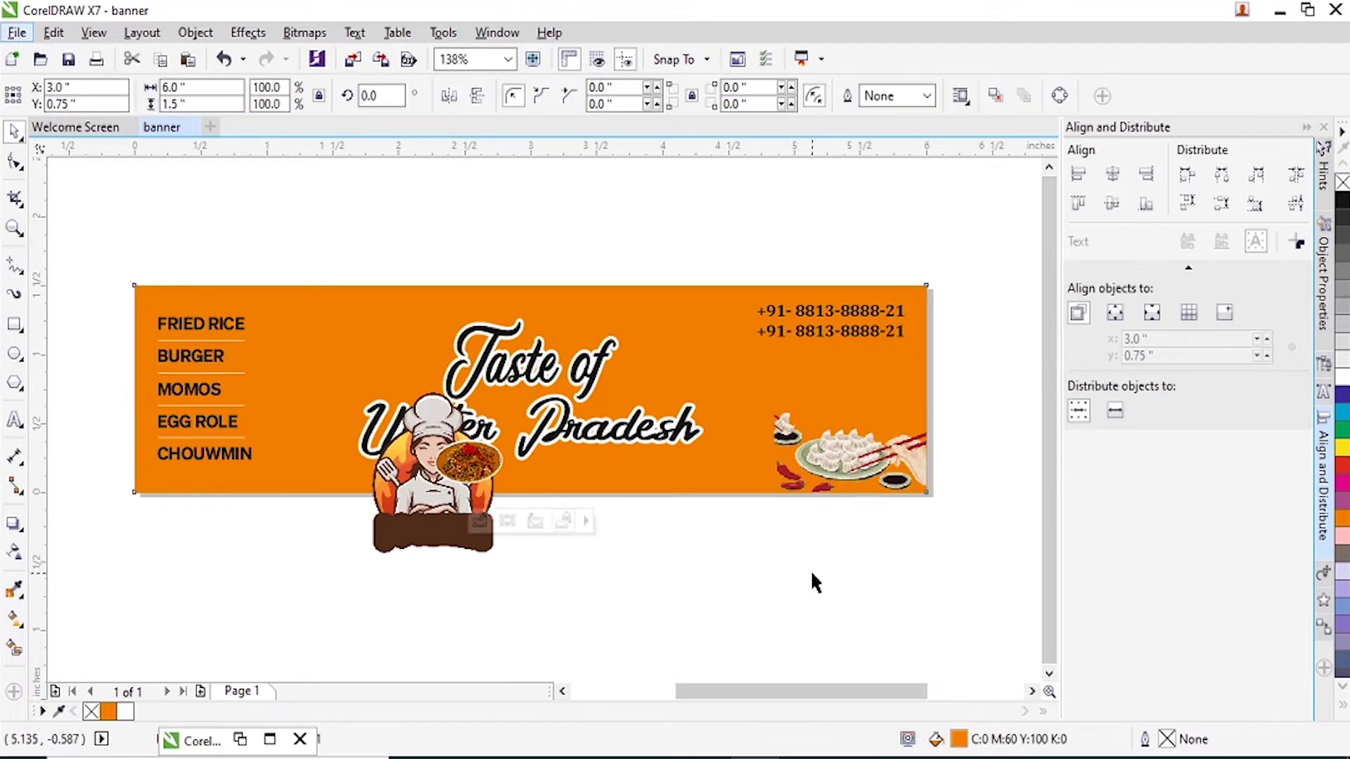
Step: Put the noodle plate on the red oval, move the chef below the banner, and select the menu items
drag(490, 470, 739, 477)
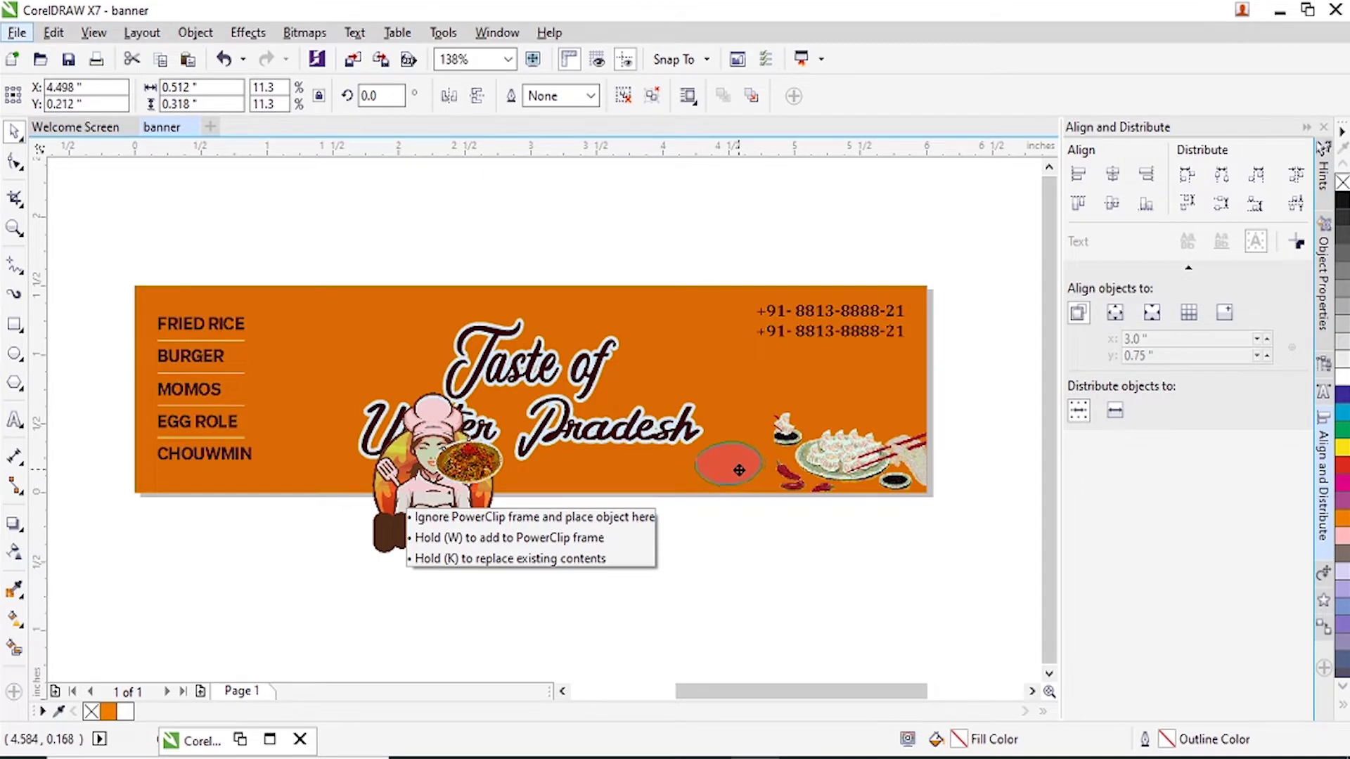
drag(739, 474, 731, 470)
mouse_move(436, 511)
mouse_down()
mouse_move(274, 406)
mouse_move(251, 412)
mouse_move(363, 601)
mouse_up()
drag(102, 305, 318, 484)
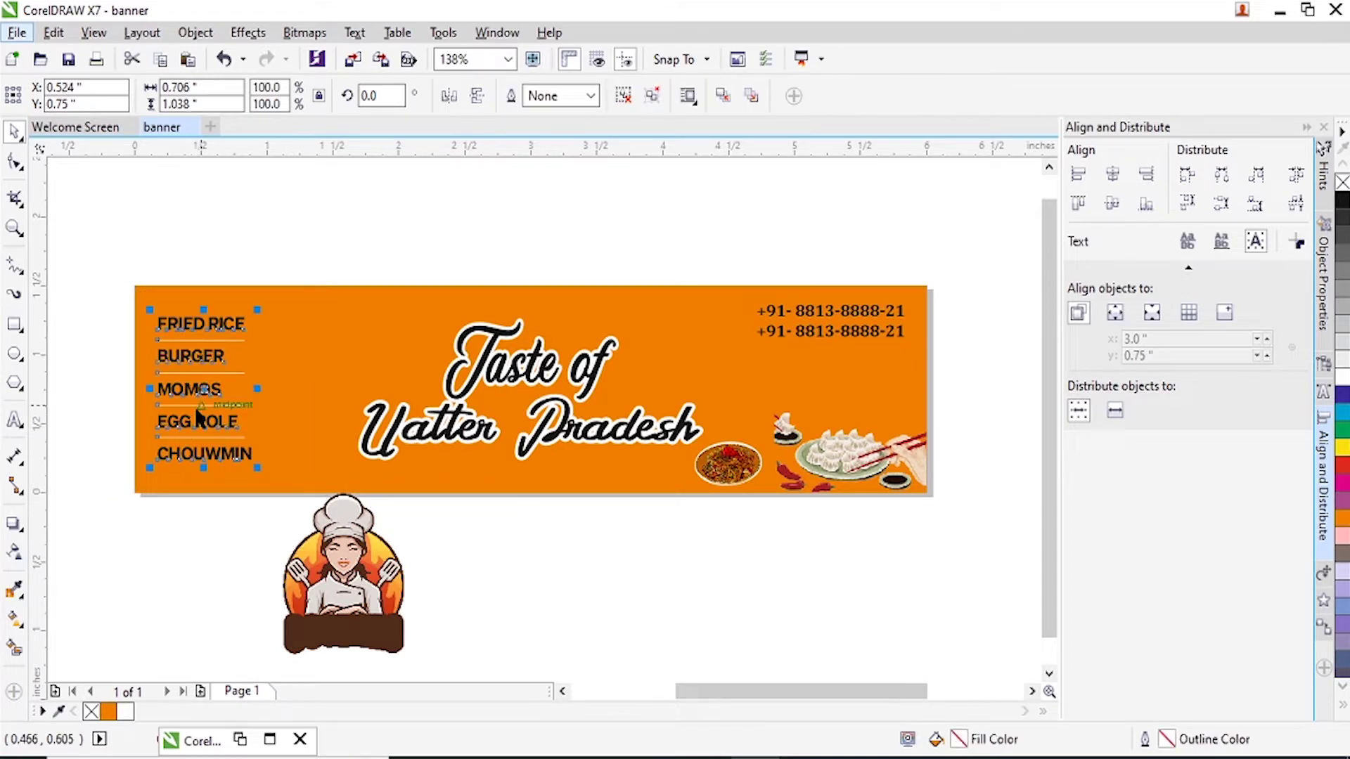
Step: Drag the five-item menu list to the banner's right end and set the chef logo at its left end
drag(200, 389, 869, 381)
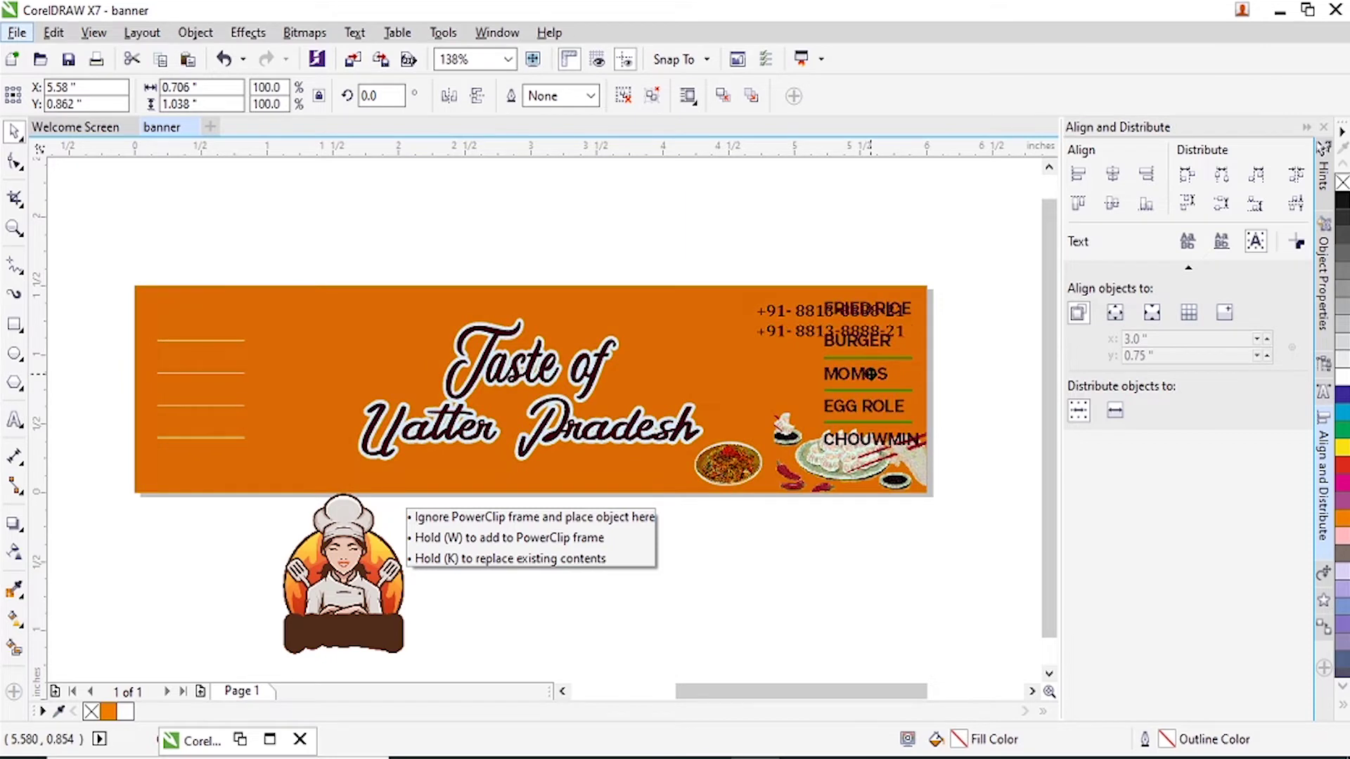
drag(870, 380, 874, 371)
click(957, 378)
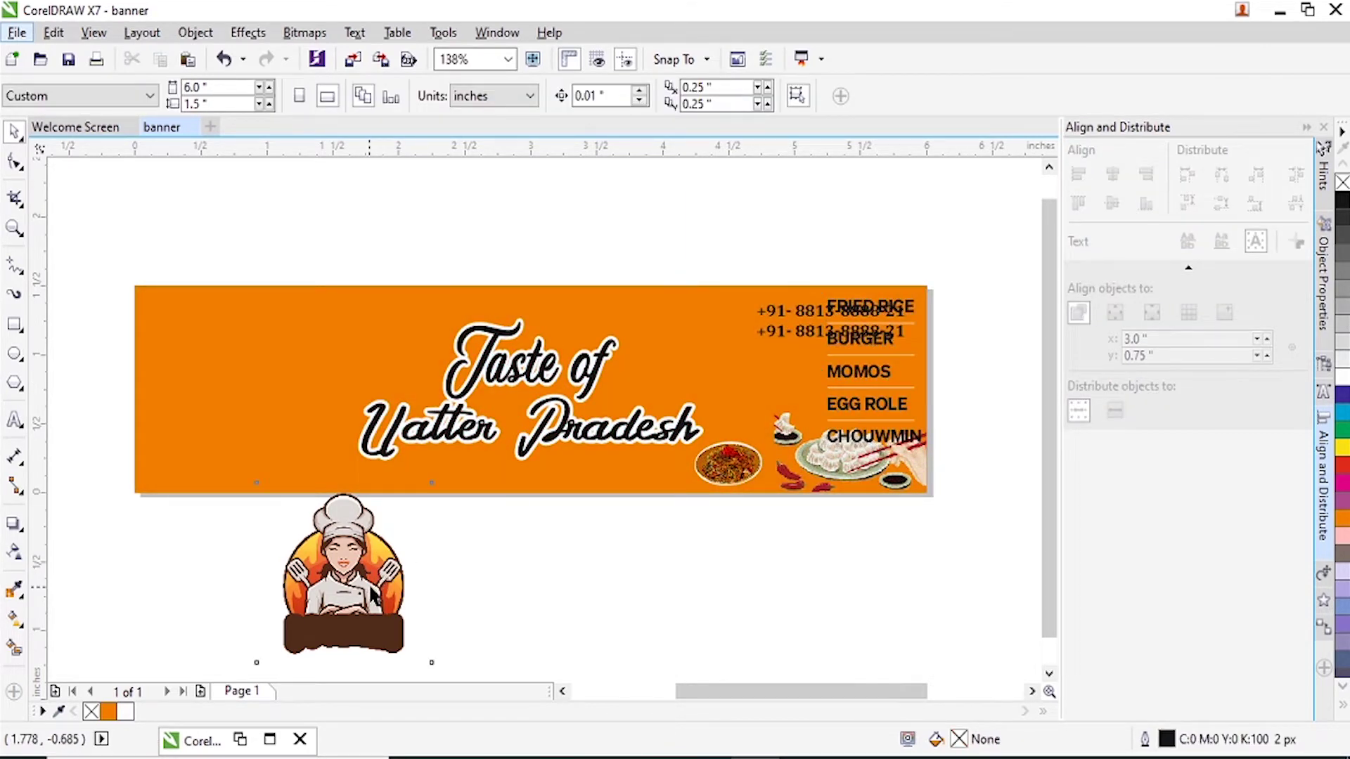
mouse_move(373, 596)
mouse_down()
mouse_move(260, 401)
mouse_move(246, 403)
mouse_up()
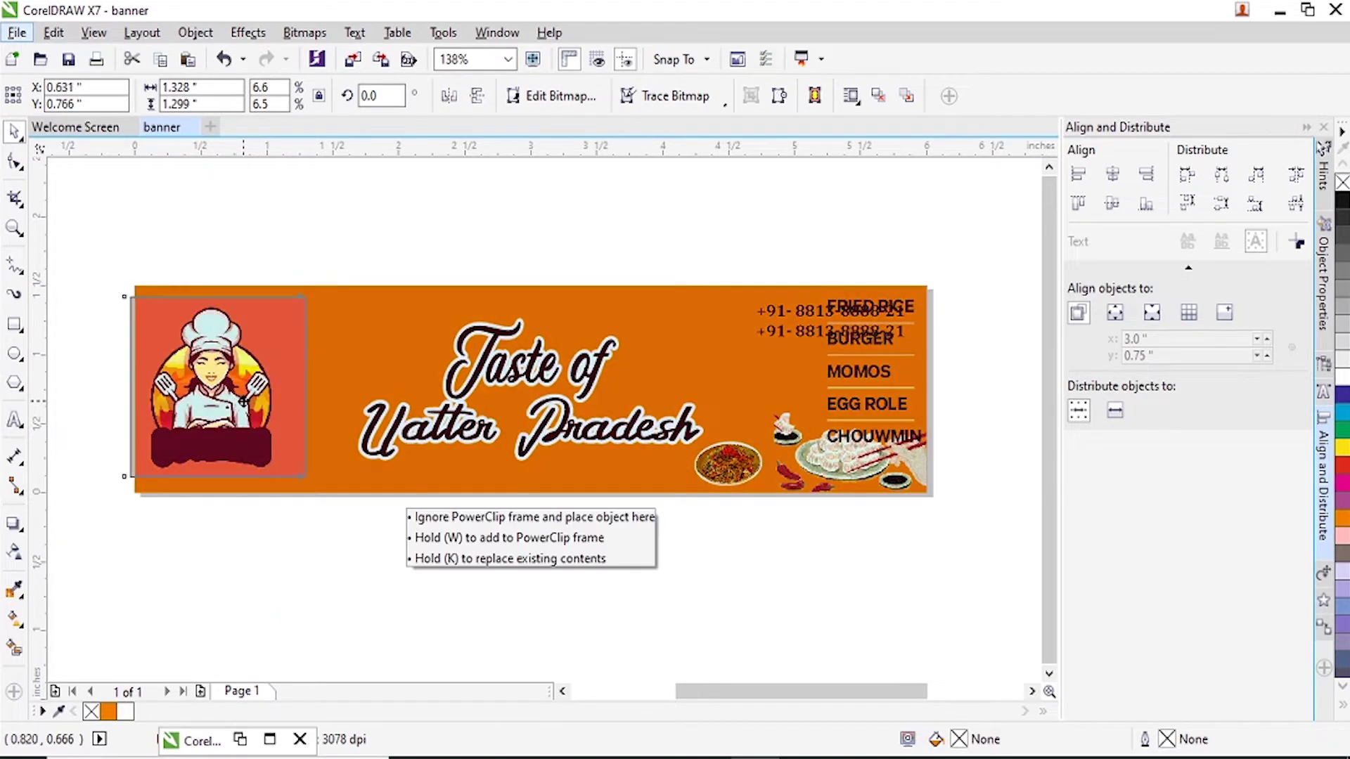
click(296, 546)
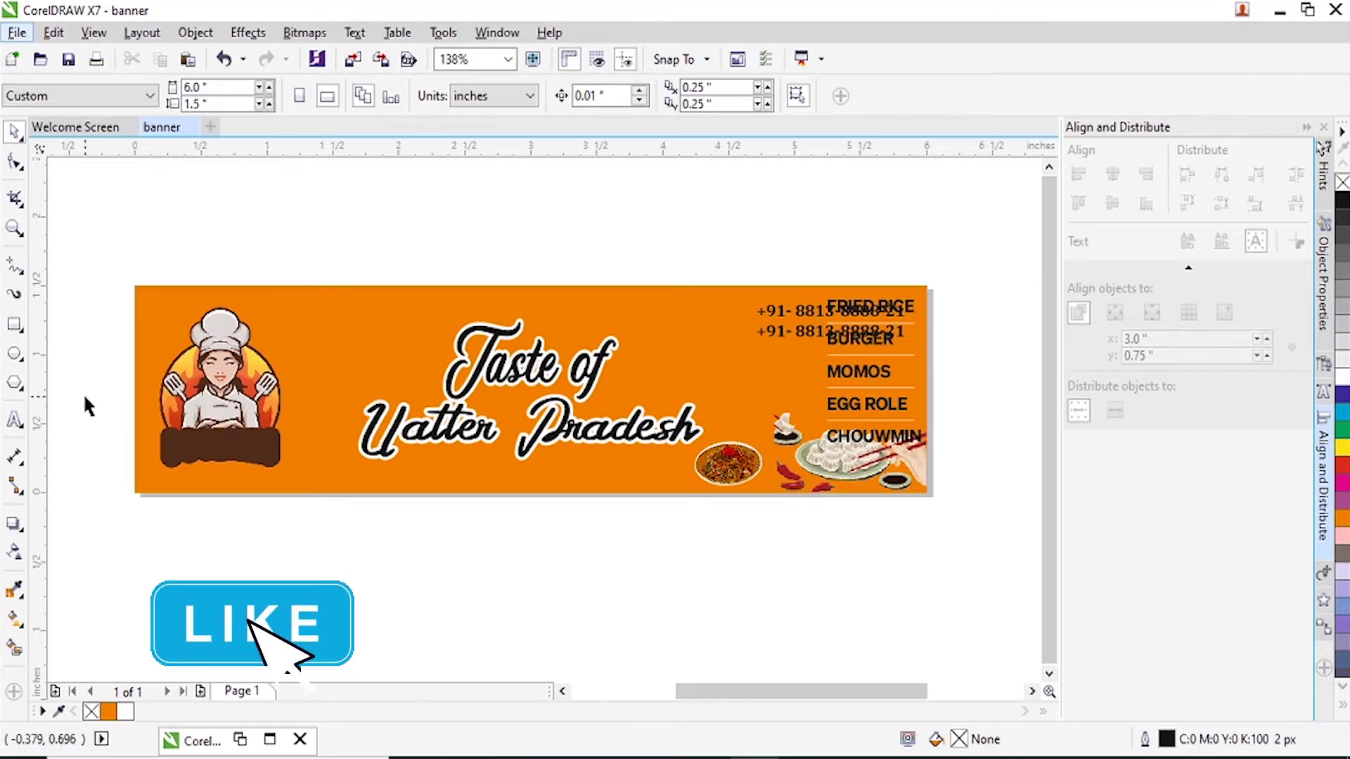
Step: Place a white, outline-free copy of the 'Taste of Uatter Pradesh' title over the chef logo
scroll(82, 395, up, 3)
scroll(206, 403, down, 2)
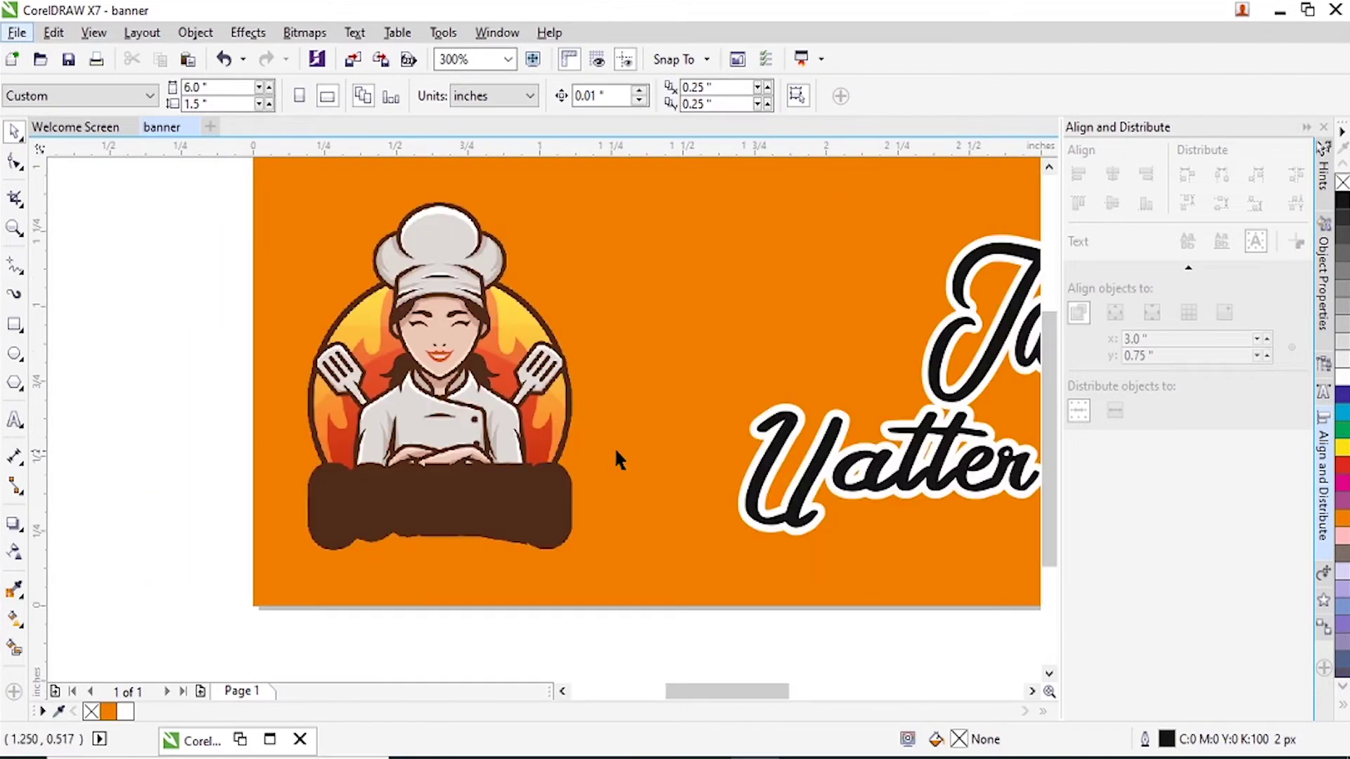
scroll(343, 465, down, 2)
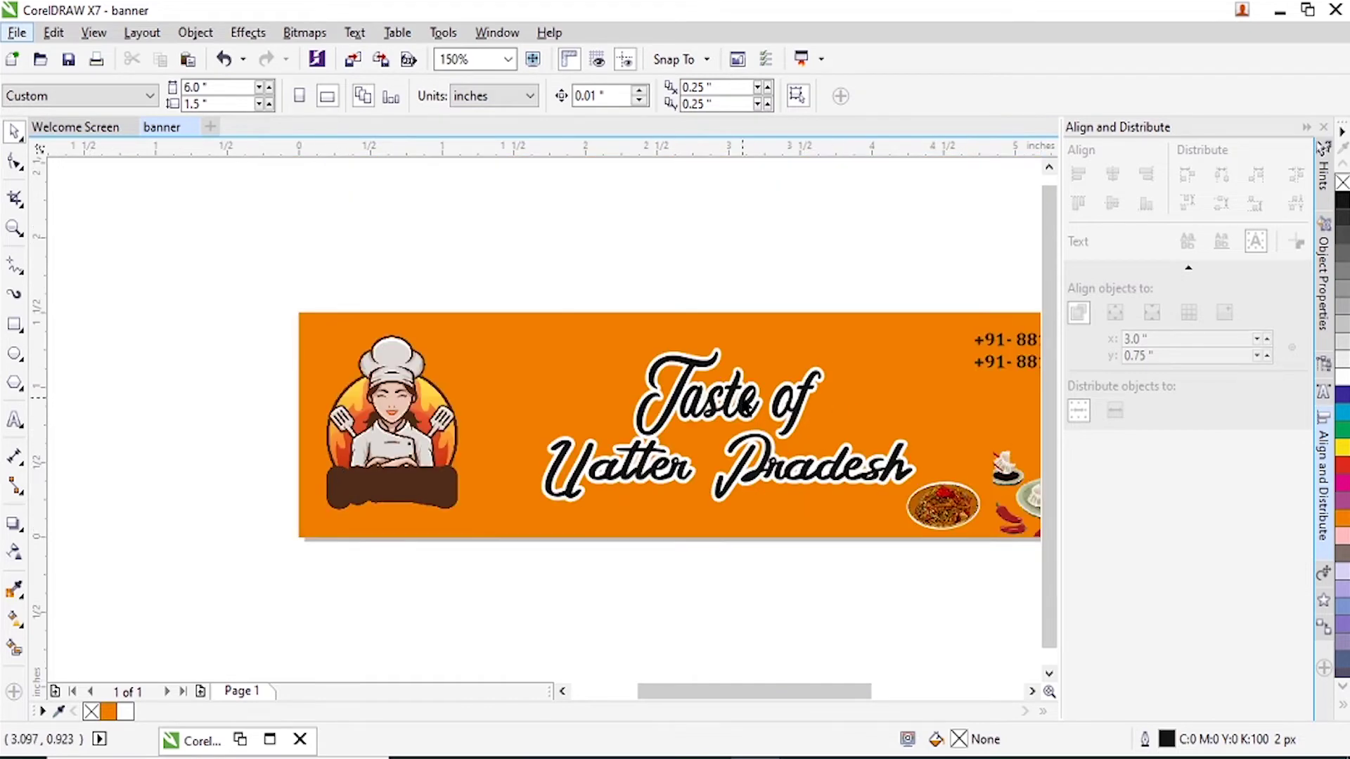
click(743, 408)
drag(729, 456, 355, 382)
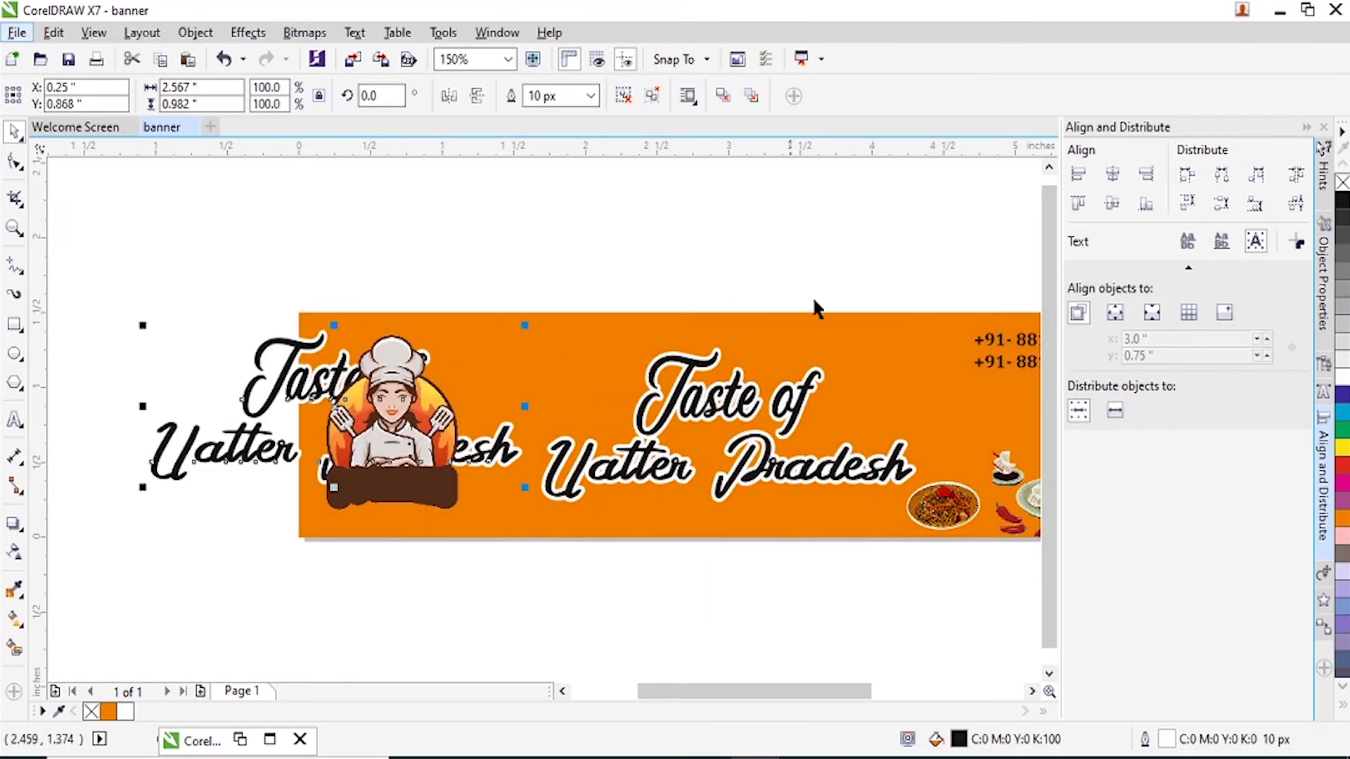
click(1343, 380)
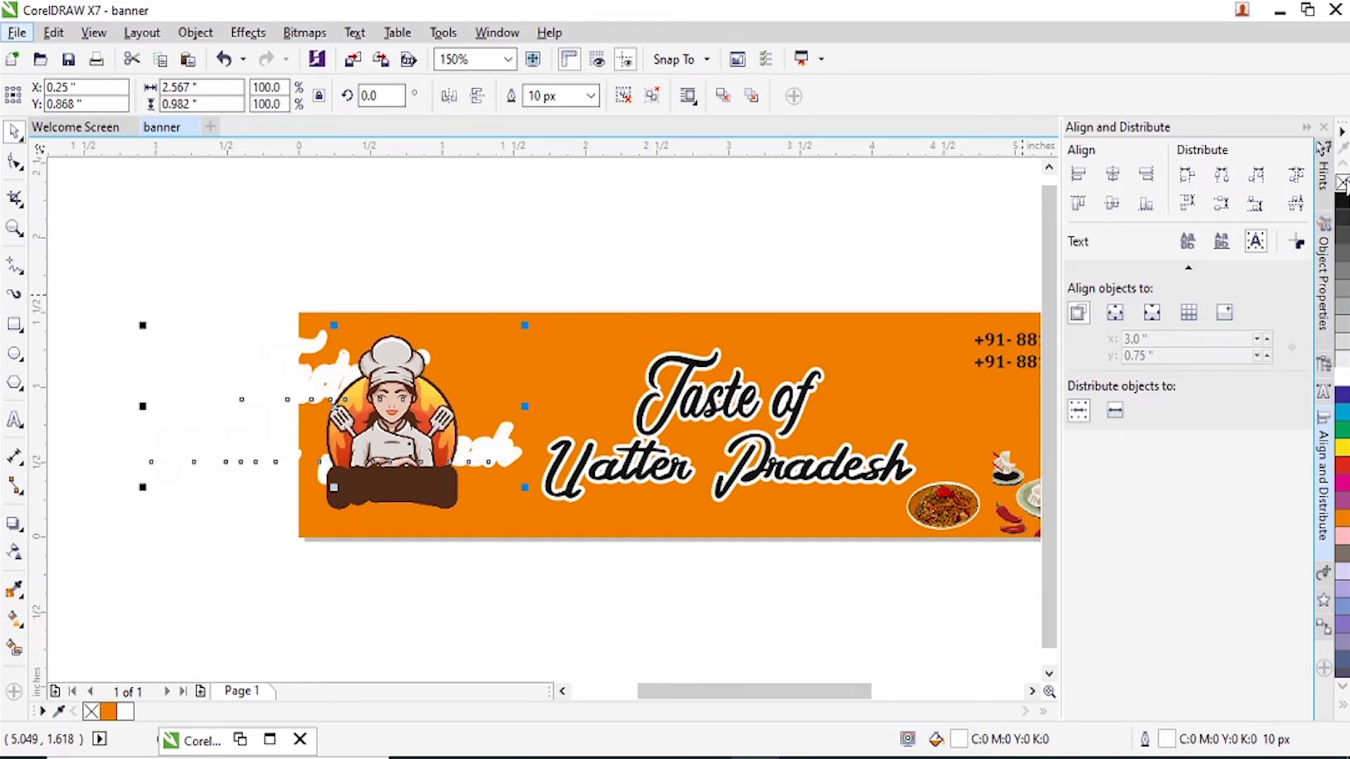
right_click(1343, 184)
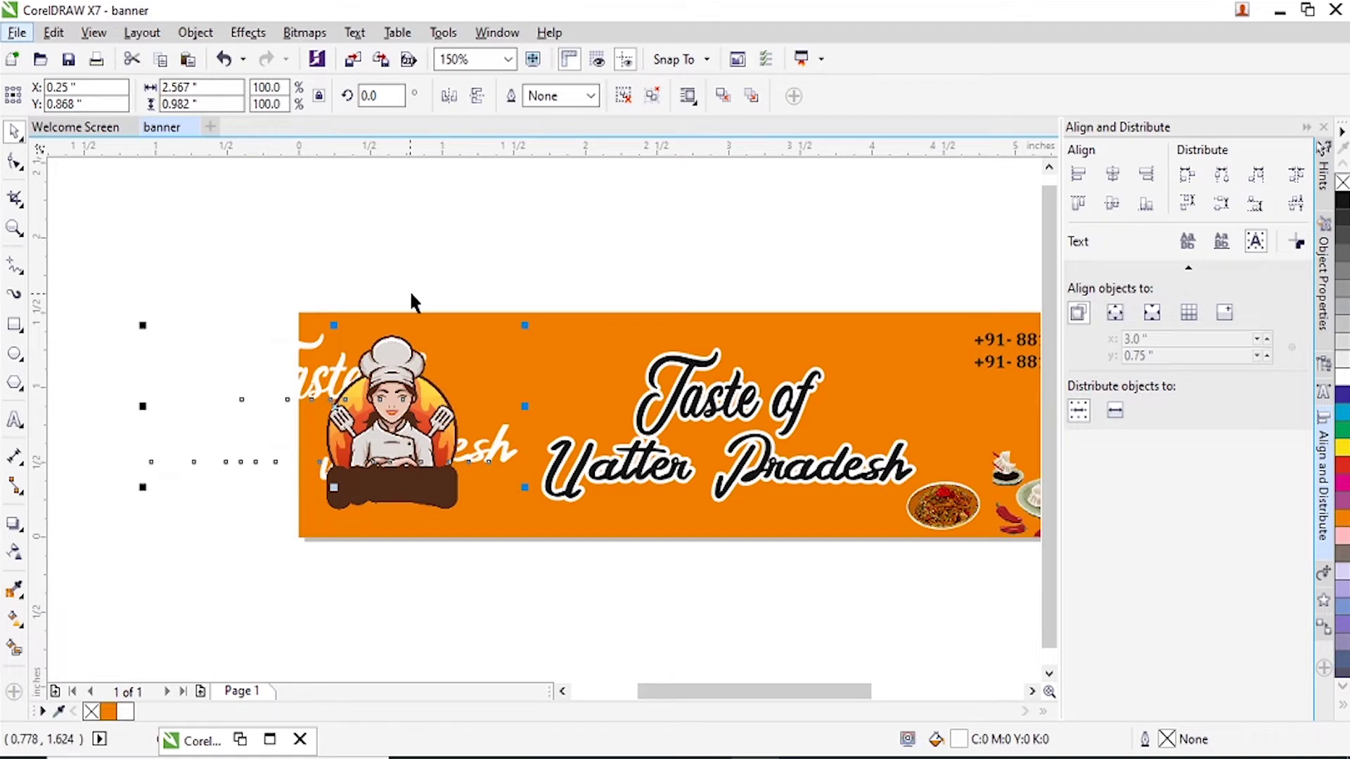
Step: Shrink the white title copy and fit it onto the chef's brown ribbon
drag(525, 325, 175, 470)
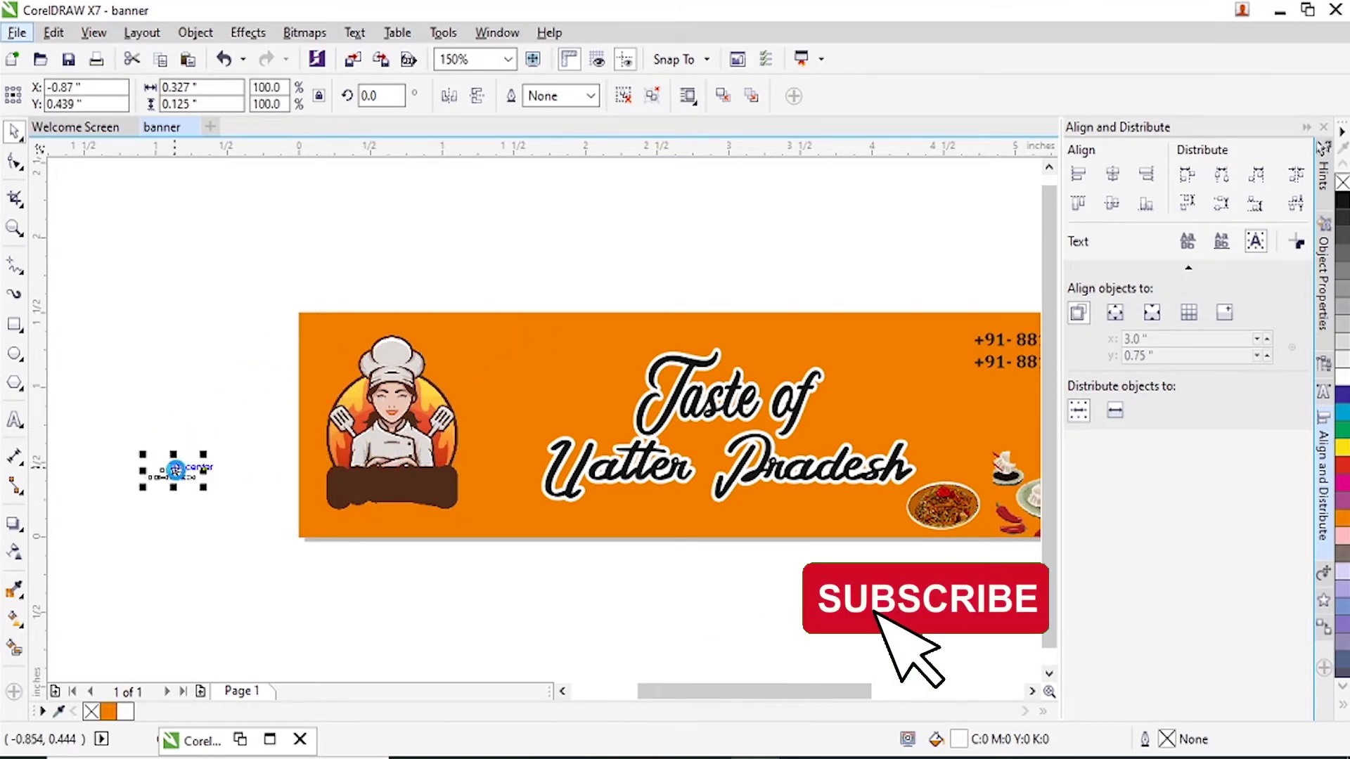
click(175, 467)
click(175, 472)
drag(204, 475, 406, 483)
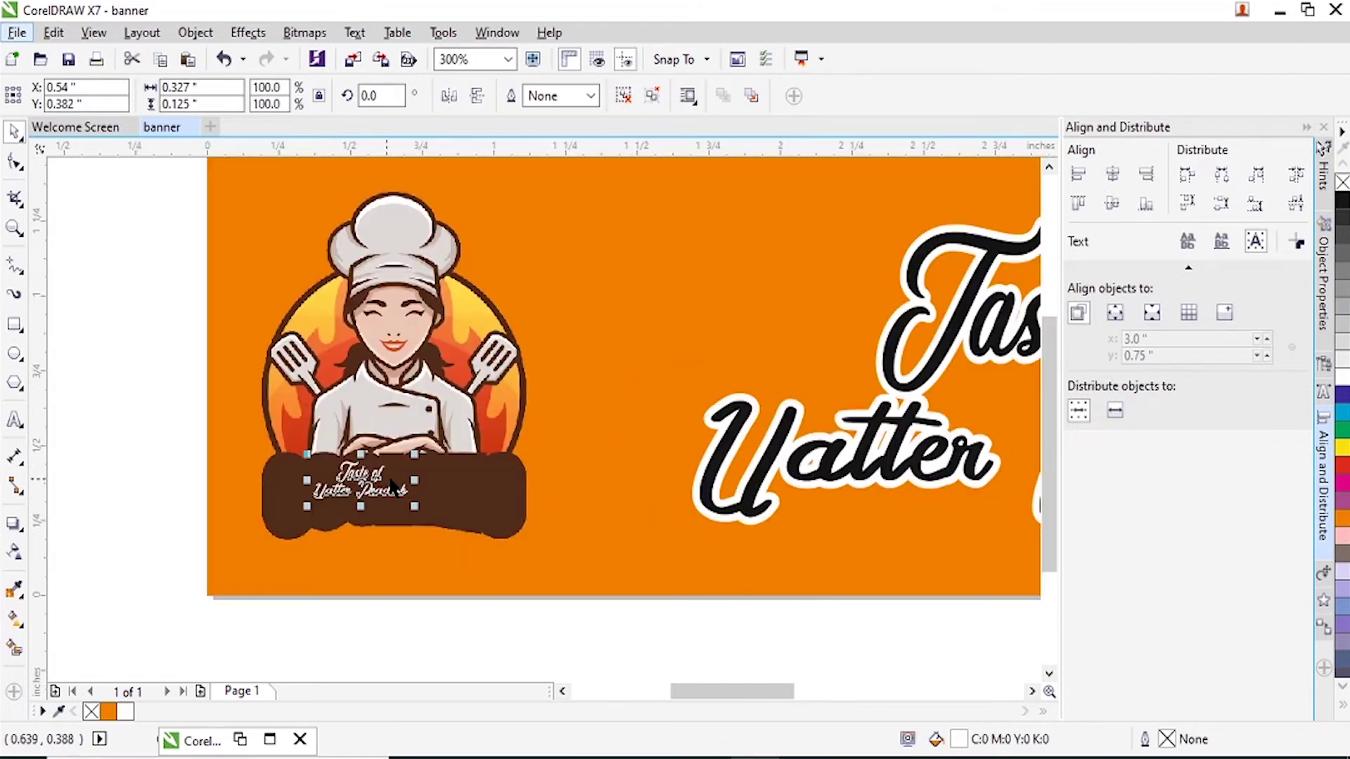
scroll(390, 485, up, 2)
scroll(420, 501, up, 2)
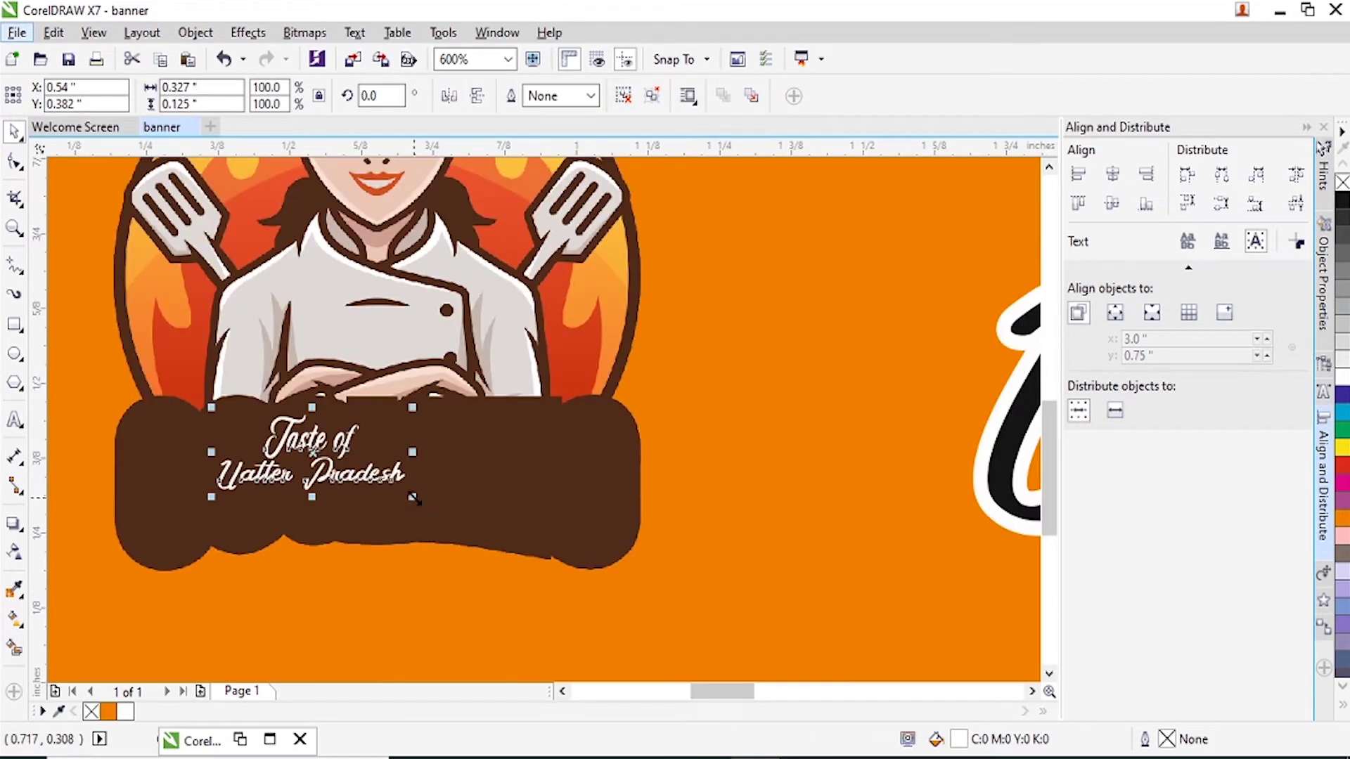
mouse_move(421, 502)
mouse_down()
mouse_move(519, 554)
mouse_move(524, 544)
mouse_up()
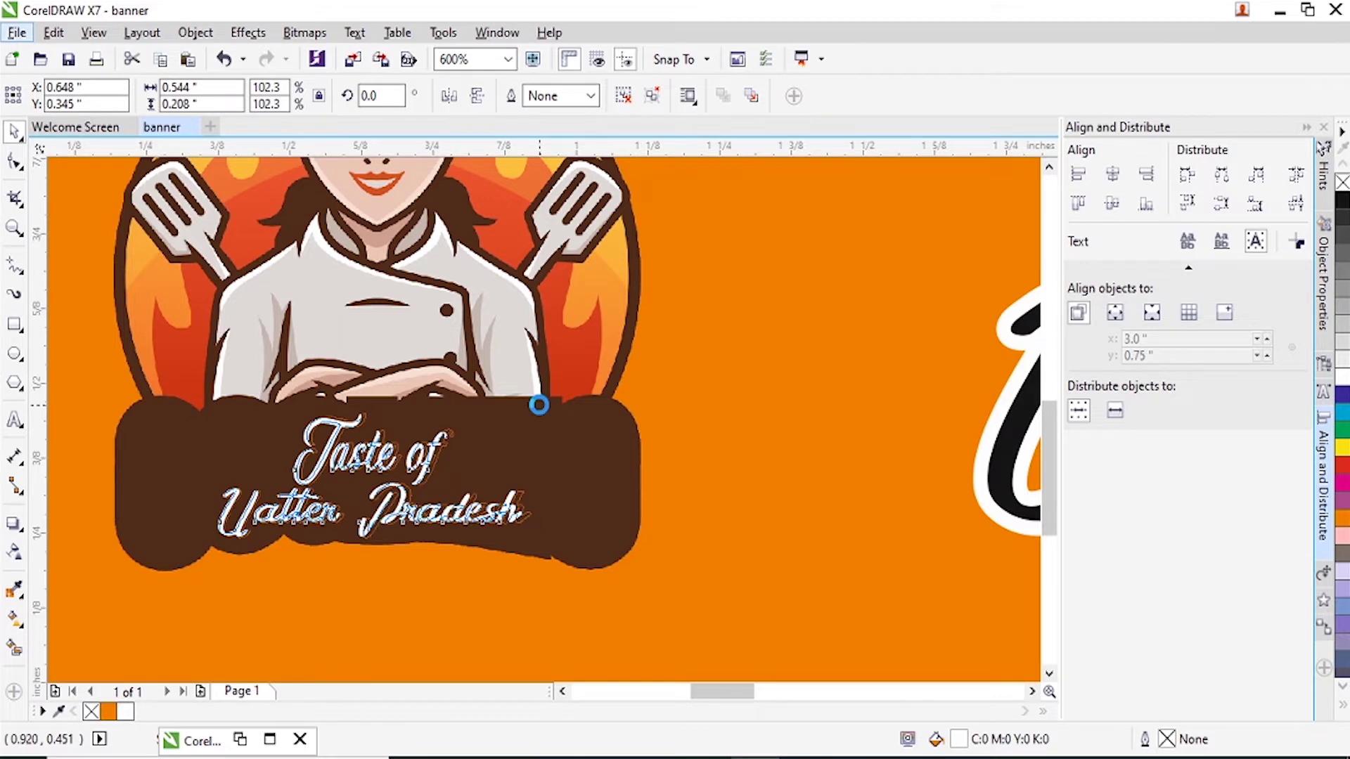
drag(429, 461, 438, 457)
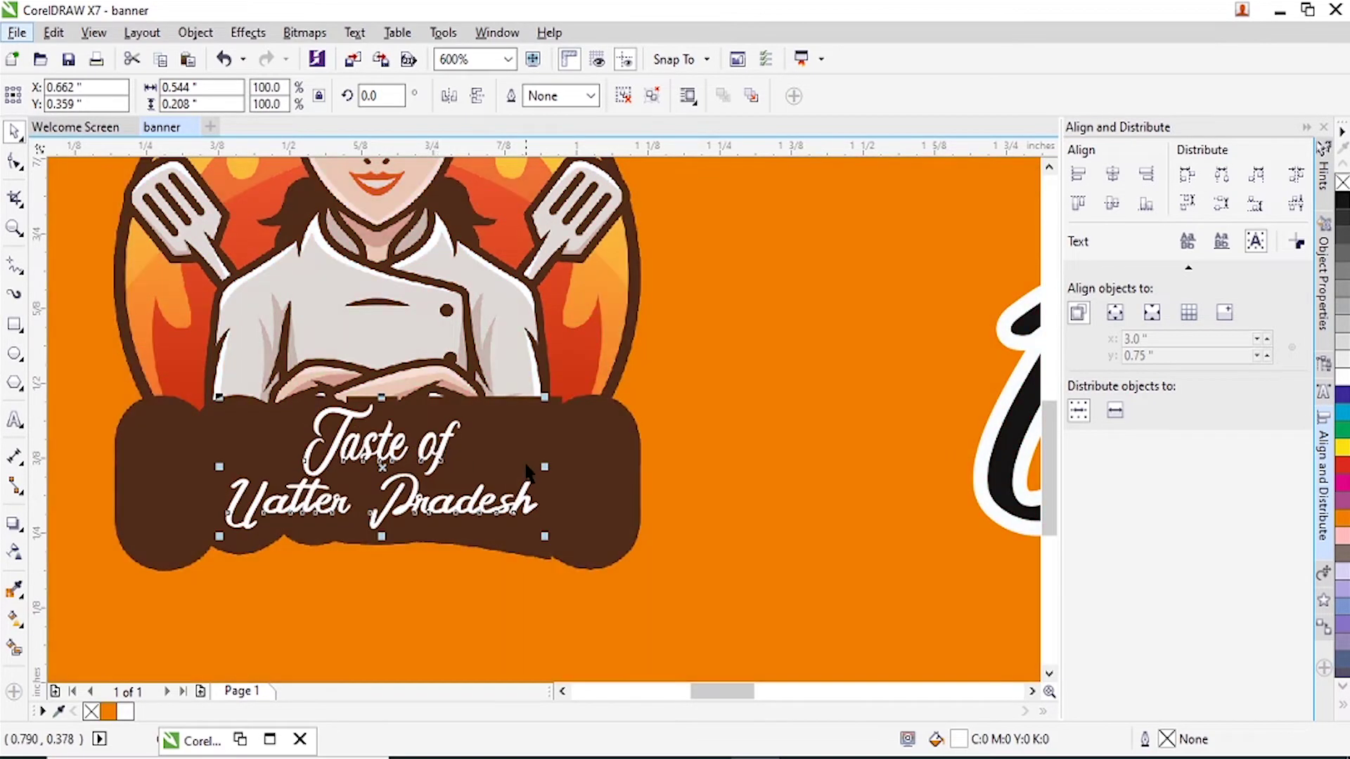
click(593, 472)
drag(592, 475, 592, 474)
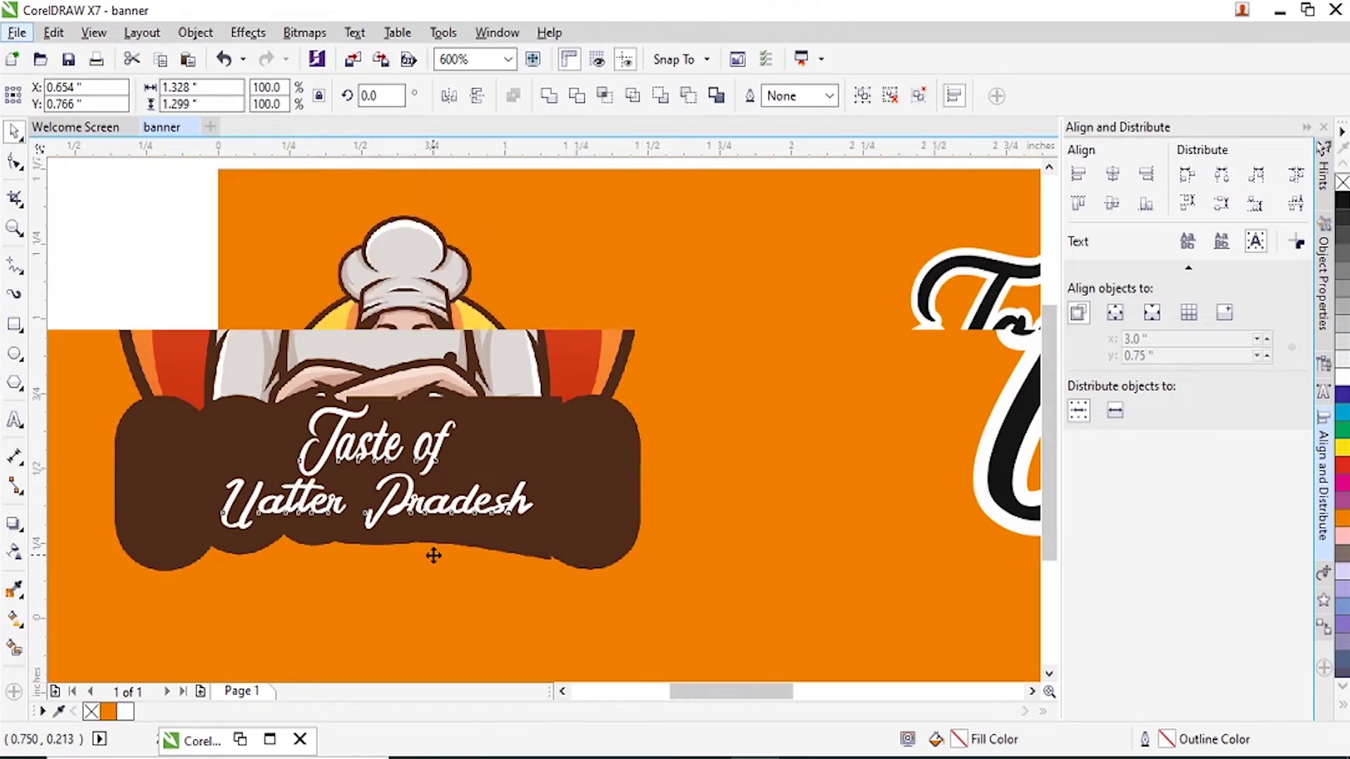
Step: Move the noodle bowl beside the chef logo
scroll(434, 555, down, 3)
click(801, 571)
mouse_move(802, 570)
mouse_down()
mouse_move(380, 448)
mouse_move(353, 566)
mouse_up()
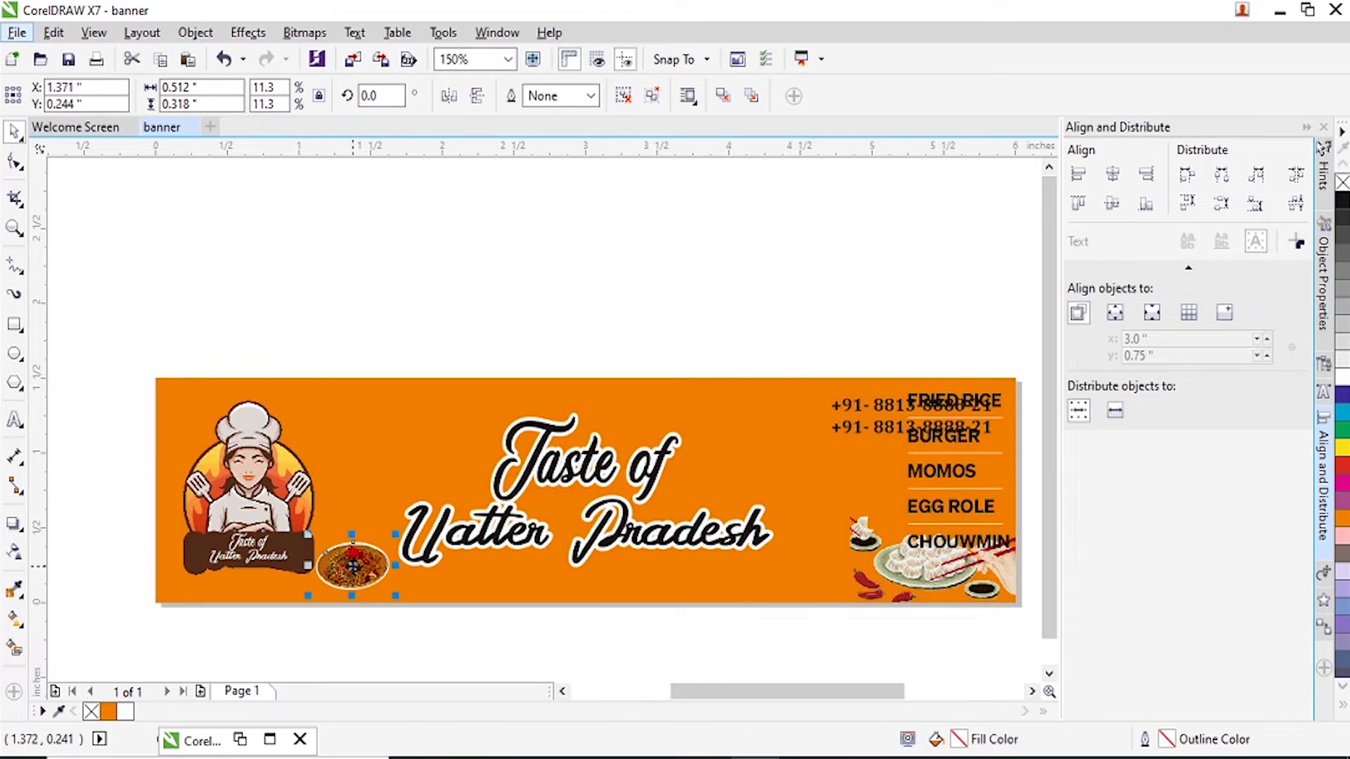
Step: Undo the noodle bowl move and move the phone-number text off the banner
scroll(388, 610, down, 1)
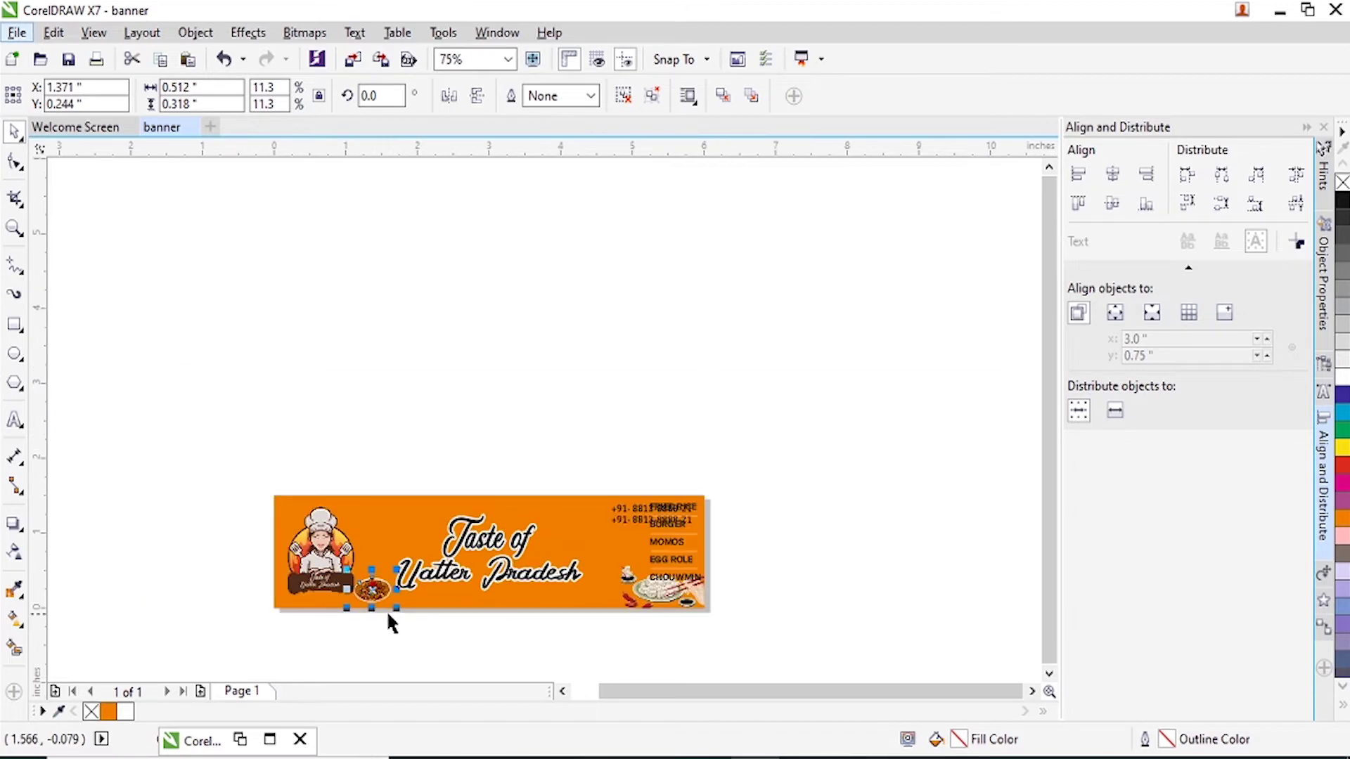
scroll(509, 578, up, 1)
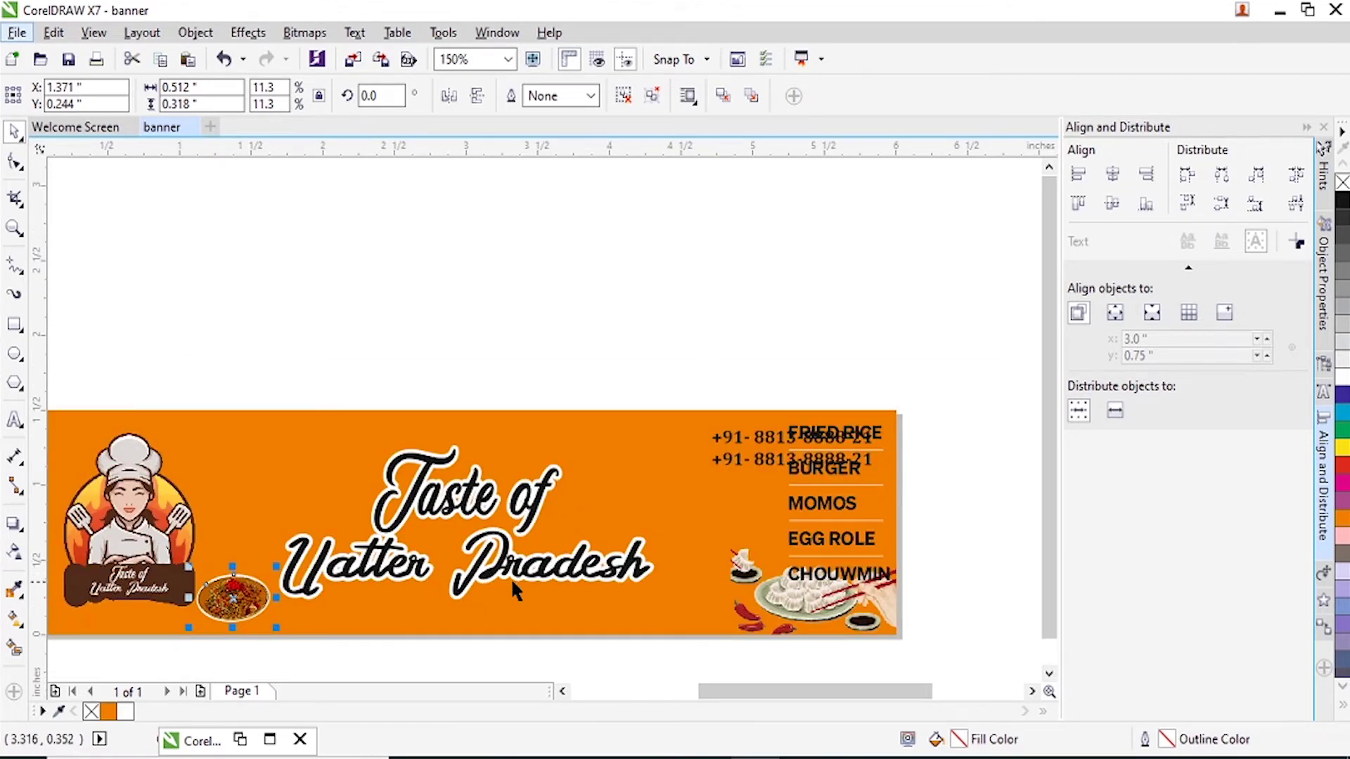
key(ctrl+z)
click(680, 380)
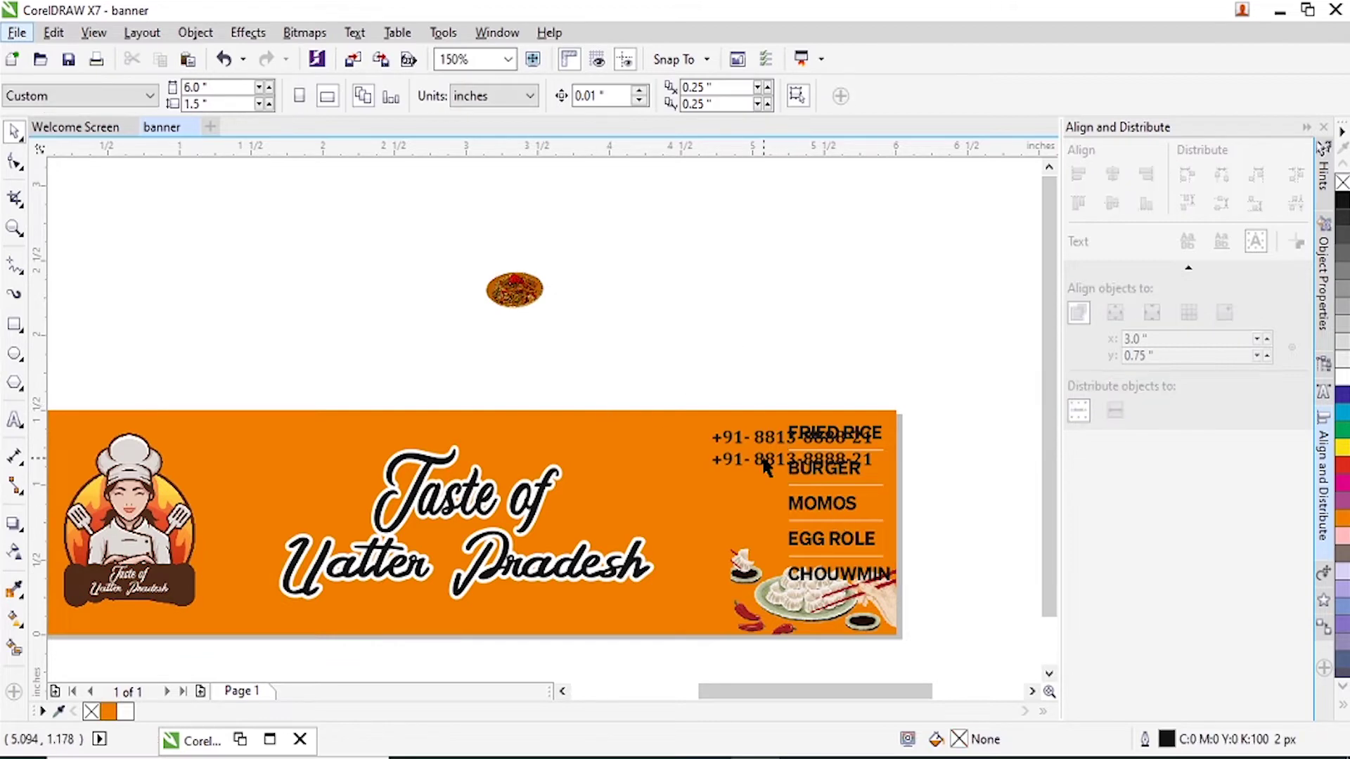
click(758, 440)
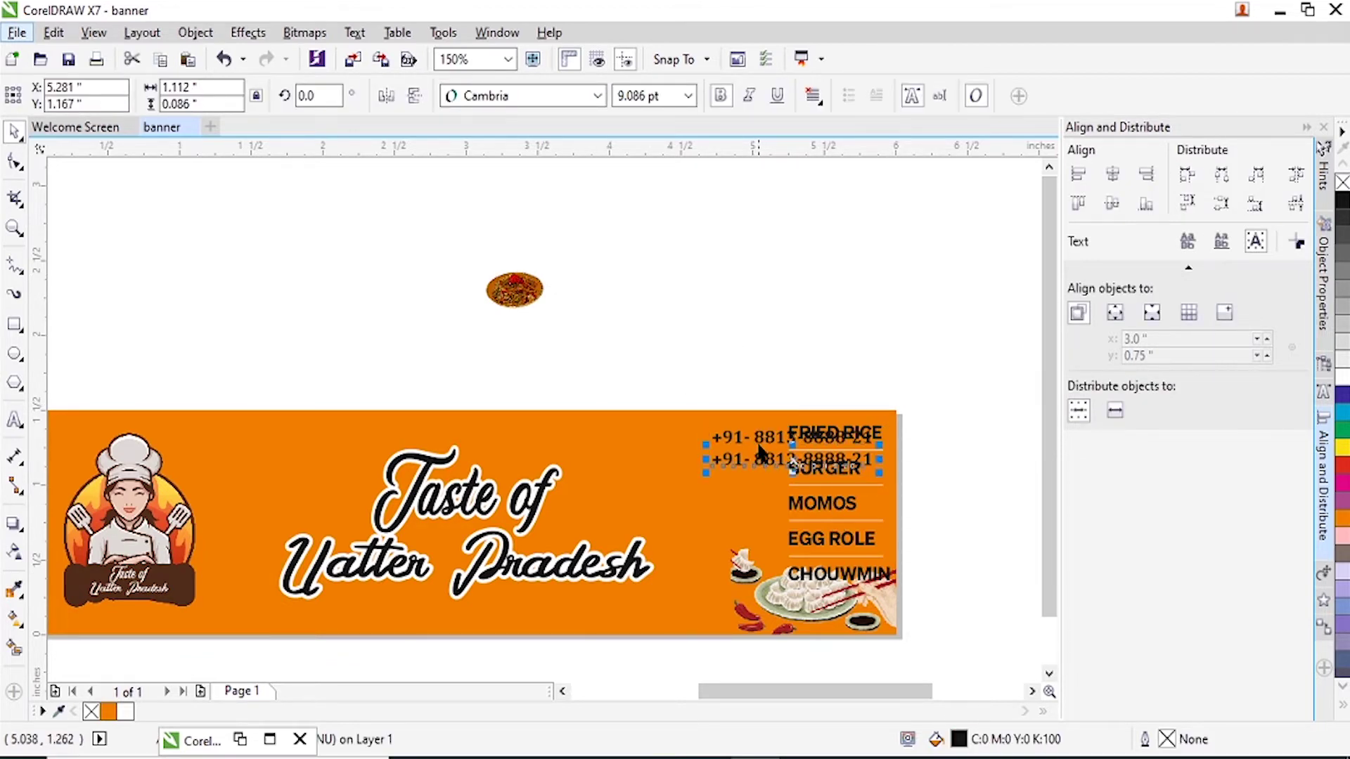
drag(758, 439, 362, 360)
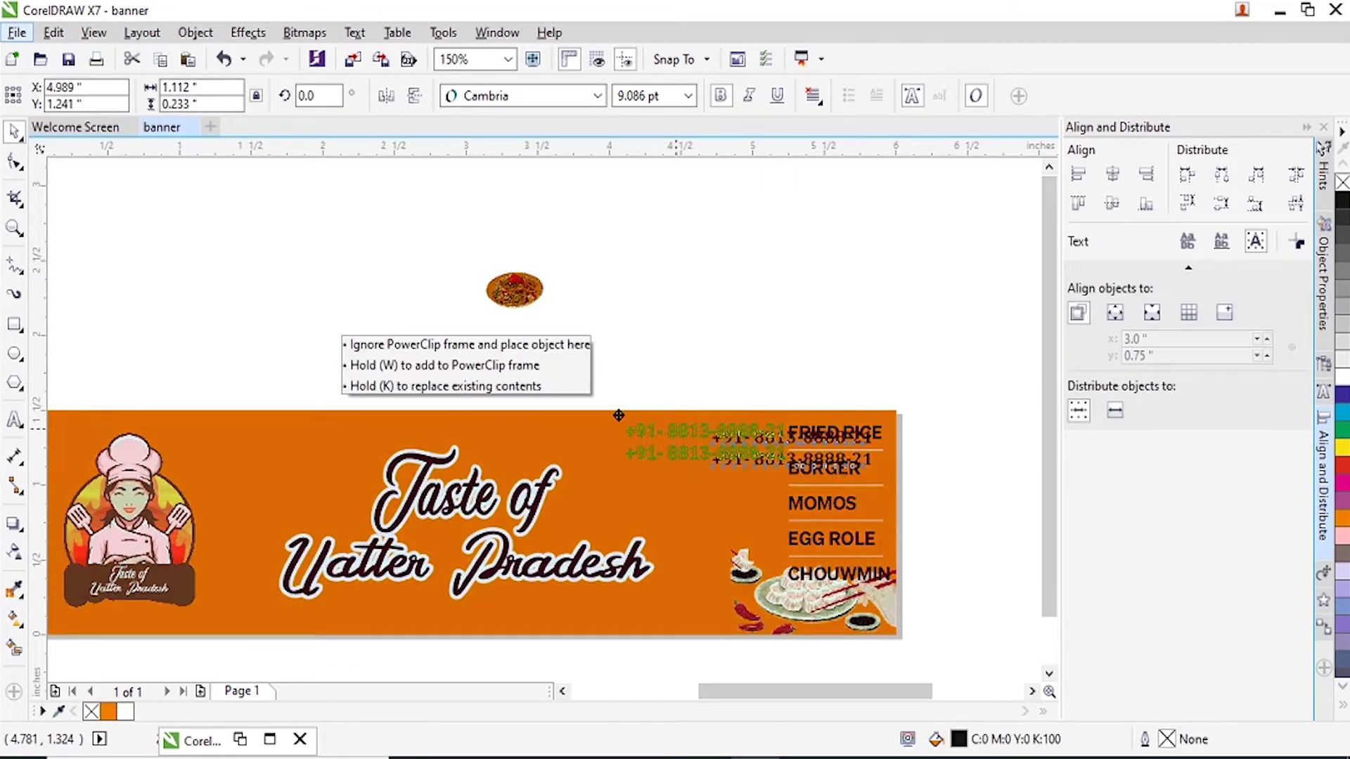
Step: Shrink the menu list to about 81% and position it at the banner's top right
click(864, 436)
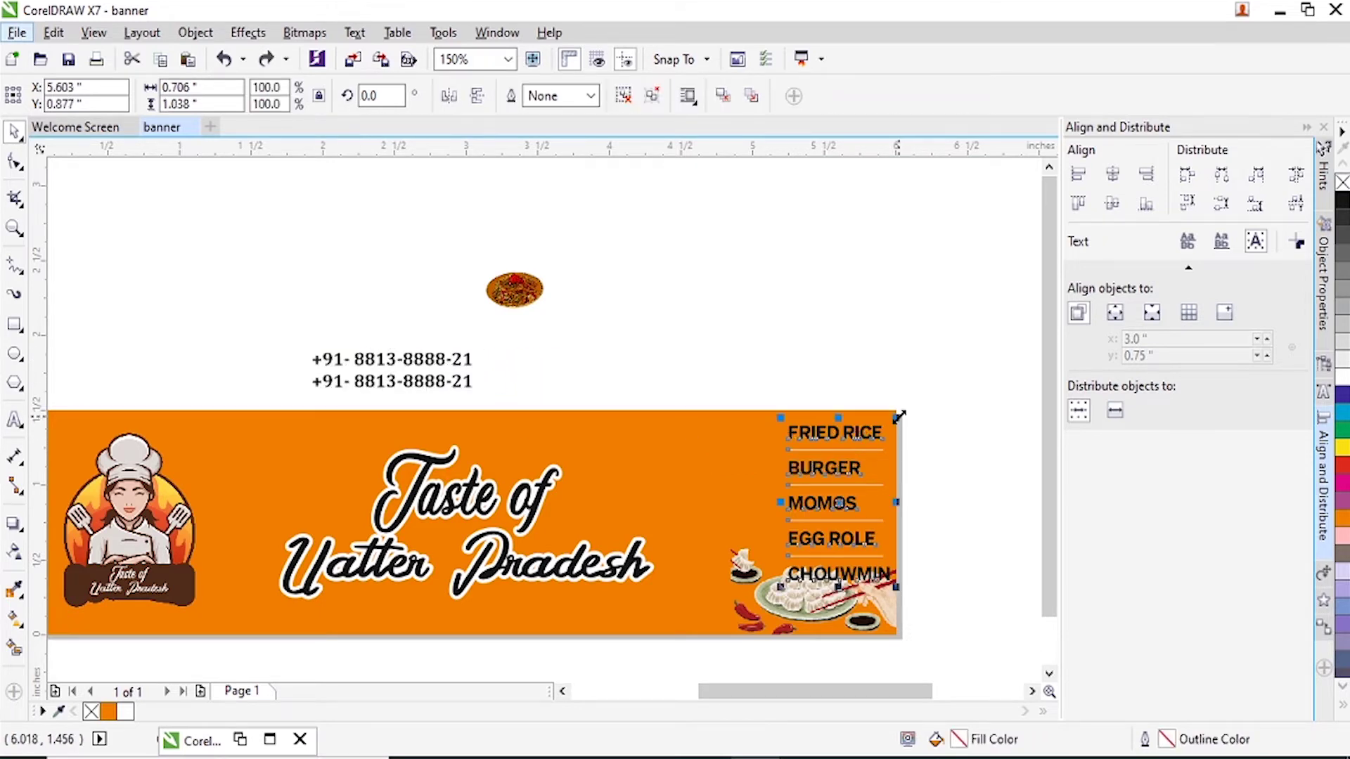
drag(897, 417, 880, 439)
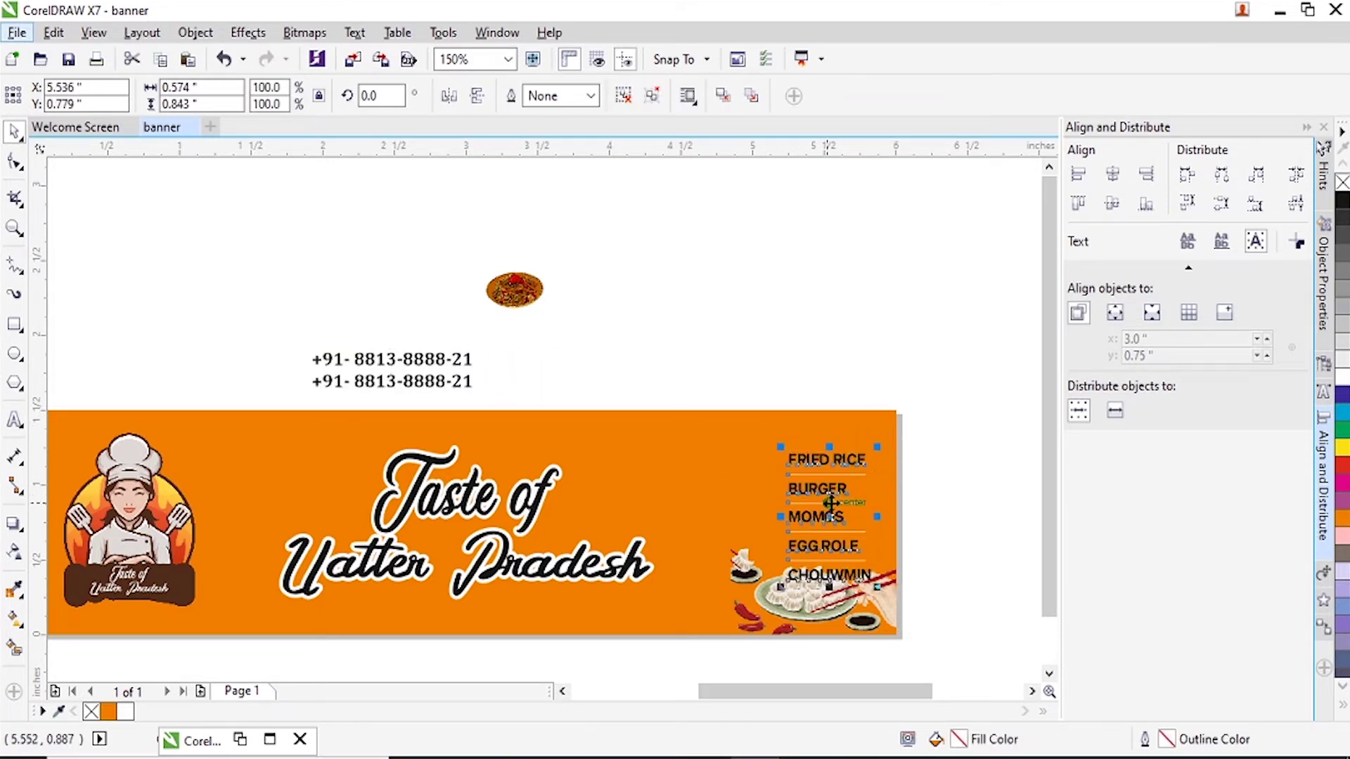
mouse_move(828, 504)
mouse_down()
mouse_move(848, 481)
mouse_move(830, 480)
mouse_up()
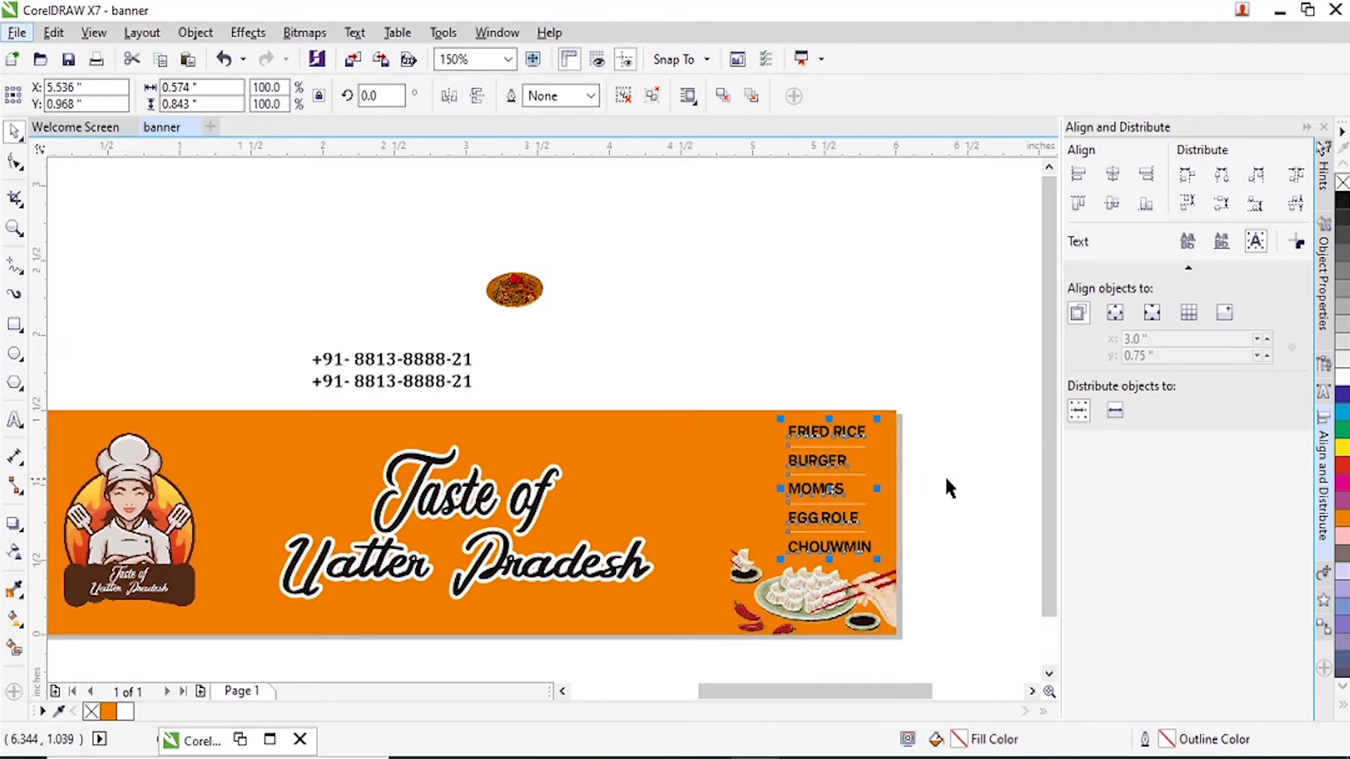
key(Down)
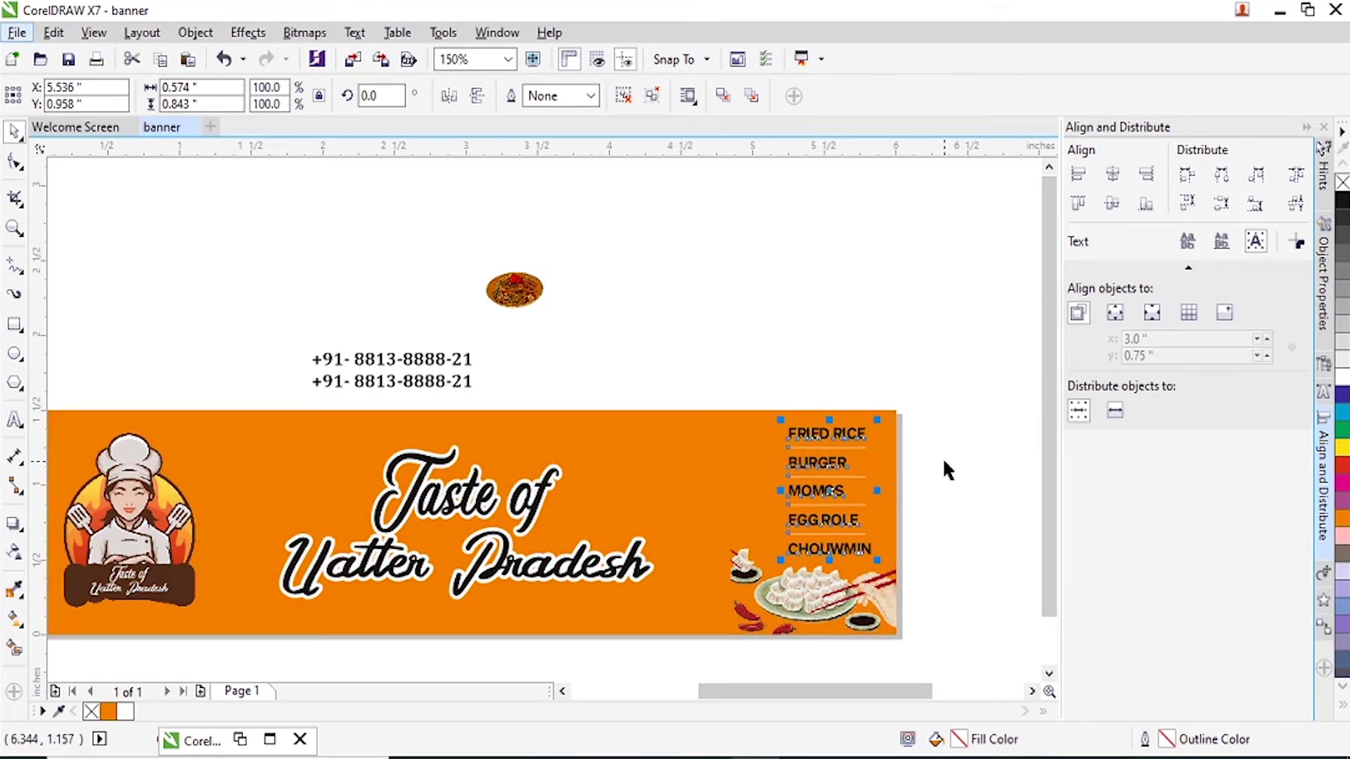
key(Down)
key(Right)
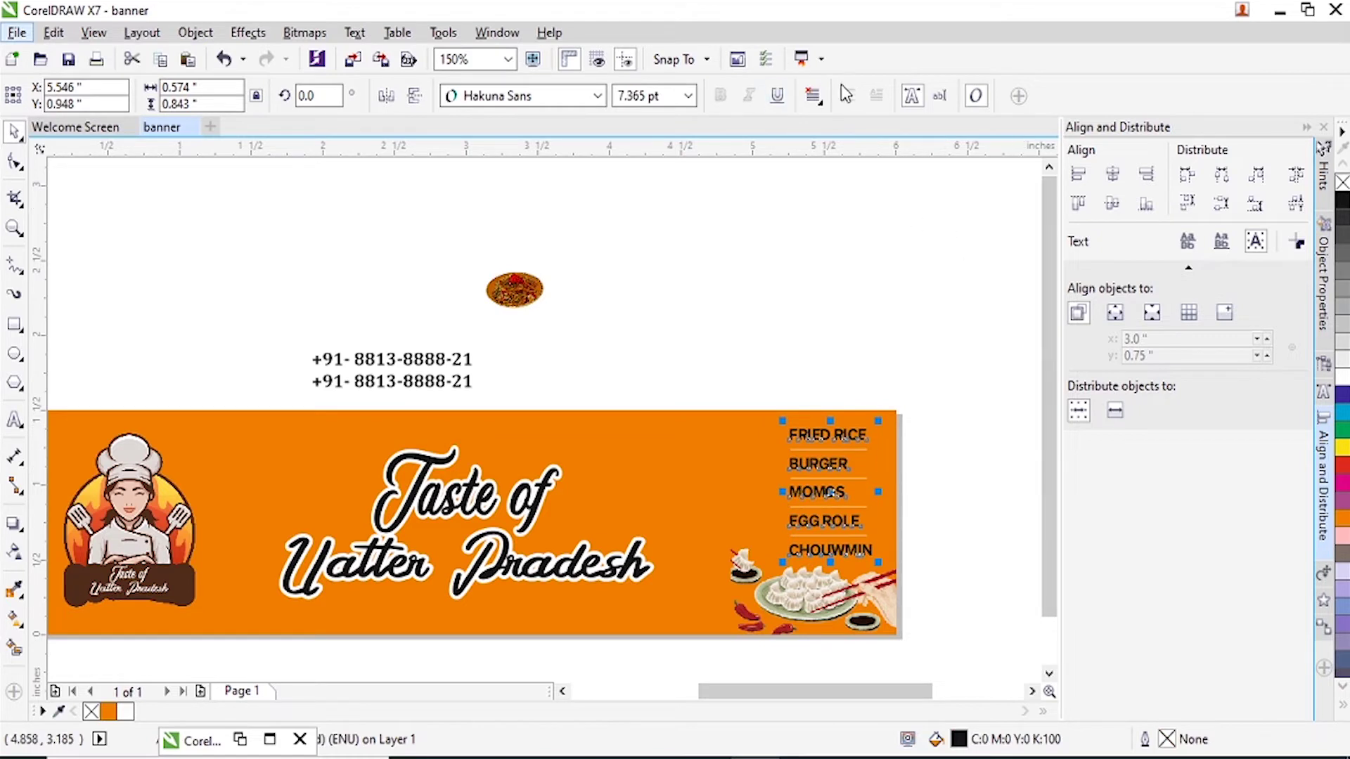
Step: Right-align the menu text and reselect the menu list
click(814, 96)
click(849, 190)
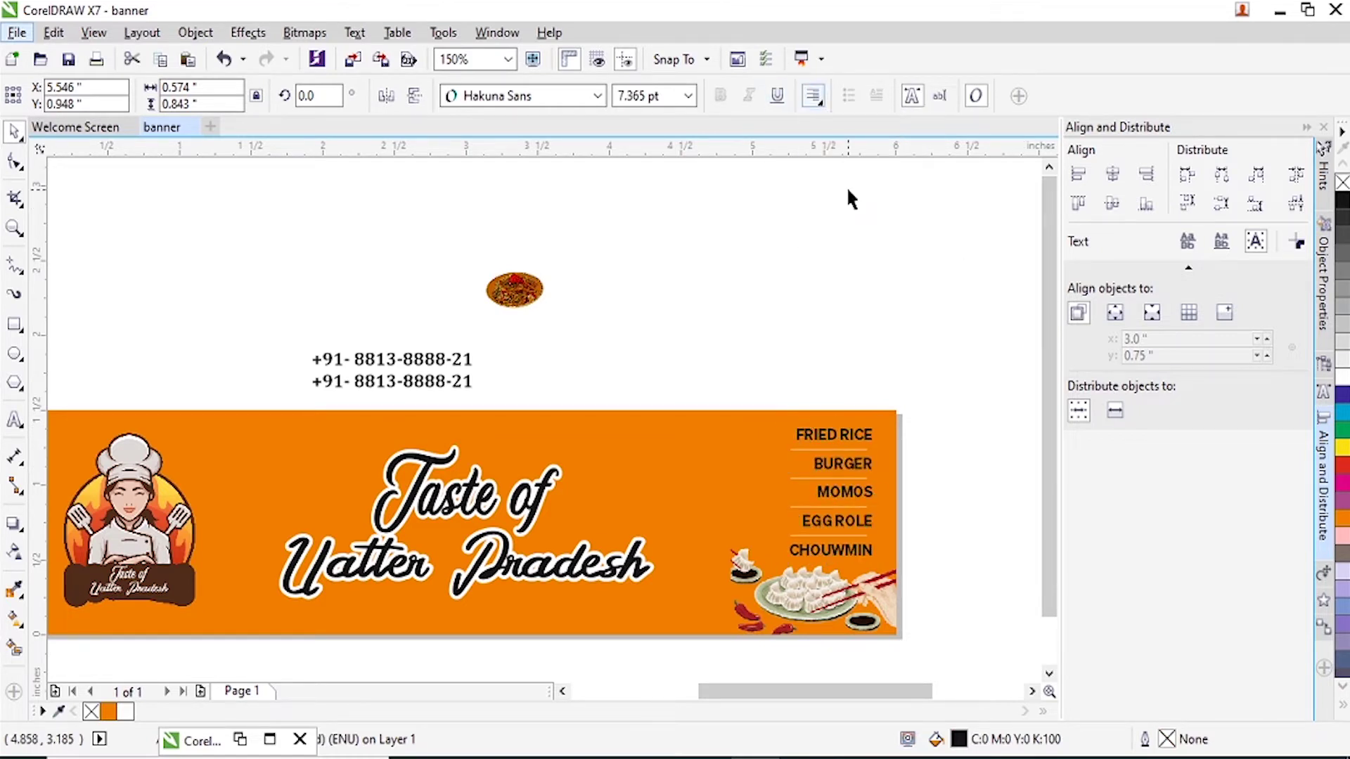
click(920, 383)
drag(995, 364, 761, 561)
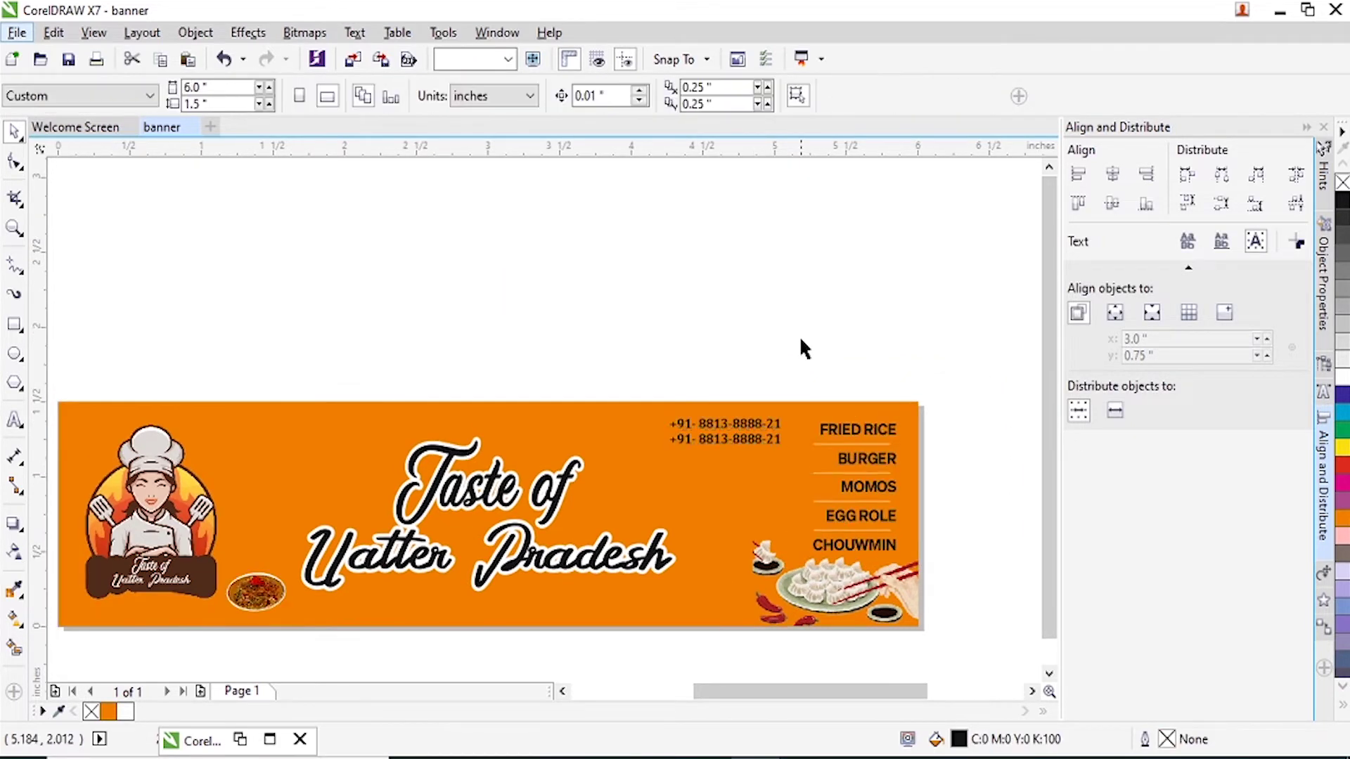
Step: Group the phone-number text and align its top with the menu list's top
click(661, 474)
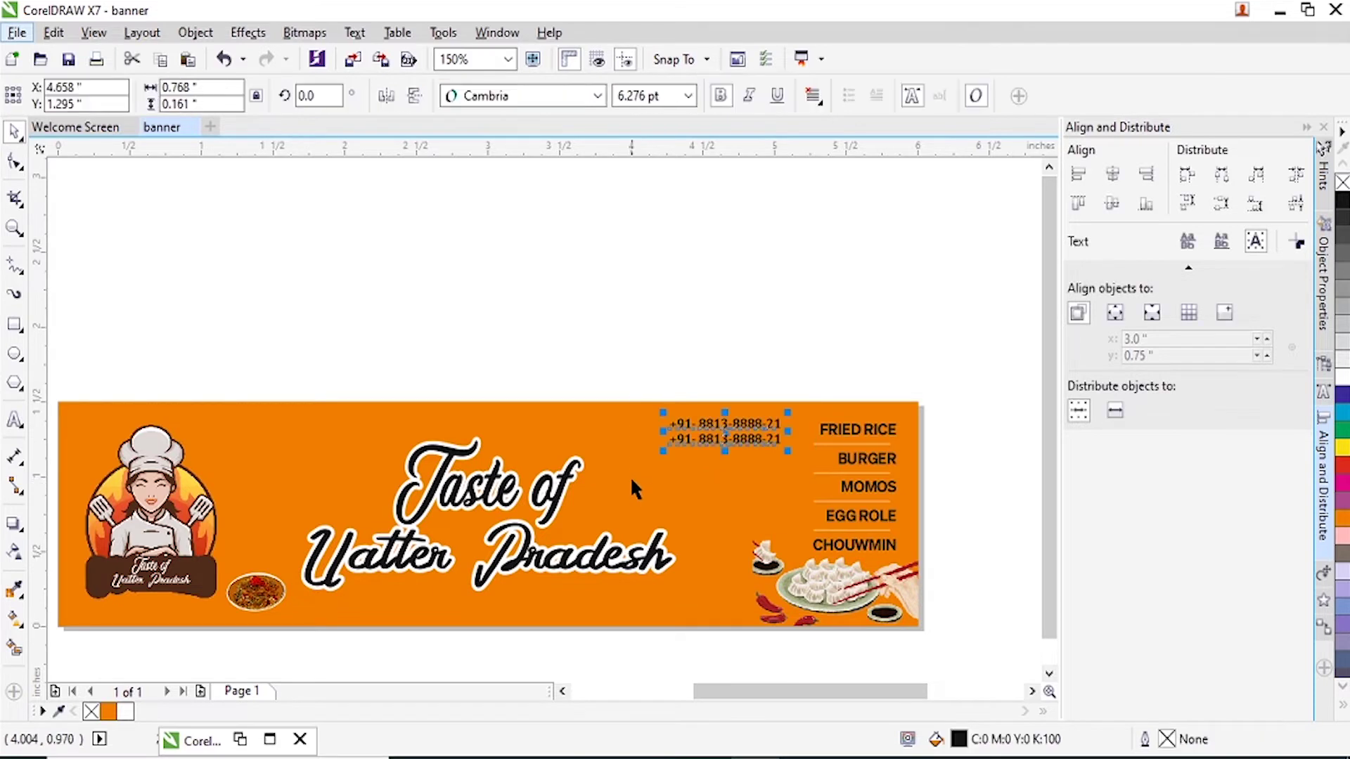
key(ctrl+g)
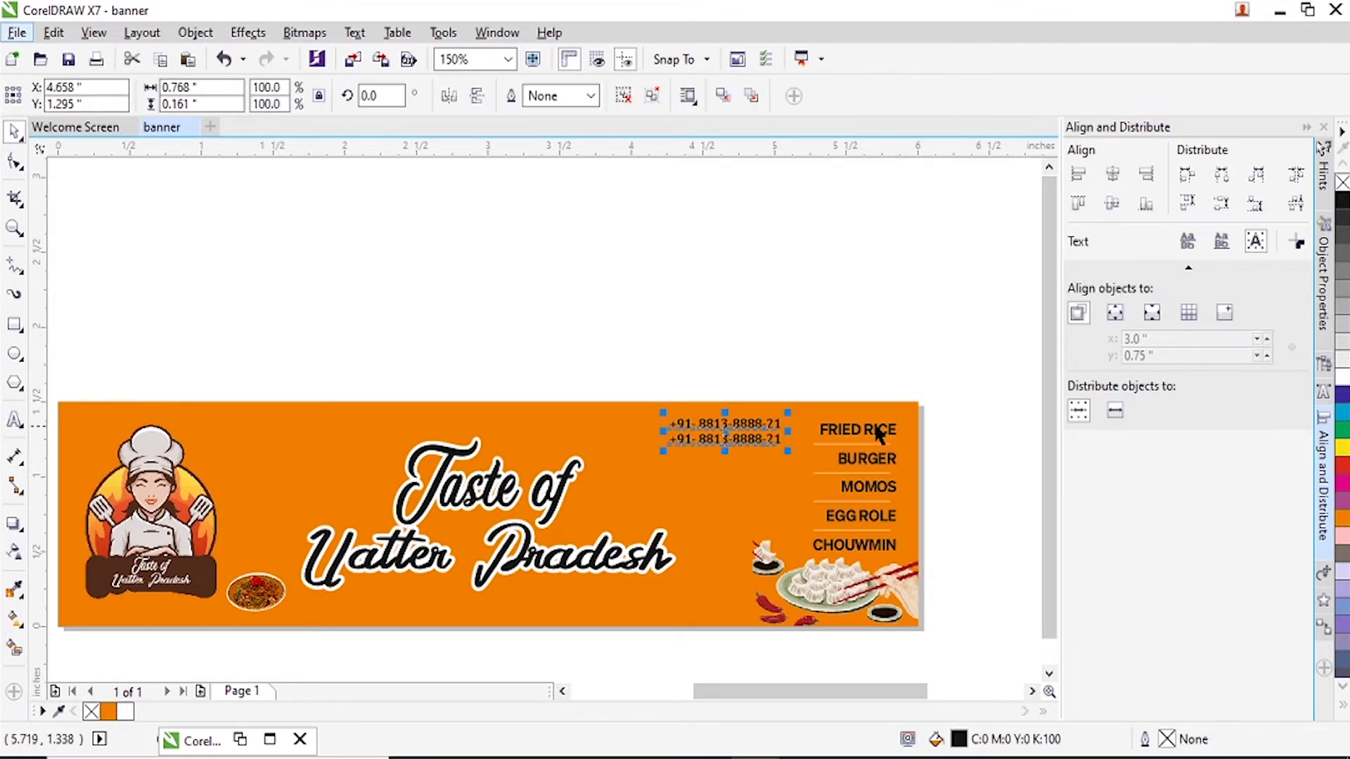
shift+click(865, 430)
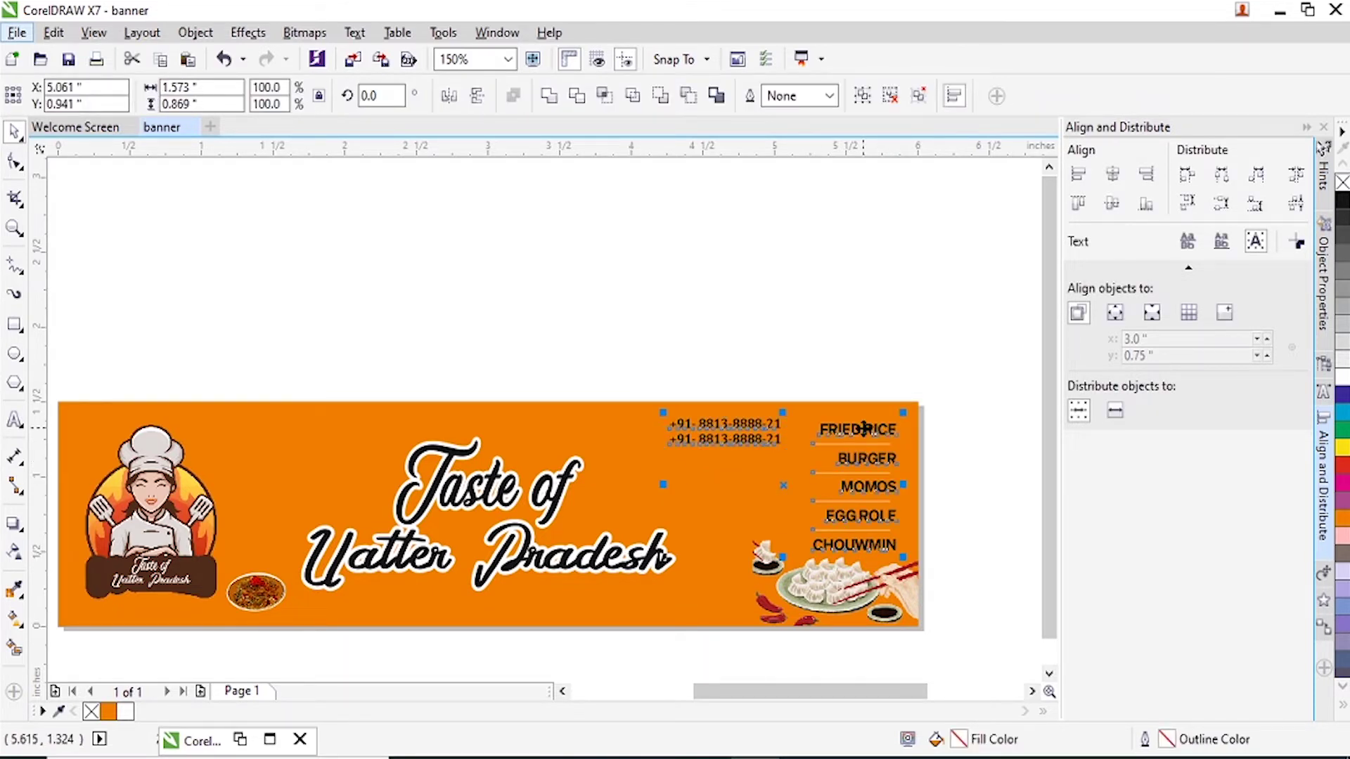
key(t)
click(846, 323)
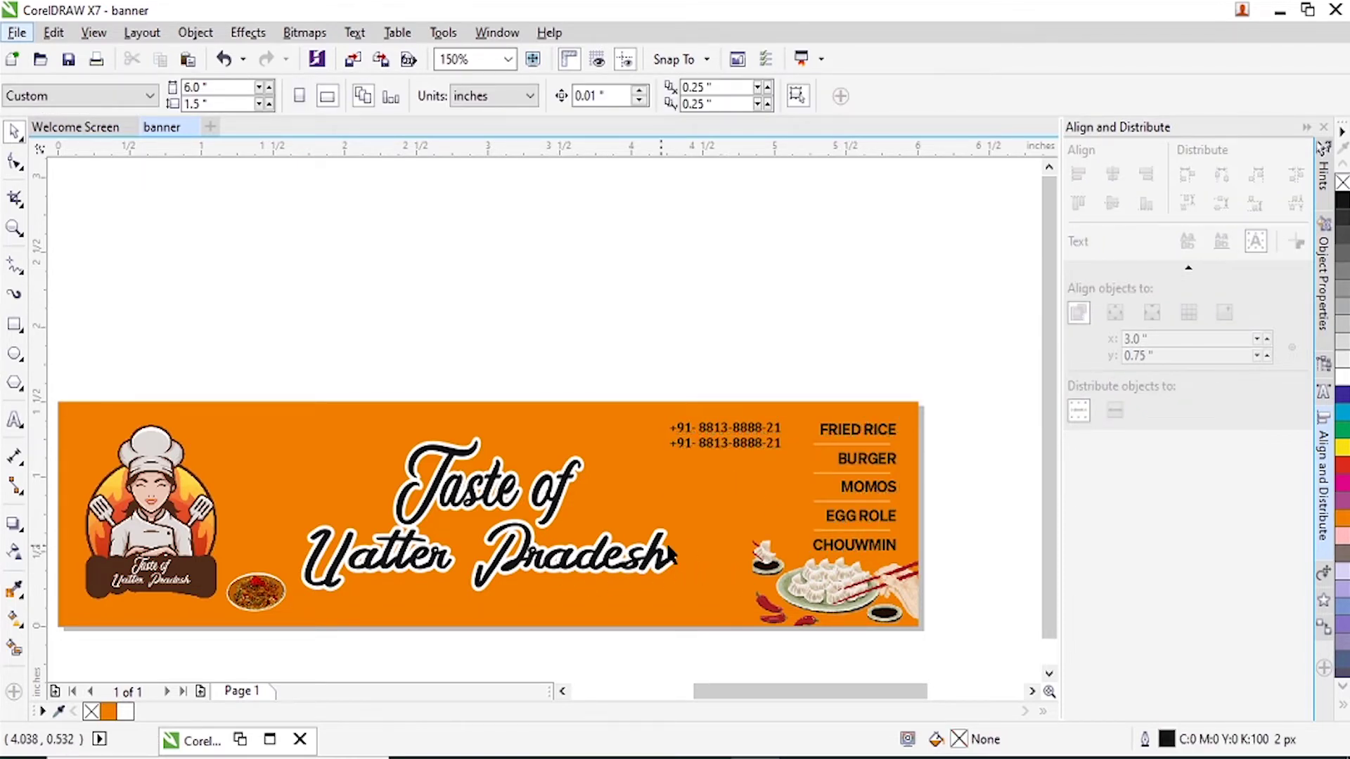
Step: Move the noodle plate to just after the words 'Taste of' in the title
scroll(694, 547, down, 2)
scroll(695, 547, up, 2)
click(243, 606)
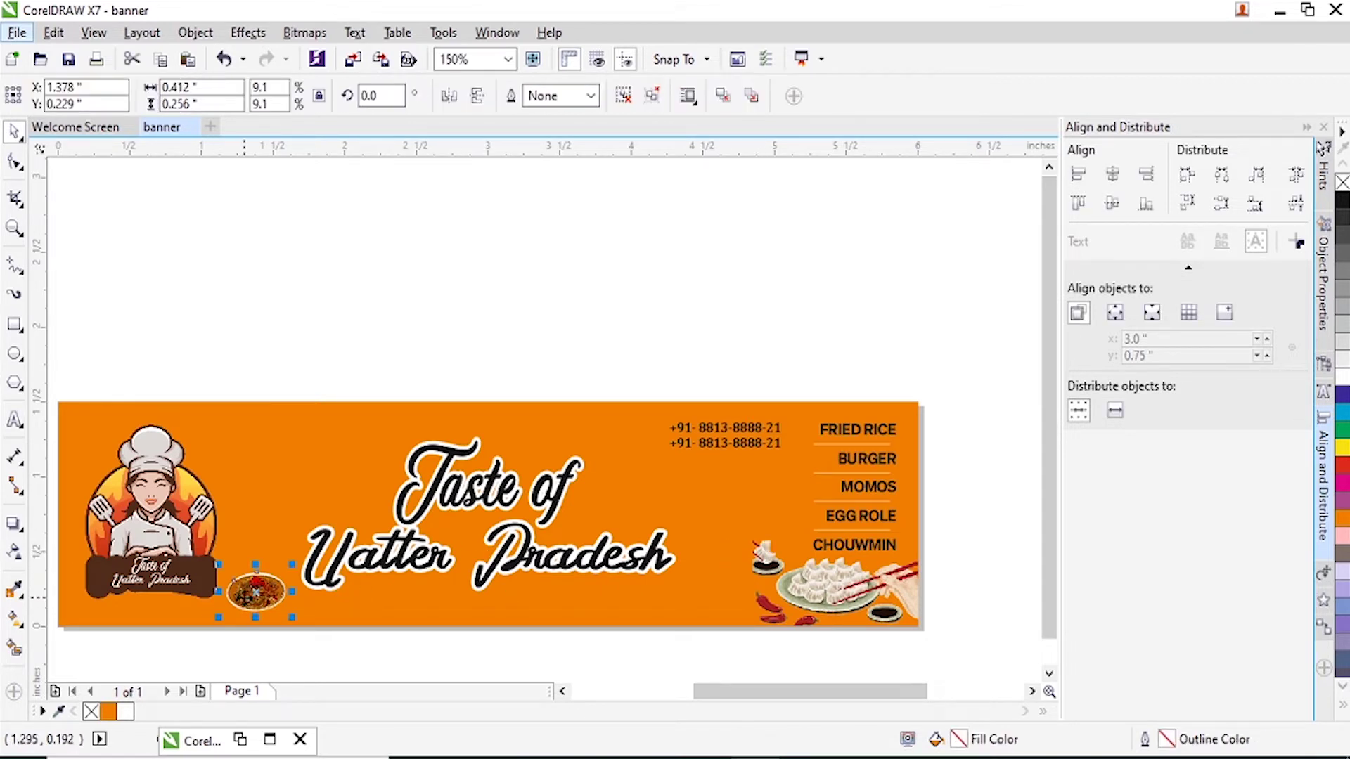
drag(246, 598, 499, 662)
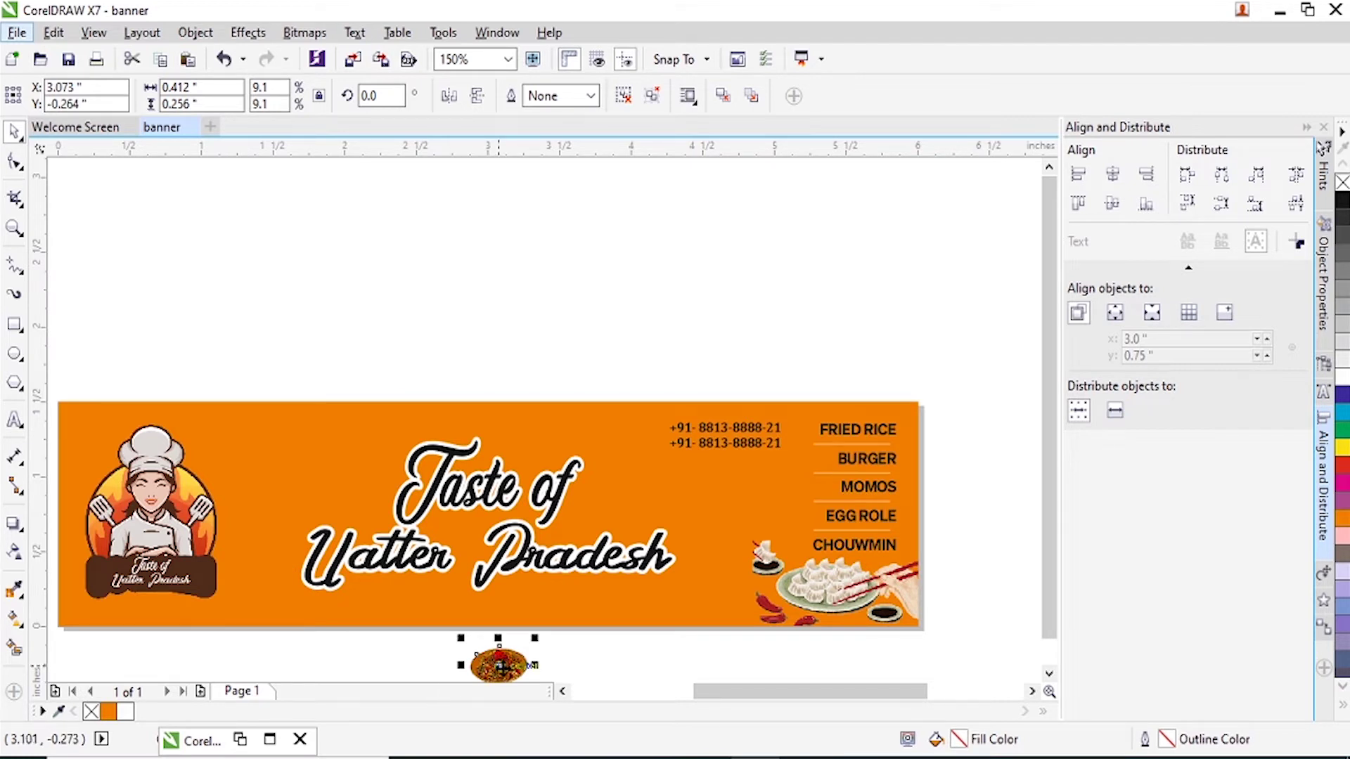
mouse_move(501, 667)
mouse_down()
mouse_move(613, 498)
mouse_move(556, 457)
mouse_up()
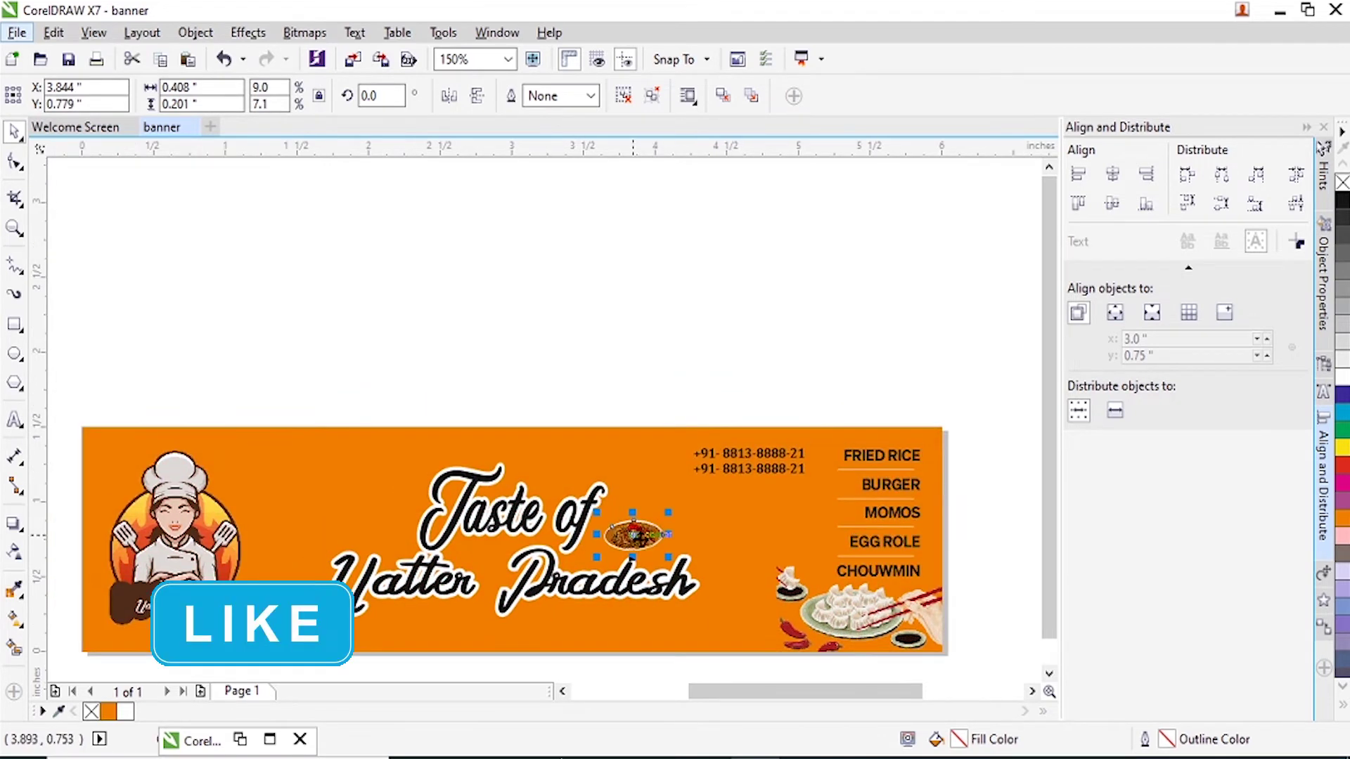
Step: Draw a flat black, outline-free ellipse beneath the noodle plate
click(14, 354)
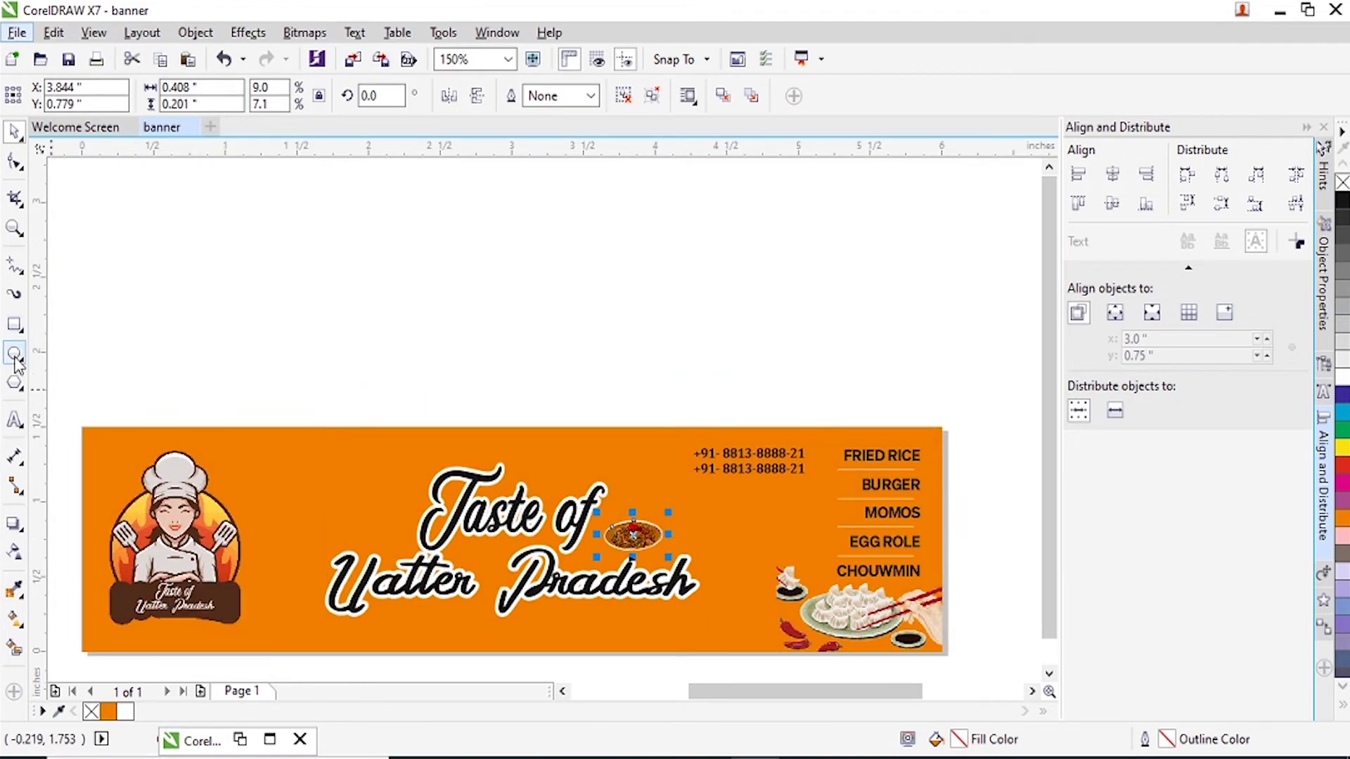
scroll(635, 555, up, 2)
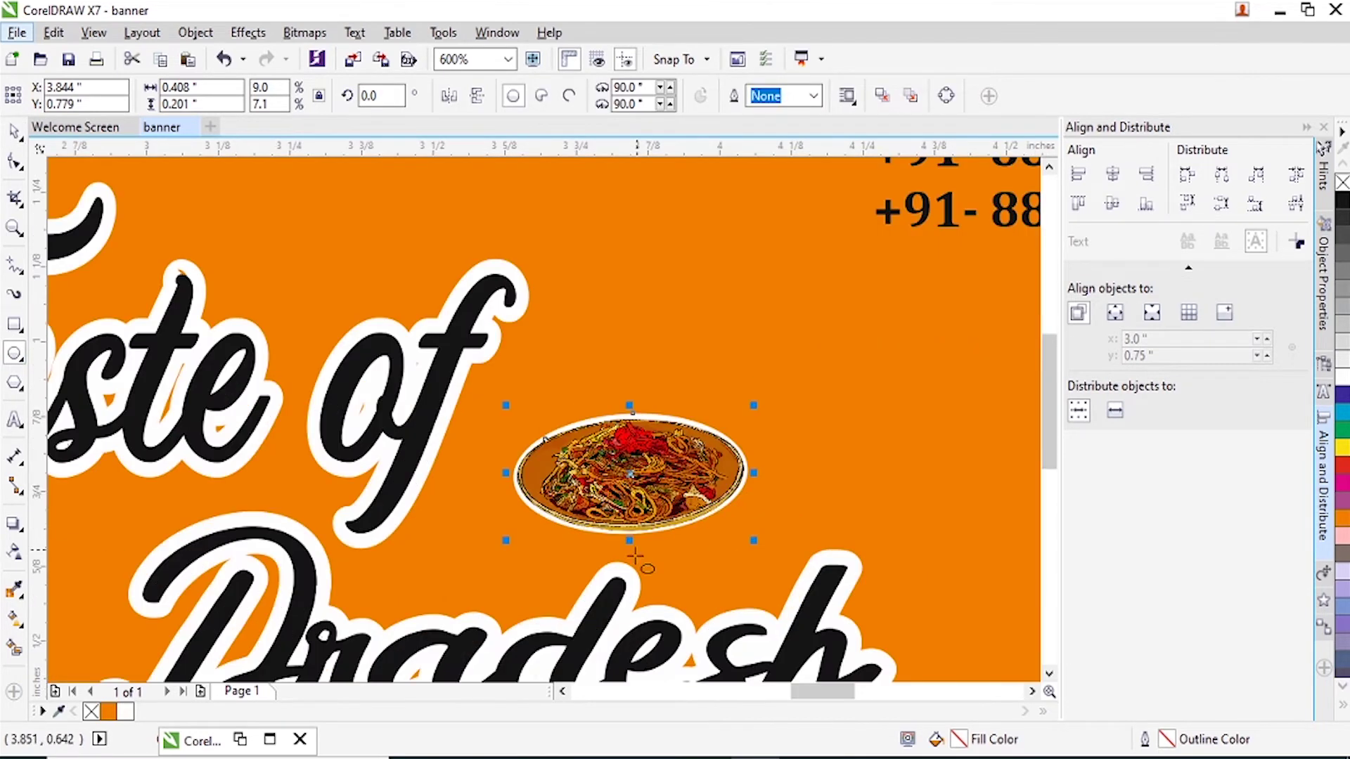
drag(750, 524, 514, 547)
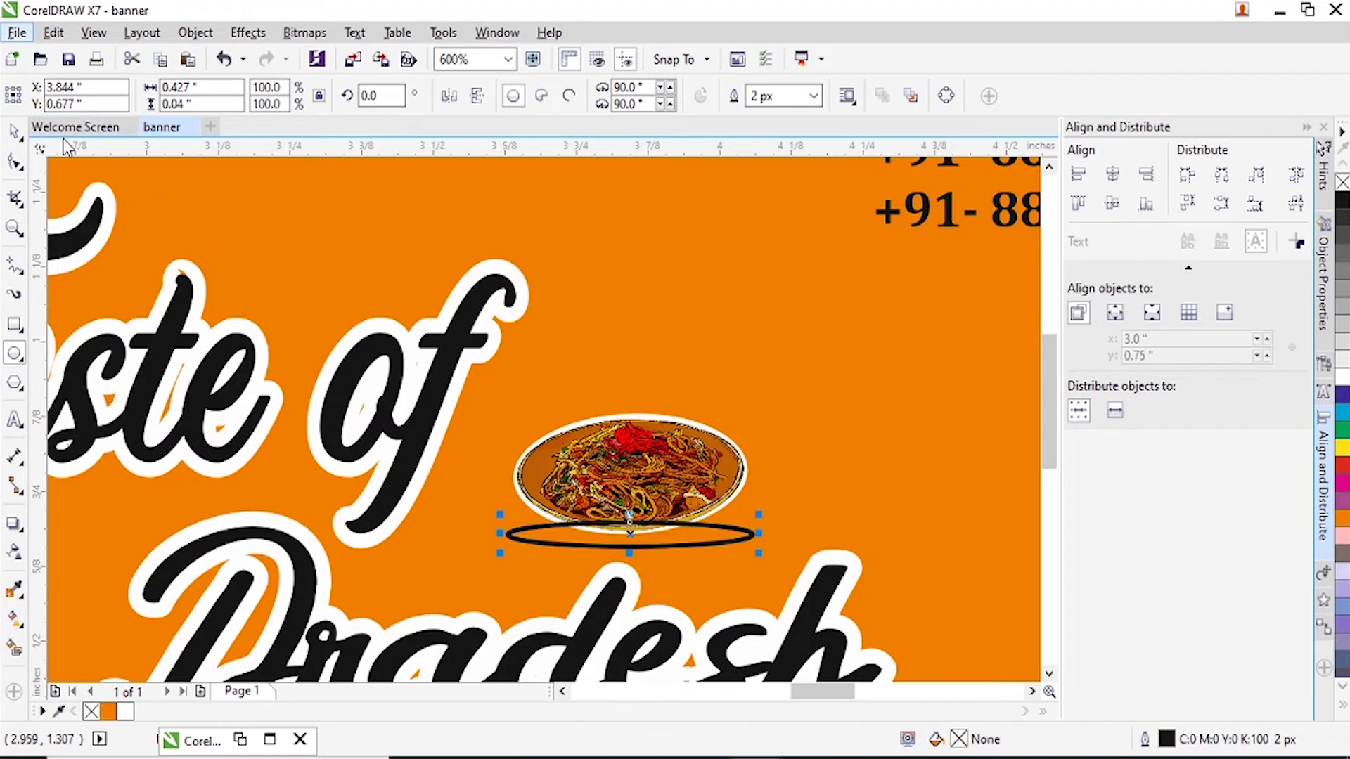
click(1343, 204)
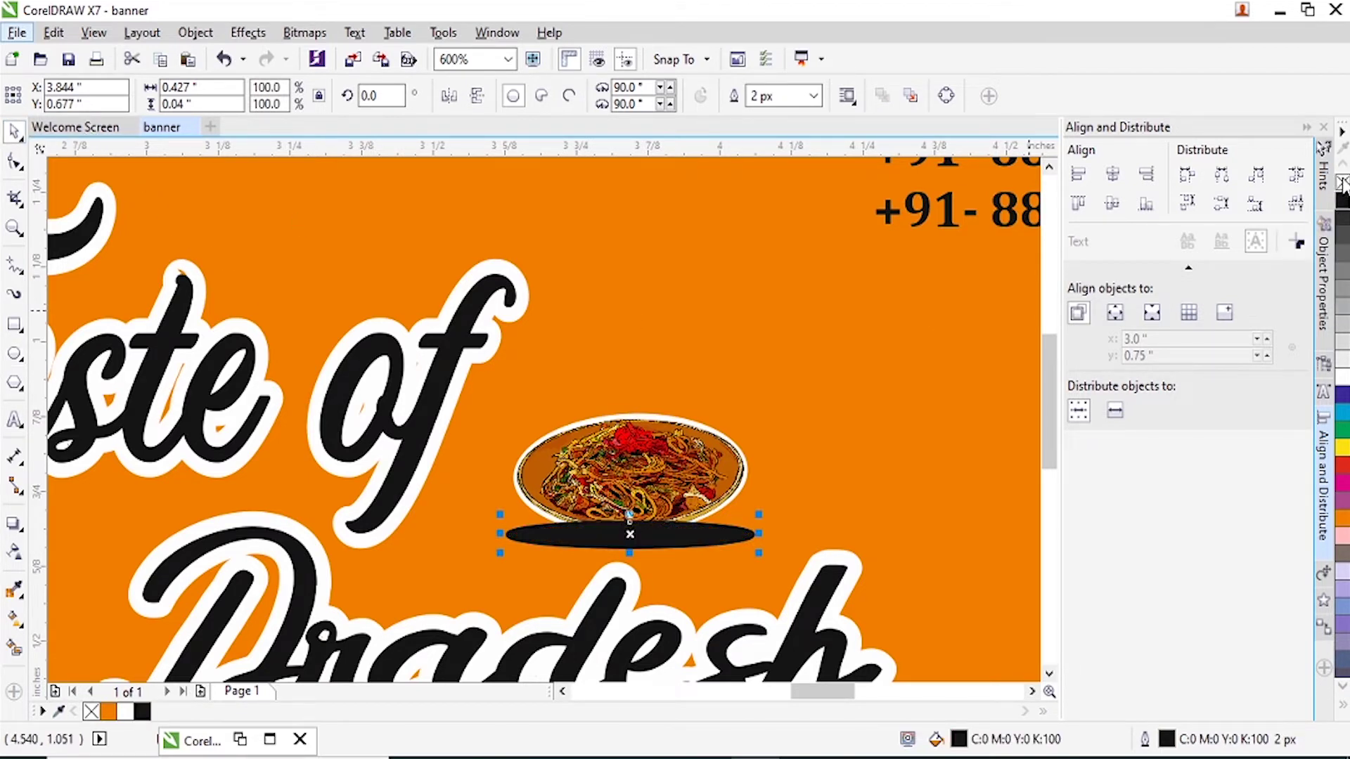
right_click(1343, 184)
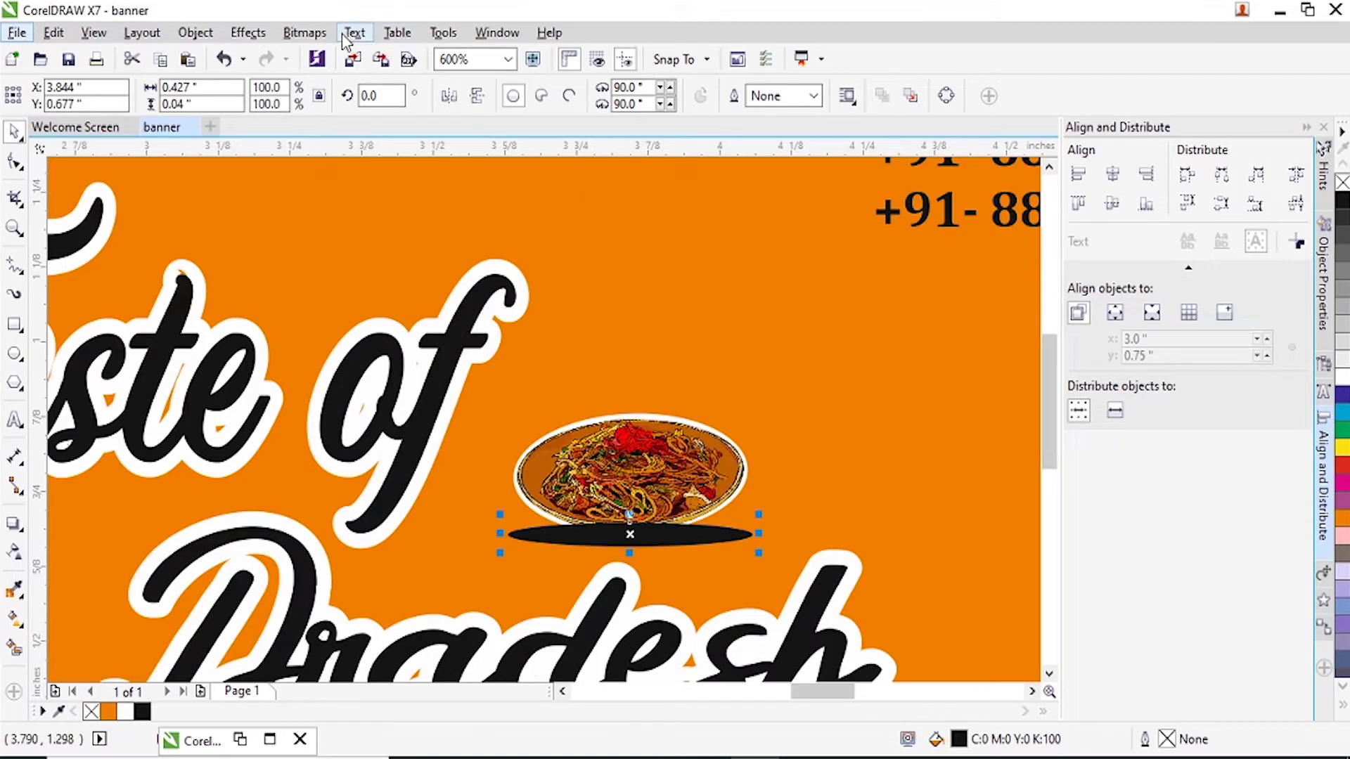
Step: Convert the ellipse to a bitmap and apply a 4.6-pixel Gaussian Blur
click(295, 36)
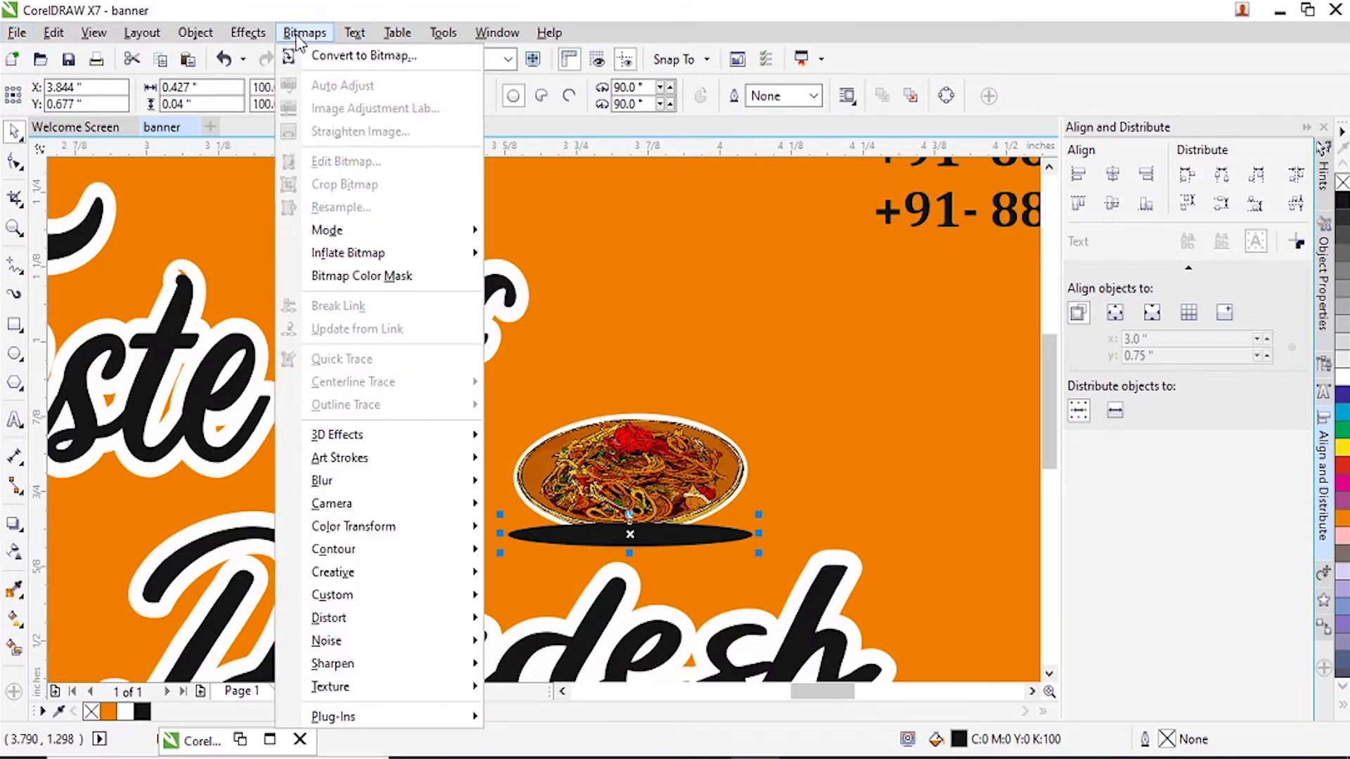
click(334, 56)
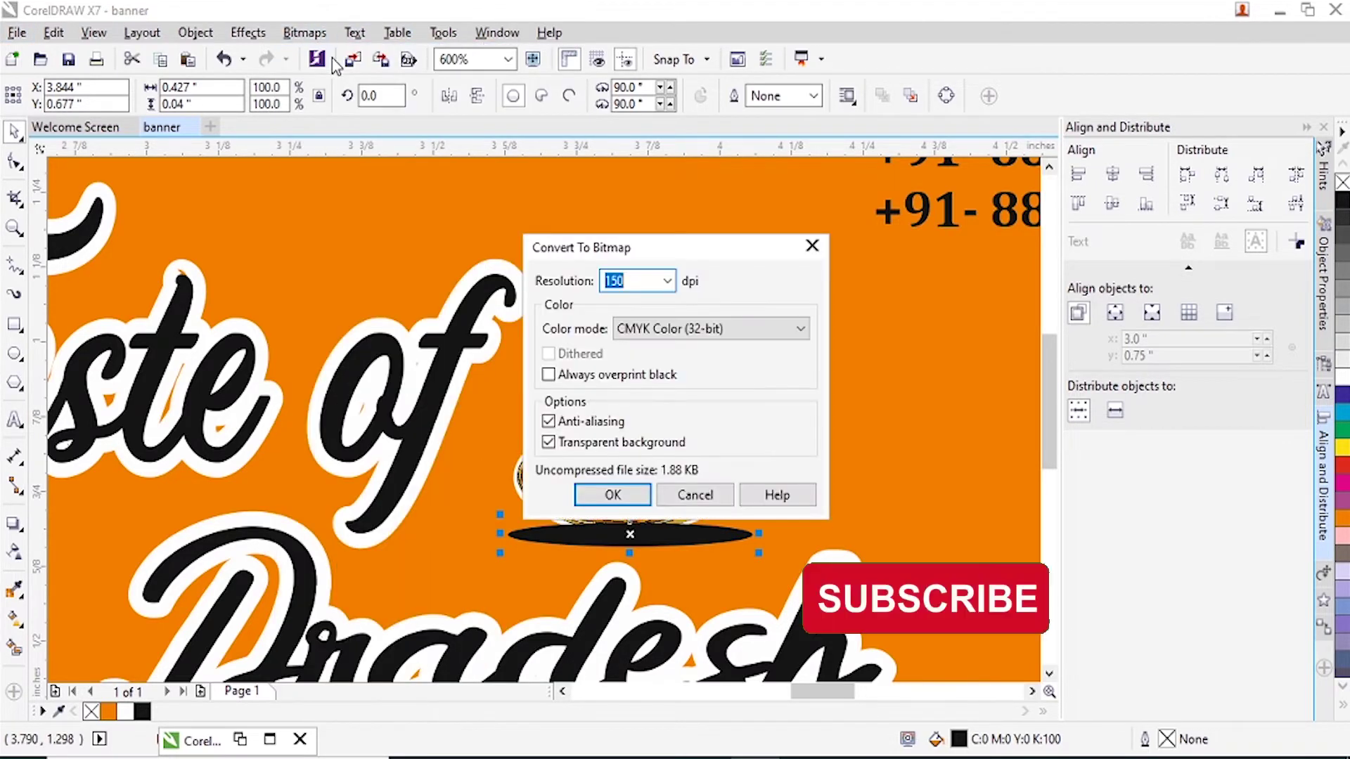
key(Return)
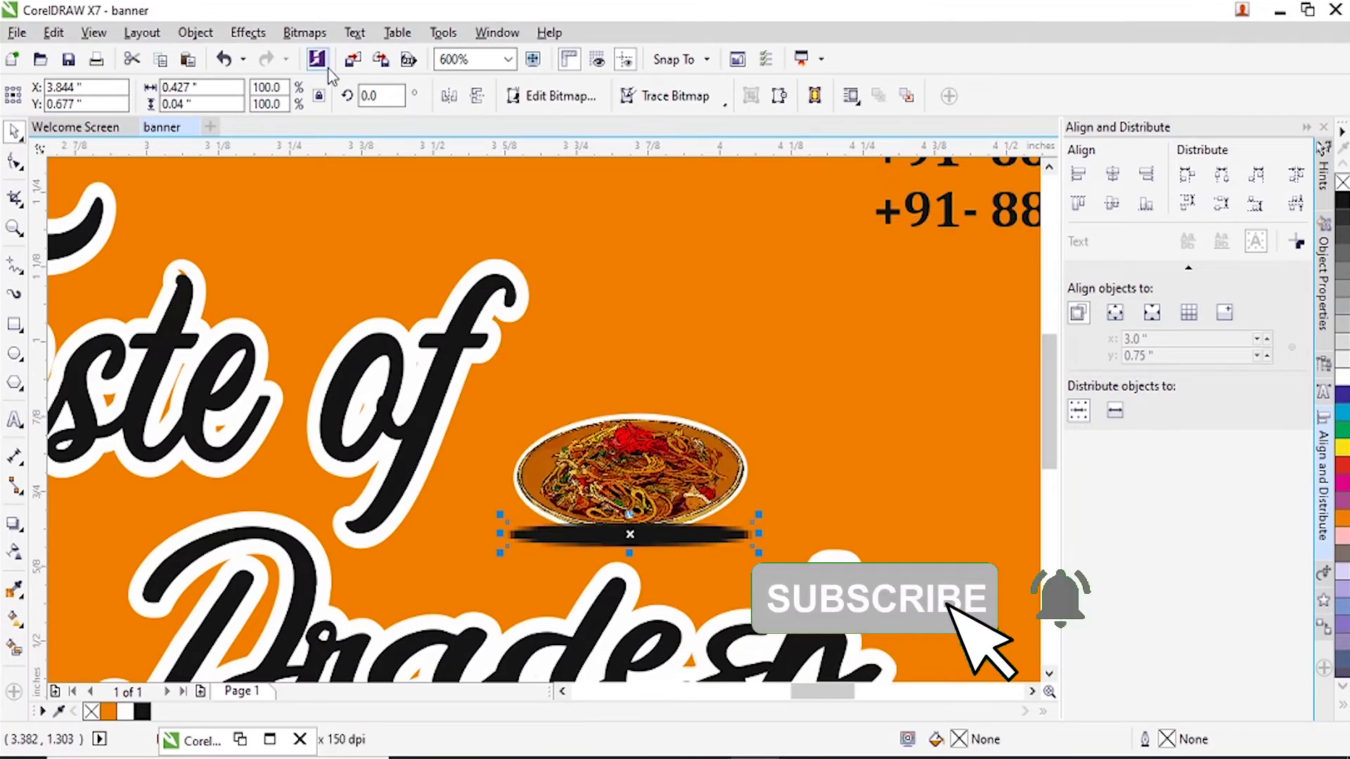
click(305, 33)
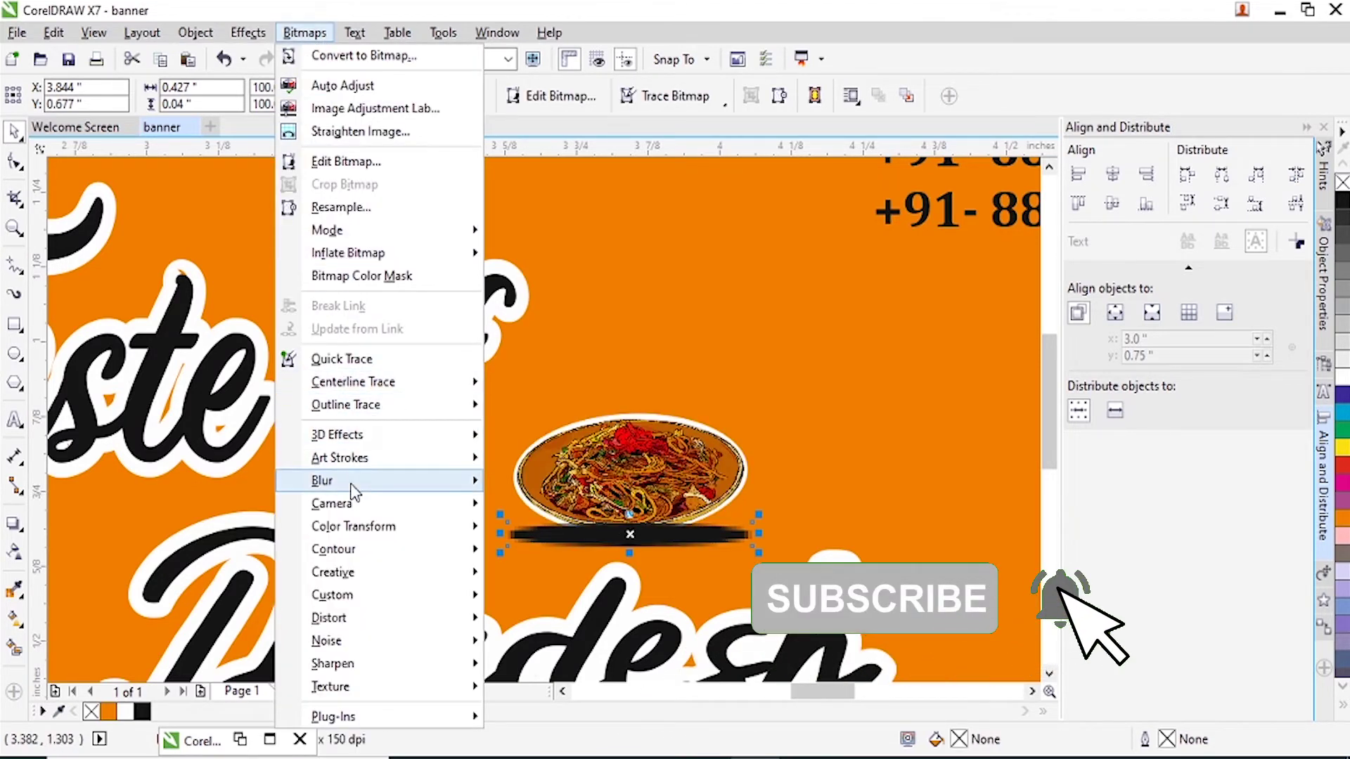
mouse_move(322, 481)
click(573, 502)
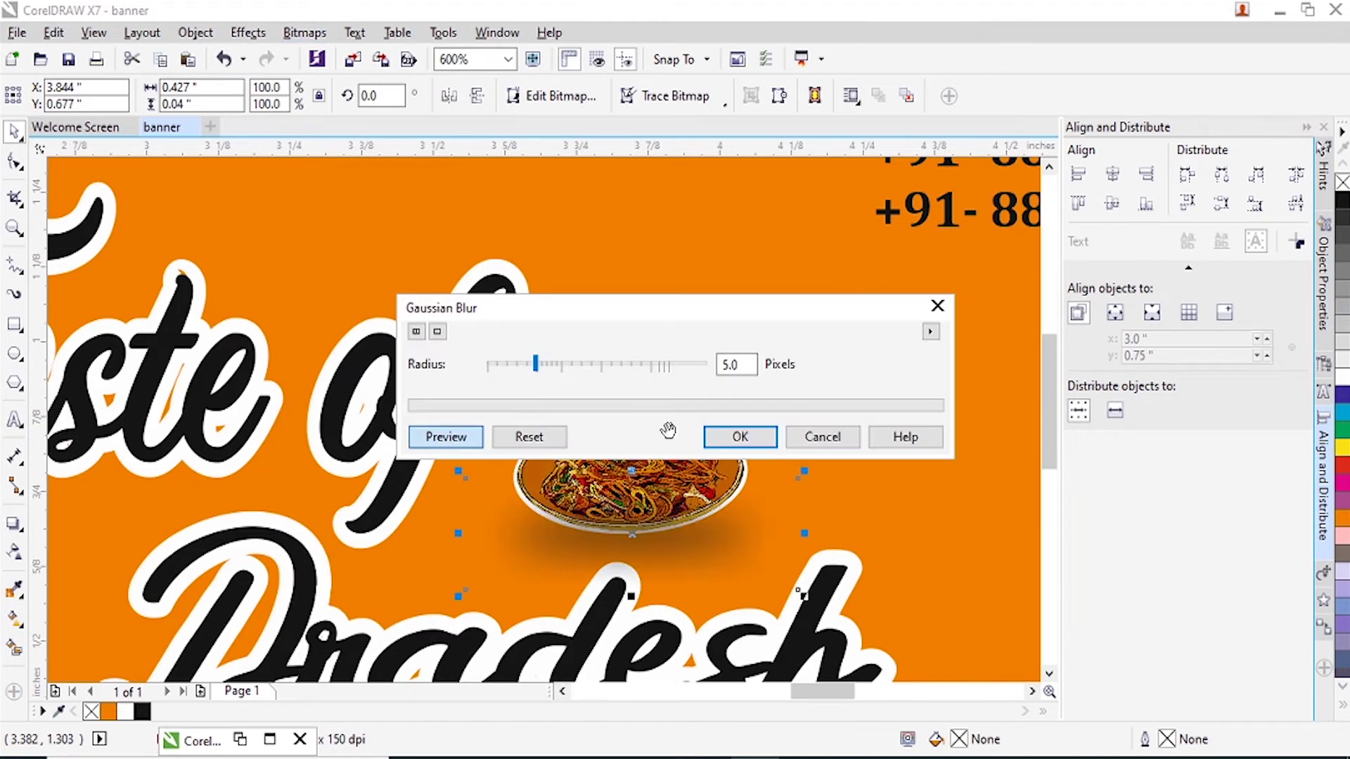
mouse_move(539, 367)
mouse_down()
mouse_move(554, 367)
mouse_move(532, 375)
mouse_up()
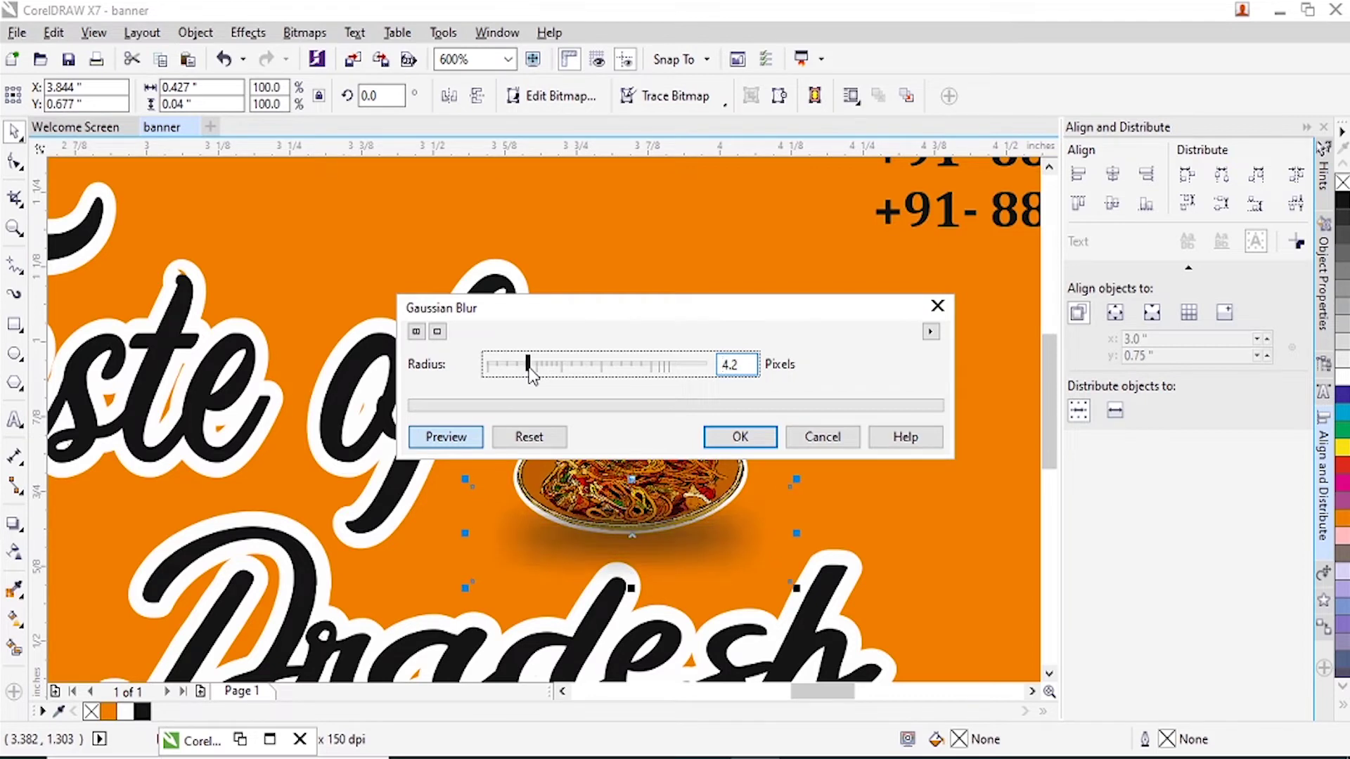
click(752, 435)
scroll(753, 432, down, 2)
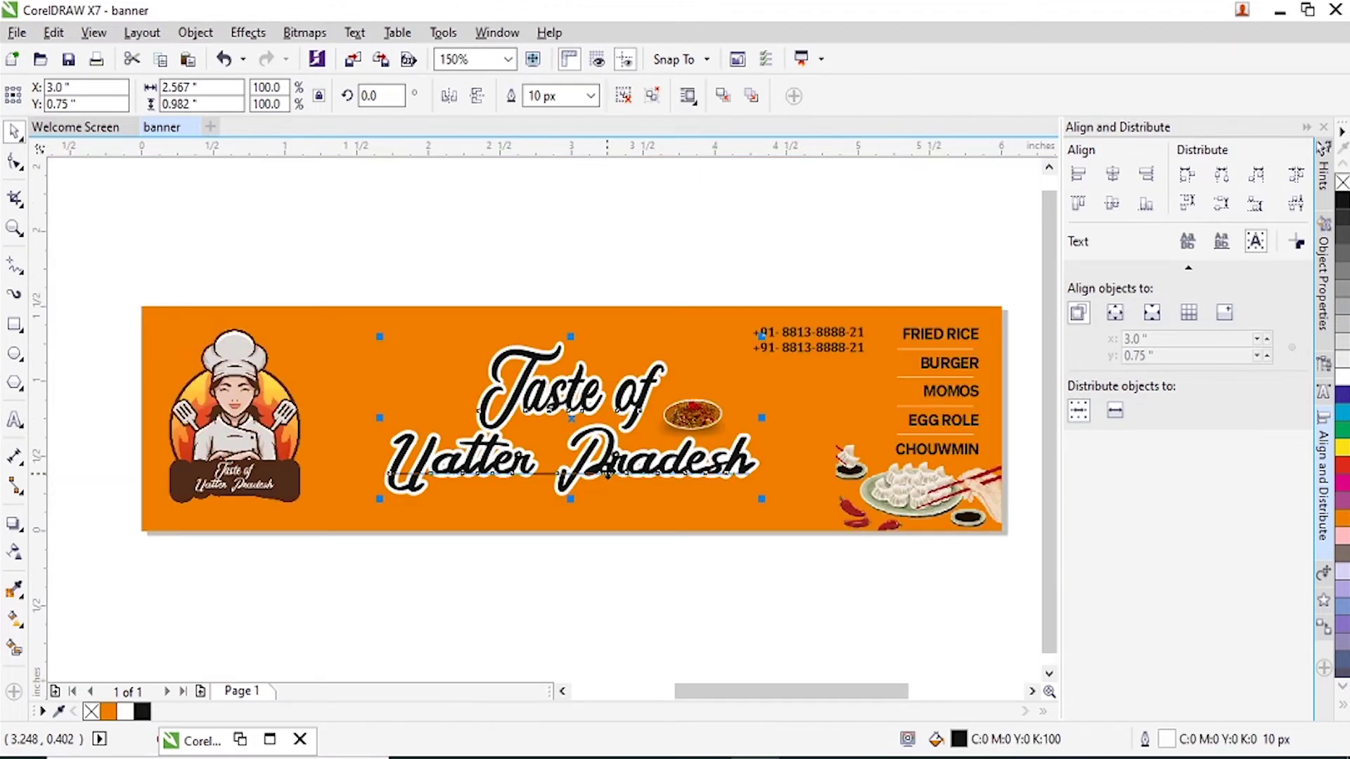
Step: Duplicate the title, recolor the copy, and convert it to a bitmap
key(ctrl+d)
click(1343, 379)
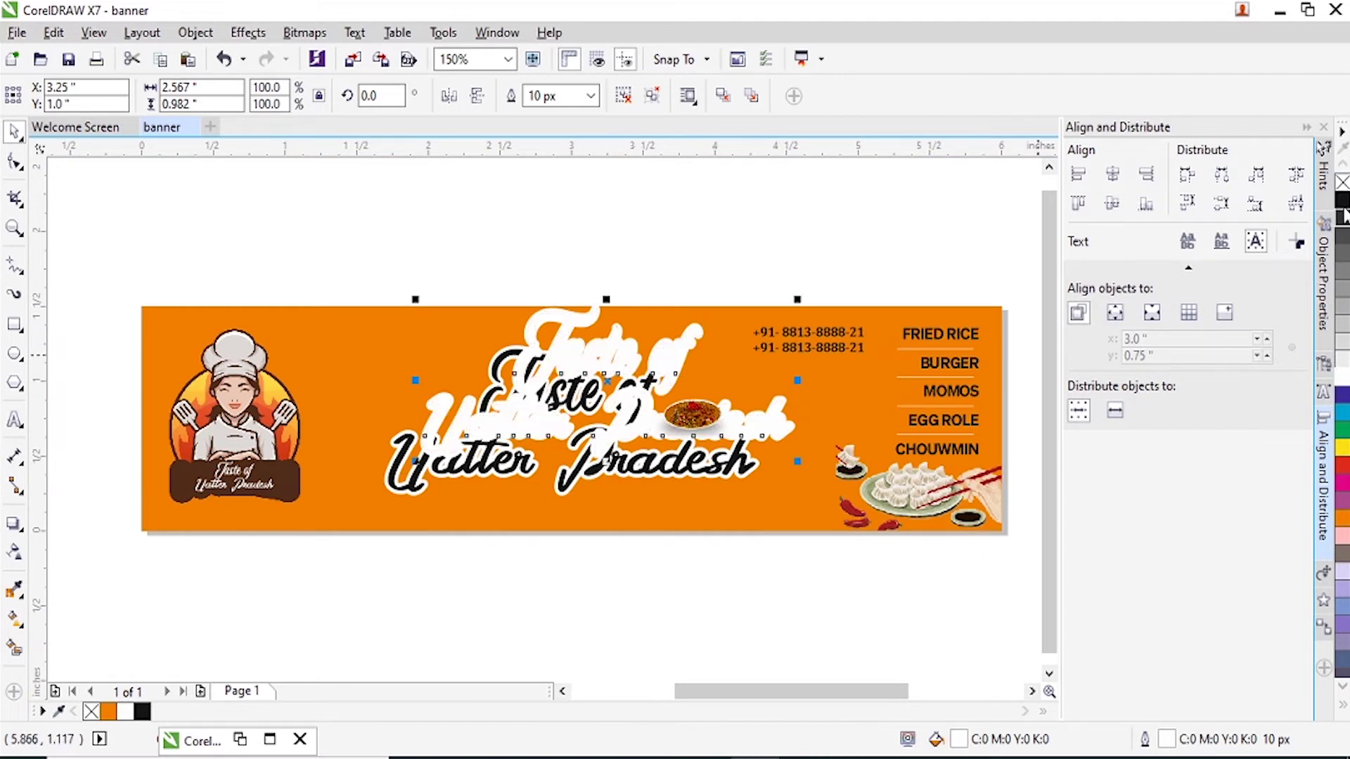
click(304, 33)
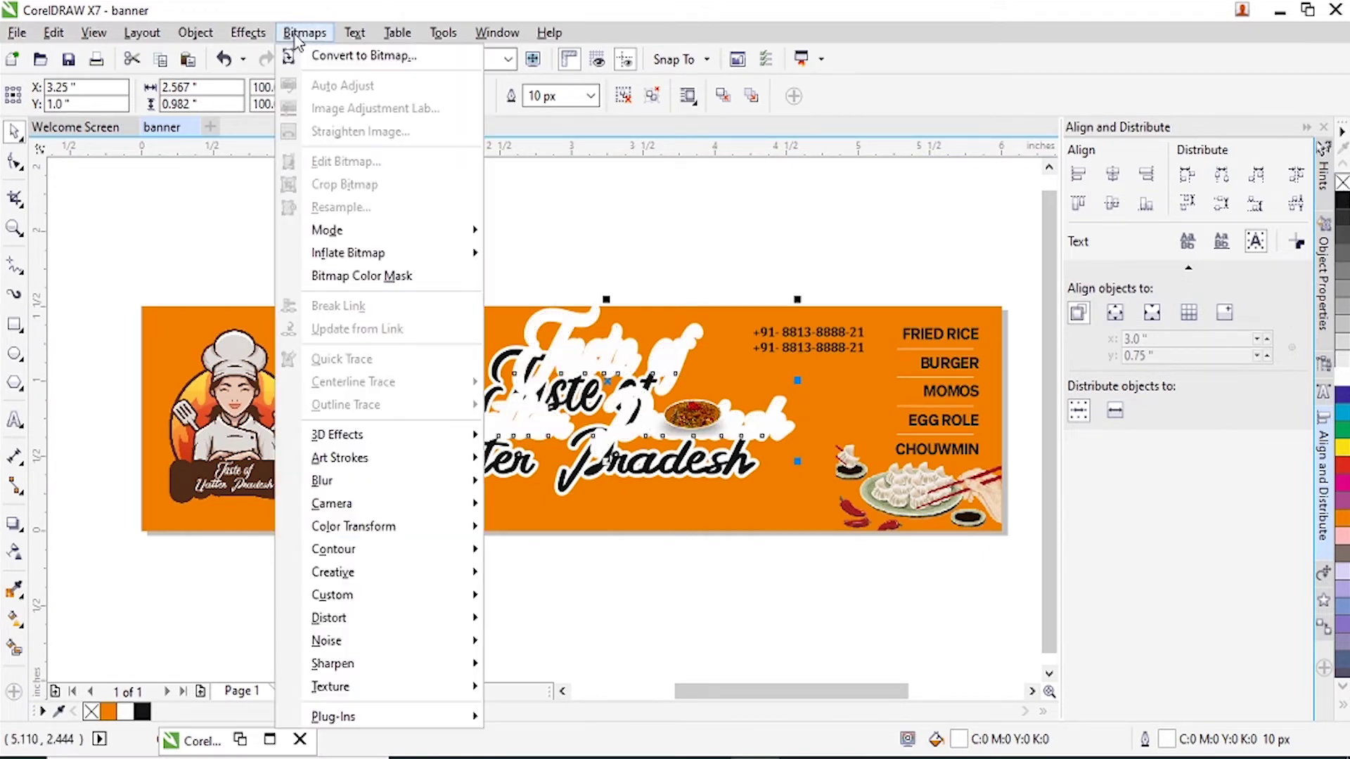
click(338, 54)
click(812, 245)
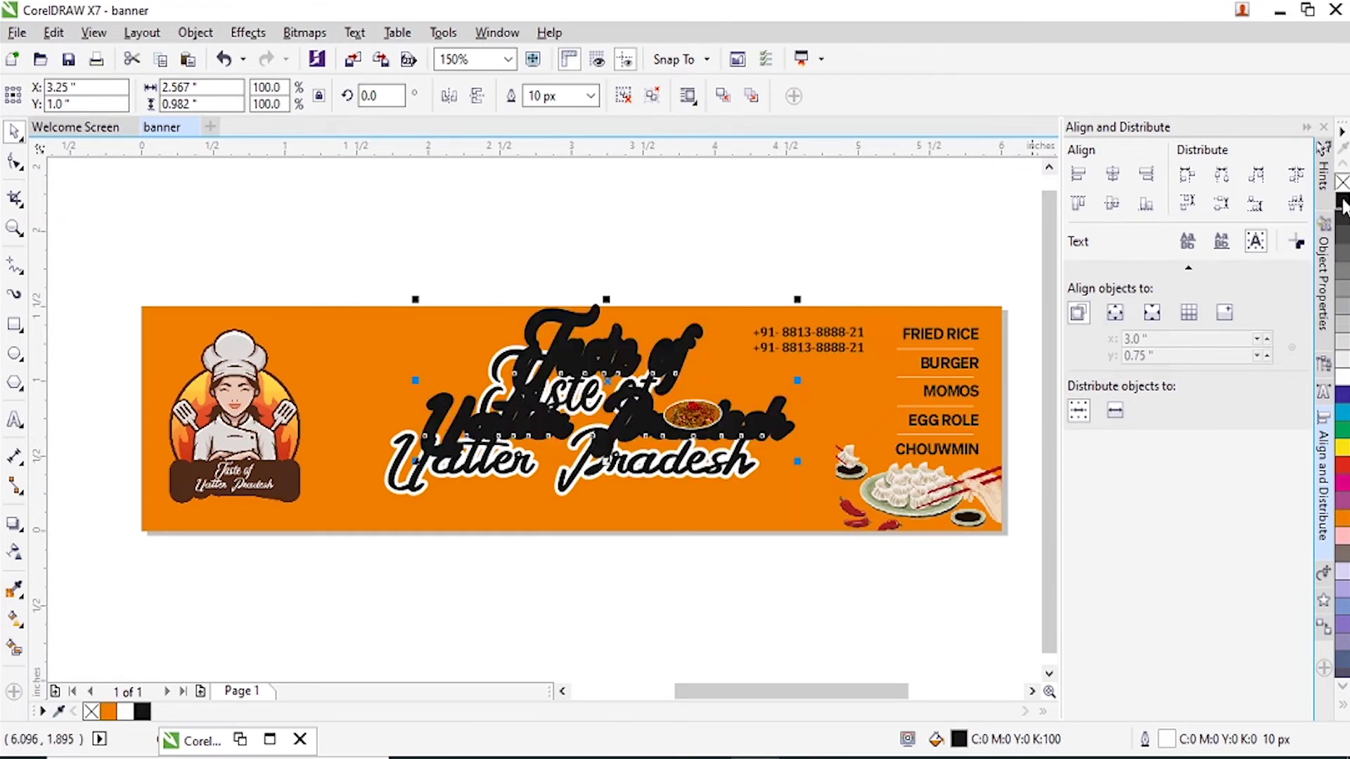
Step: Apply a 6.0-pixel Gaussian Blur to the title copy to form a soft shadow
click(291, 32)
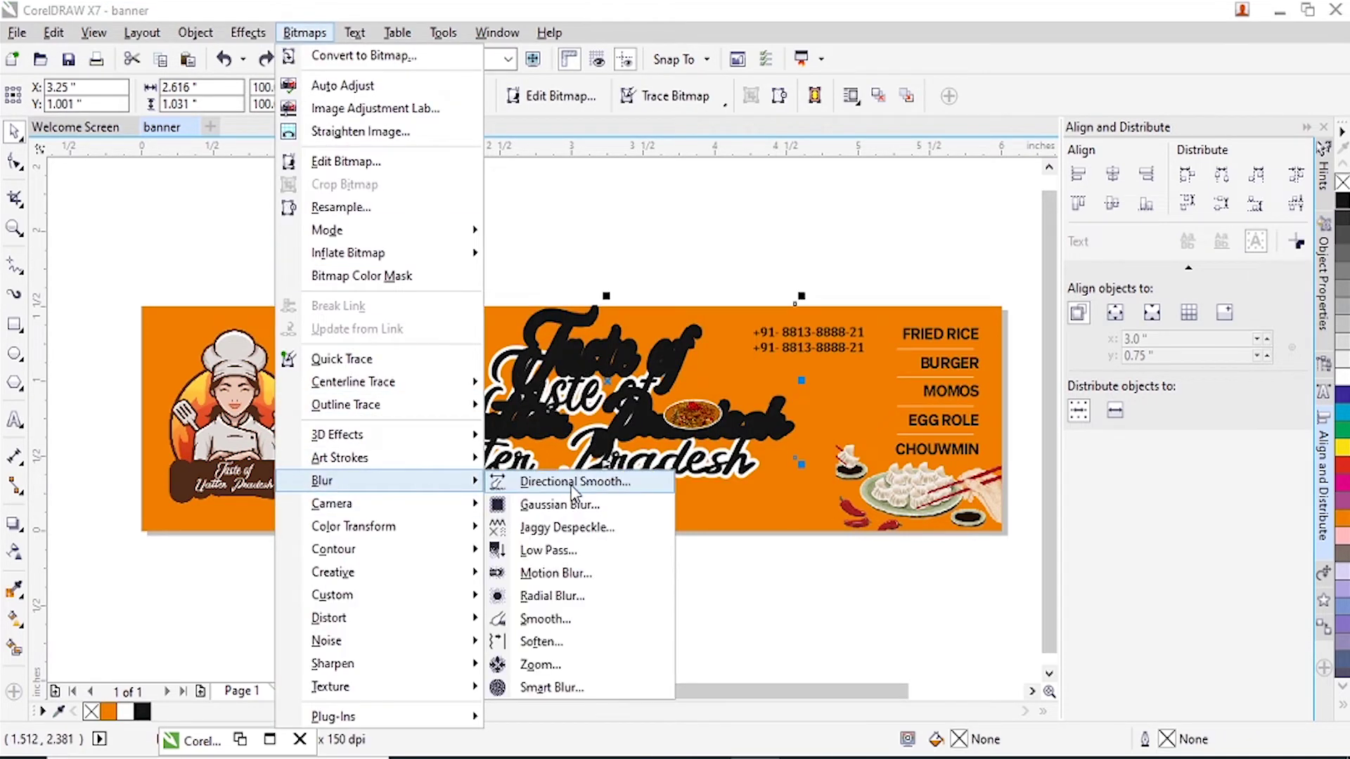
click(555, 500)
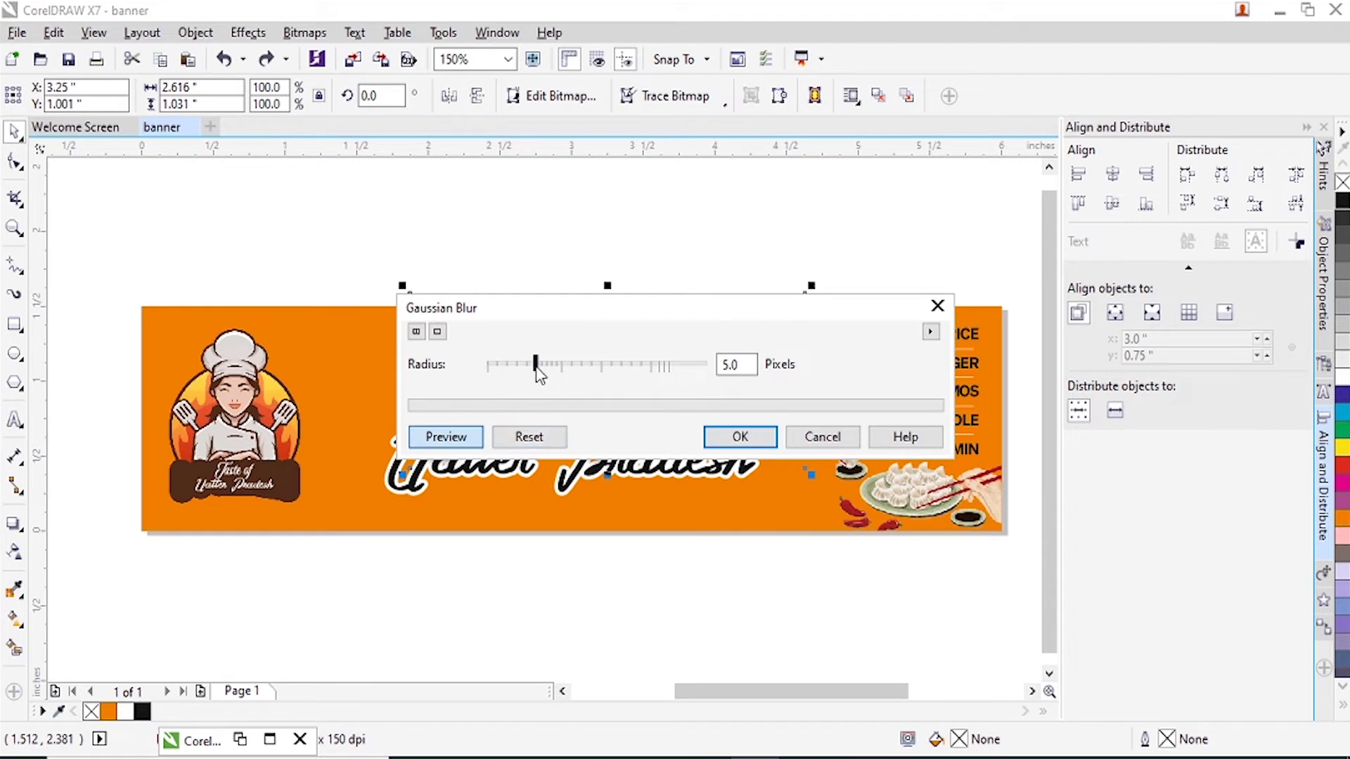
drag(536, 368, 541, 371)
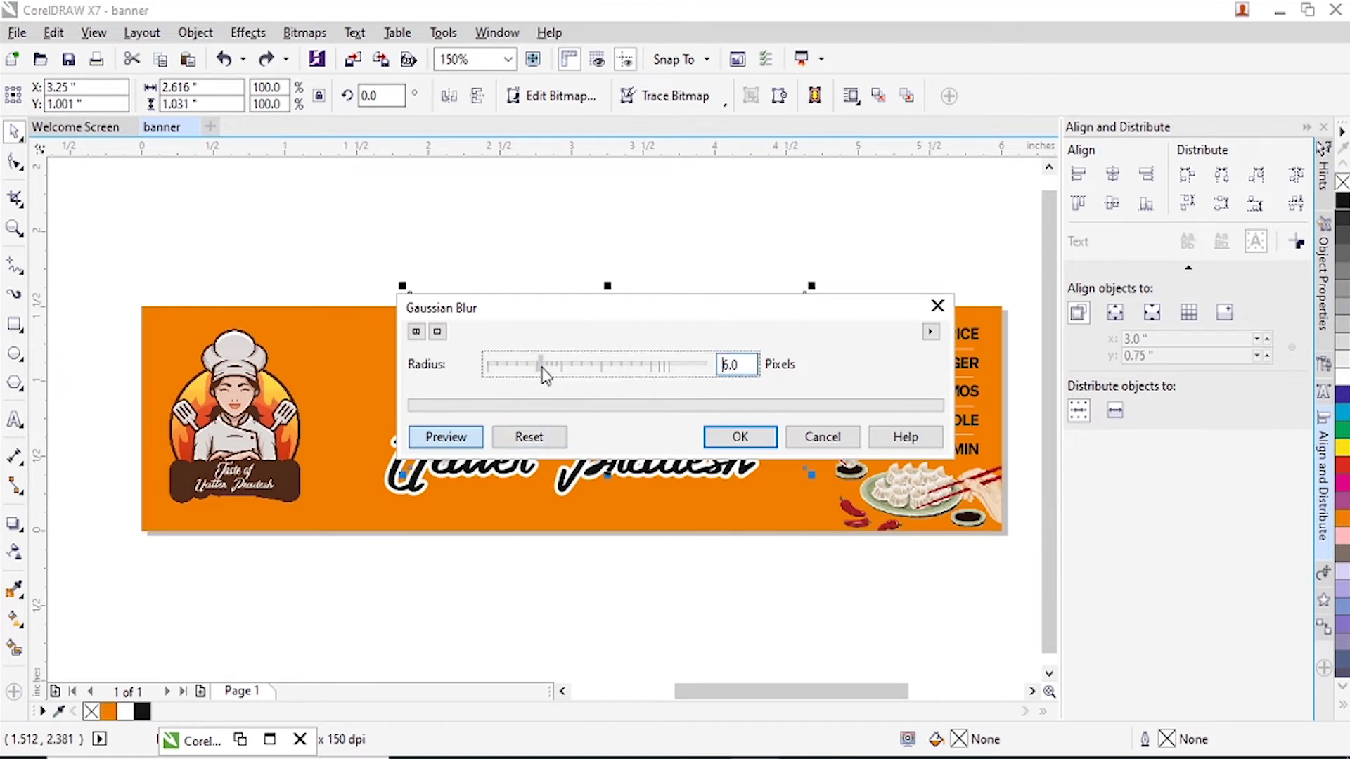
click(739, 438)
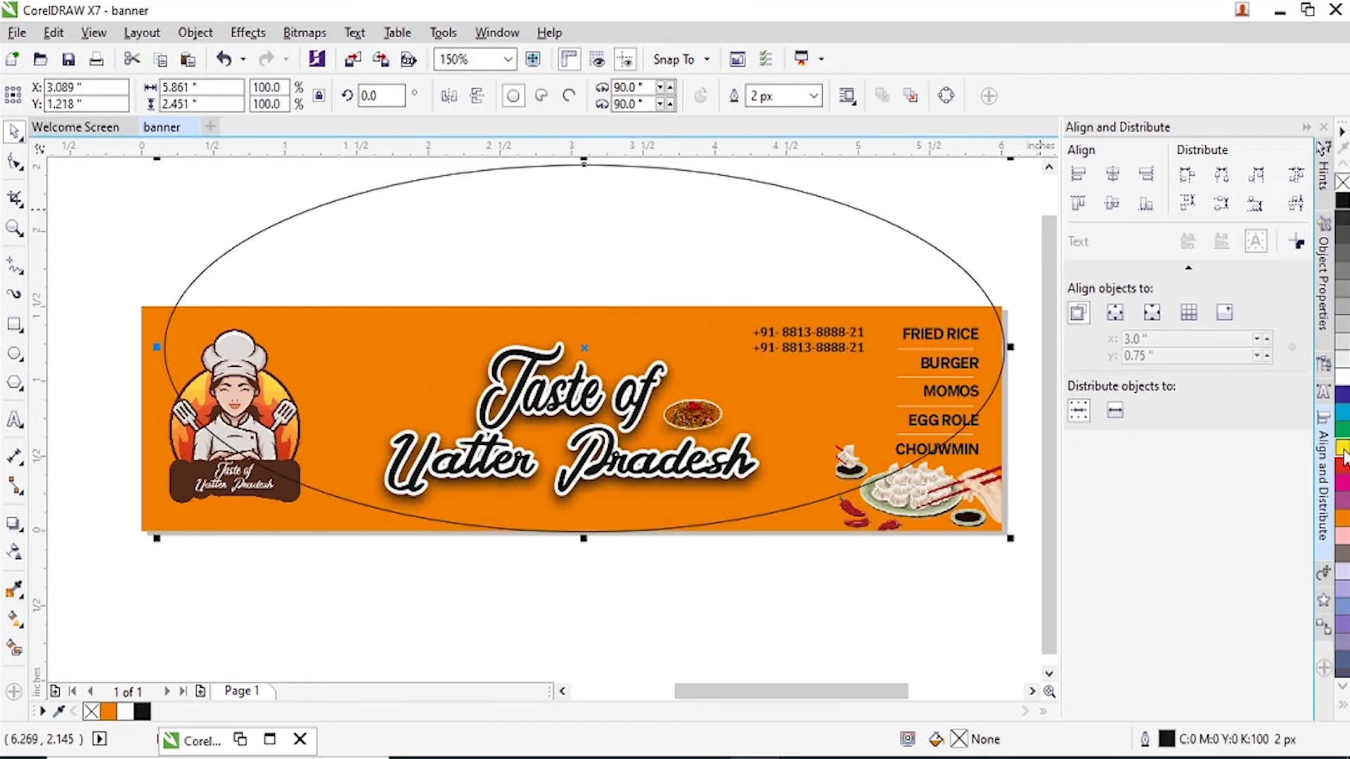
Step: Remove the large ellipse's outline and fill it with sampled yellow-orange #FDC63F
right_click(1343, 183)
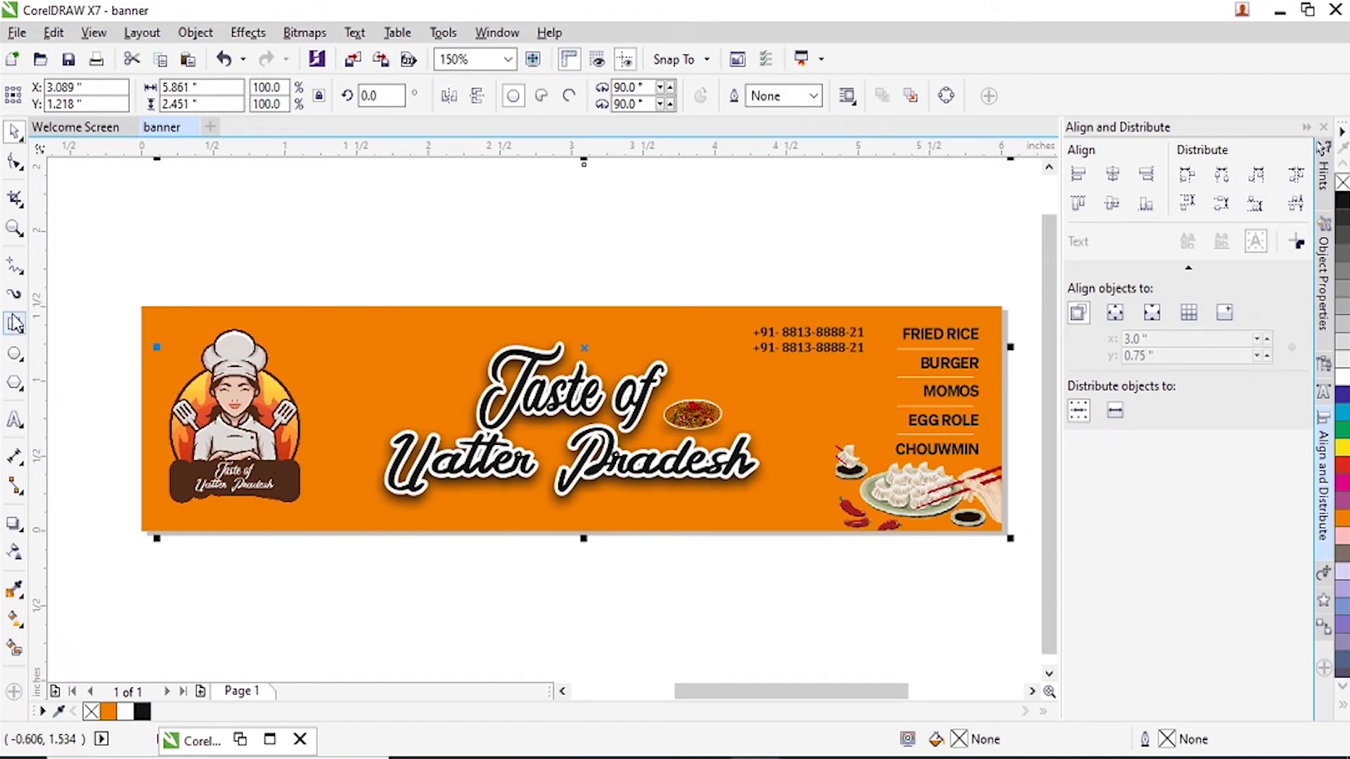
click(16, 592)
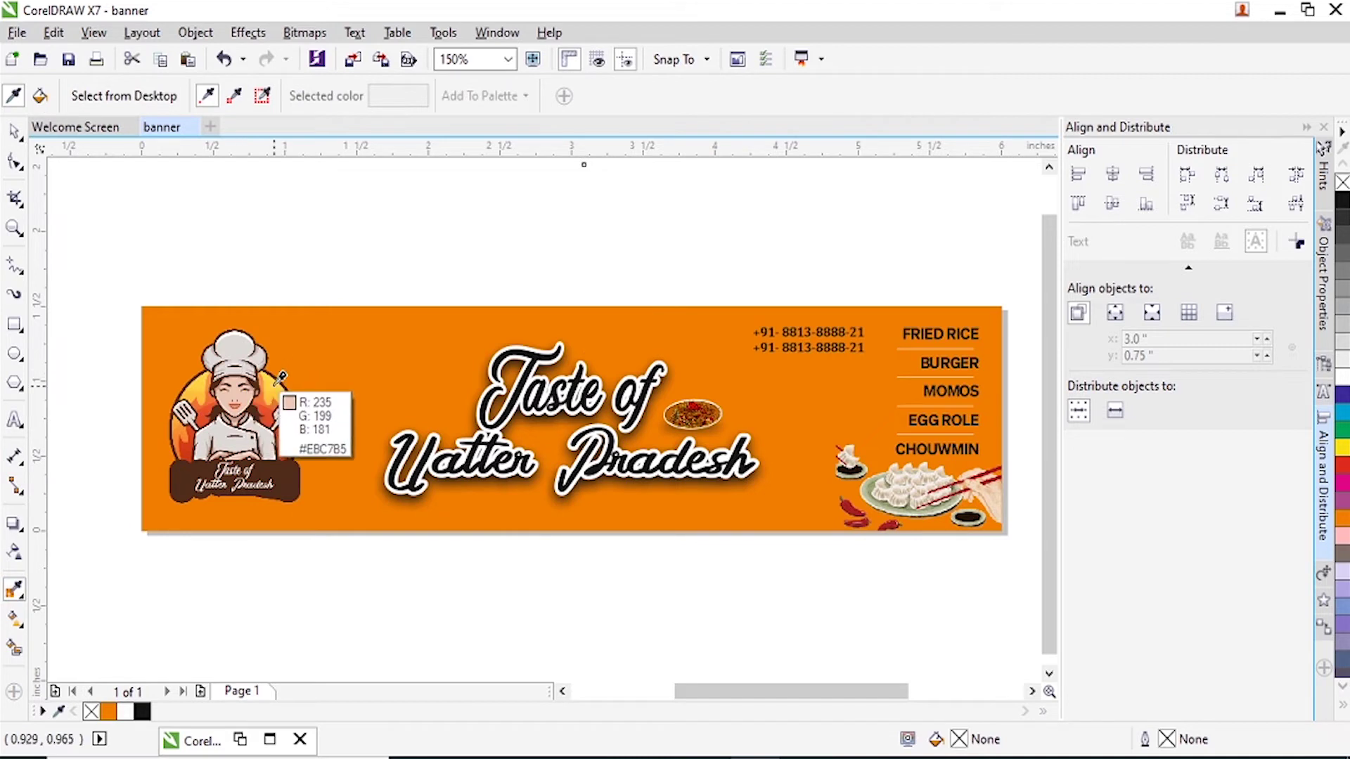
click(277, 387)
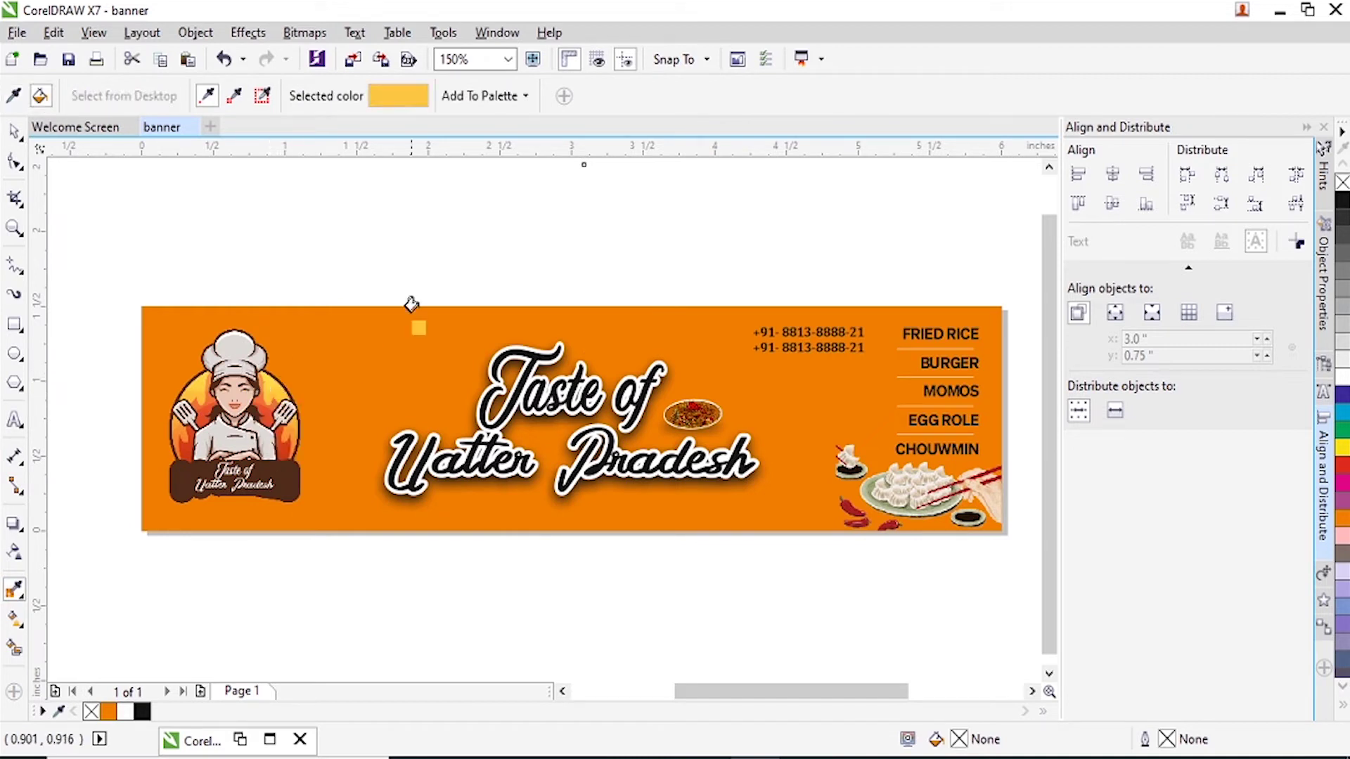
click(435, 270)
click(12, 132)
drag(495, 230, 491, 242)
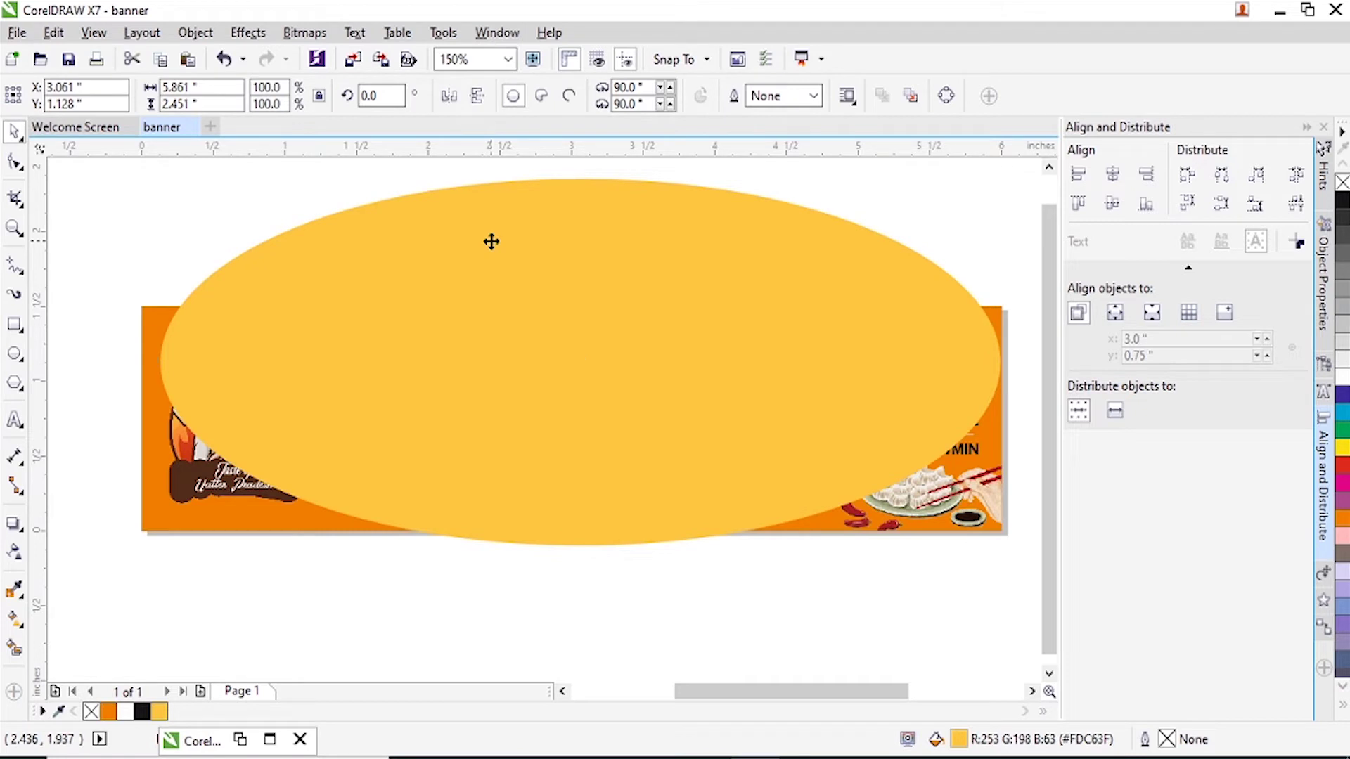
Step: Add an 86.7% copy inside it filled with sampled orange #F78E2F
drag(491, 241, 545, 293)
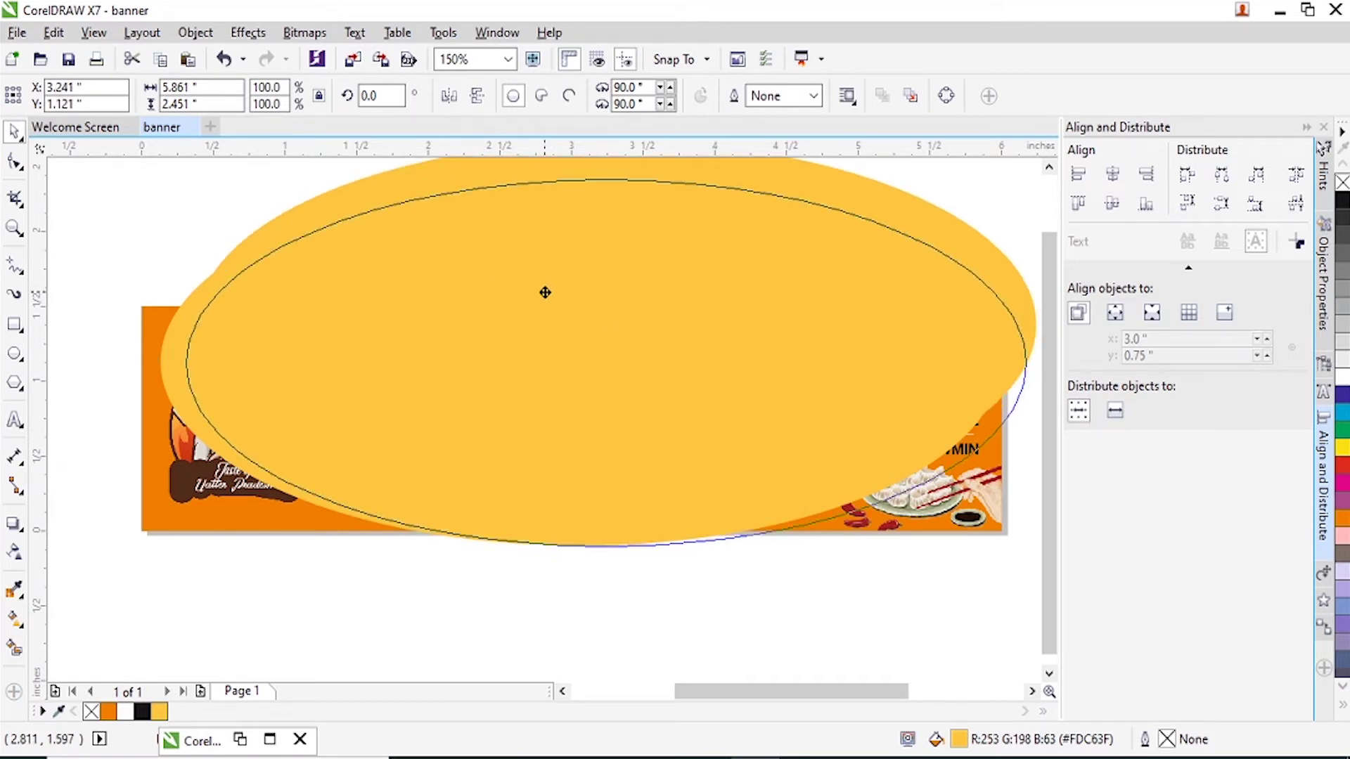
click(17, 589)
click(184, 422)
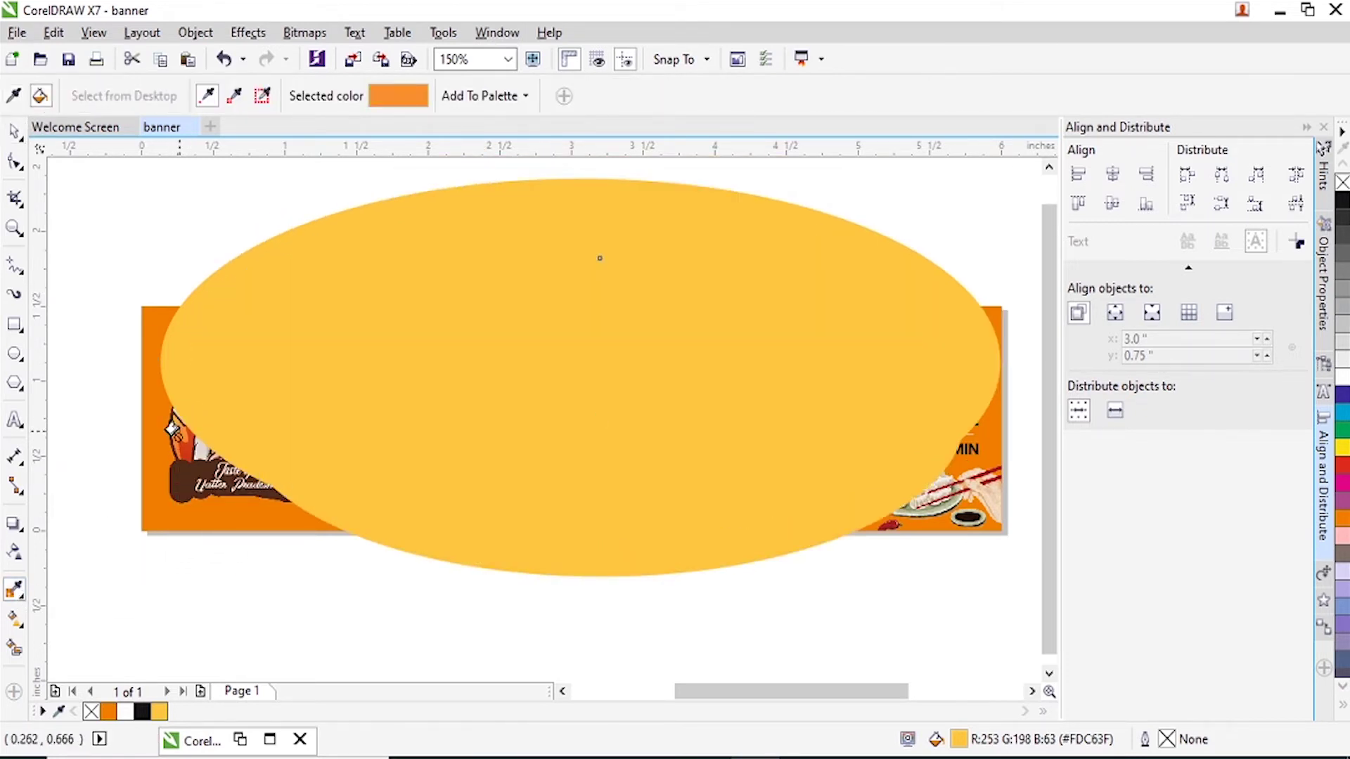
click(426, 408)
click(14, 130)
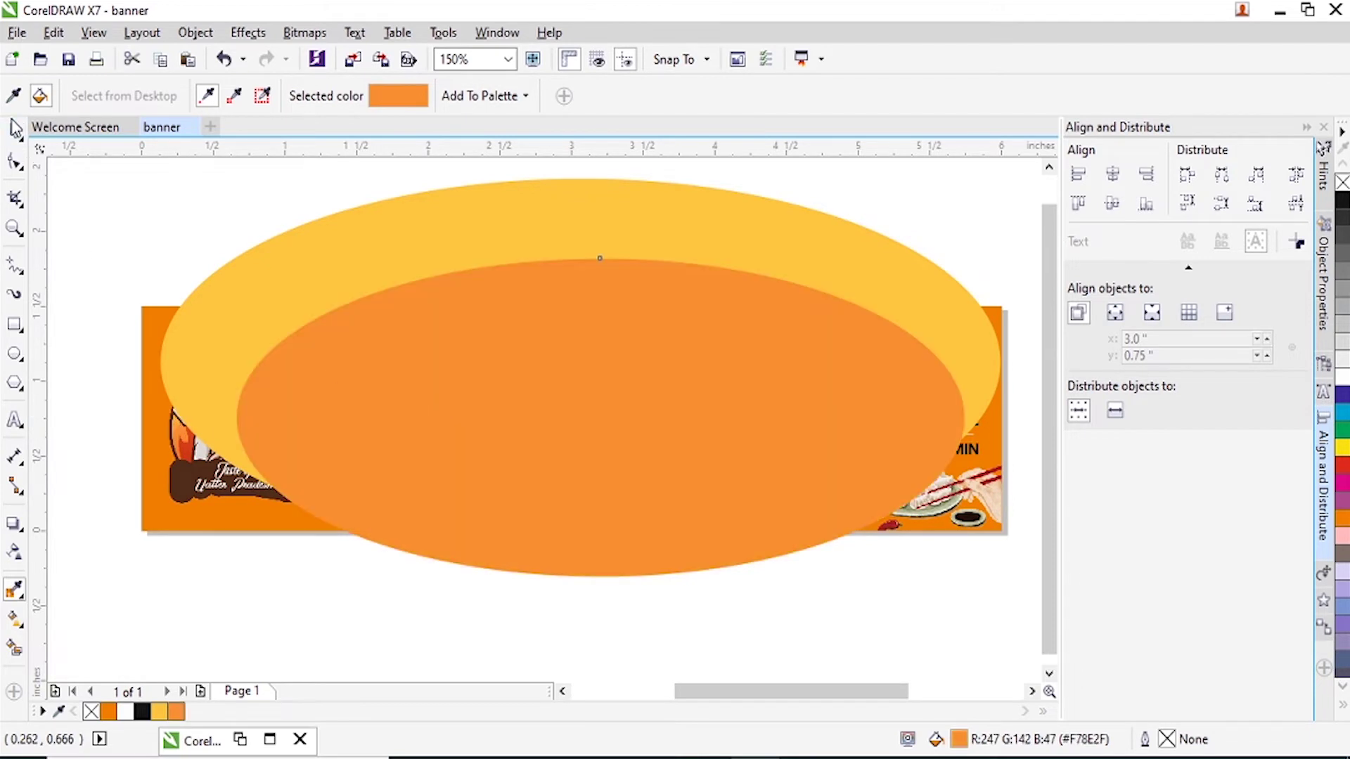
click(394, 218)
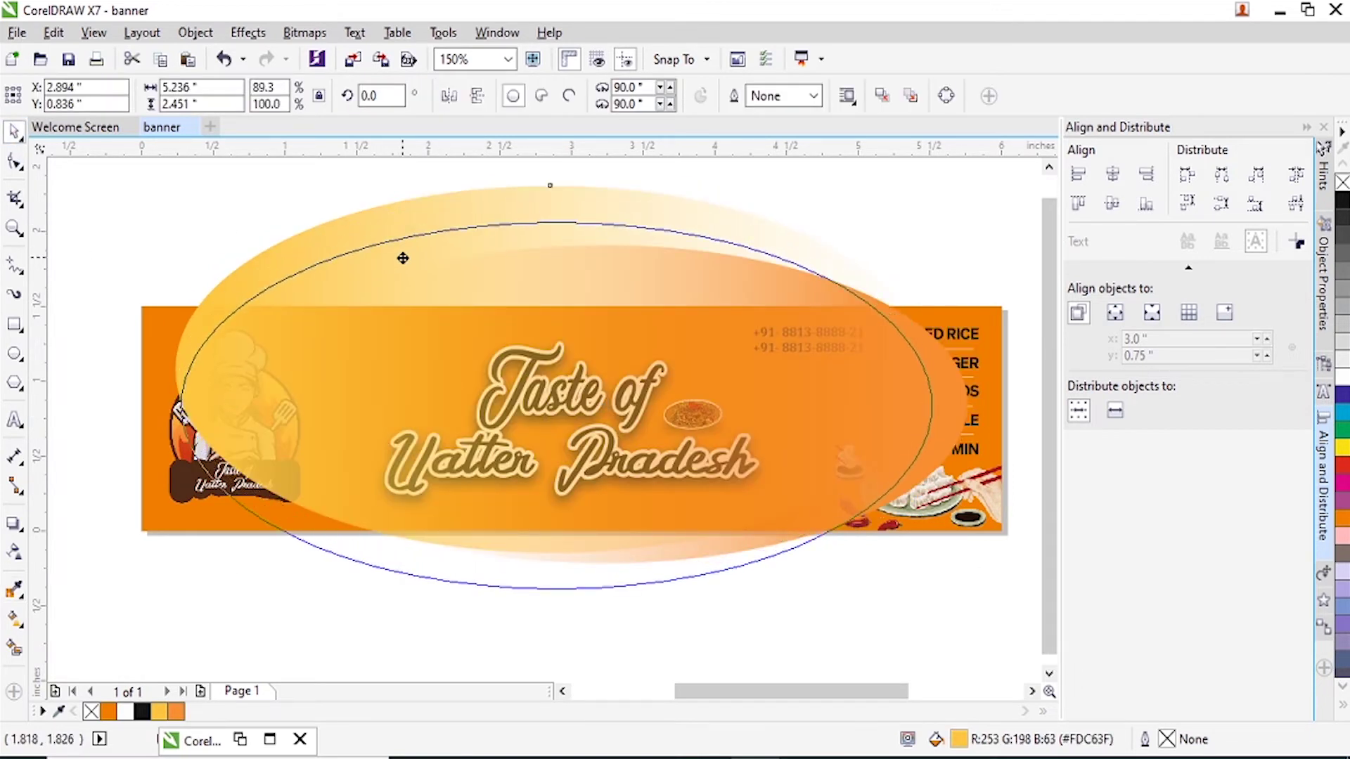
Step: Nudge the outer ellipse up slightly and reselect it
drag(405, 247, 403, 258)
click(732, 218)
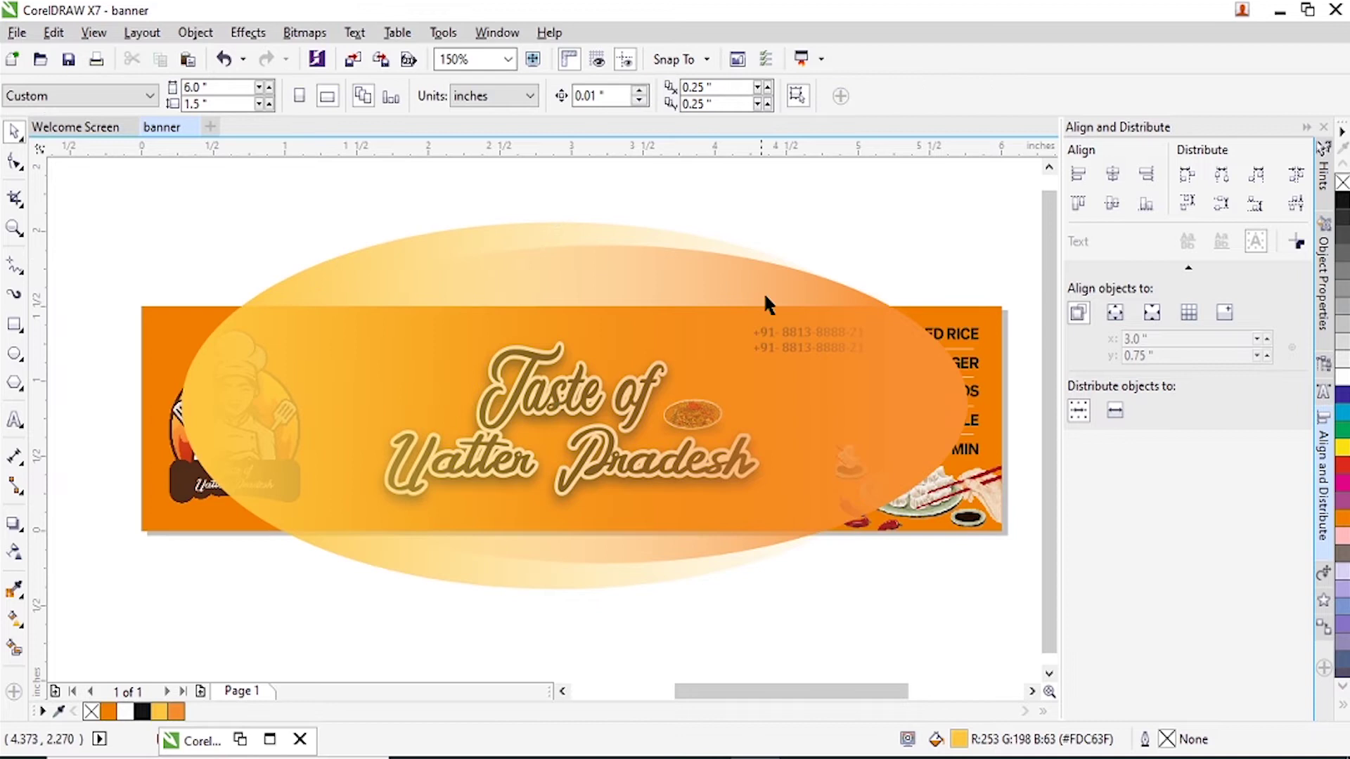
click(884, 325)
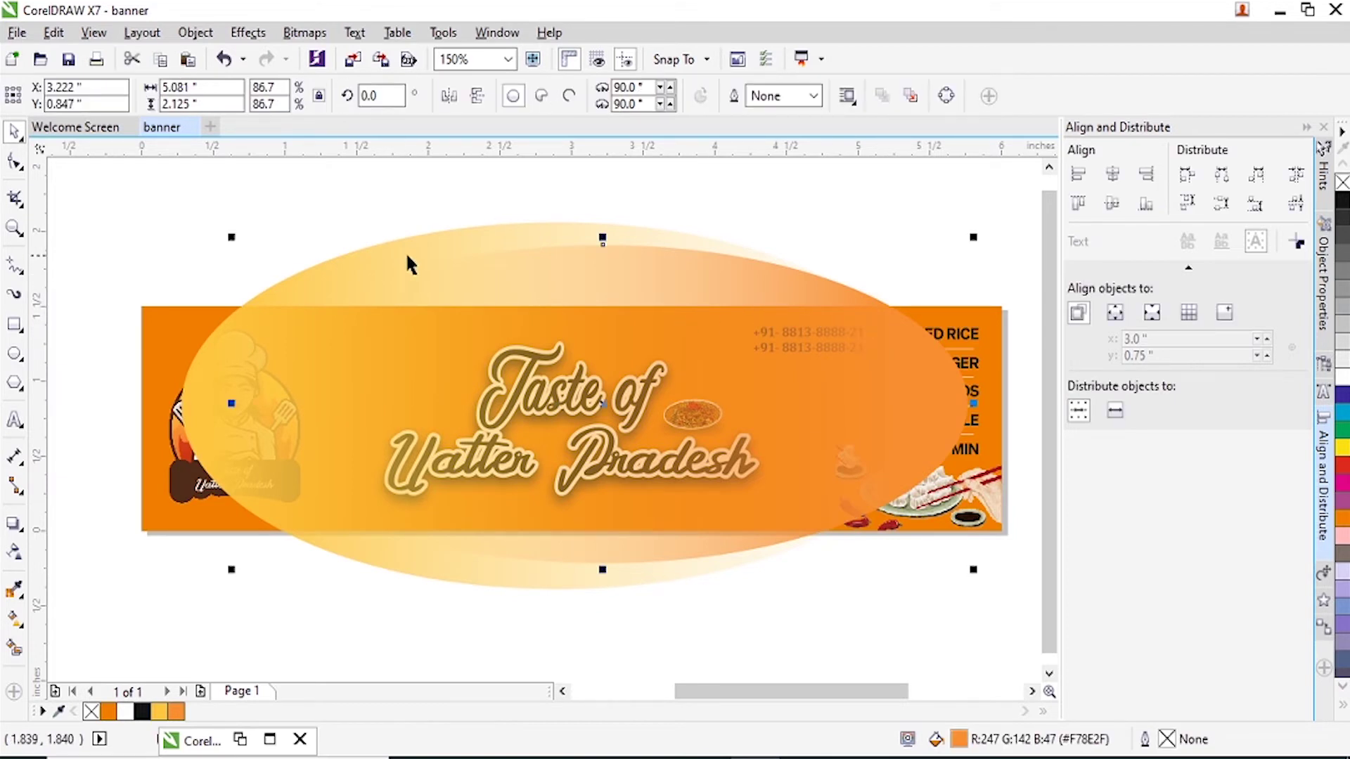
click(469, 237)
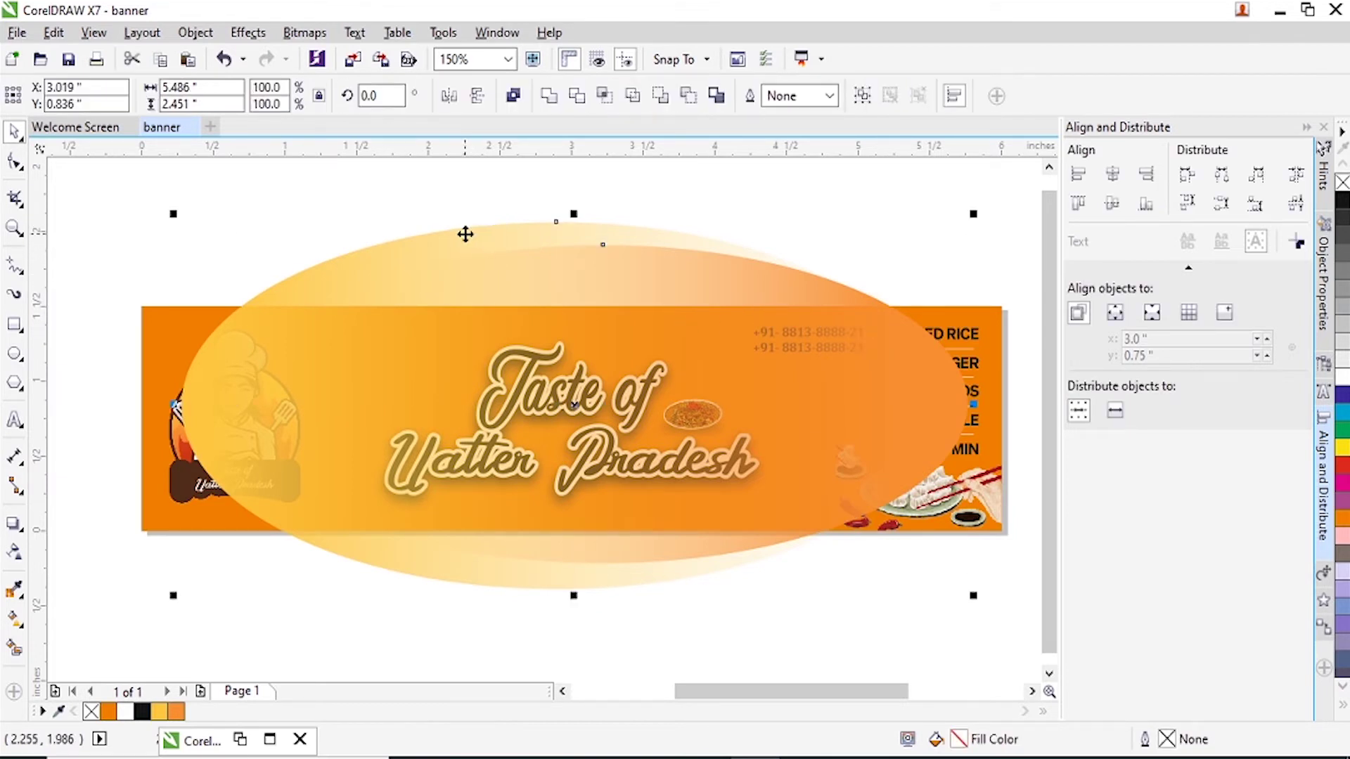
Step: Attempt to PowerClip the outer ellipse inside the banner and dismiss the invalid-object warning
right_click(466, 236)
click(505, 247)
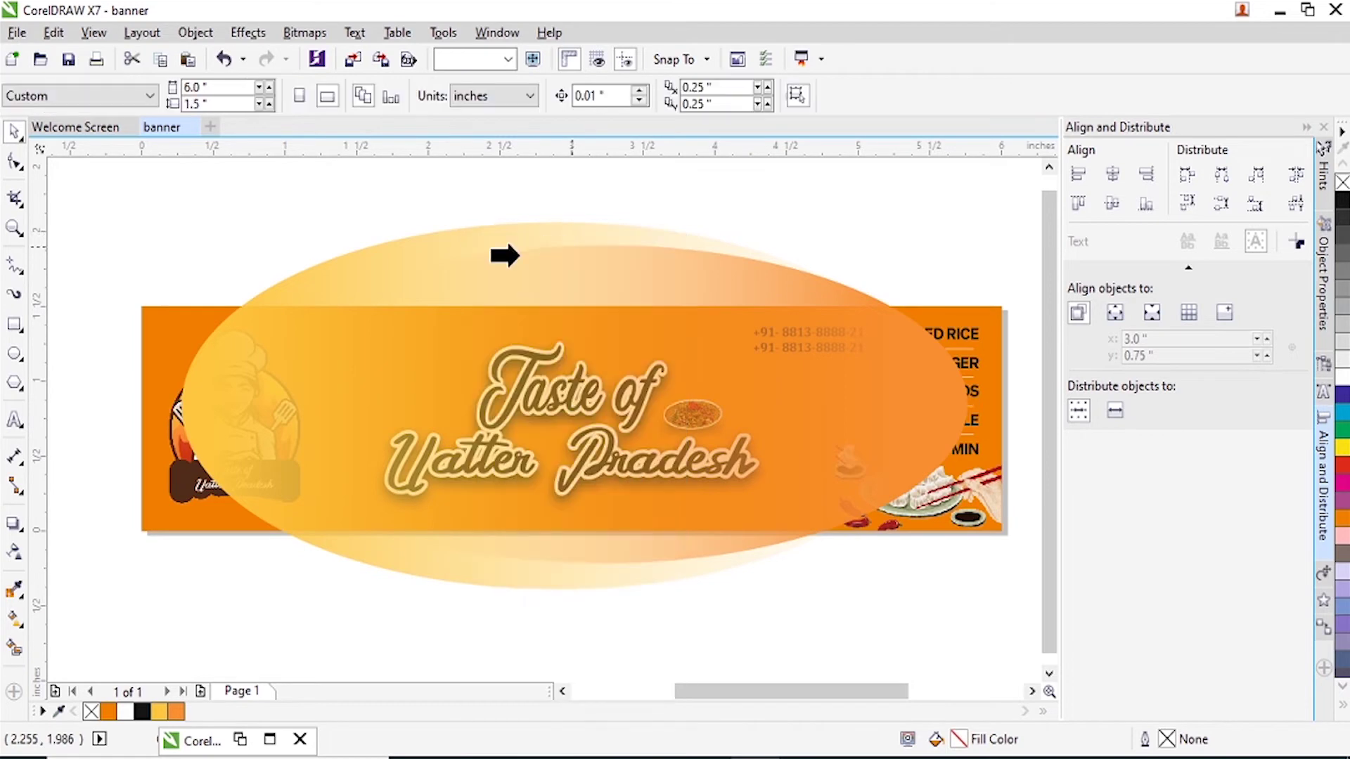
click(169, 313)
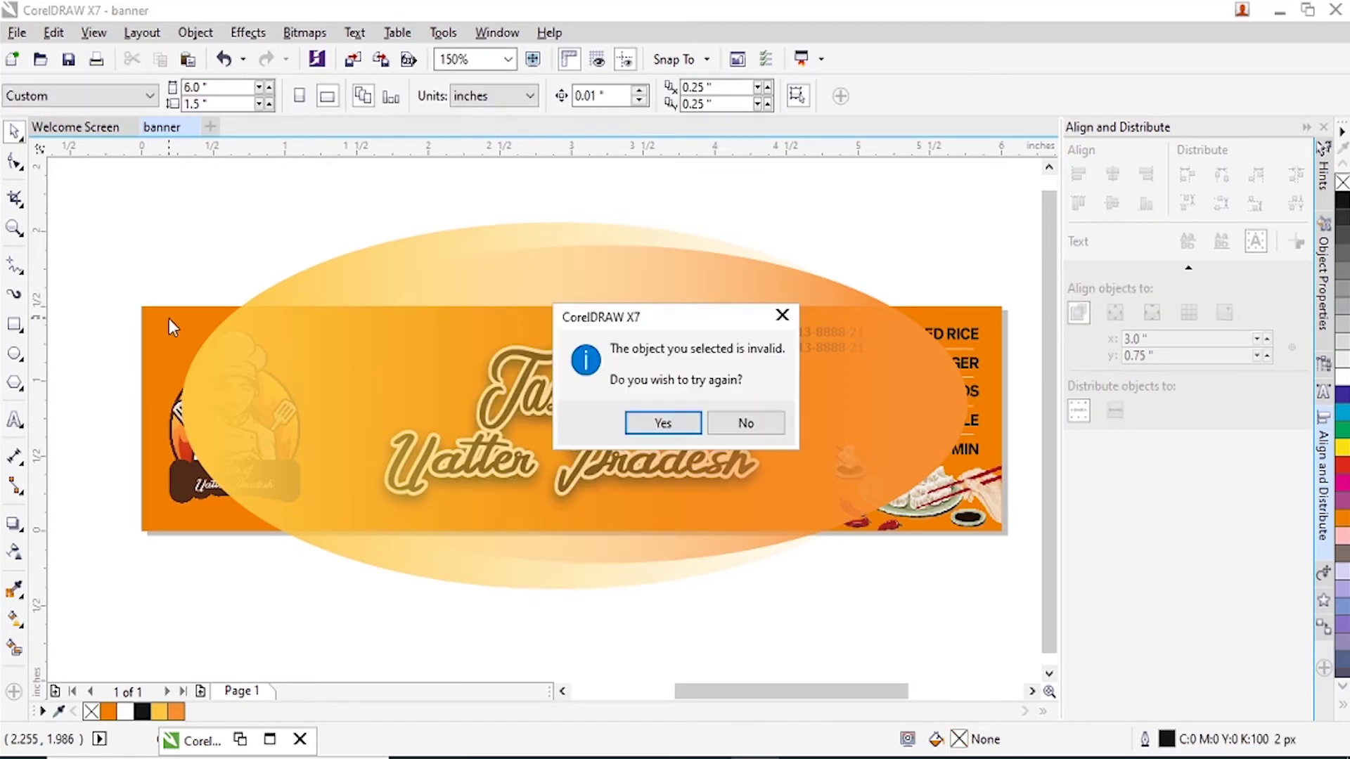
click(661, 423)
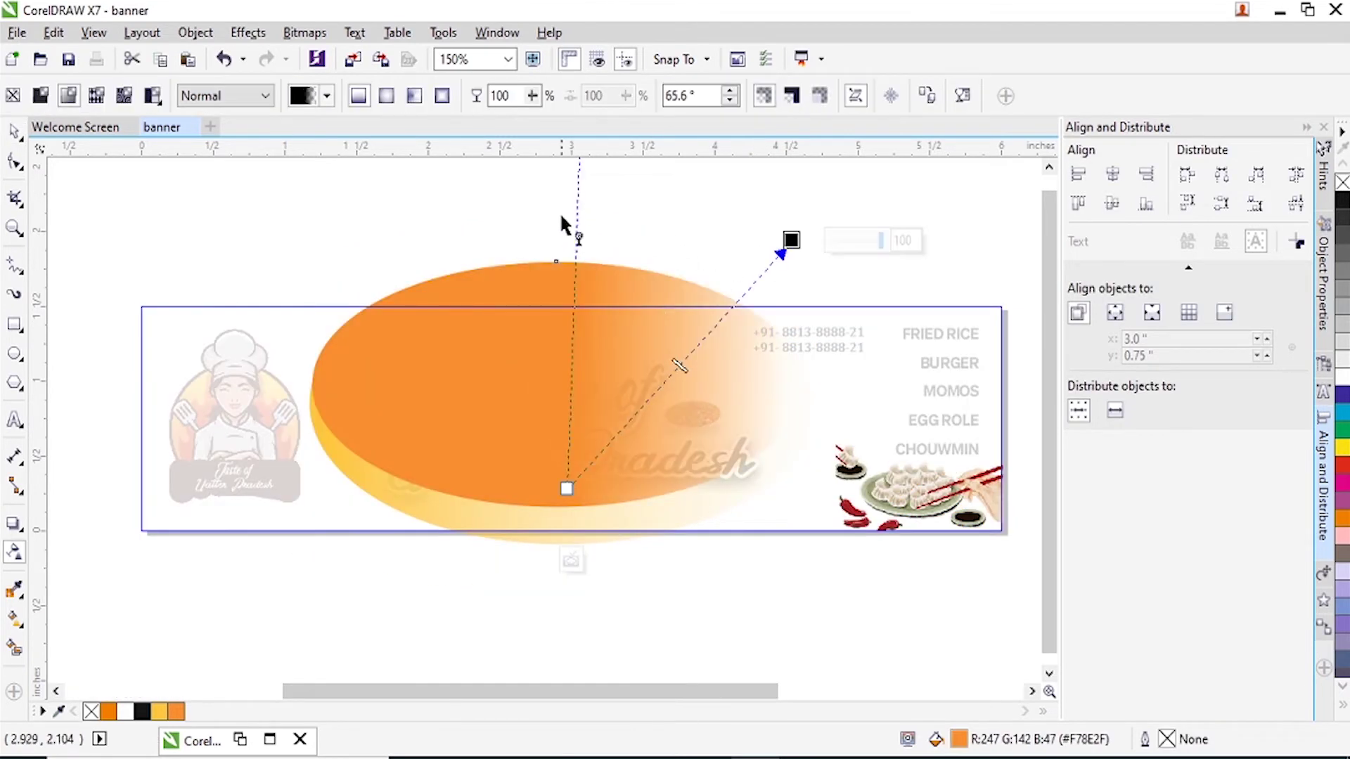
Step: Reshape the ellipse's linear transparency fade, tilting it and stretching it toward the left
scroll(547, 322, down, 2)
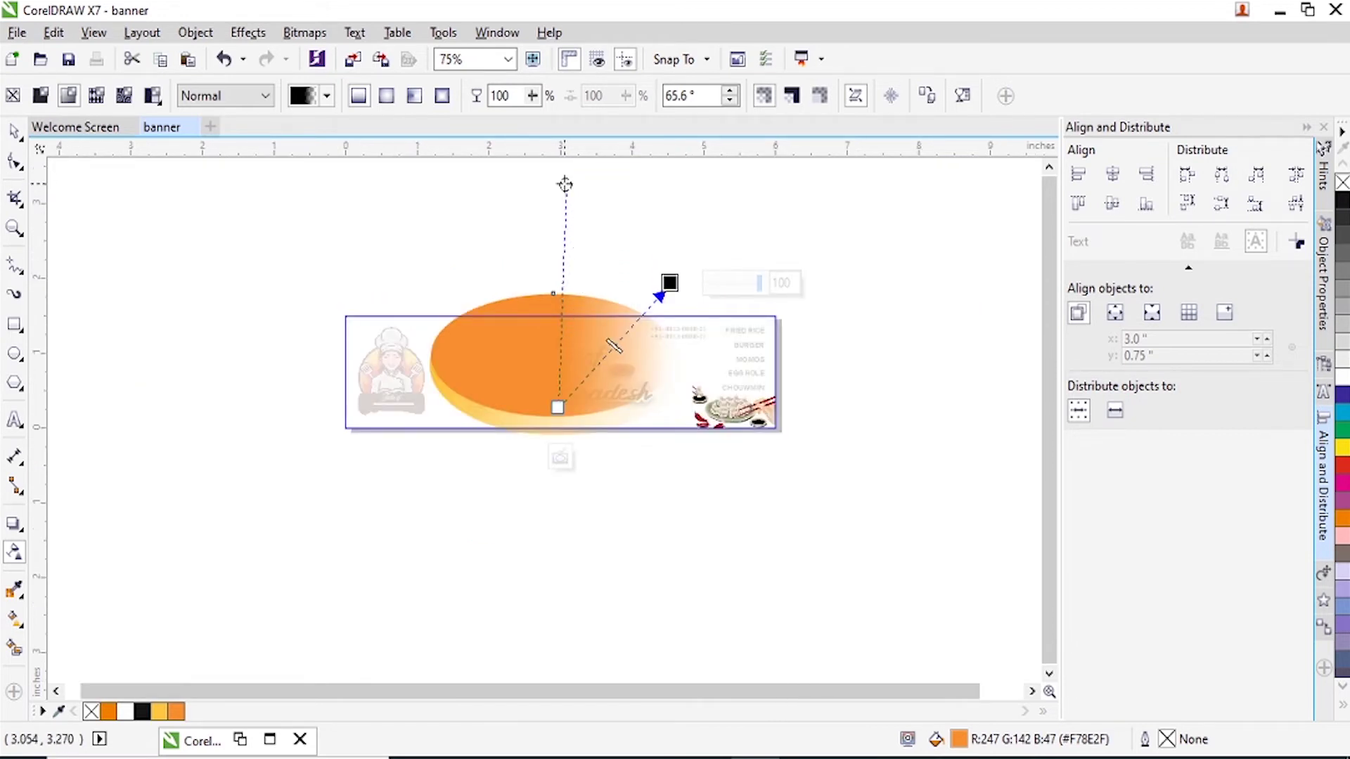
drag(564, 184, 290, 339)
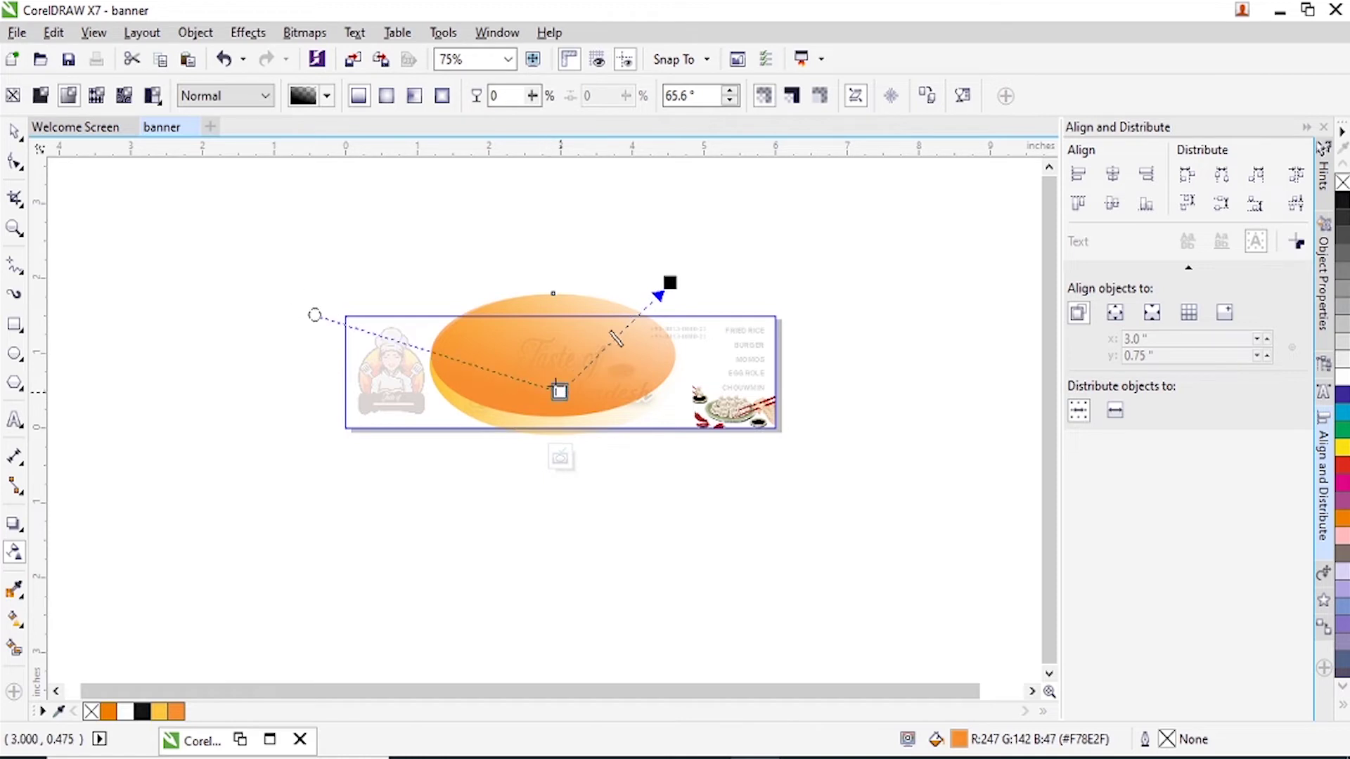
drag(558, 407, 560, 374)
drag(670, 282, 640, 253)
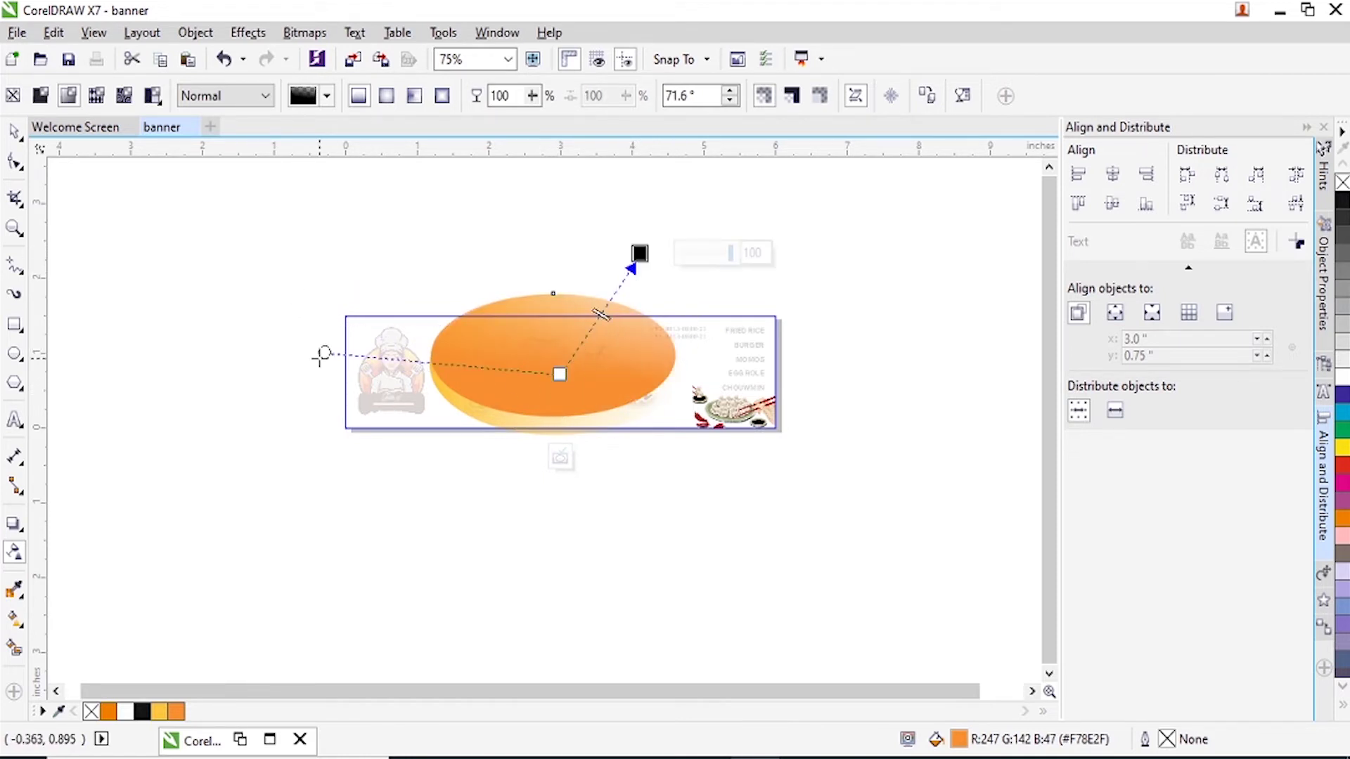
drag(324, 352, 235, 330)
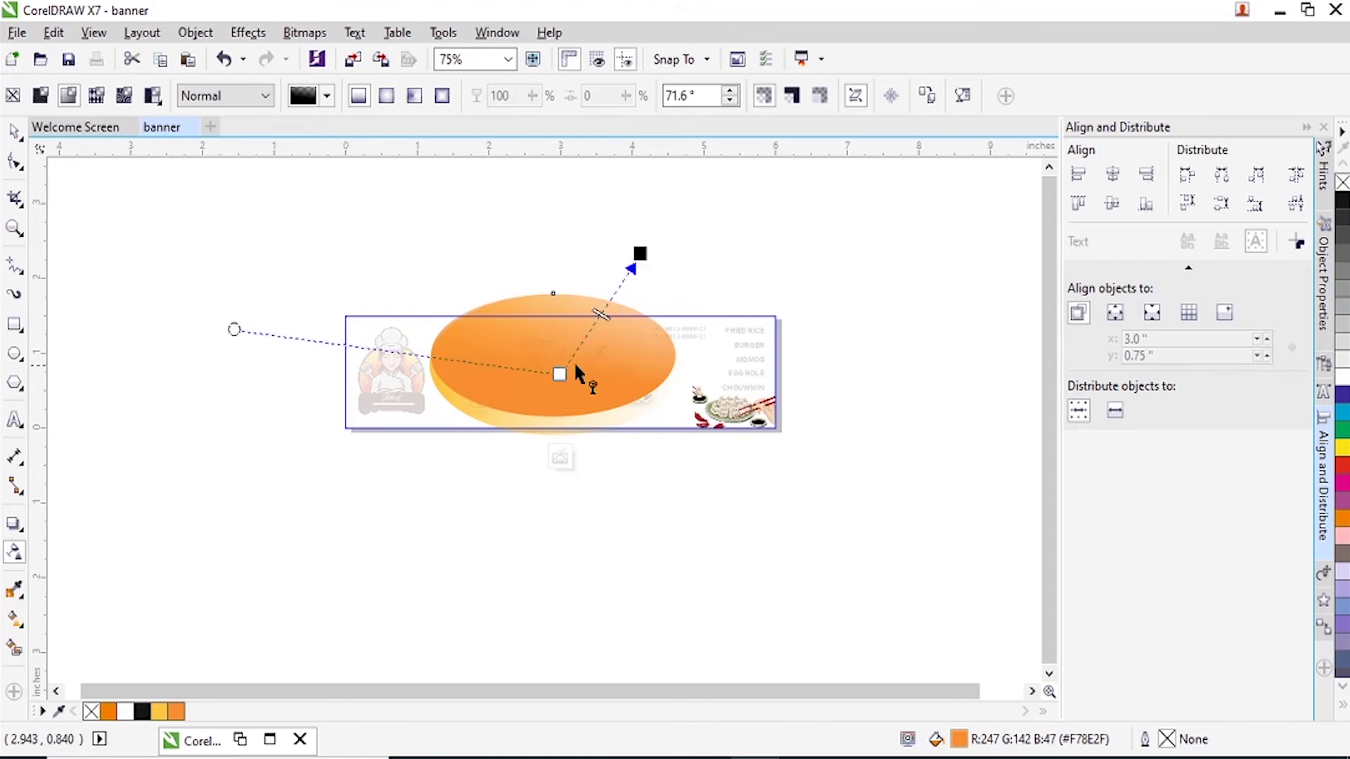
drag(560, 373, 557, 398)
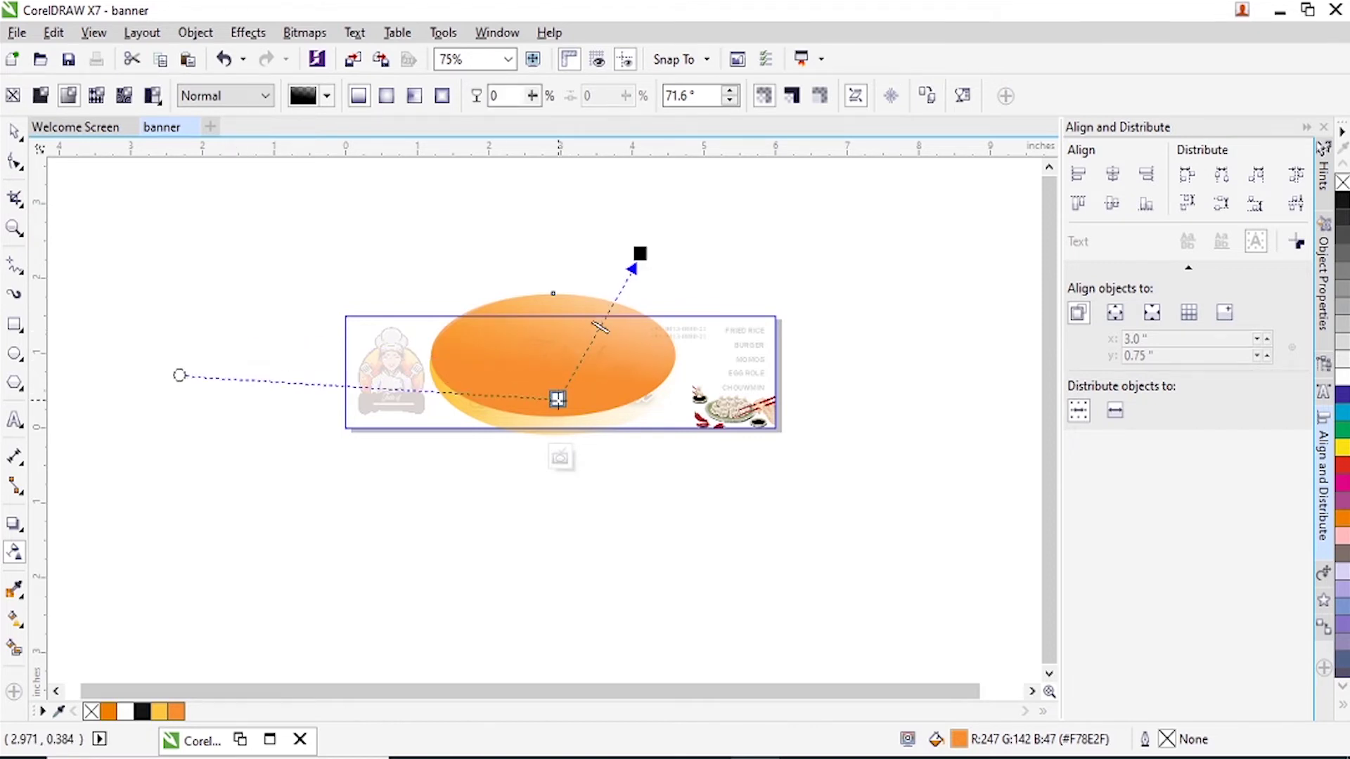
key(space)
Step: Blend the ellipse fill from yellow toward a yellowish orange using the palette swatches
scroll(605, 303, up, 2)
click(728, 382)
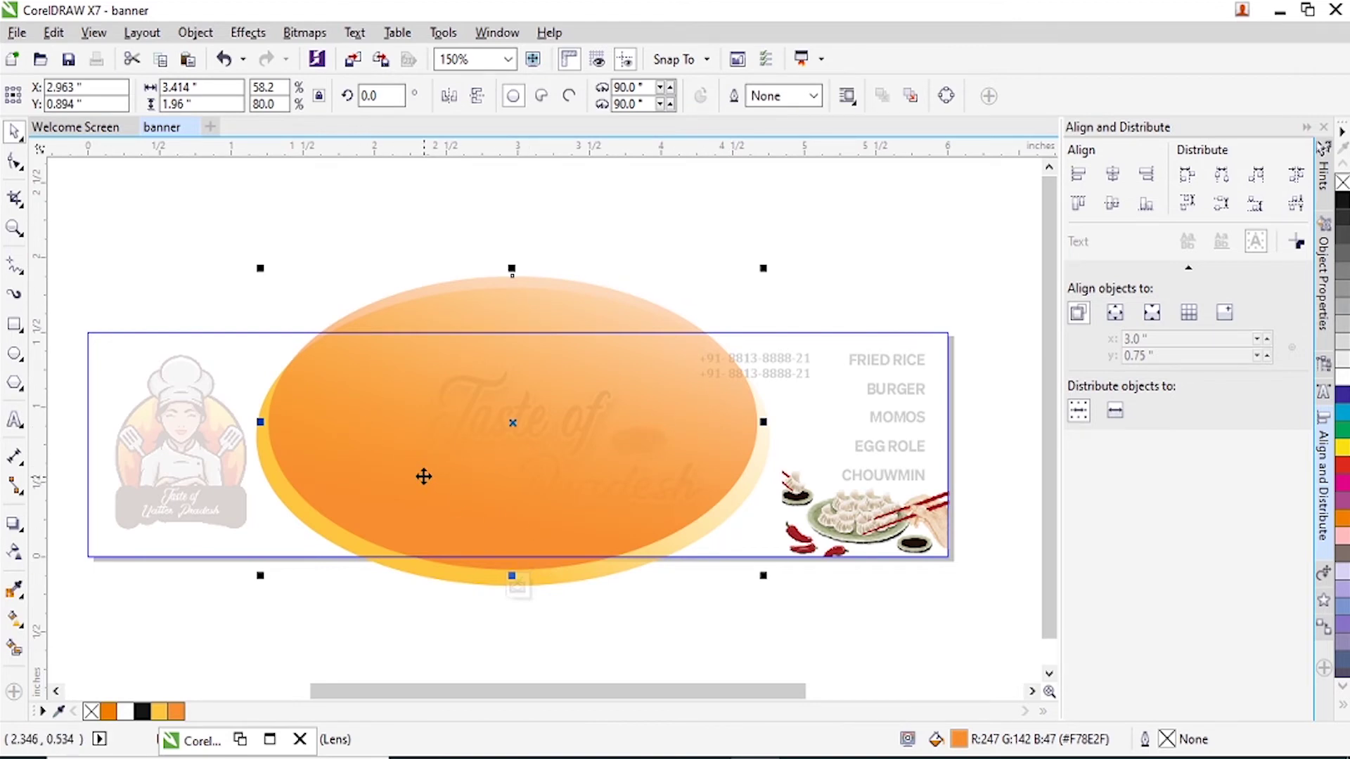
click(160, 712)
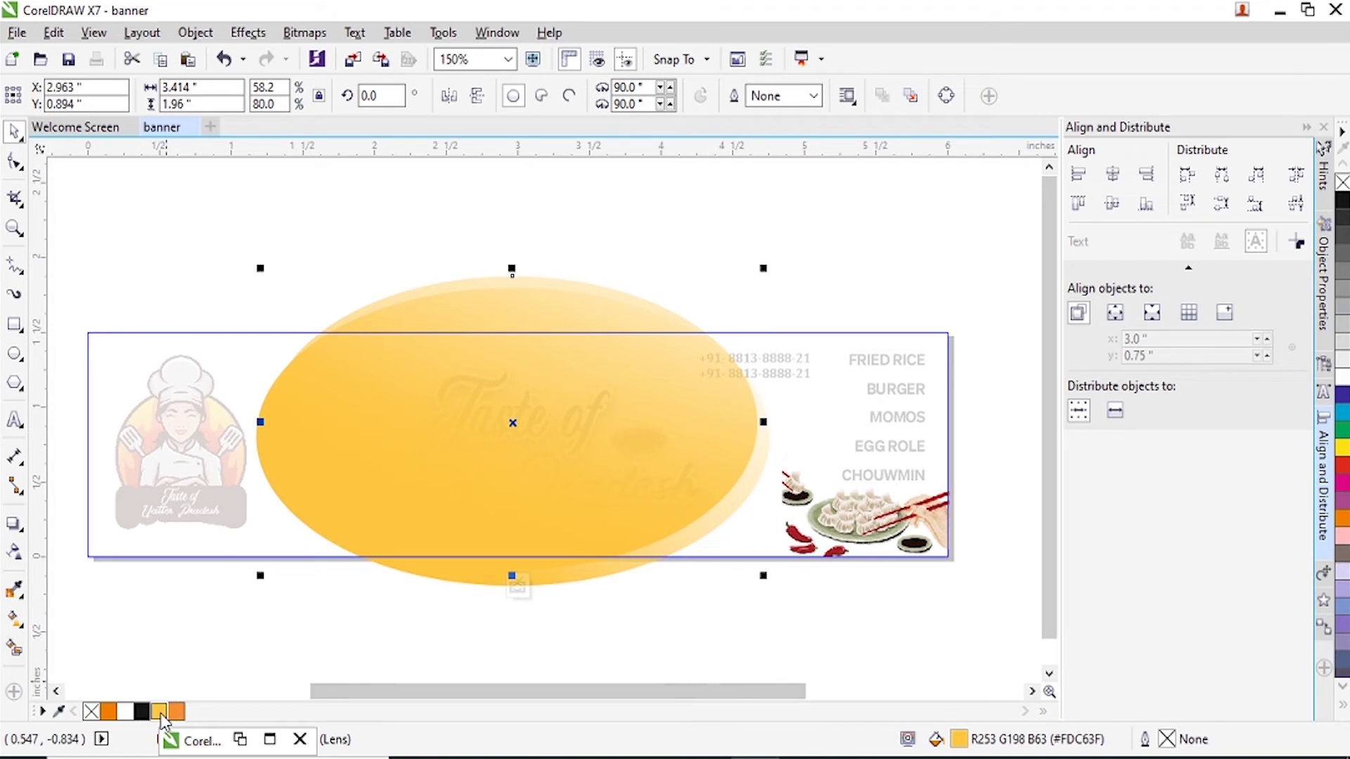
click(173, 711)
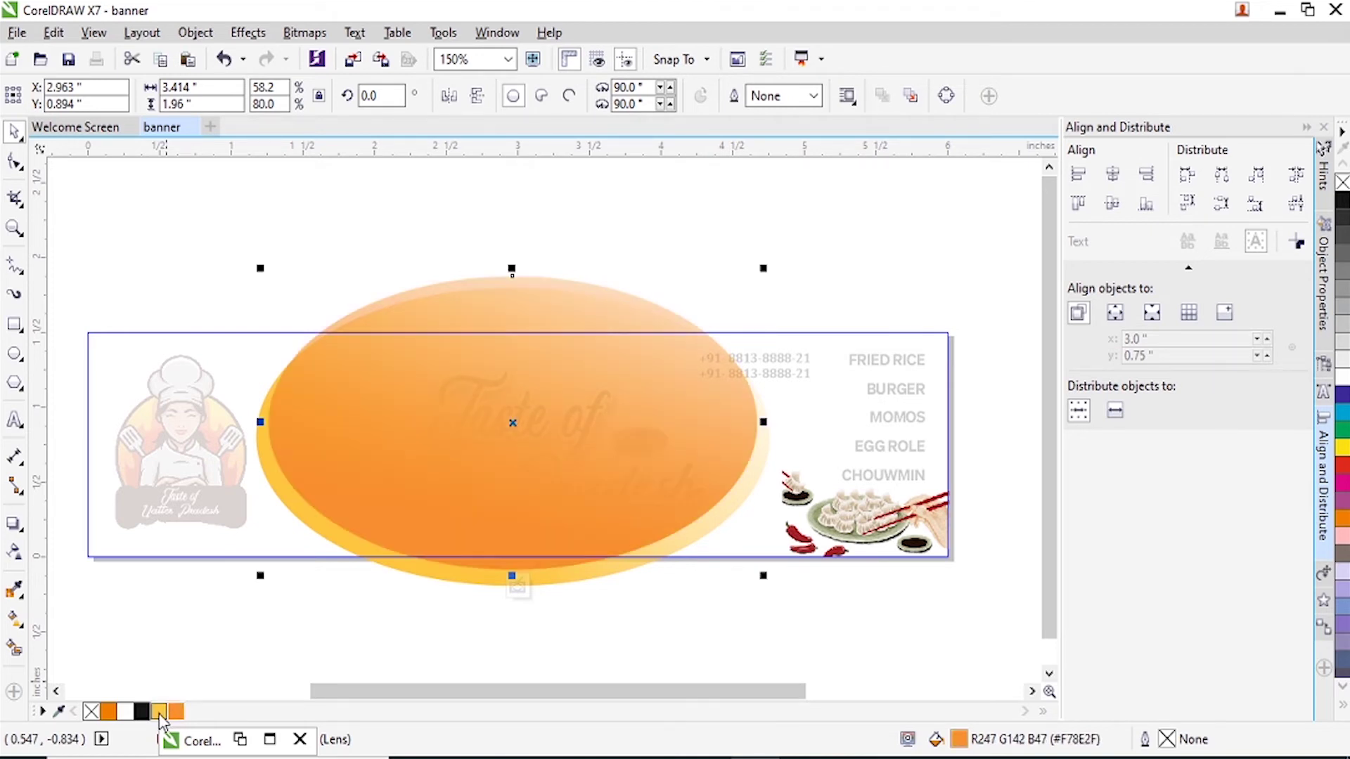
click(159, 712)
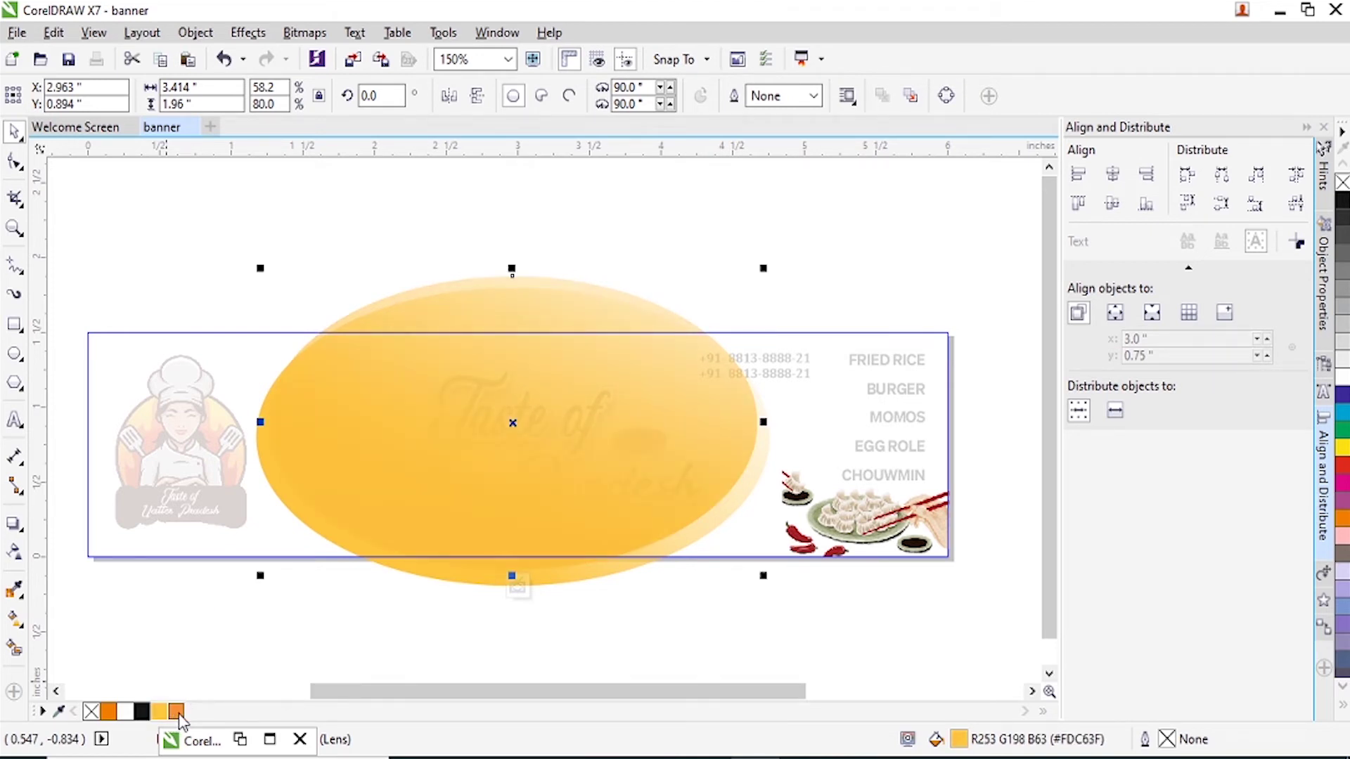
ctrl+click(178, 714)
ctrl+click(178, 714)
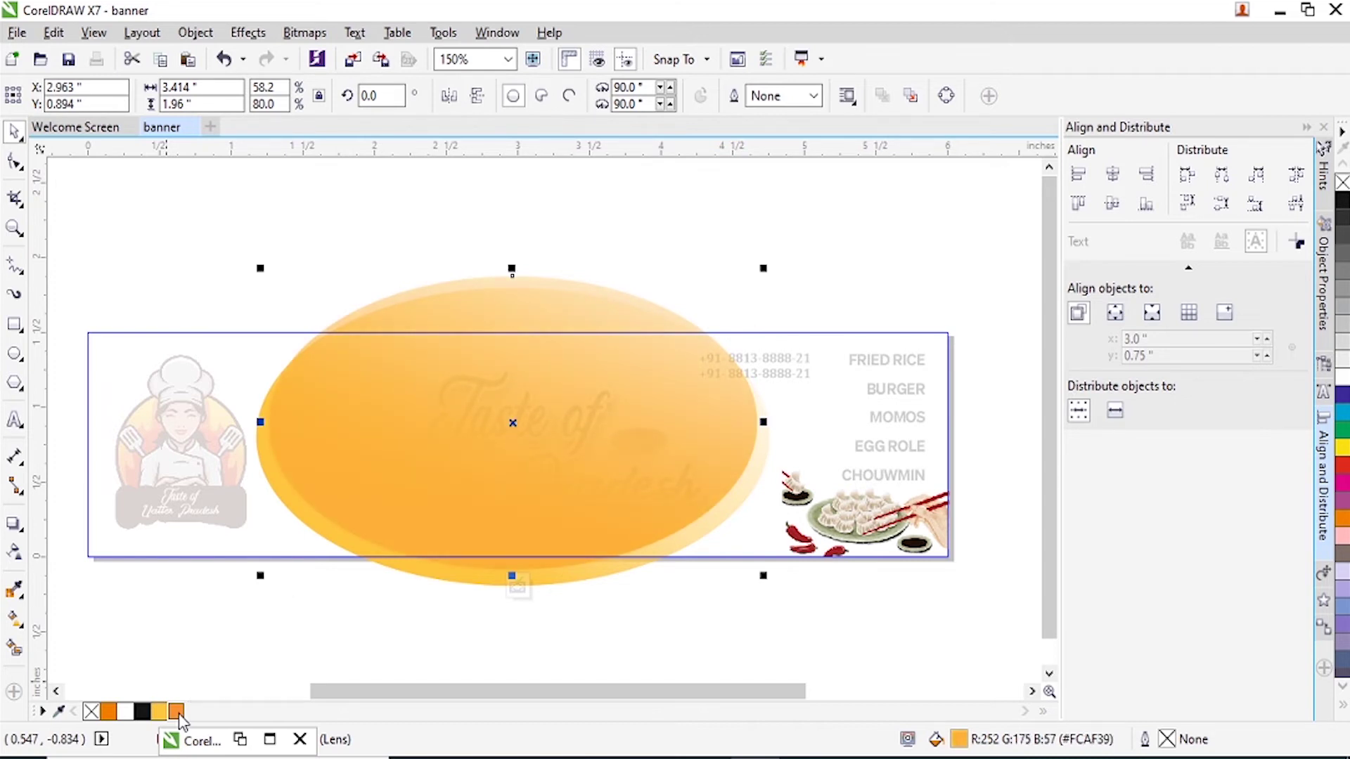
ctrl+click(178, 715)
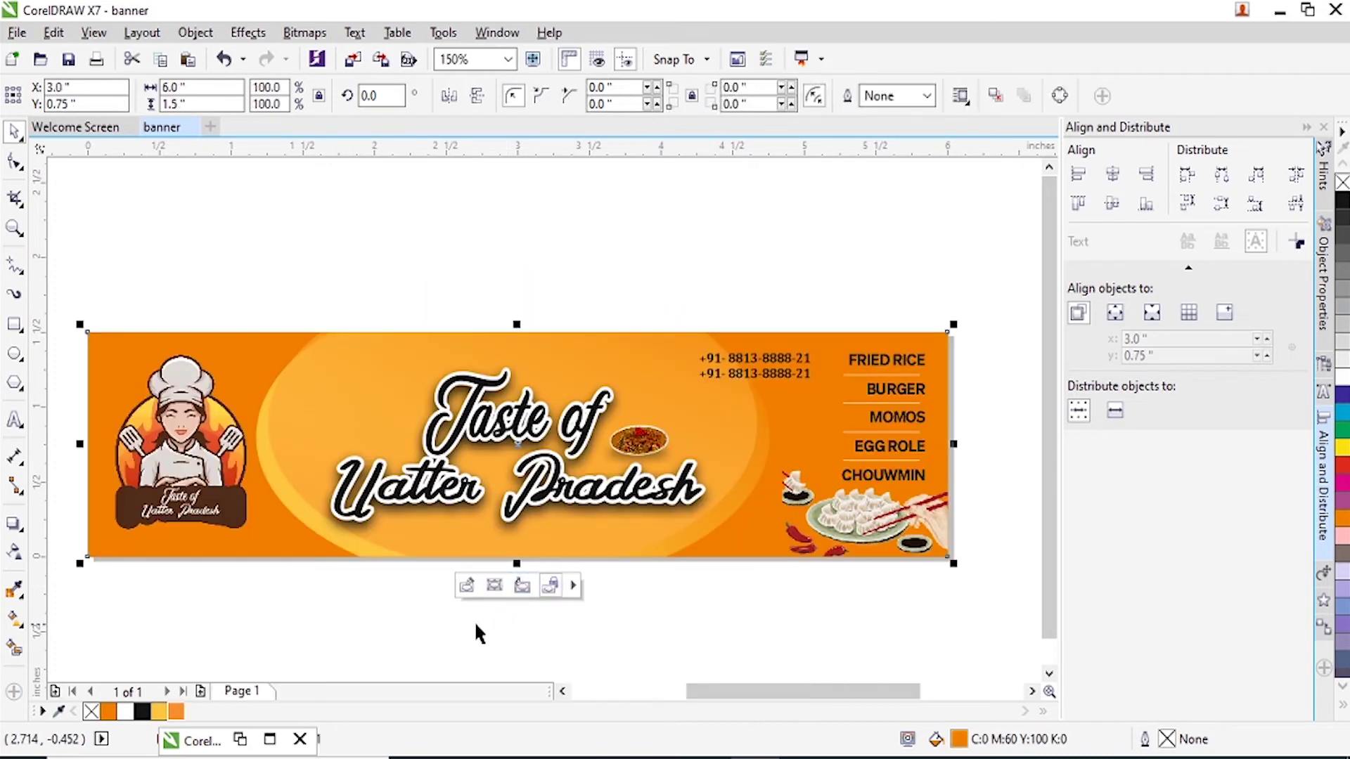
click(465, 624)
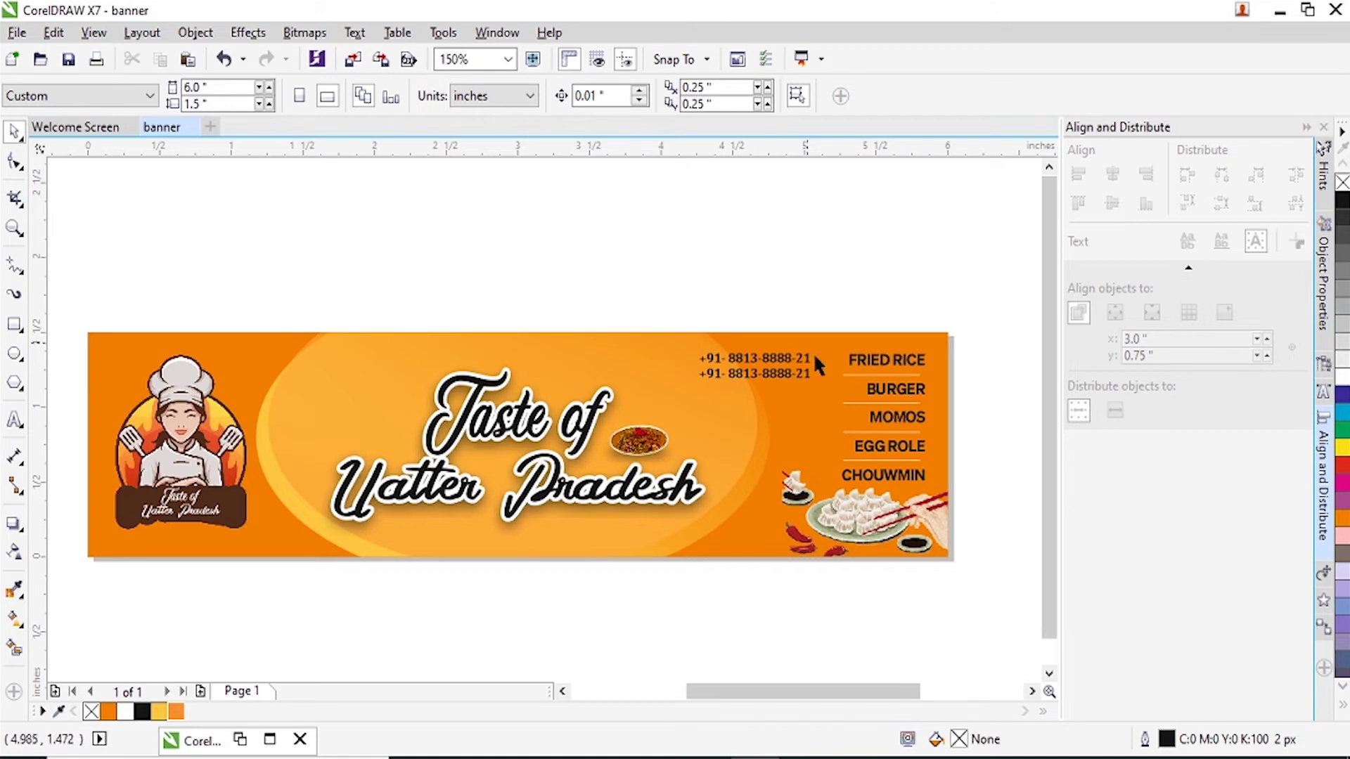
click(789, 368)
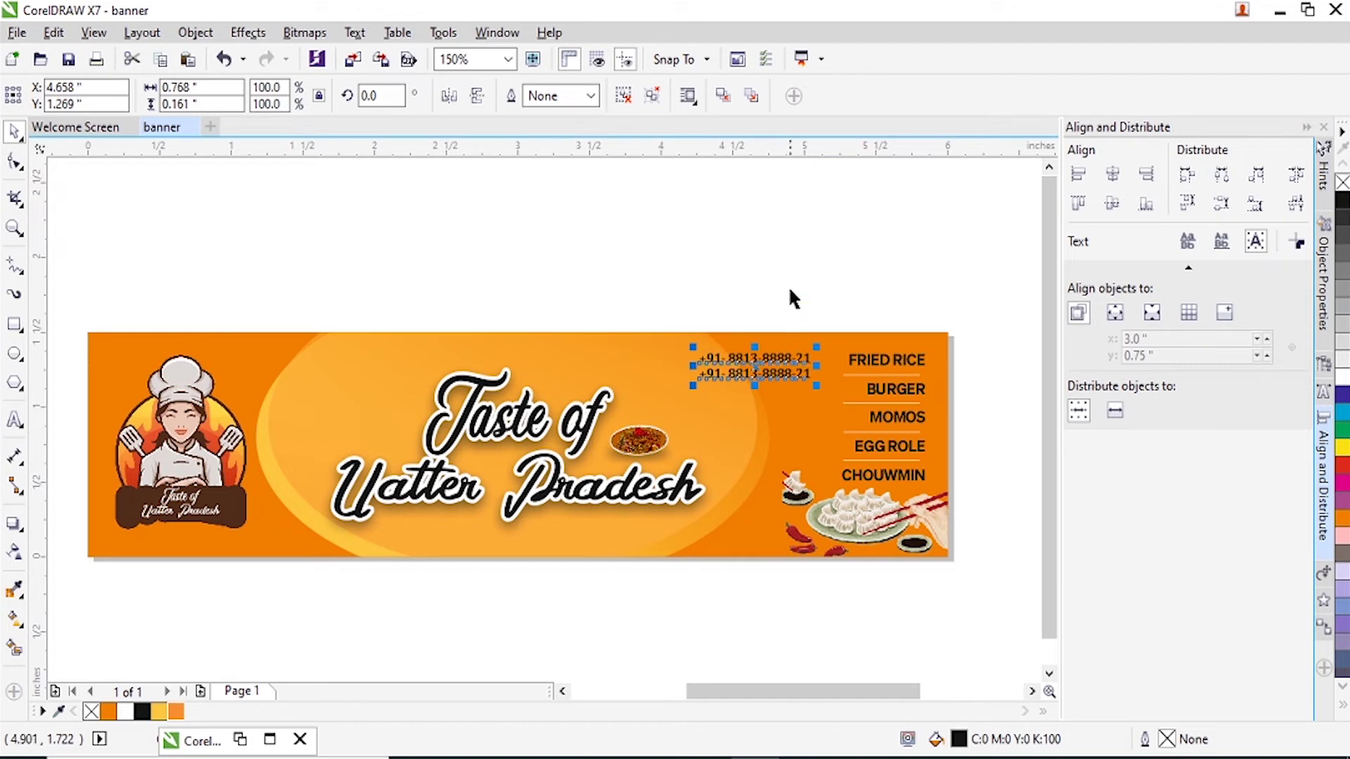
click(785, 245)
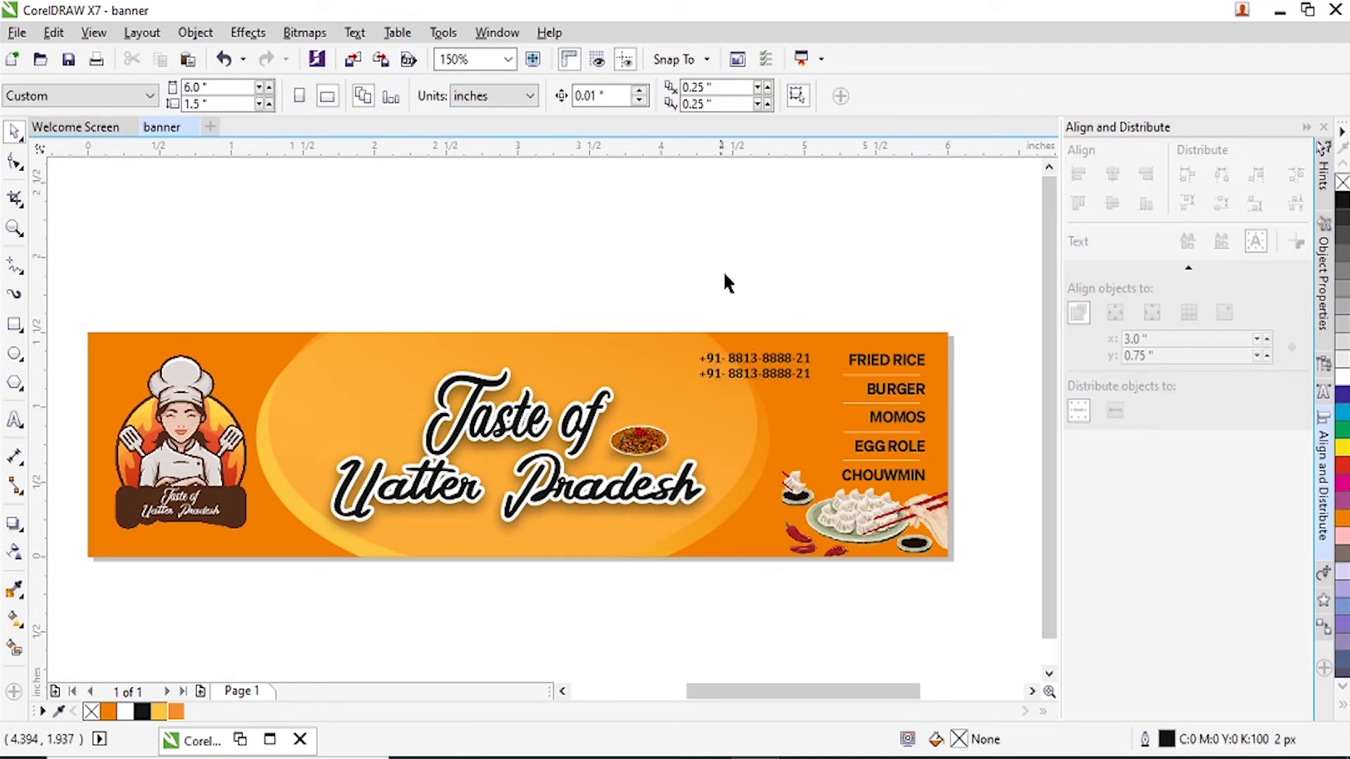
scroll(734, 297, up, 2)
scroll(734, 296, down, 1)
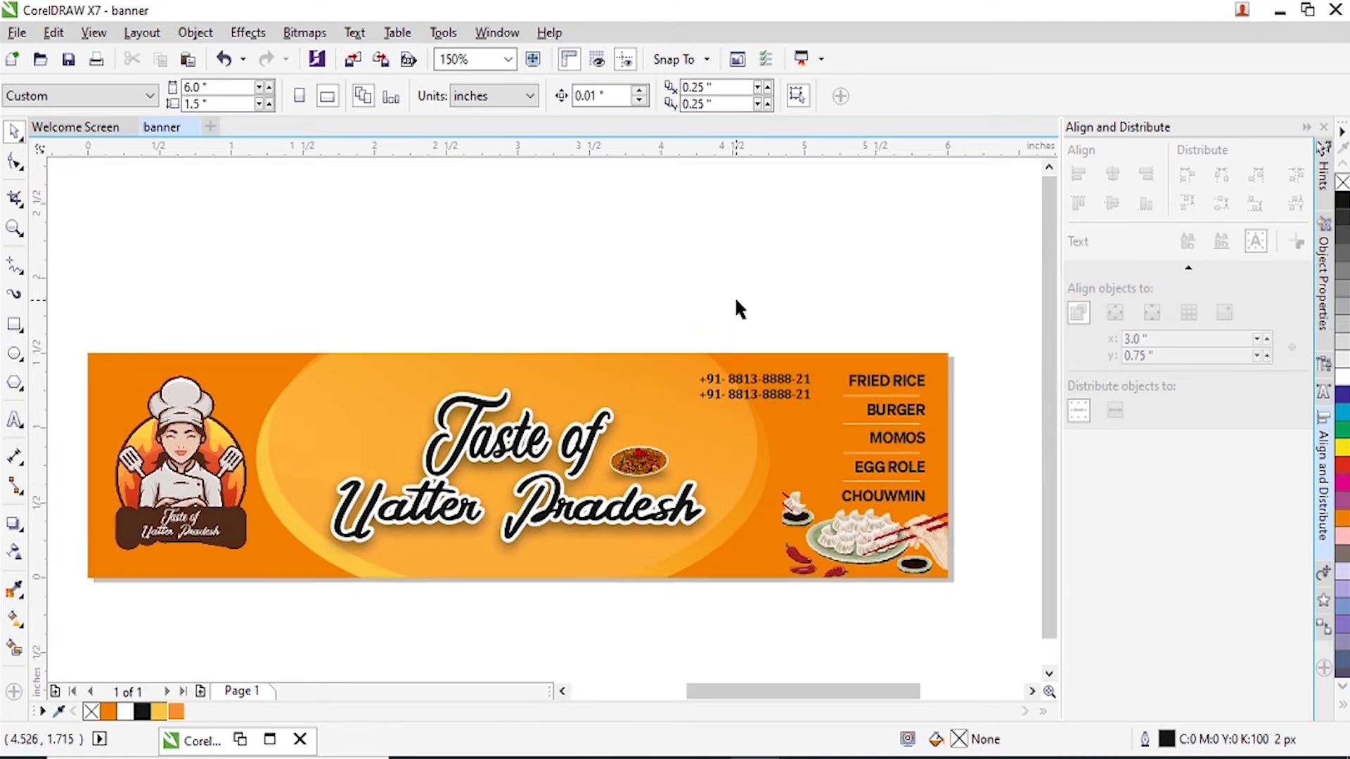
drag(781, 693, 770, 692)
Step: Place a row of progressively smaller orange dots in the banner's top-left corner
click(568, 362)
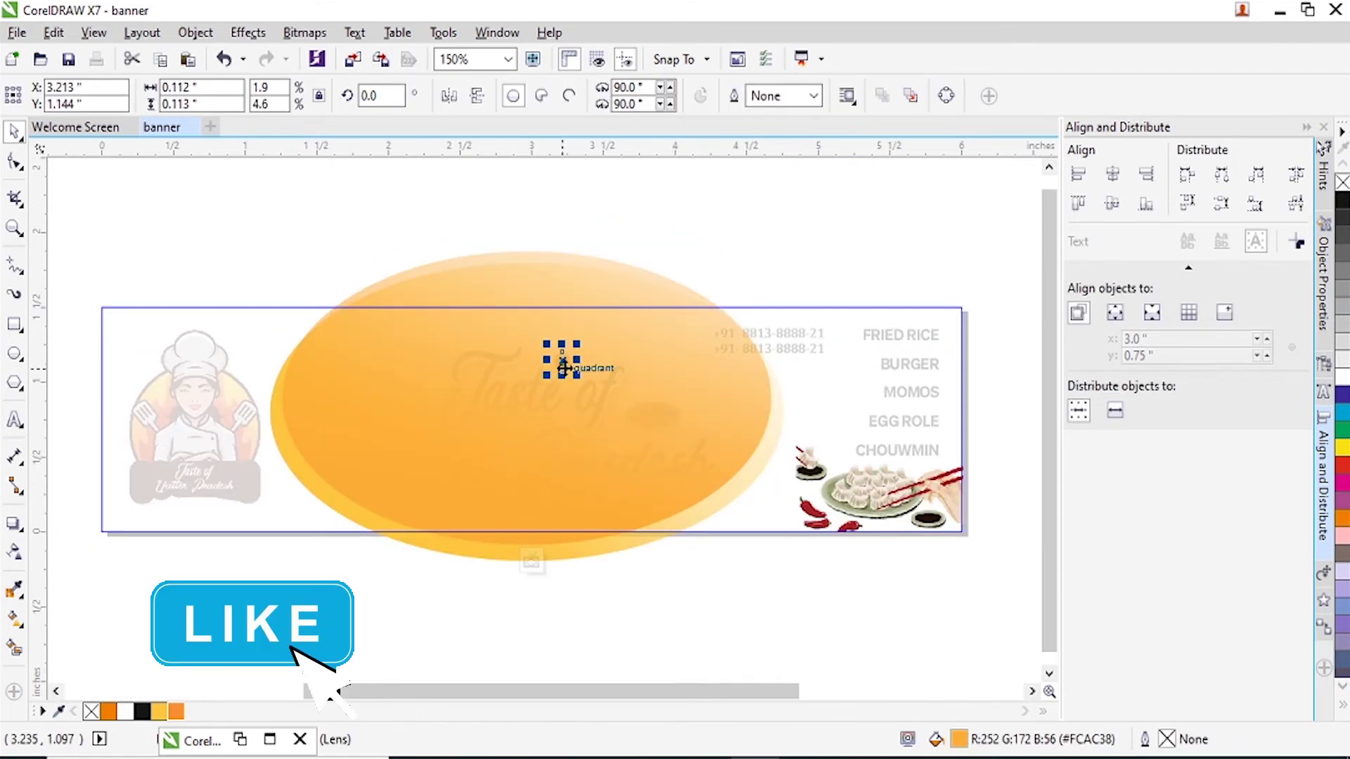
drag(568, 362, 119, 320)
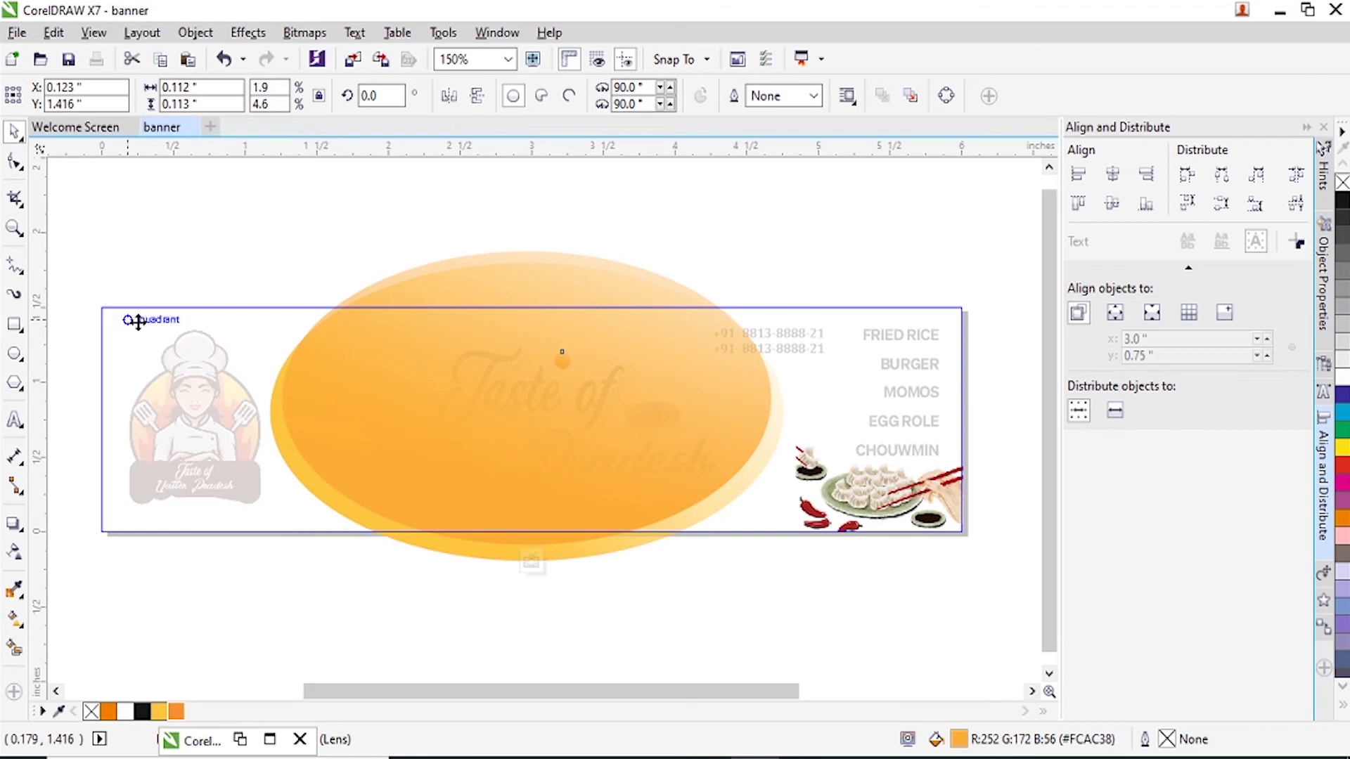
click(208, 373)
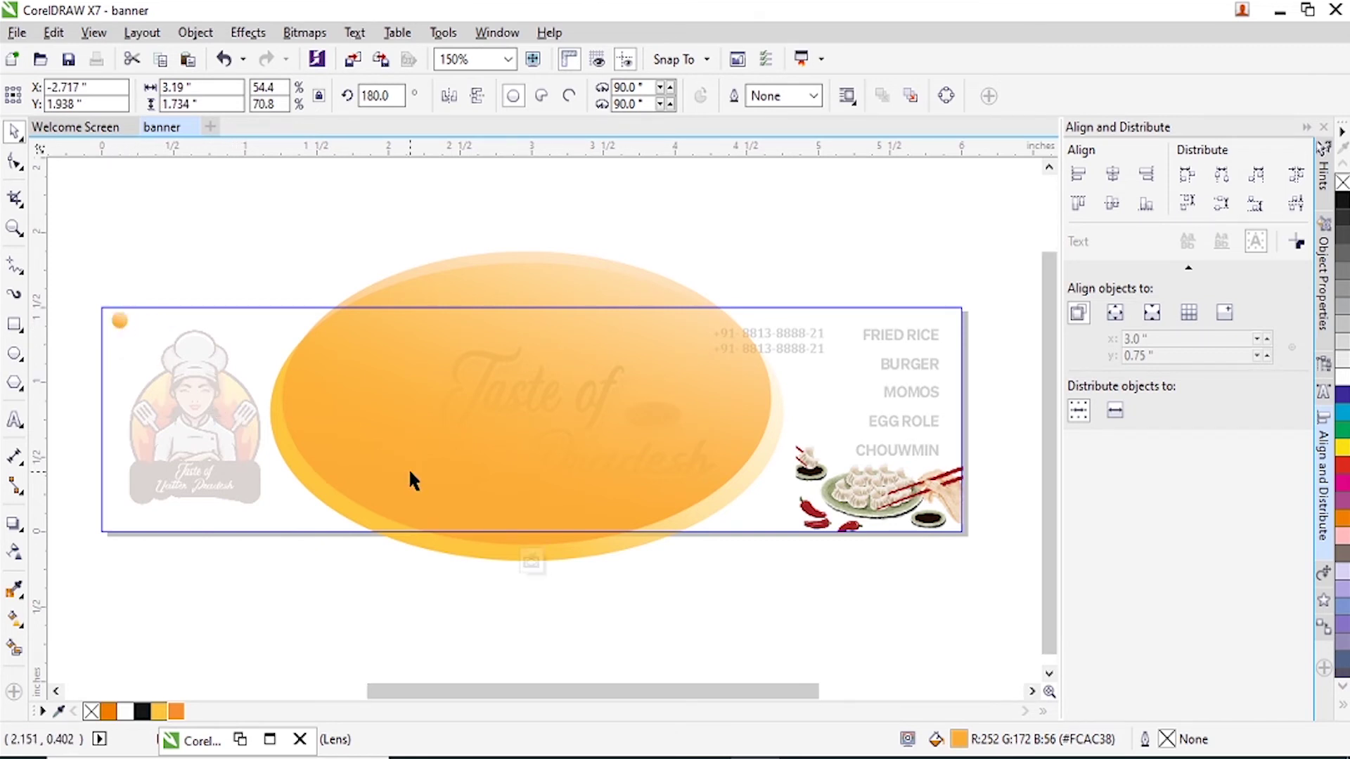
drag(422, 239, 406, 385)
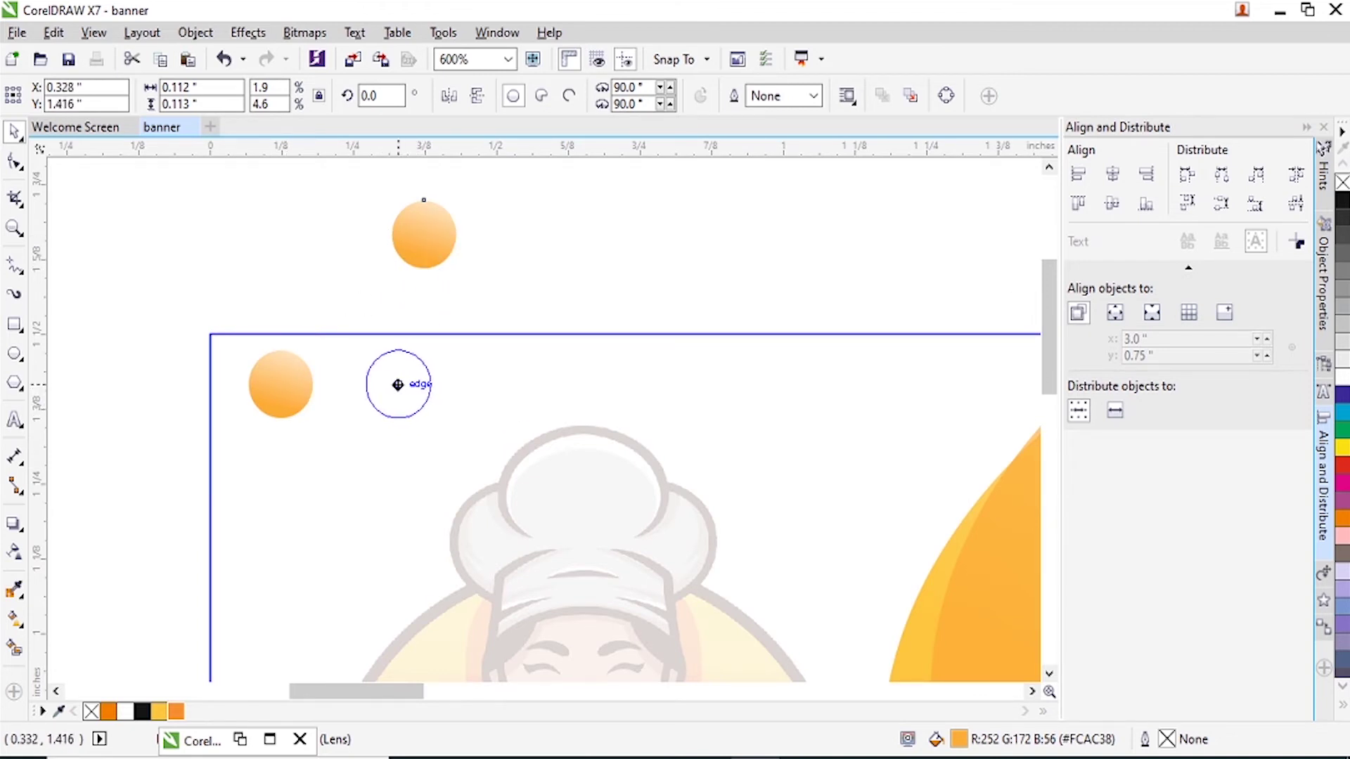
mouse_move(406, 385)
mouse_down()
mouse_move(395, 385)
mouse_move(423, 351)
mouse_up()
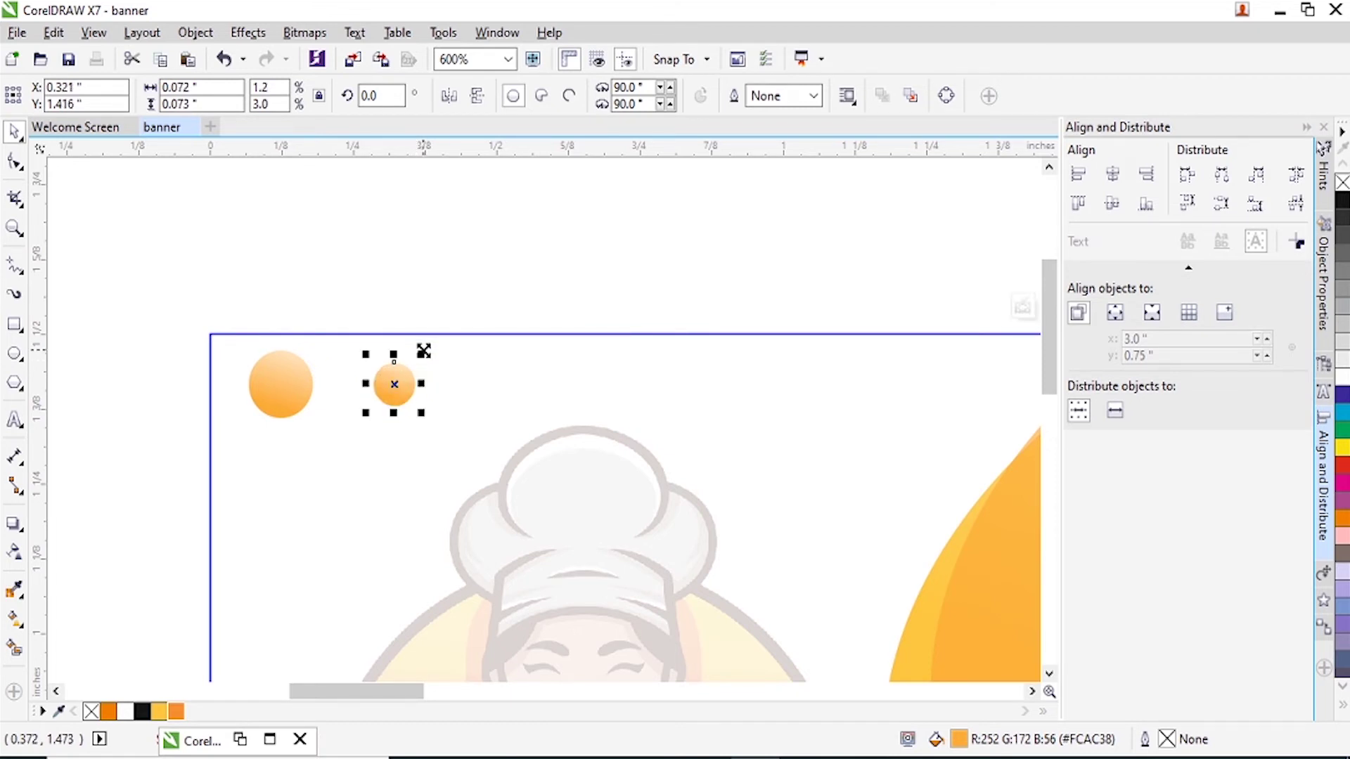
key(ctrl+d)
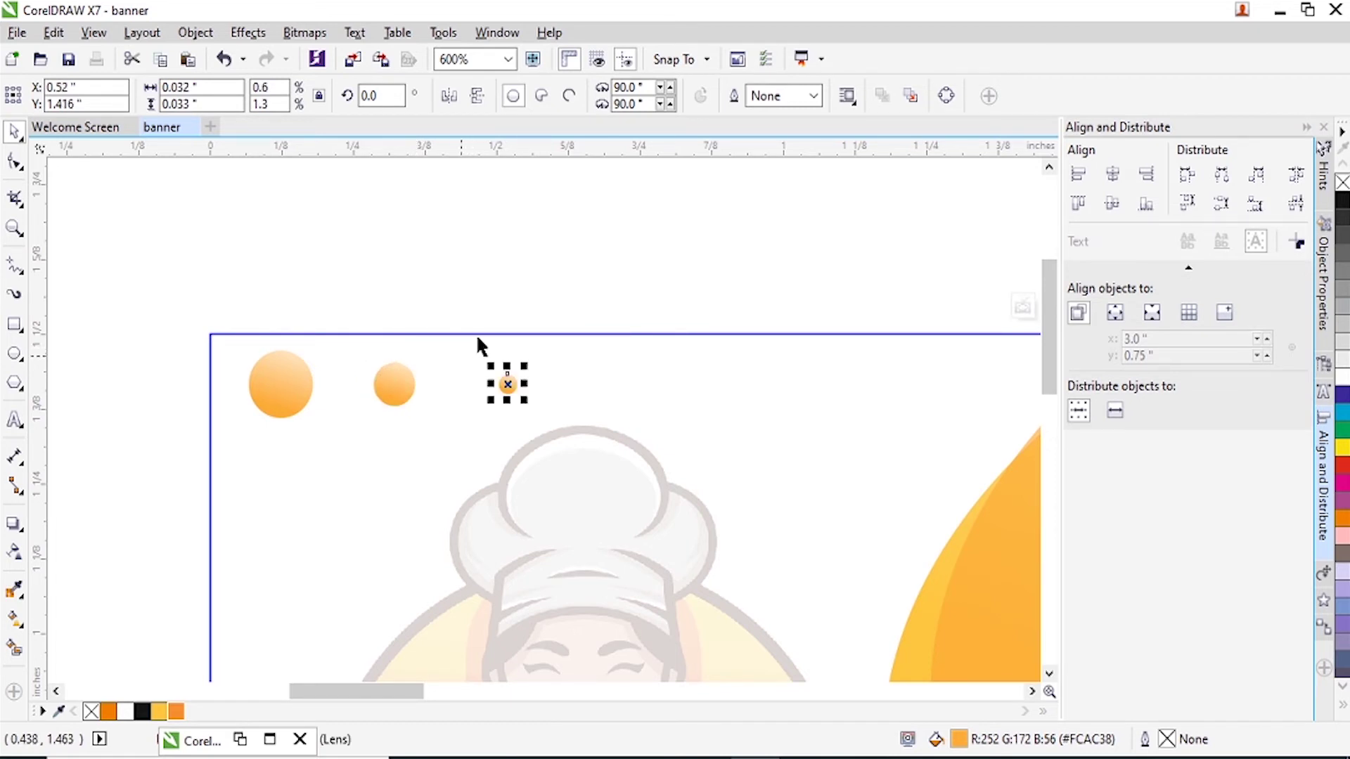
key(ctrl+d)
Step: Copy the dot row, mirror it horizontally, and set it just below the first row
mouse_move(725, 280)
mouse_down()
mouse_move(160, 465)
mouse_move(170, 437)
mouse_up()
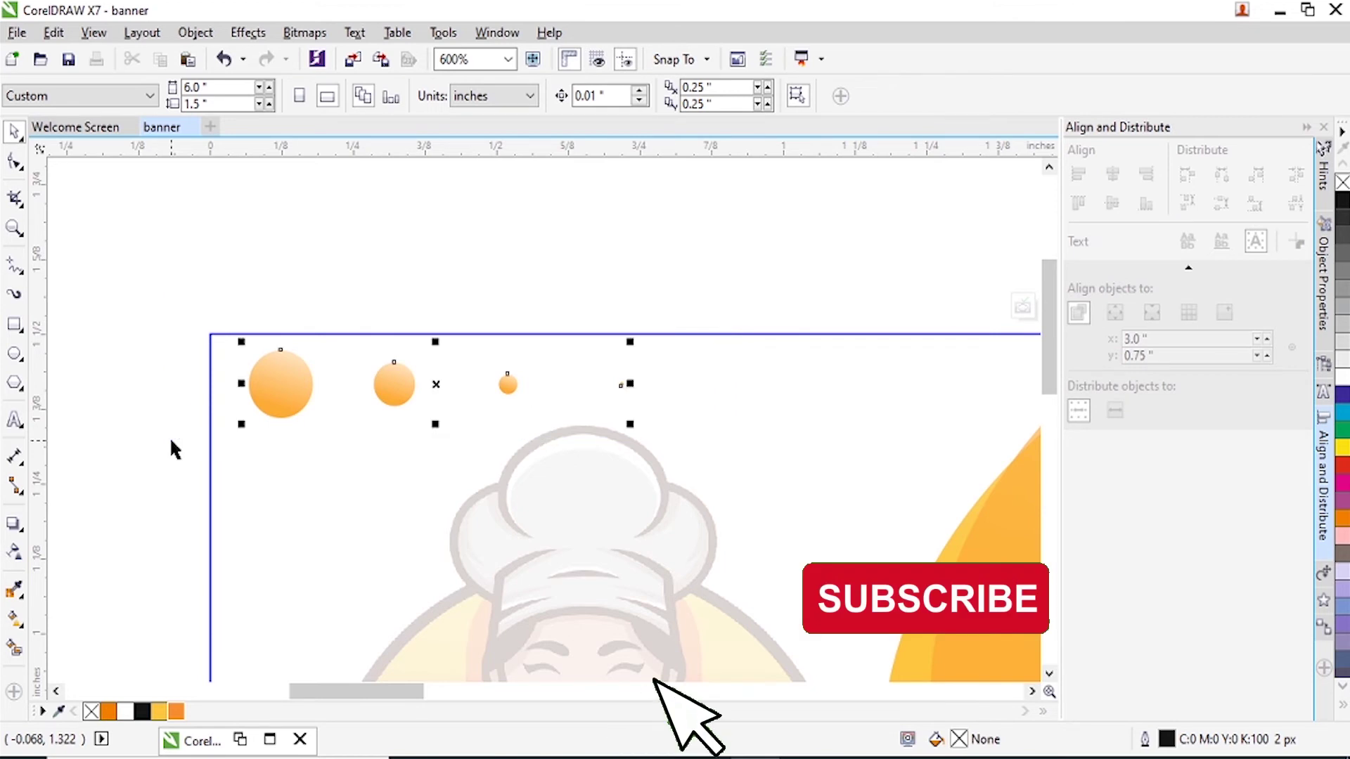
scroll(373, 405, down, 2)
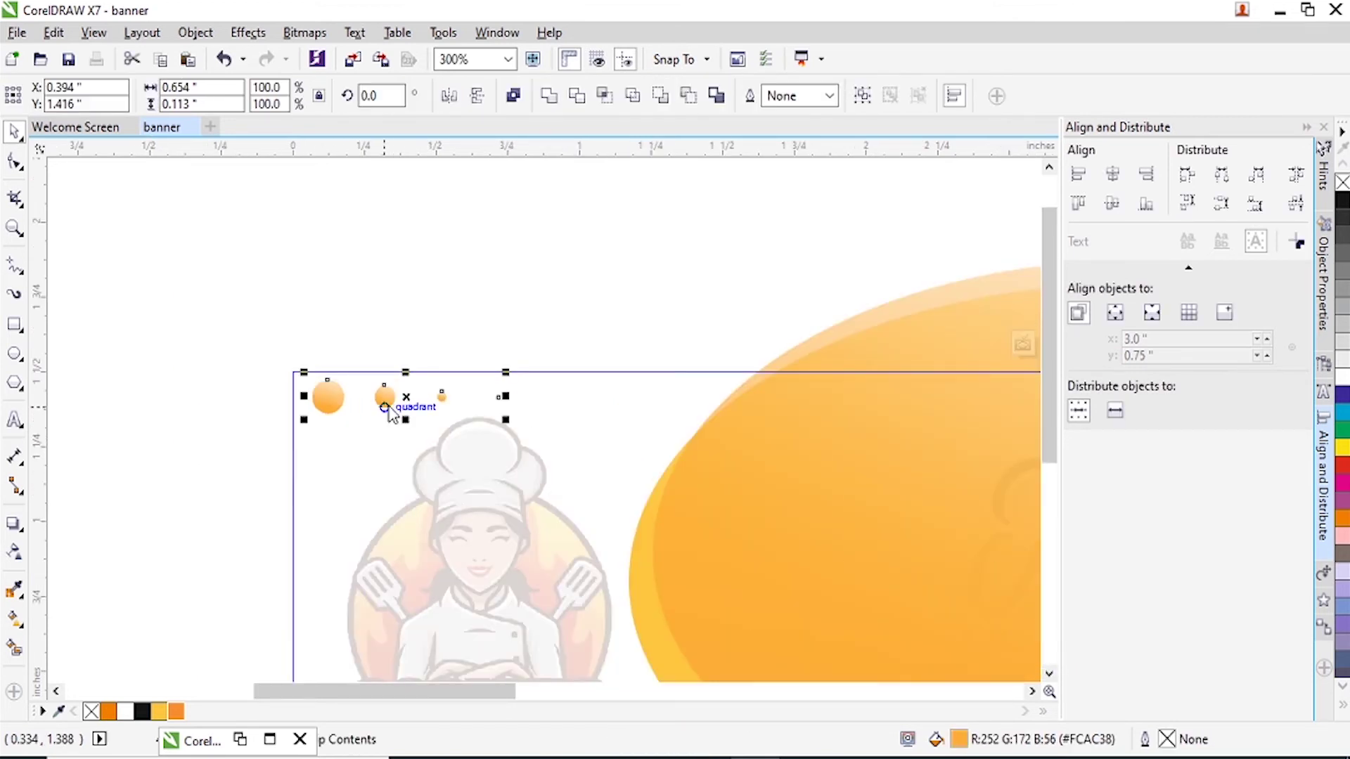
mouse_move(390, 405)
mouse_down()
mouse_move(387, 435)
mouse_move(391, 406)
mouse_up()
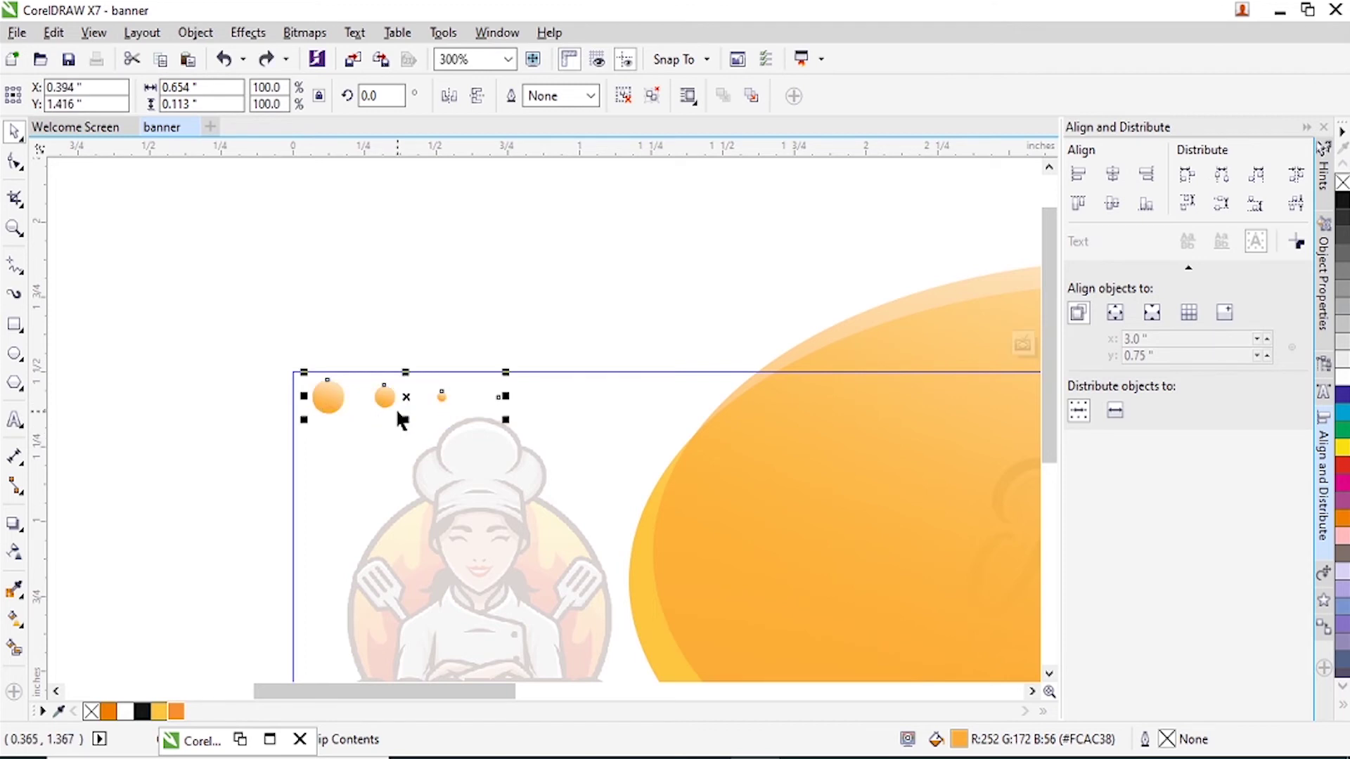
click(454, 106)
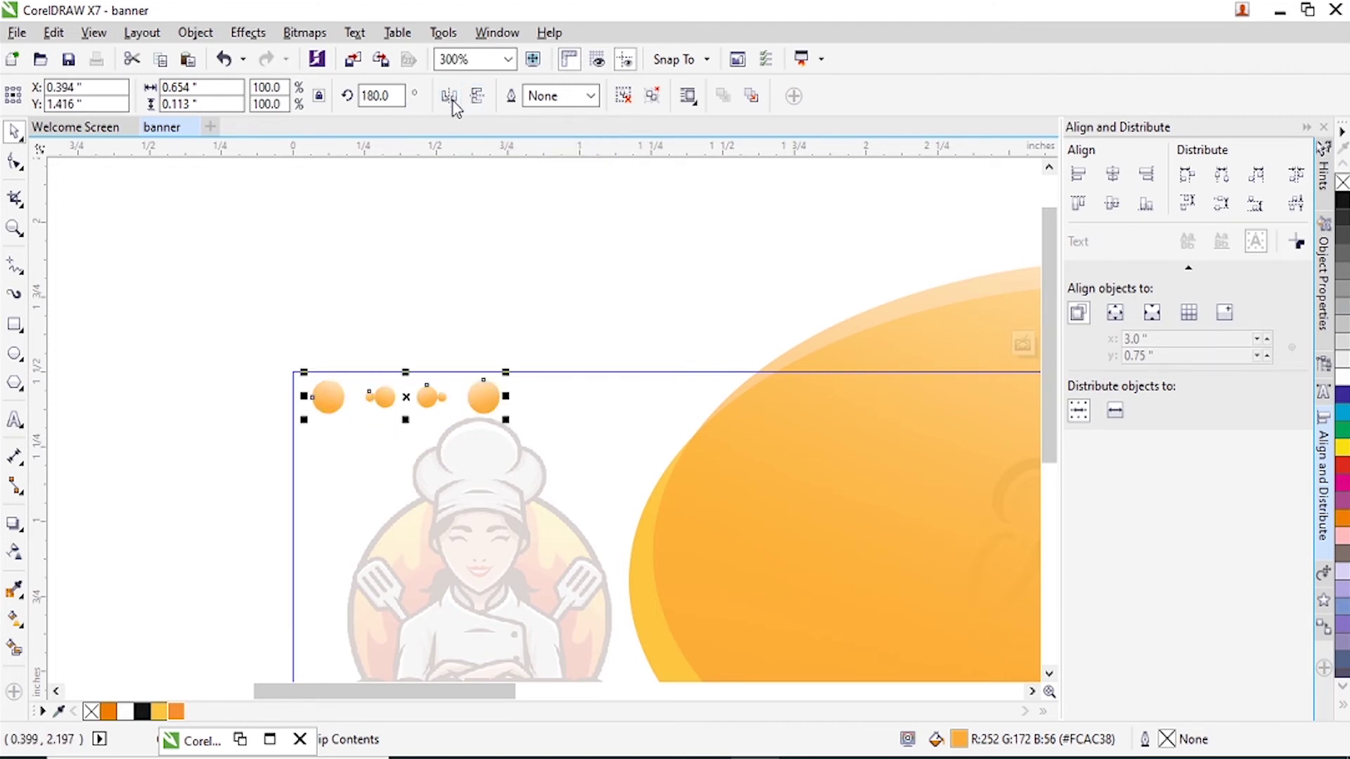
drag(431, 406, 427, 429)
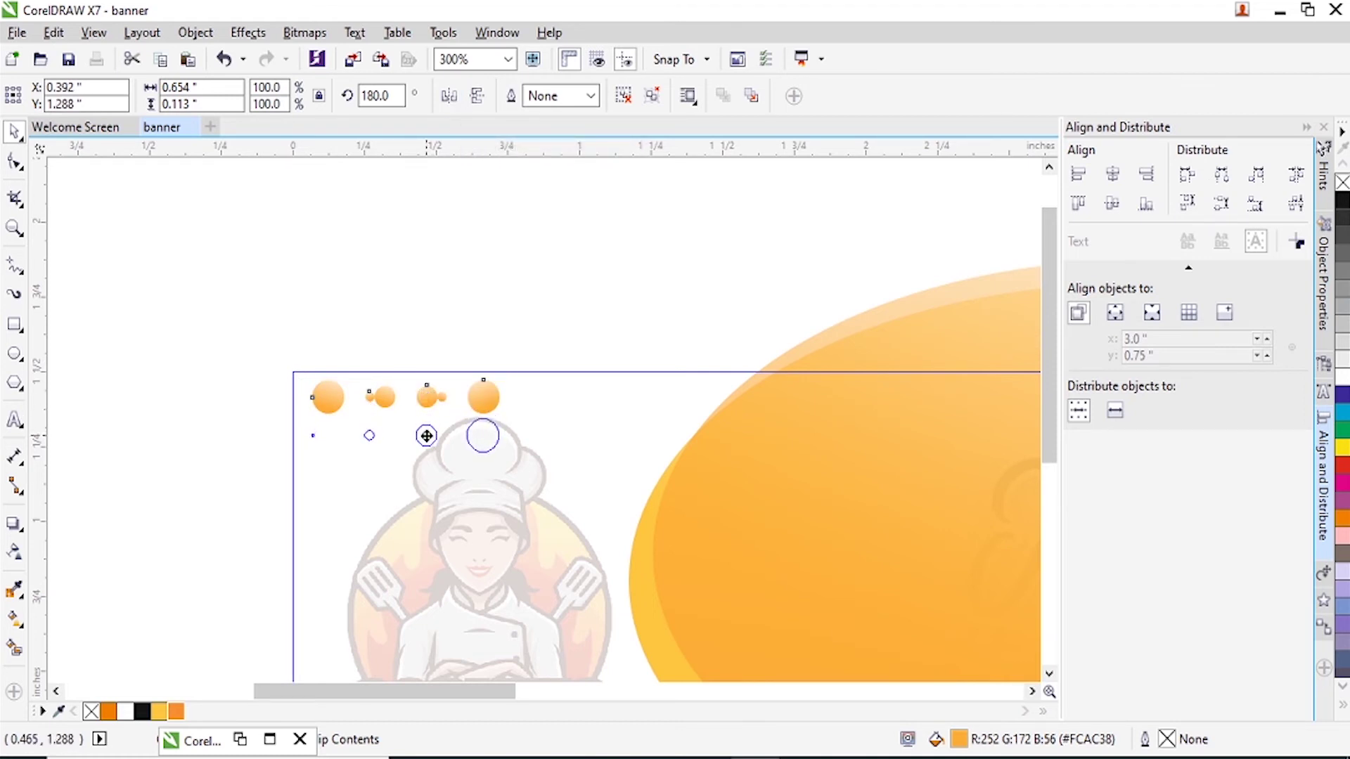
drag(427, 428, 427, 423)
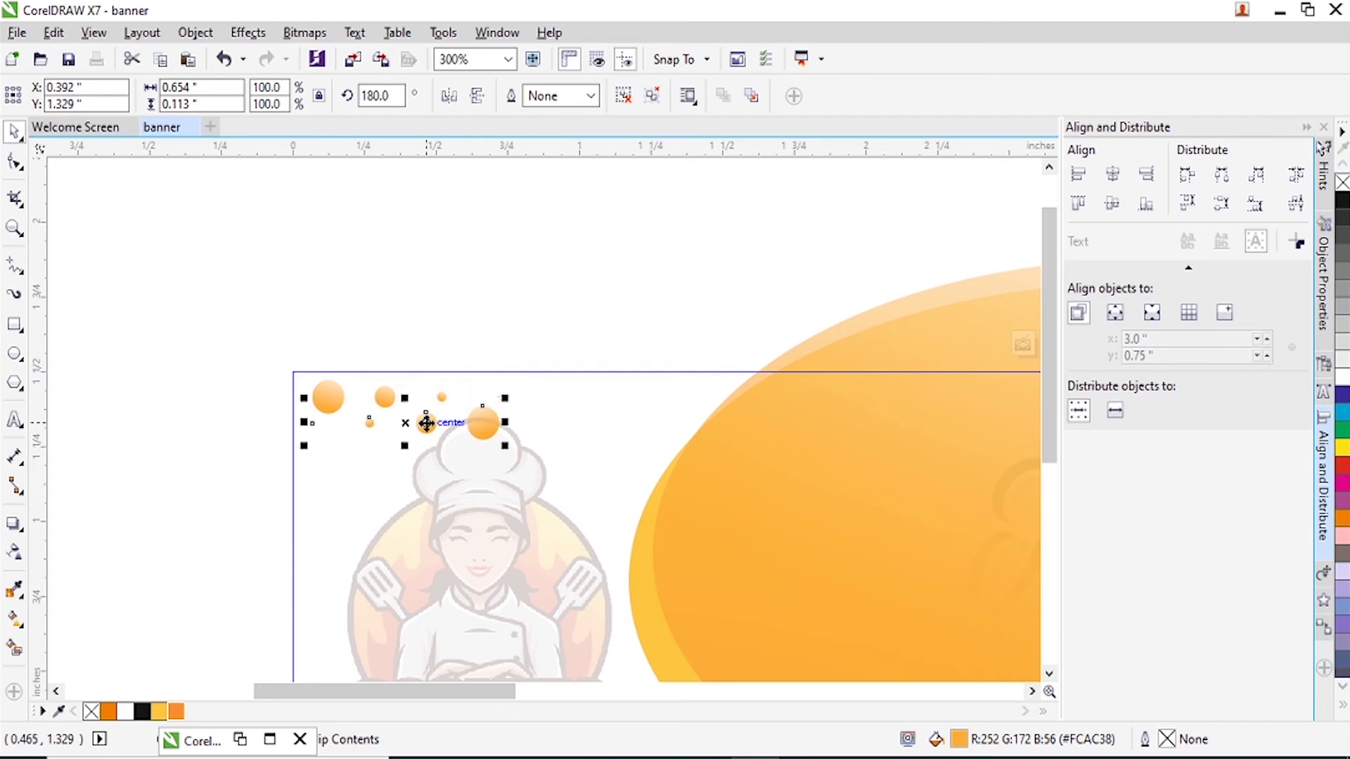
click(464, 296)
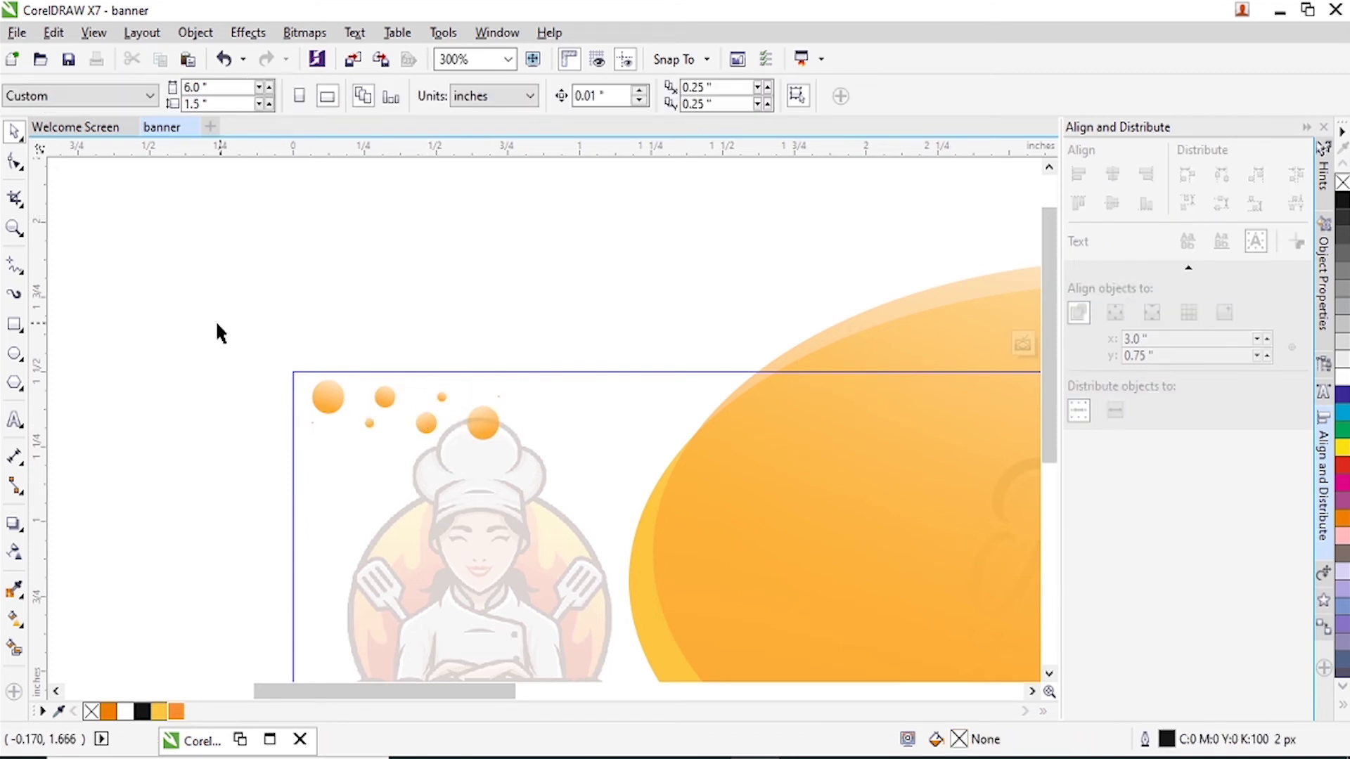
Step: Duplicate the dot cluster repeatedly down the banner's left edge around the chef logo
drag(215, 324, 544, 465)
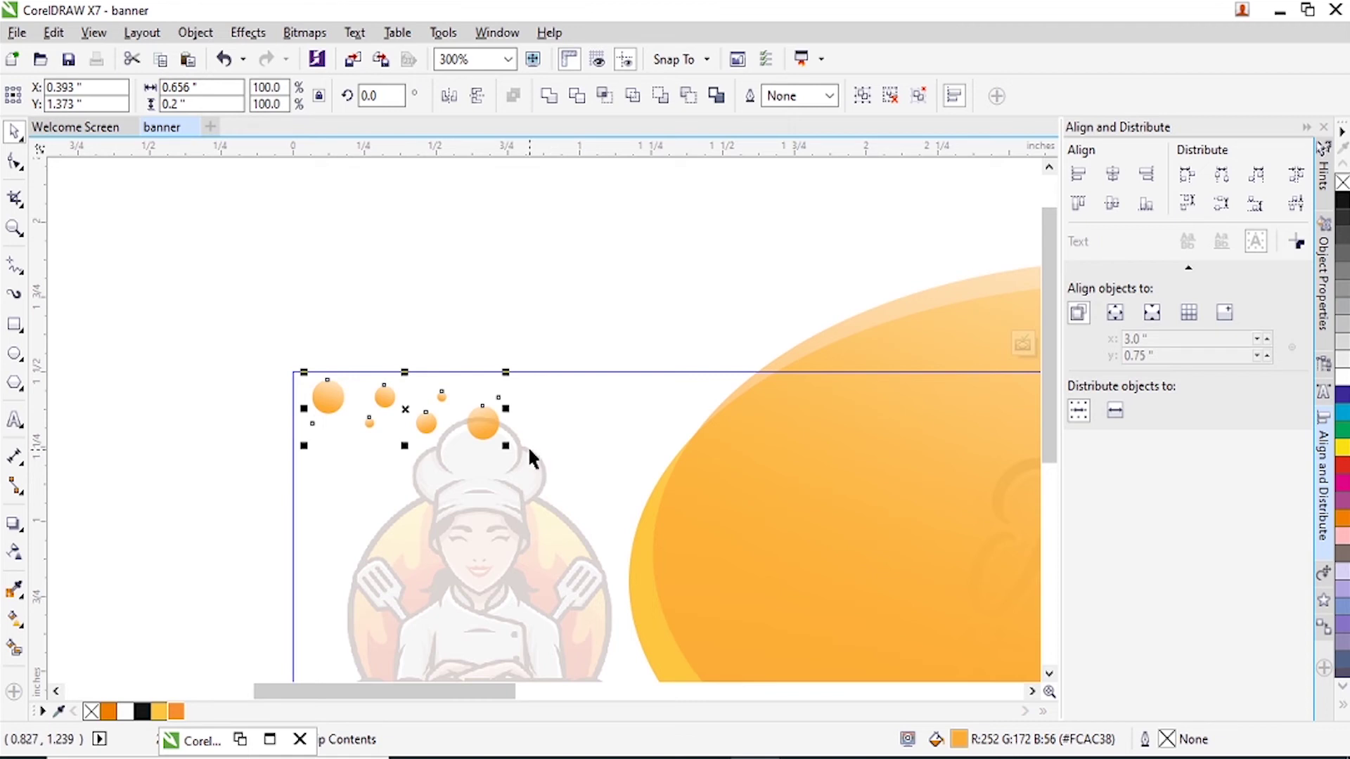
key(ctrl+d)
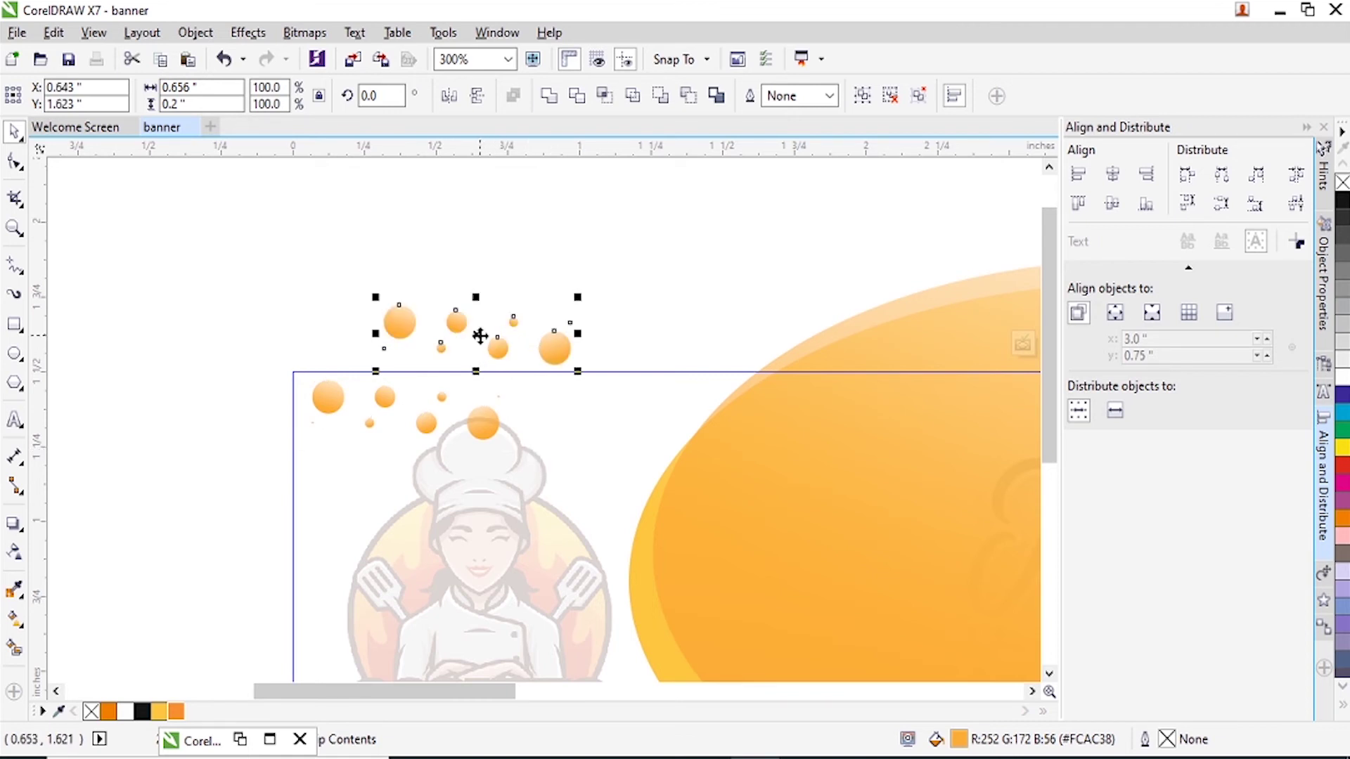
drag(480, 336, 393, 466)
key(ctrl+d)
key(ctrl+d)
key(ctrl+d)
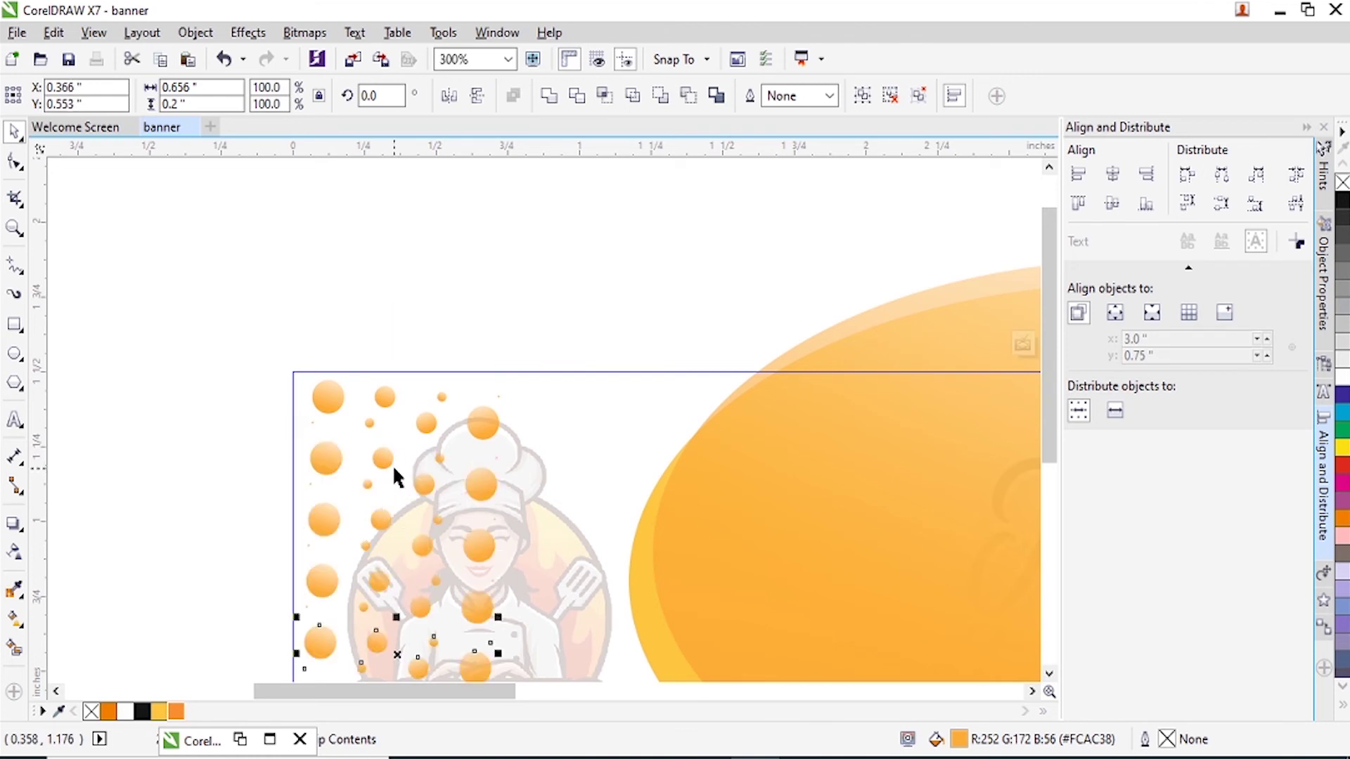
key(ctrl+d)
key(ctrl+d)
scroll(407, 450, down, 2)
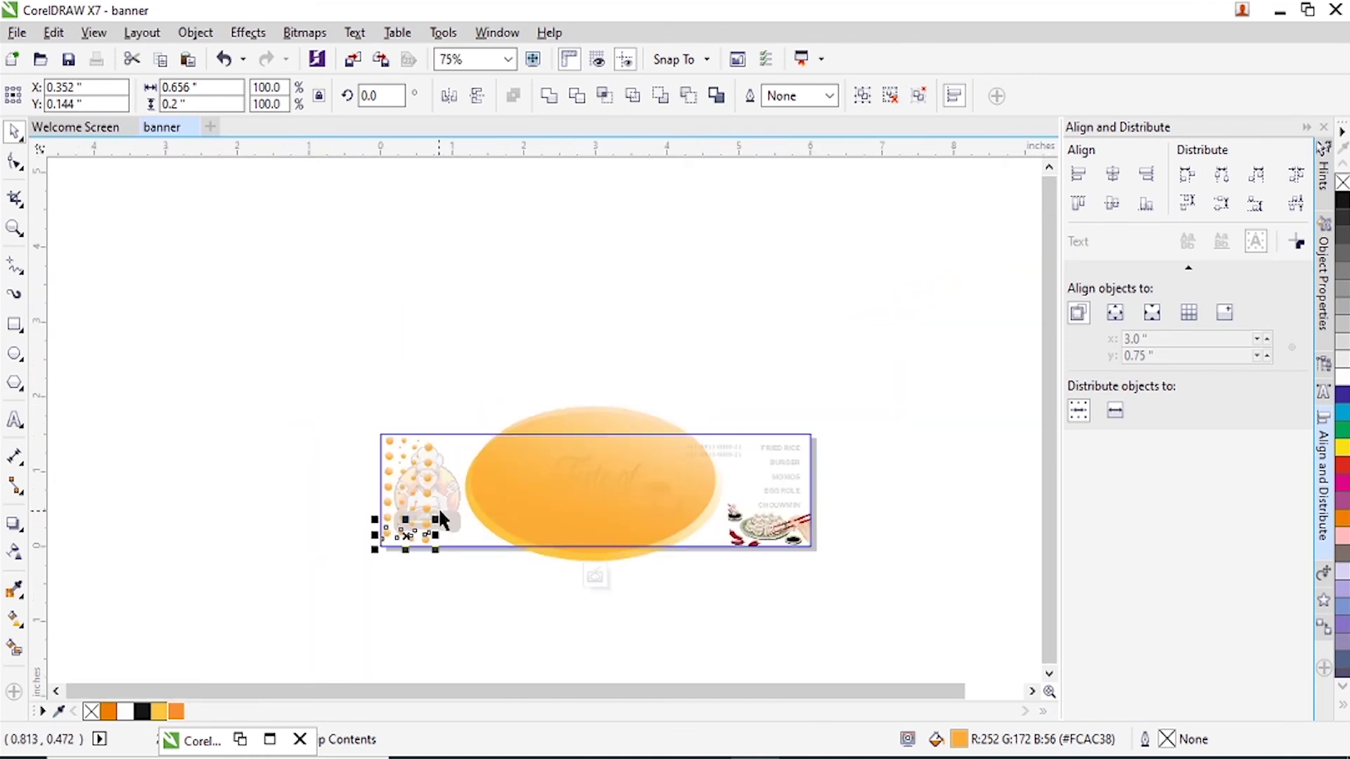
click(453, 559)
Step: Give the whole left-edge dot pattern Uniform transparency of about 67
scroll(415, 536, up, 1)
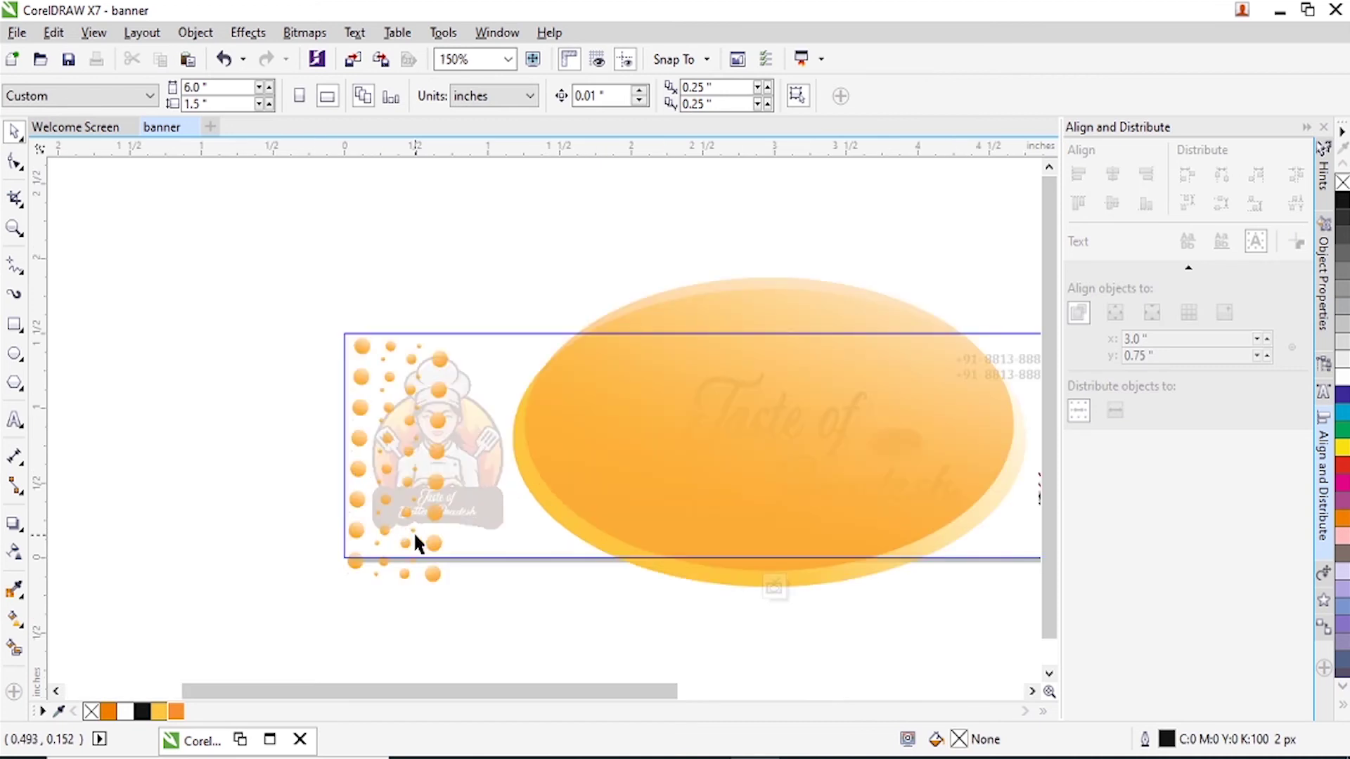
drag(255, 283, 546, 643)
click(14, 552)
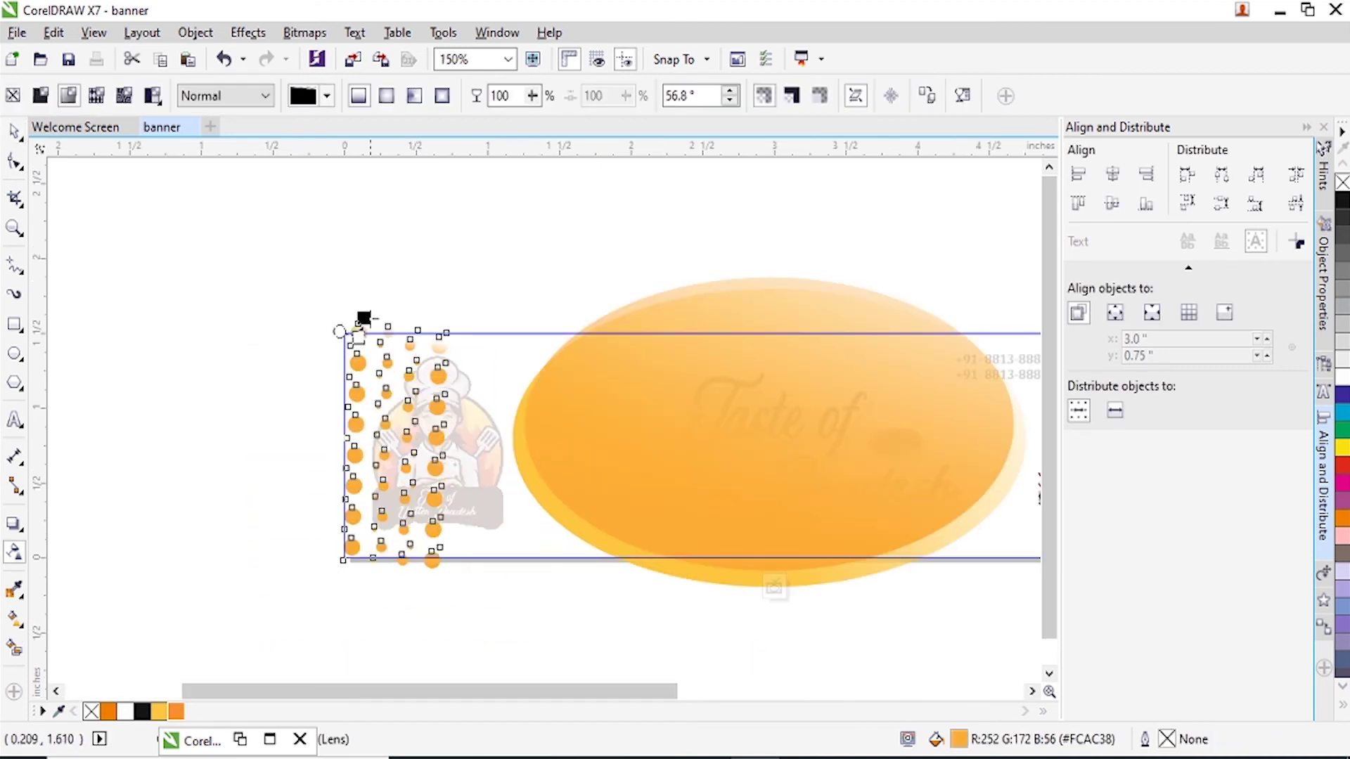
click(361, 597)
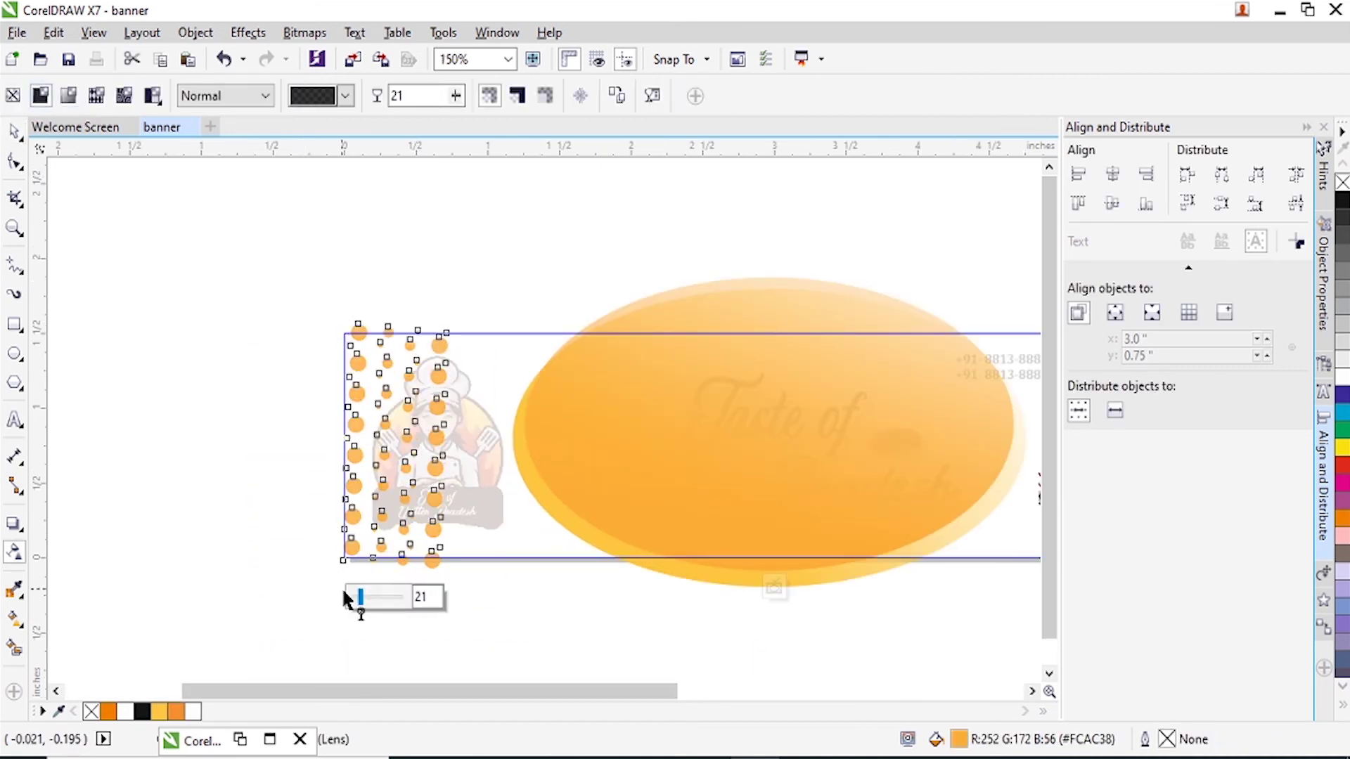
drag(362, 605, 380, 608)
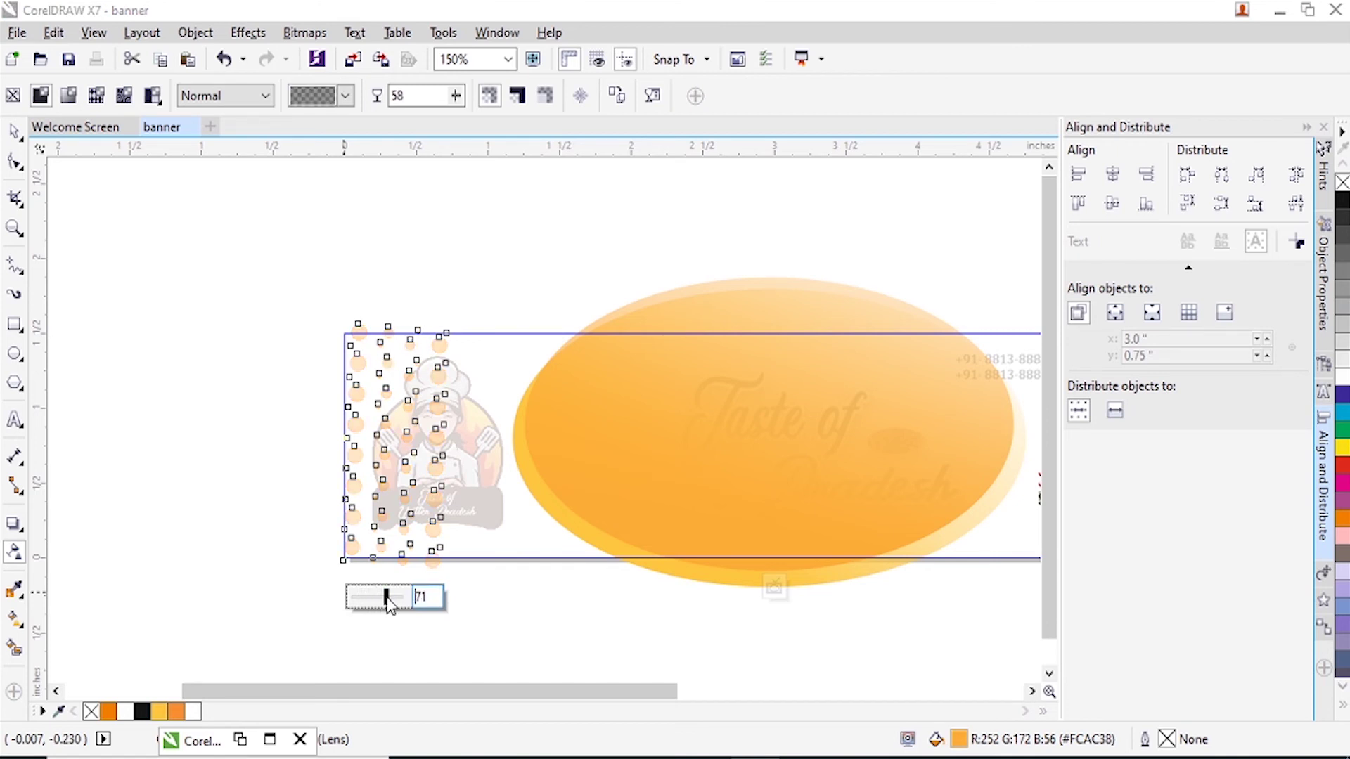
drag(392, 606, 384, 607)
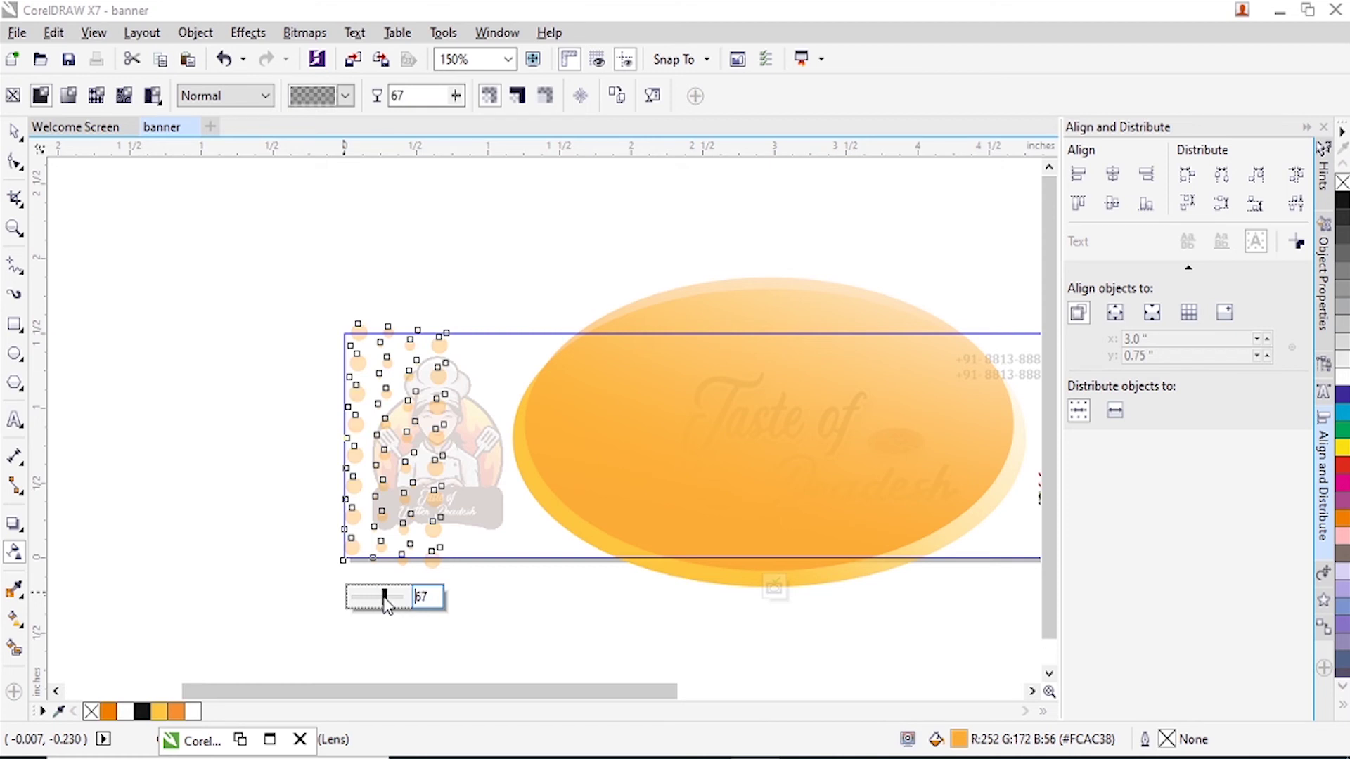
key(space)
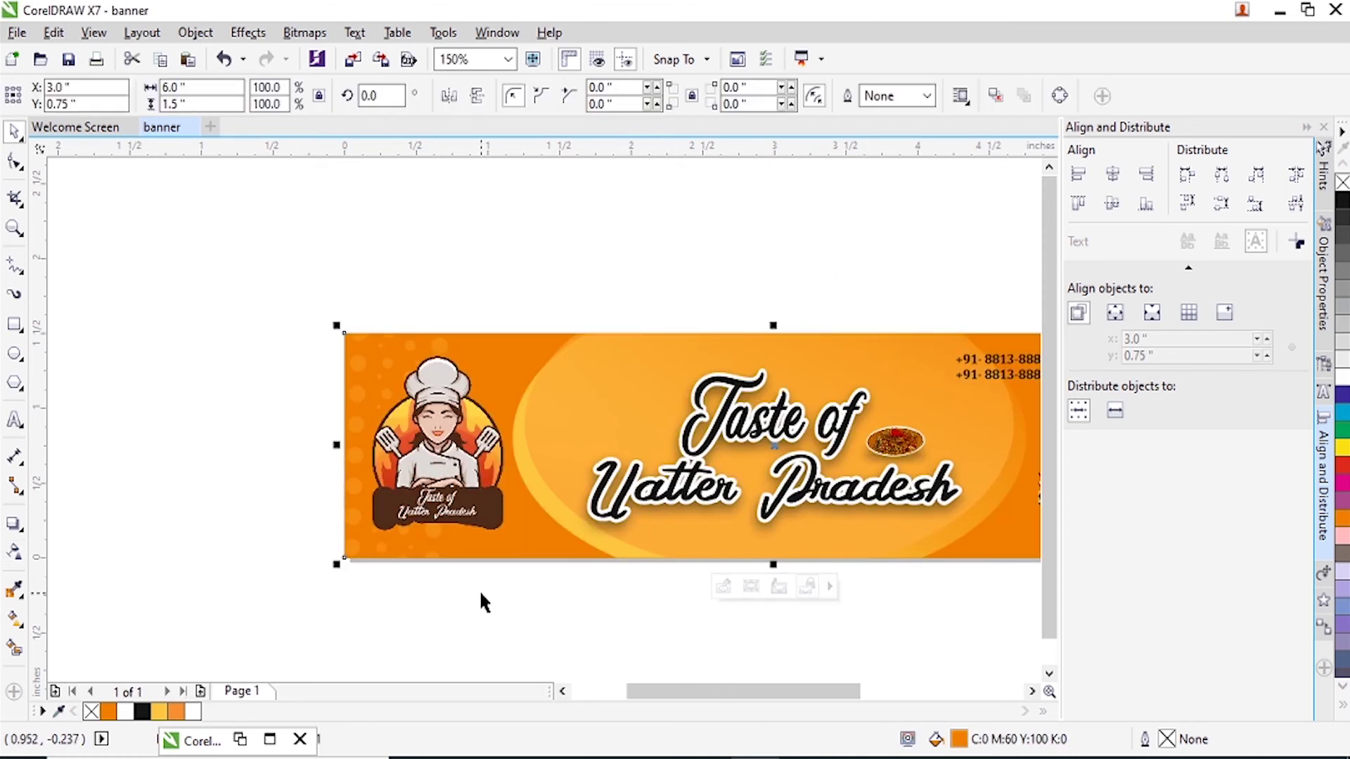
Step: Drag a copy of the faded dot pattern to the banner's right edge around the menu list
click(368, 618)
scroll(368, 618, down, 2)
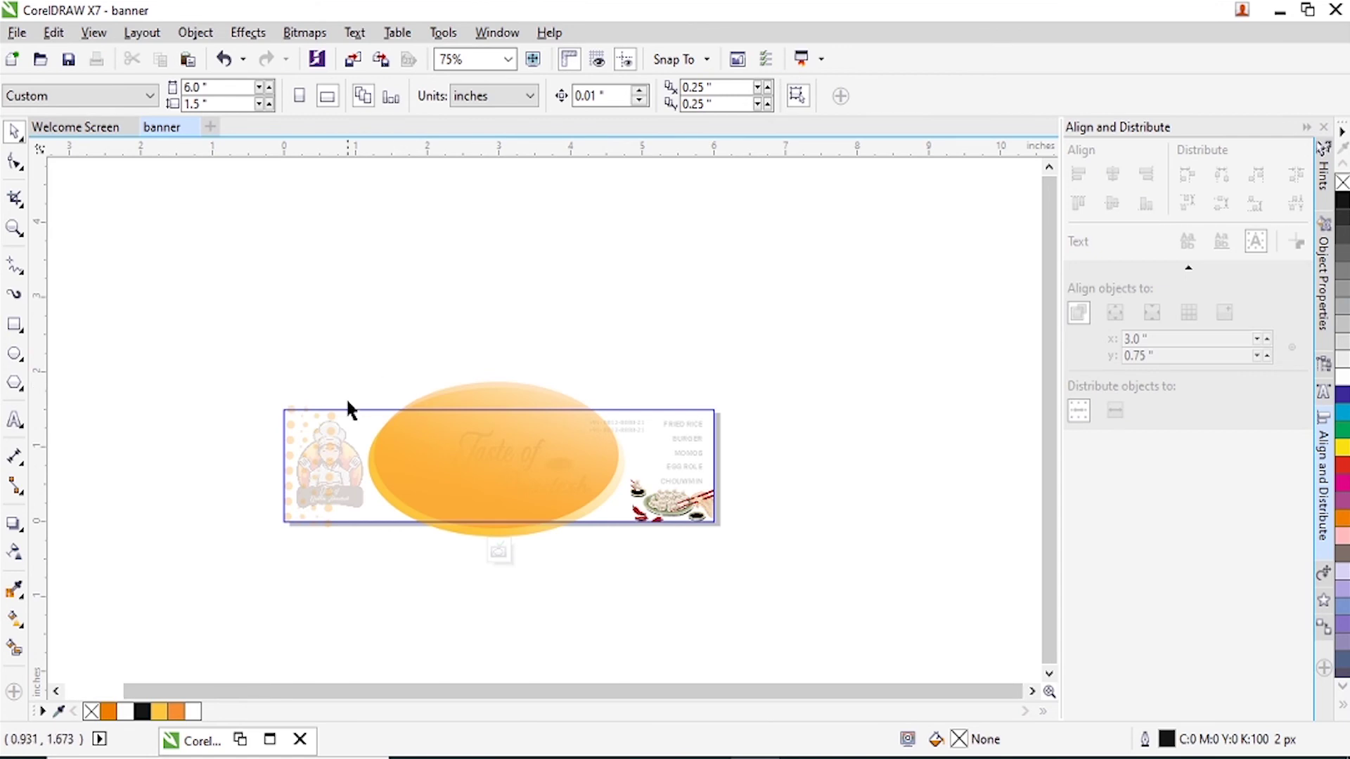
click(305, 426)
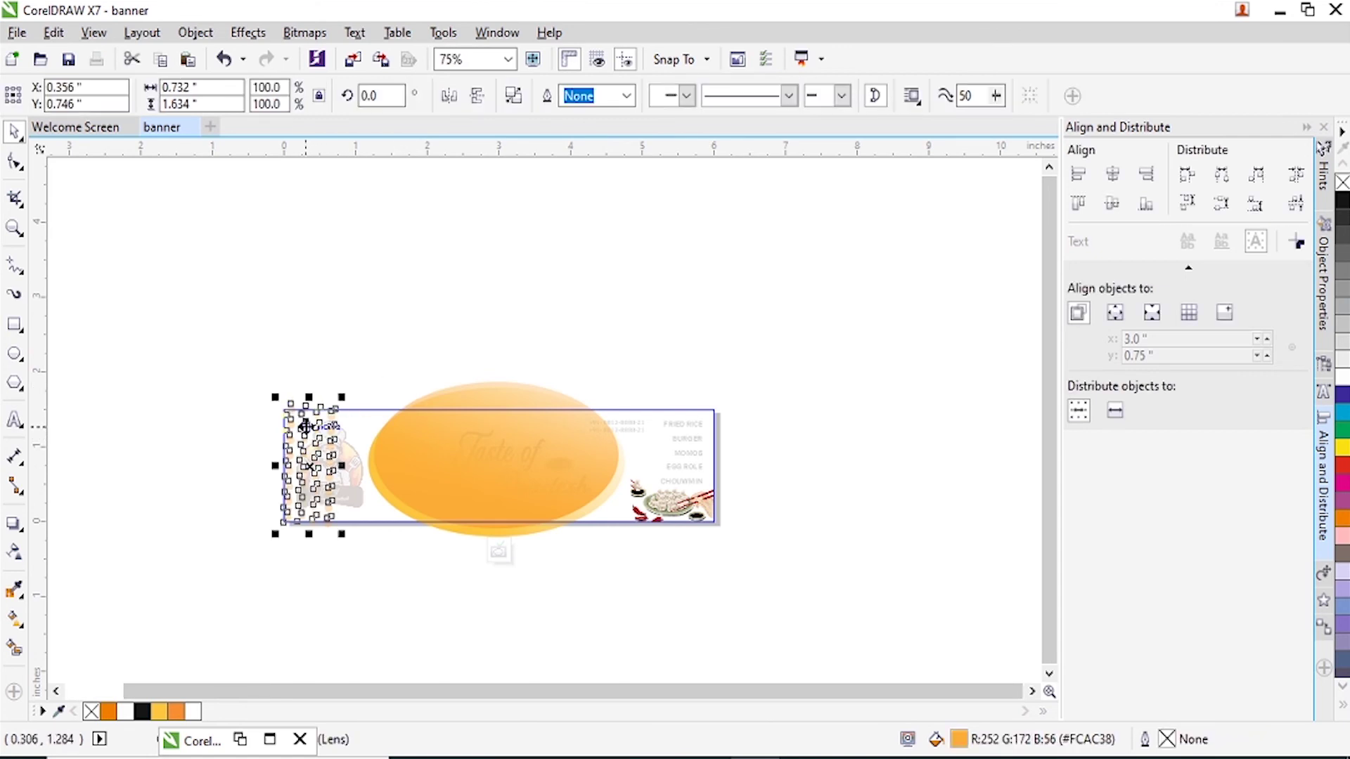
mouse_move(306, 426)
mouse_down()
mouse_move(712, 477)
mouse_move(699, 453)
mouse_up()
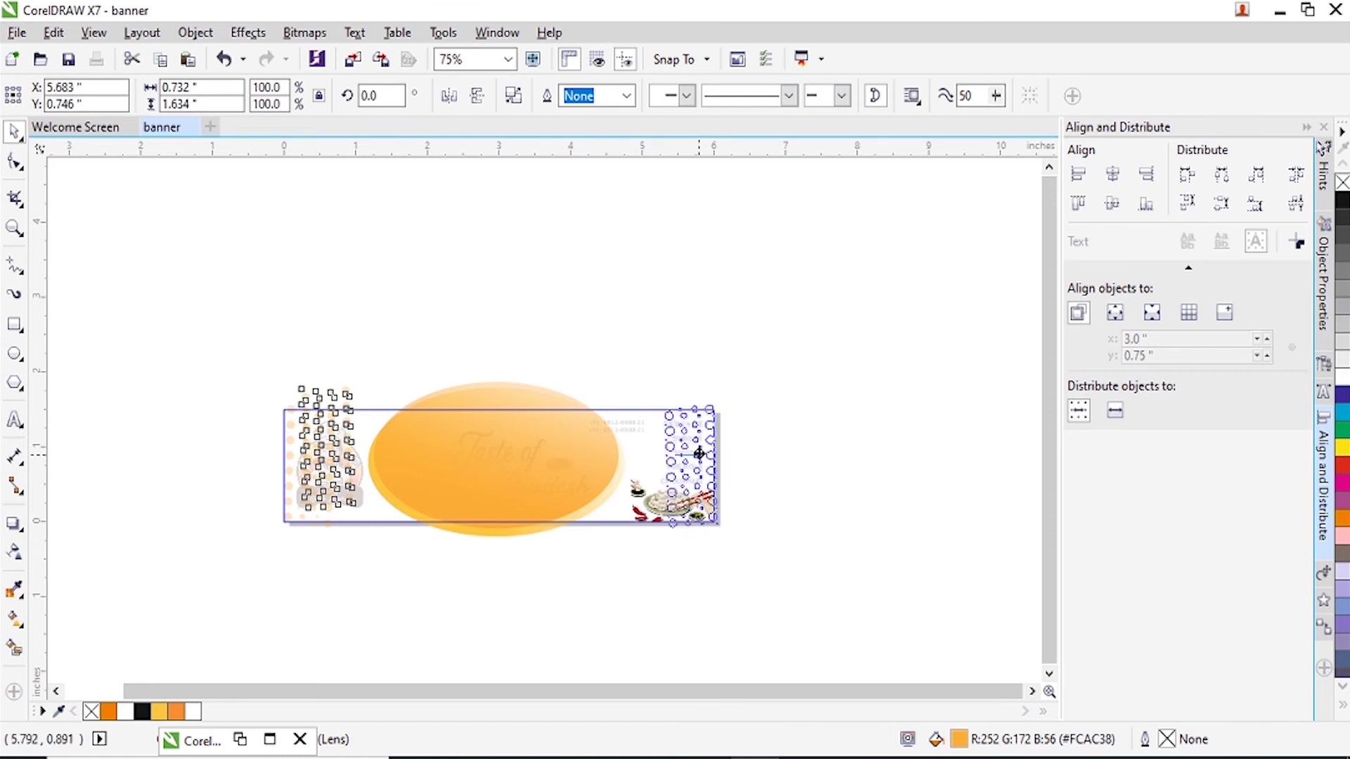
scroll(699, 454, up, 3)
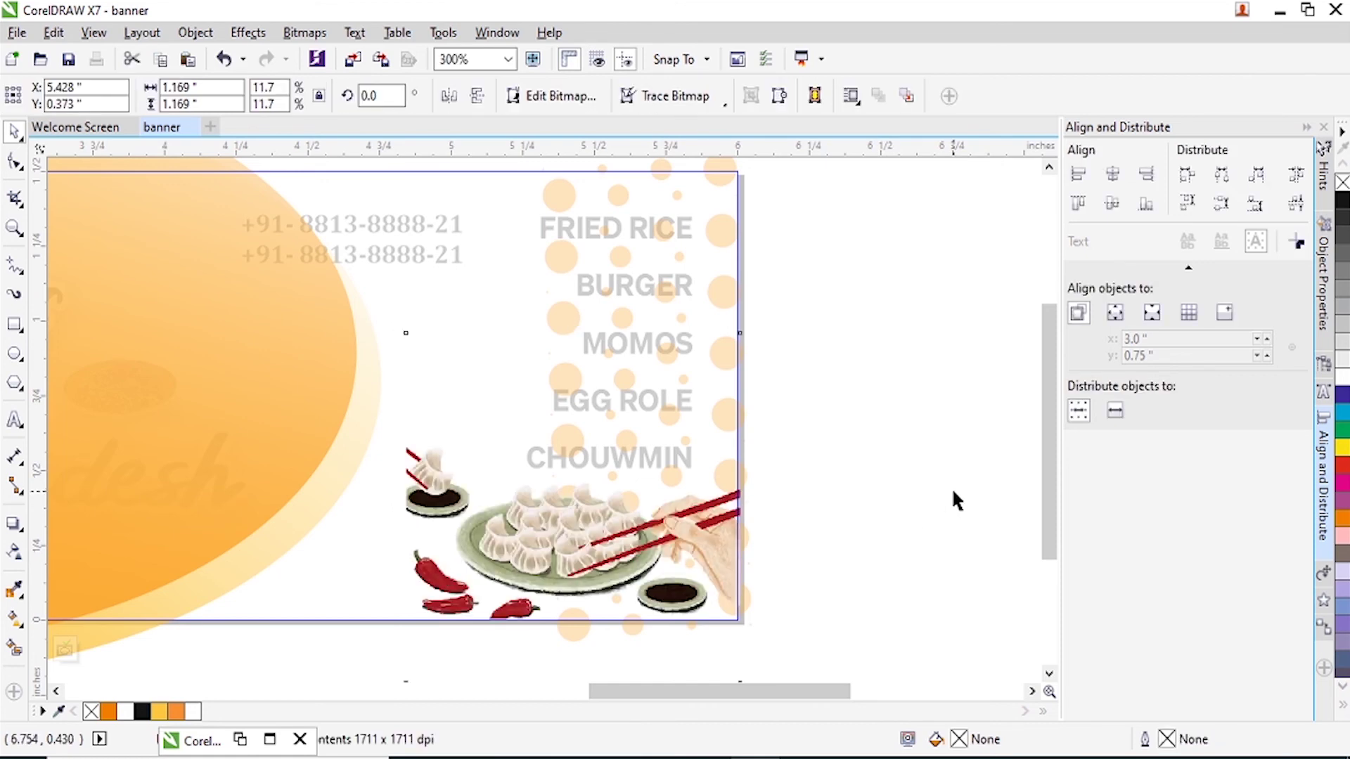
Step: Zoom to fit the entire finished banner and deselect everything
scroll(665, 569, down, 2)
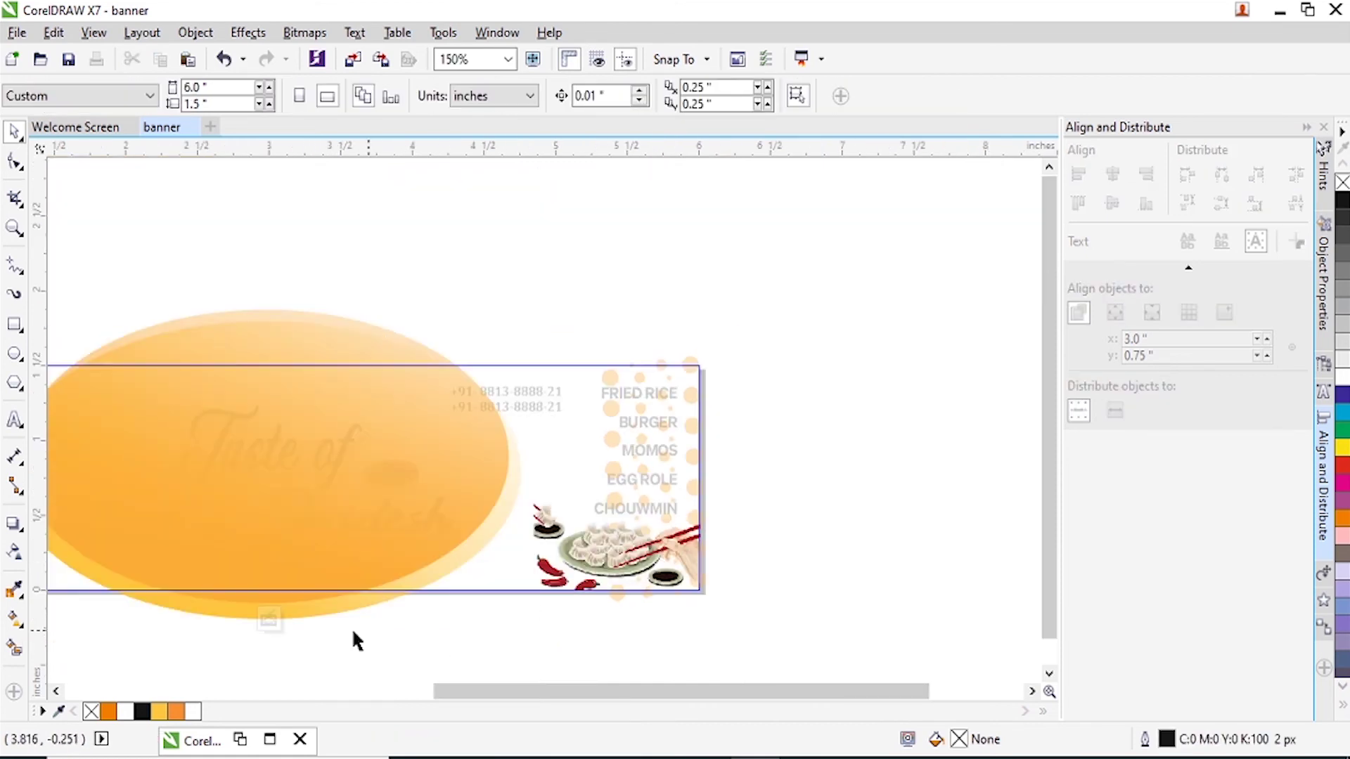
key(z)
key(shift+F2)
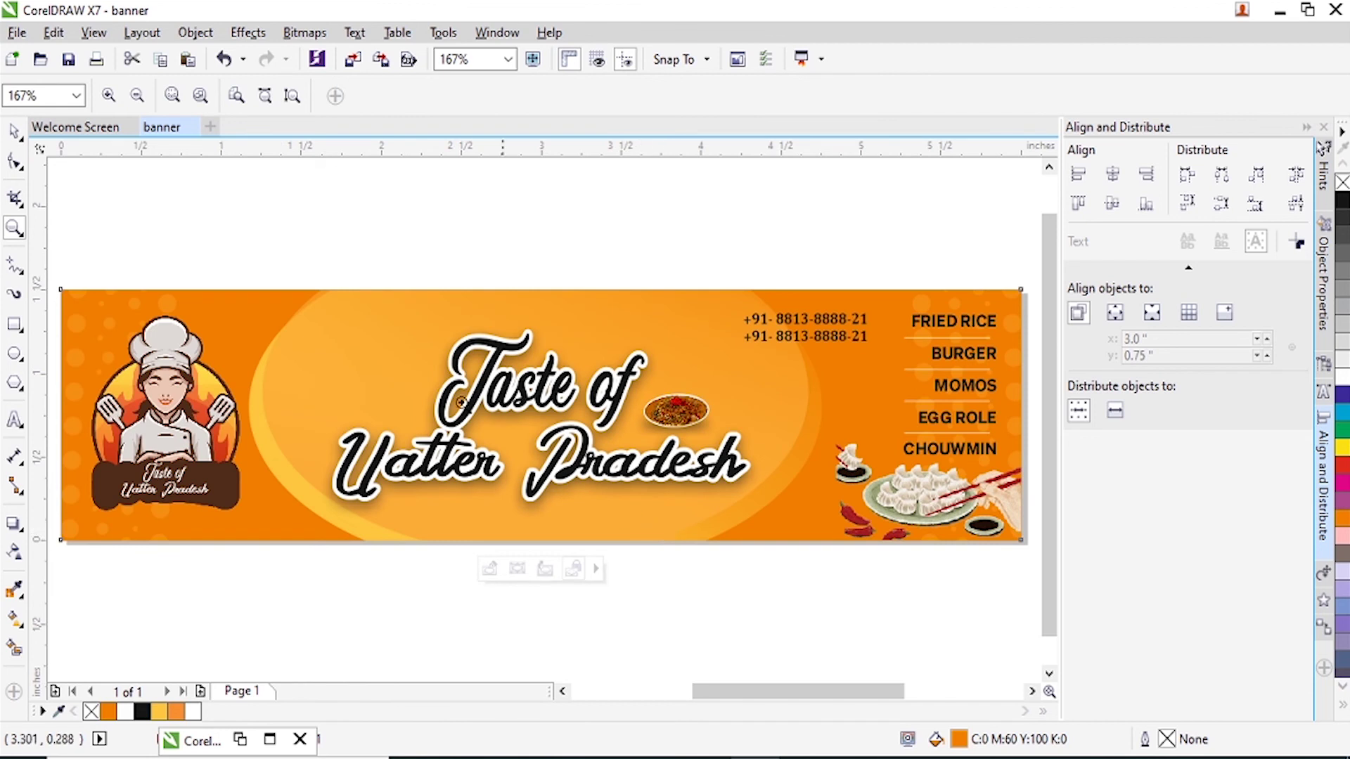
click(228, 216)
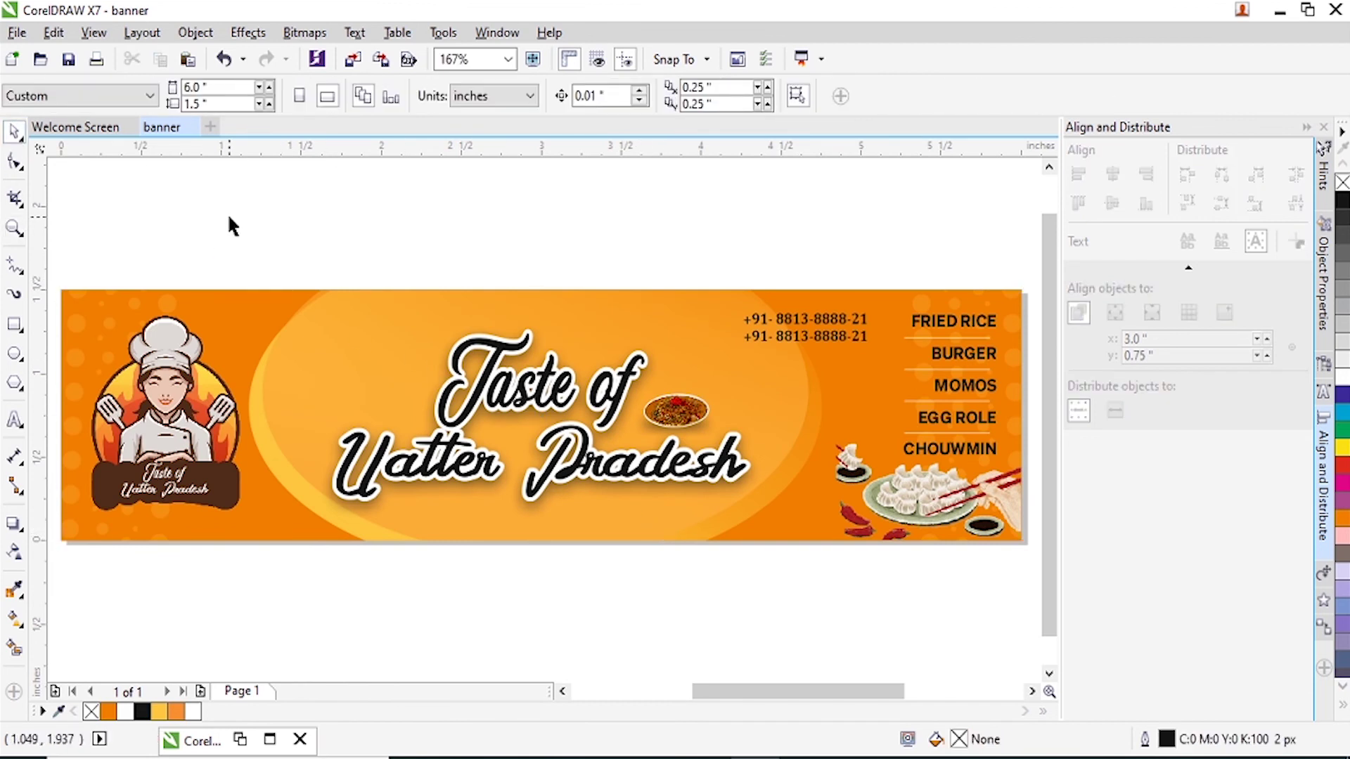